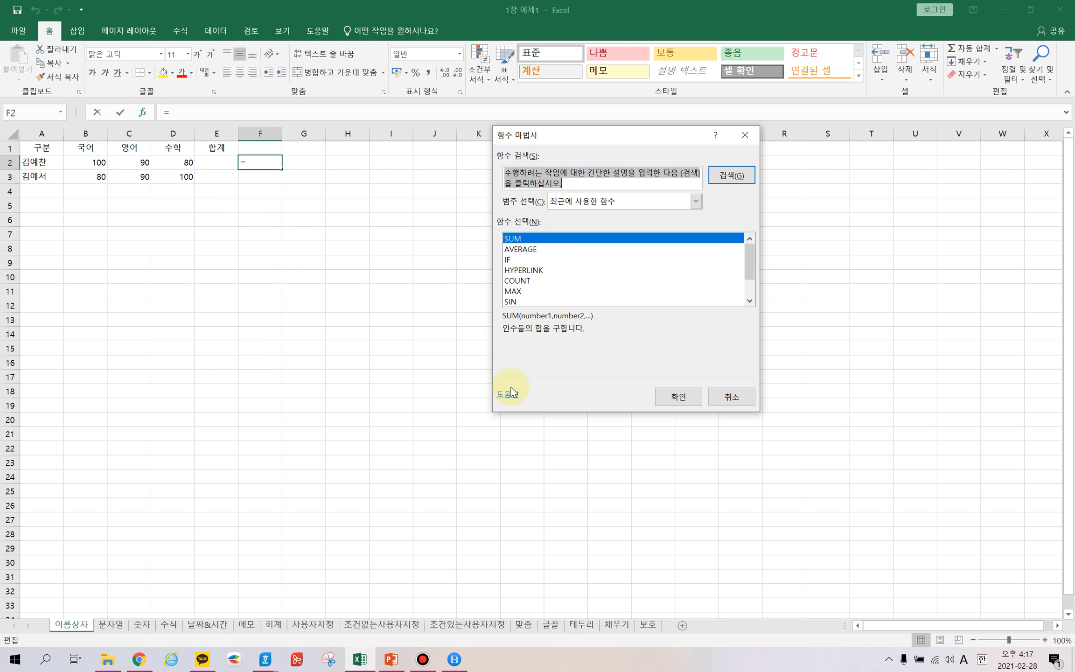
# Step: Find the SUM function by searching for 합산 and use it in F2 to total B2:D2
pyautogui.write('g')
pyautogui.press('BackSpace')
pyautogui.press('Hangul')
pyautogui.write('합산')
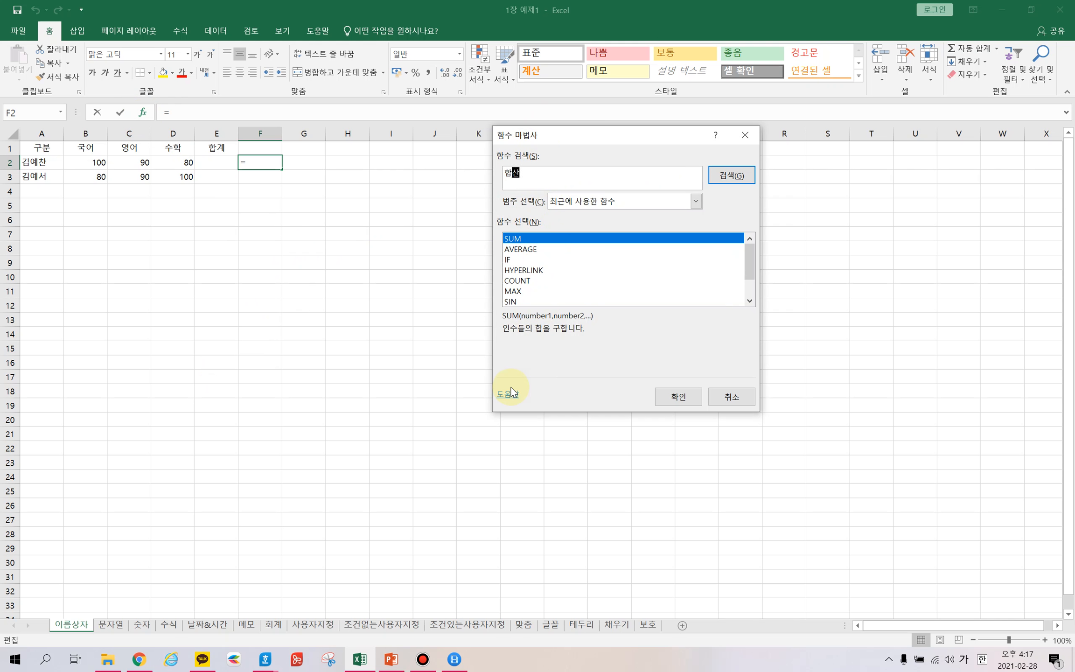
pyautogui.click(731, 176)
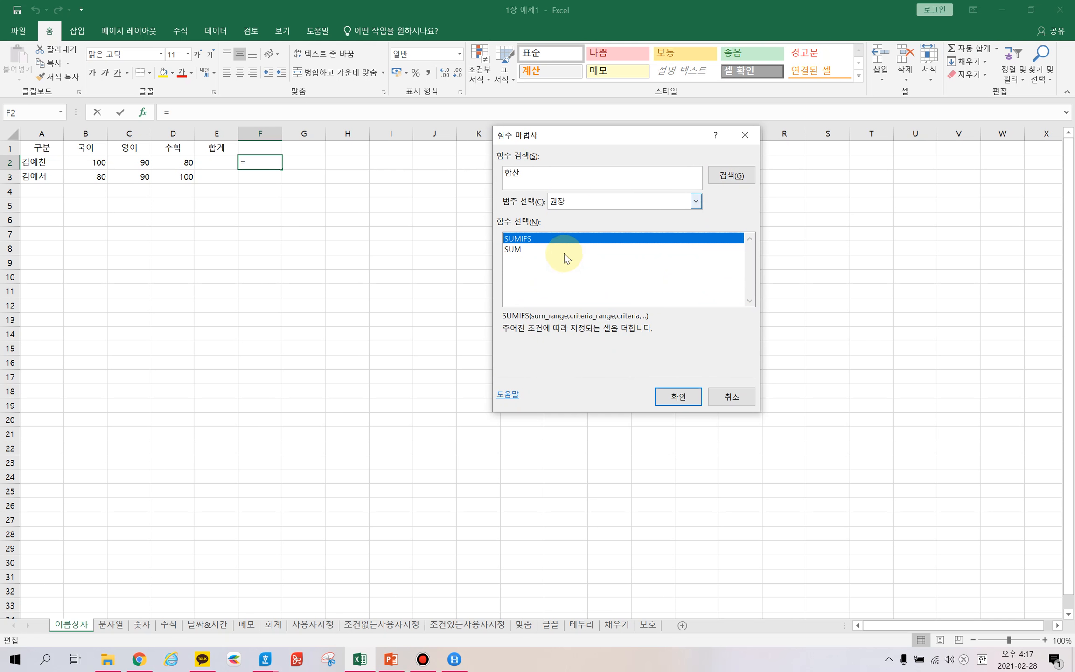
pyautogui.click(519, 250)
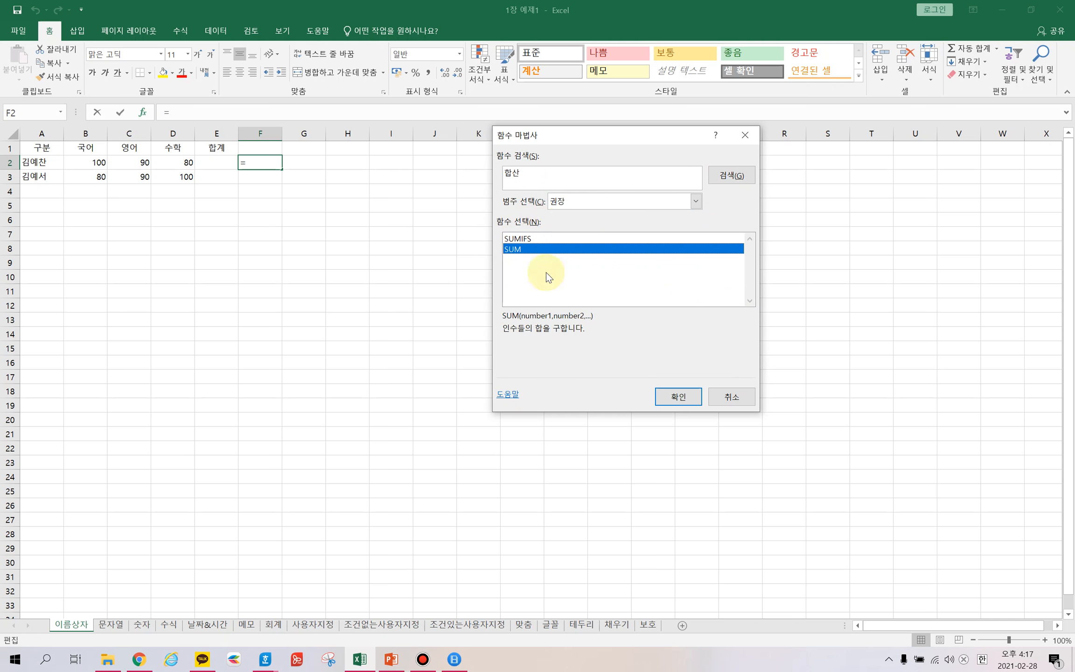
pyautogui.click(667, 397)
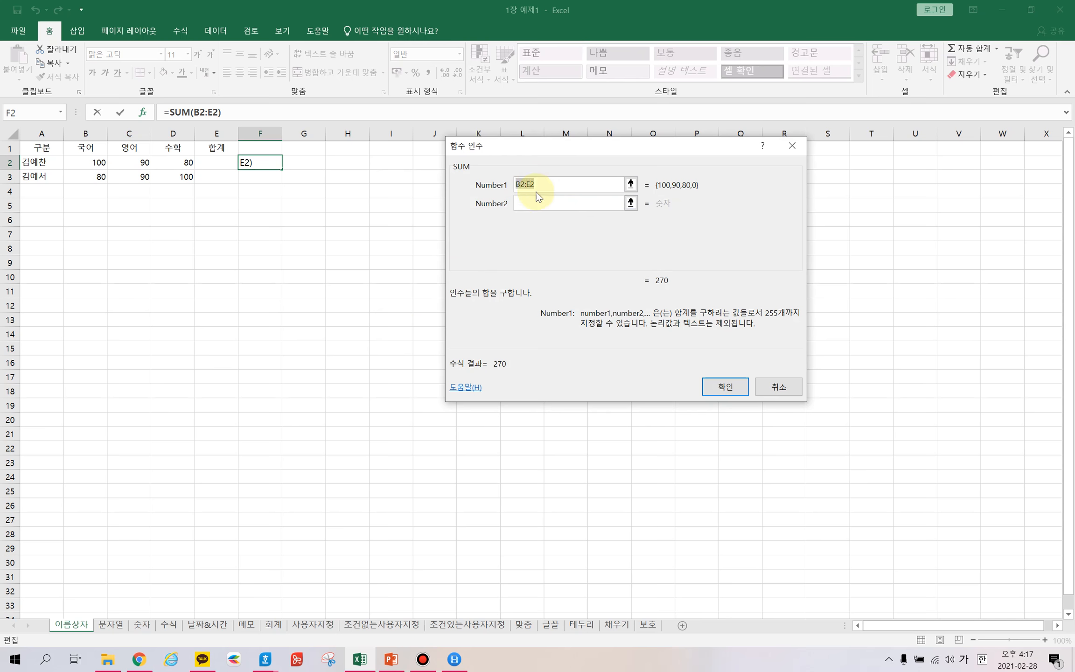
pyautogui.moveTo(93, 163); pyautogui.dragTo(187, 164)
pyautogui.click(722, 386)
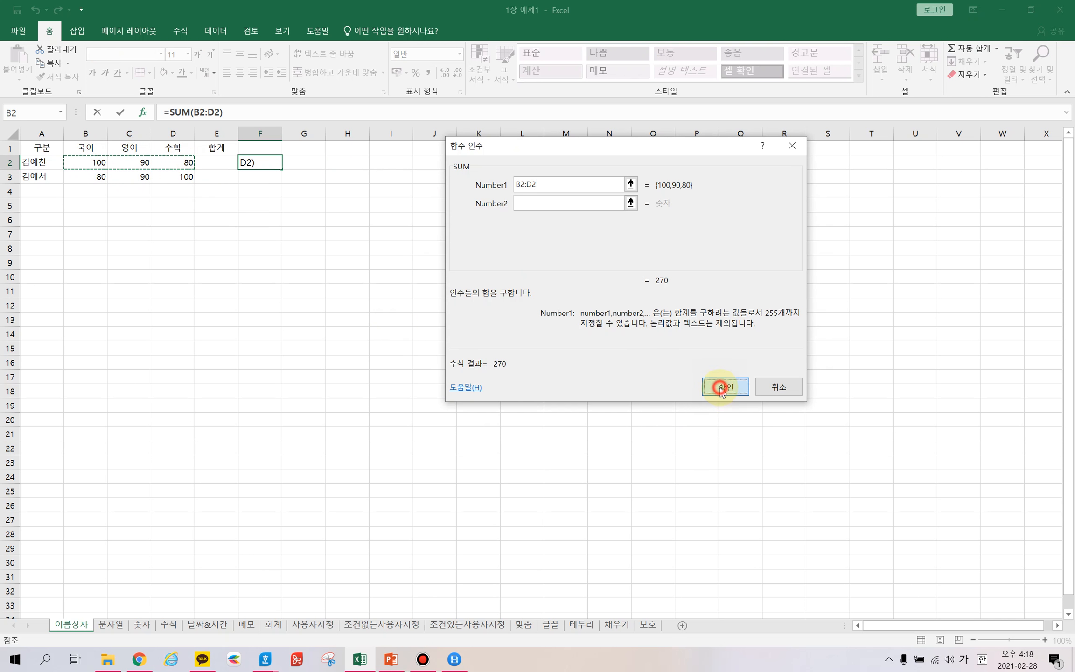
# Step: Fill the SUM formula from F2 down to F3 and check the copied formula's function arguments
pyautogui.click(261, 163)
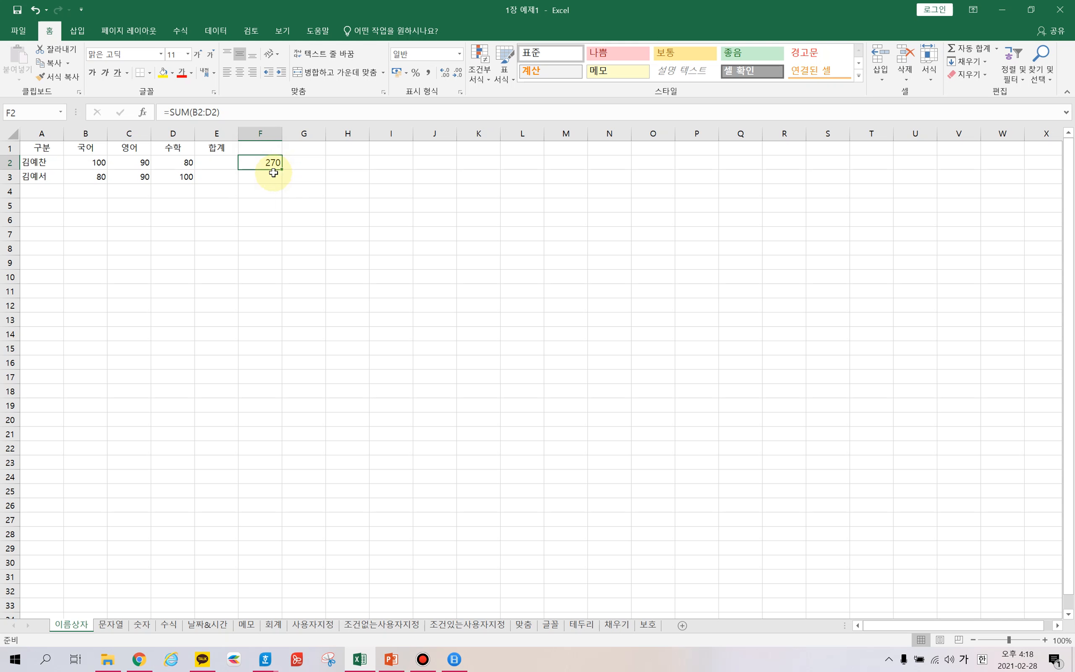
pyautogui.moveTo(283, 169); pyautogui.dragTo(283, 183)
pyautogui.click(258, 176)
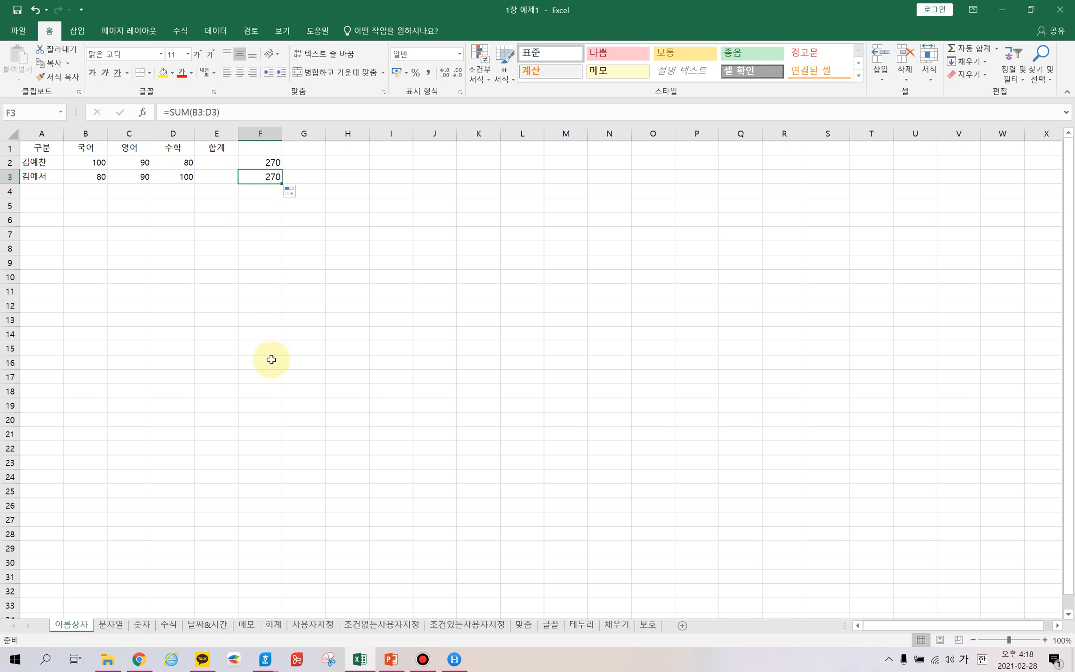
pyautogui.click(142, 112)
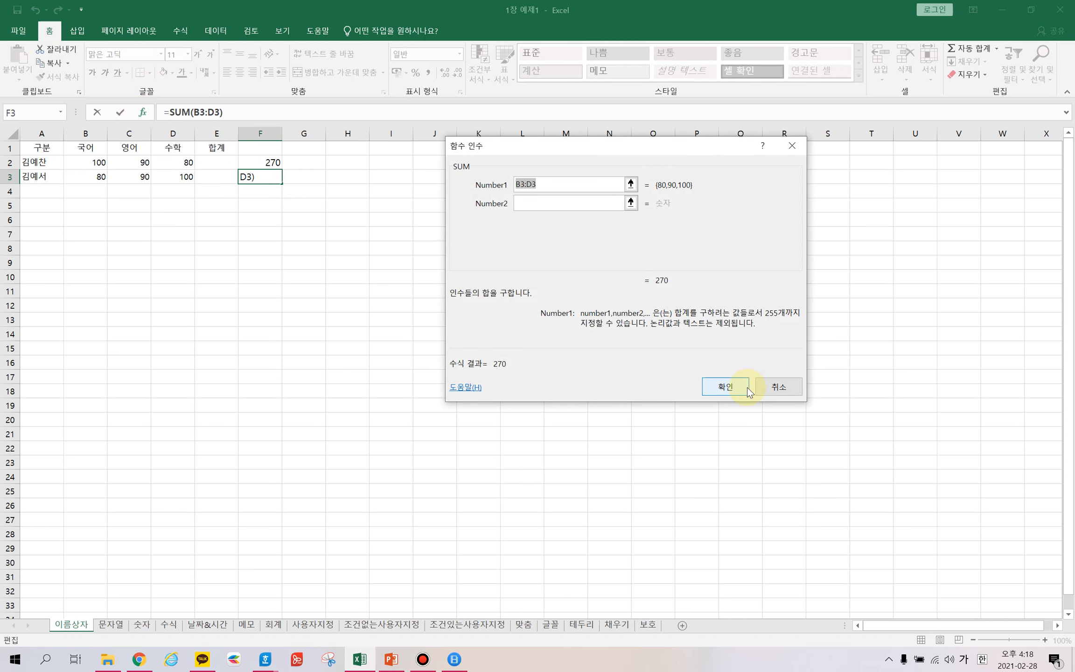
pyautogui.click(775, 386)
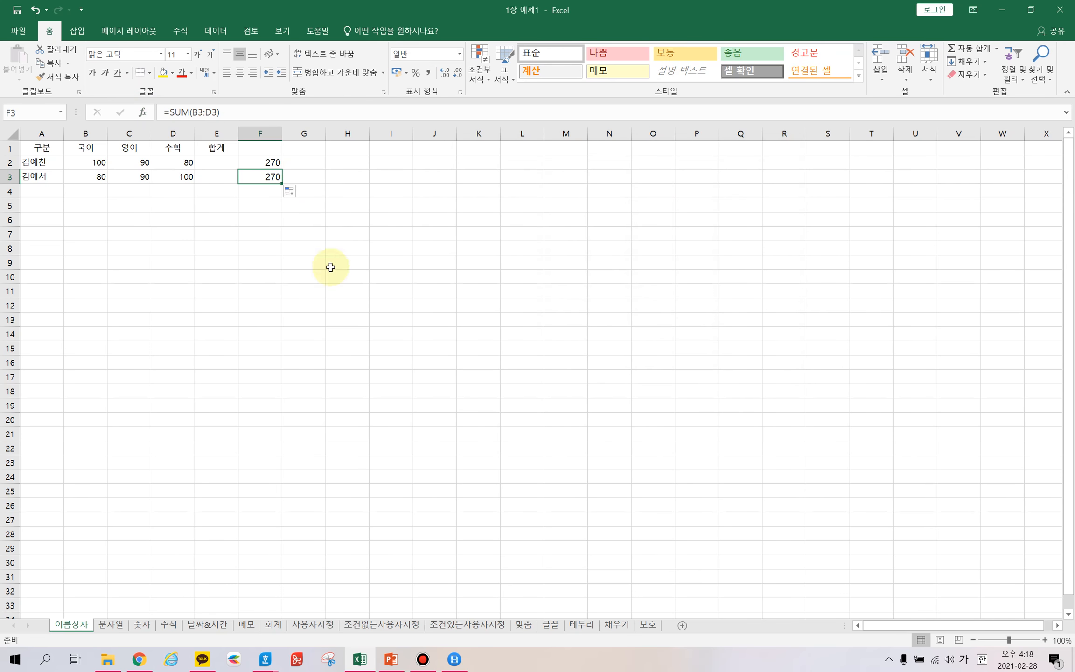
# Step: Clear F3 and try inserting SUM there through the function wizard, entering "sum" as the search text
pyautogui.press('Delete')
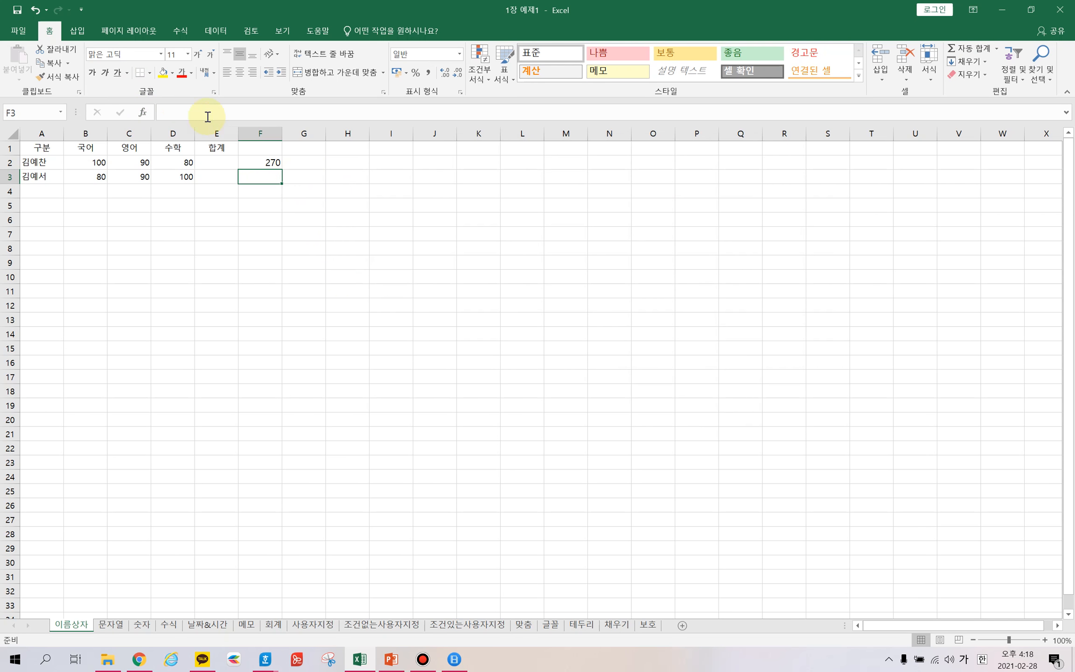
pyautogui.click(143, 116)
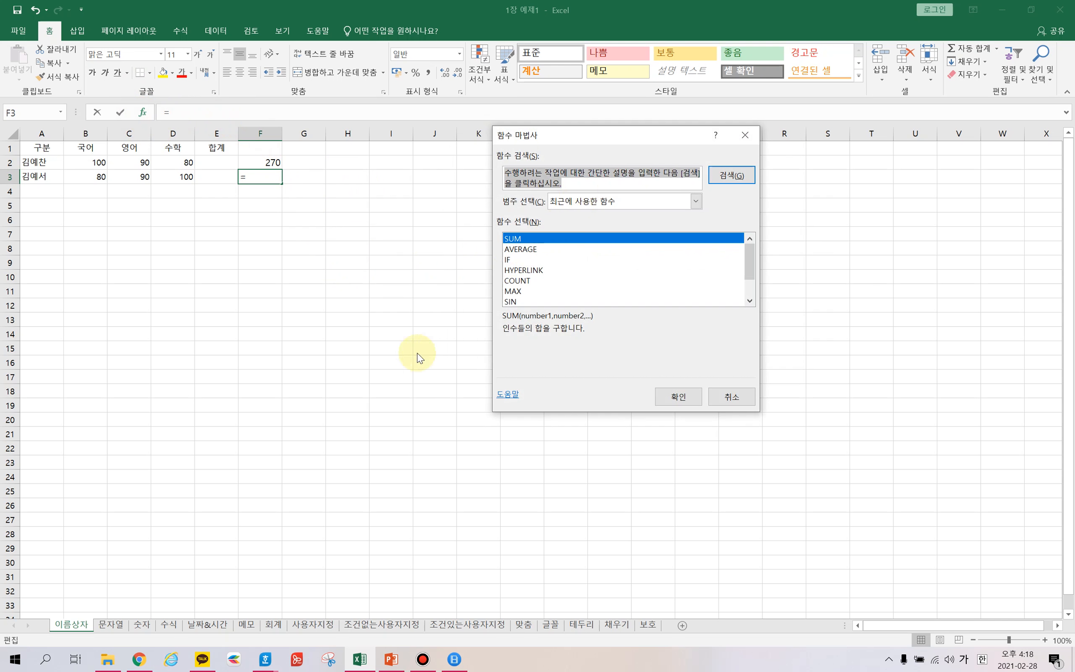
pyautogui.press('Hangul')
pyautogui.write('su')
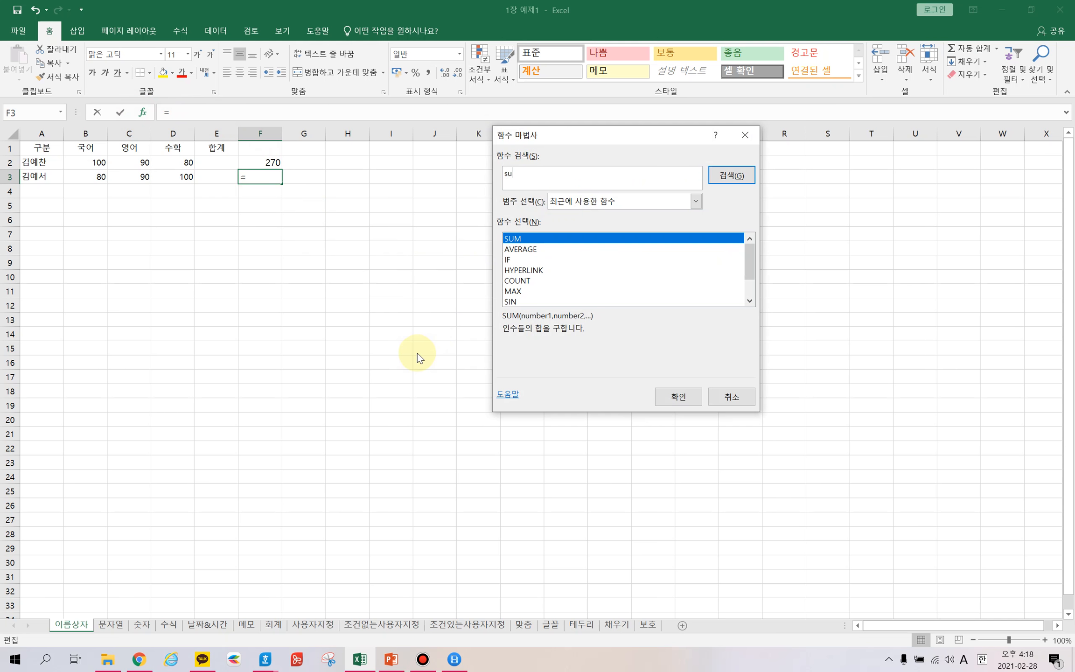
pyautogui.write('m')
pyautogui.click(680, 396)
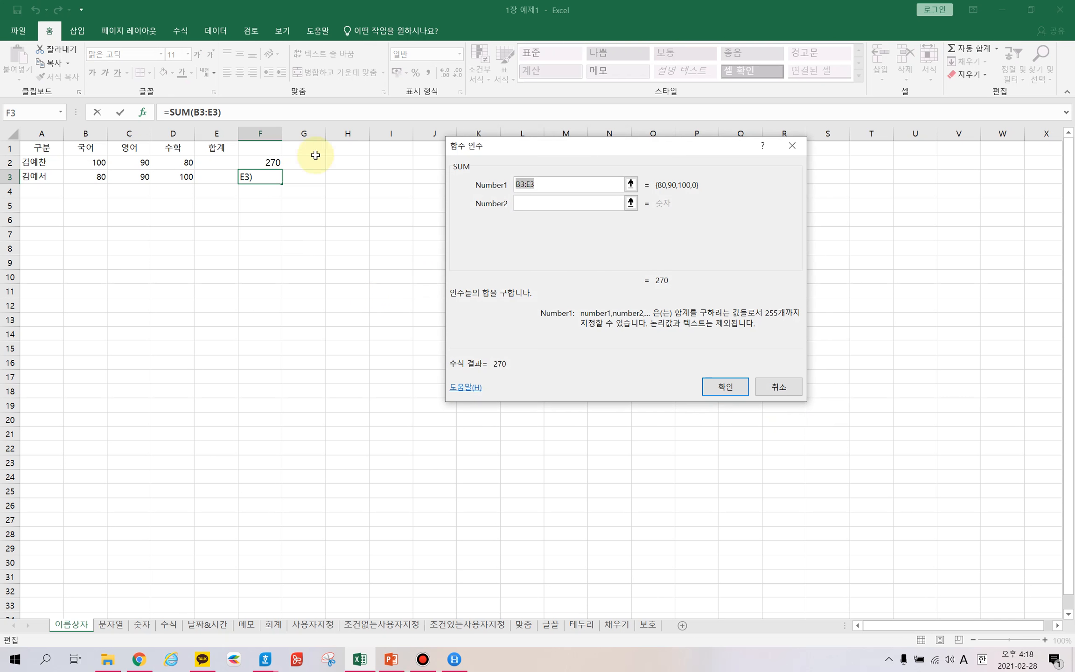
pyautogui.press('Escape')
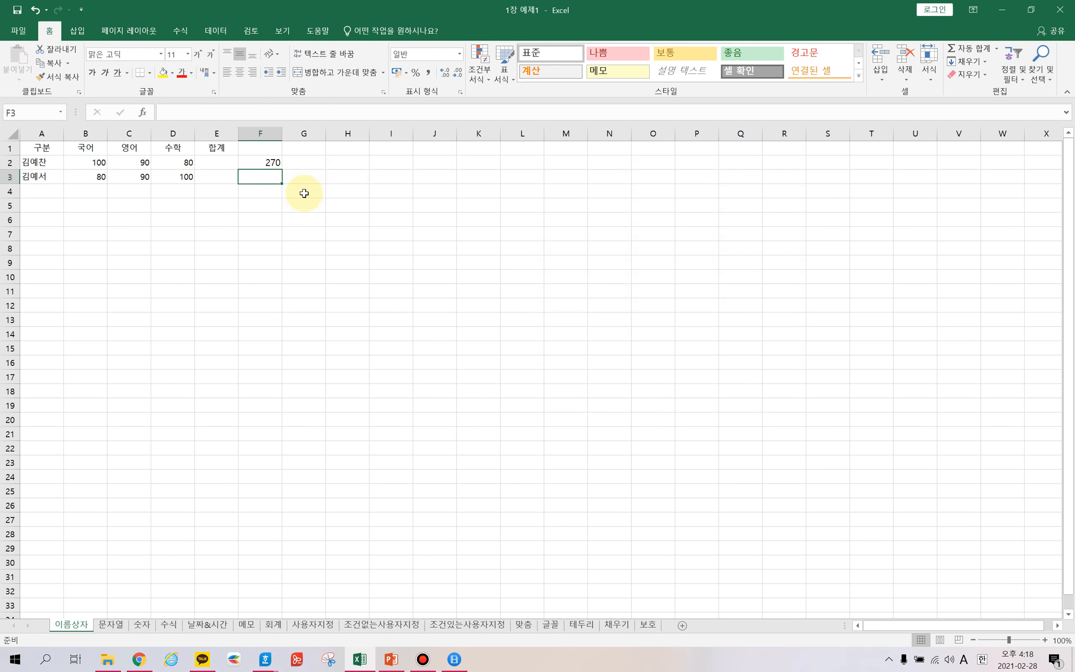
# Step: Enter =SUM(B3:D3) in F3, accepting the suggested SUM function and picking the score cells as its range
pyautogui.write('=')
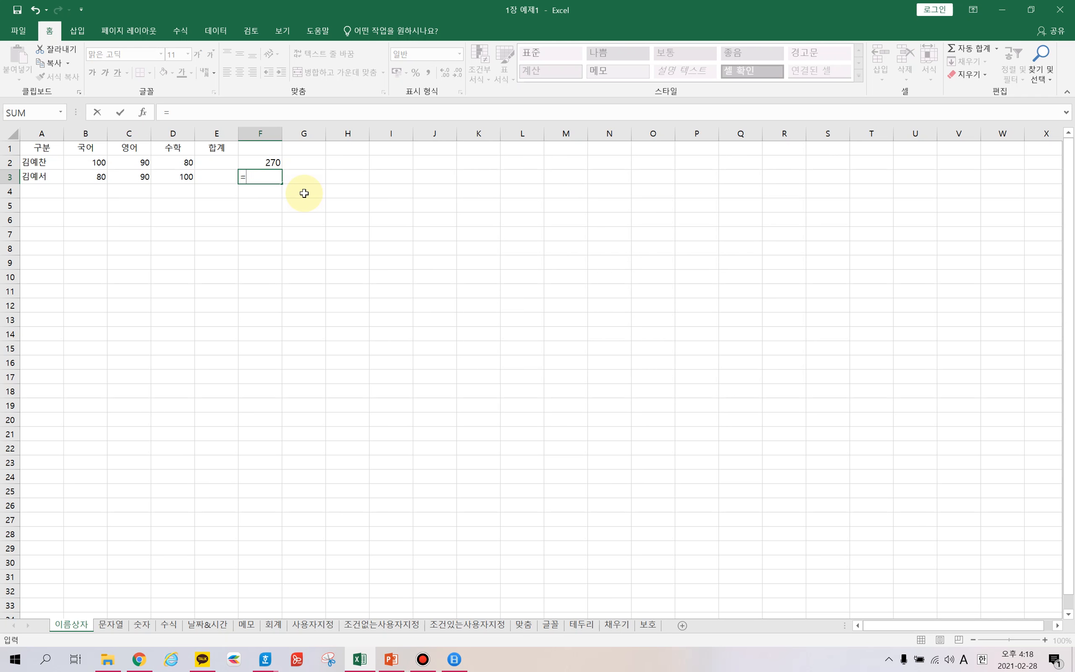
pyautogui.write('su')
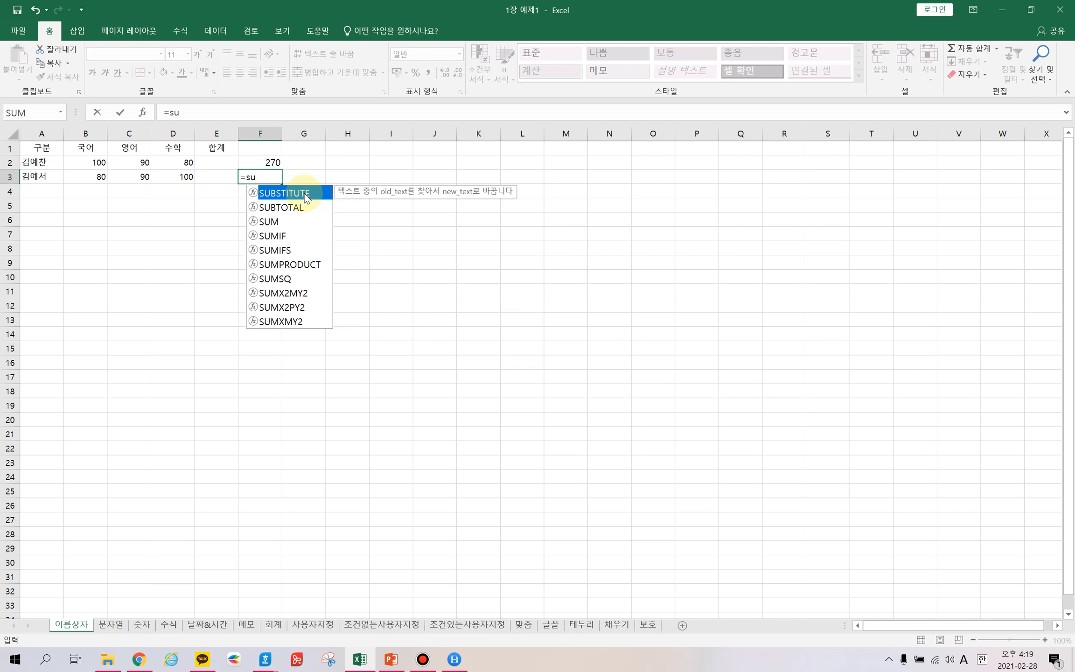
pyautogui.write('m')
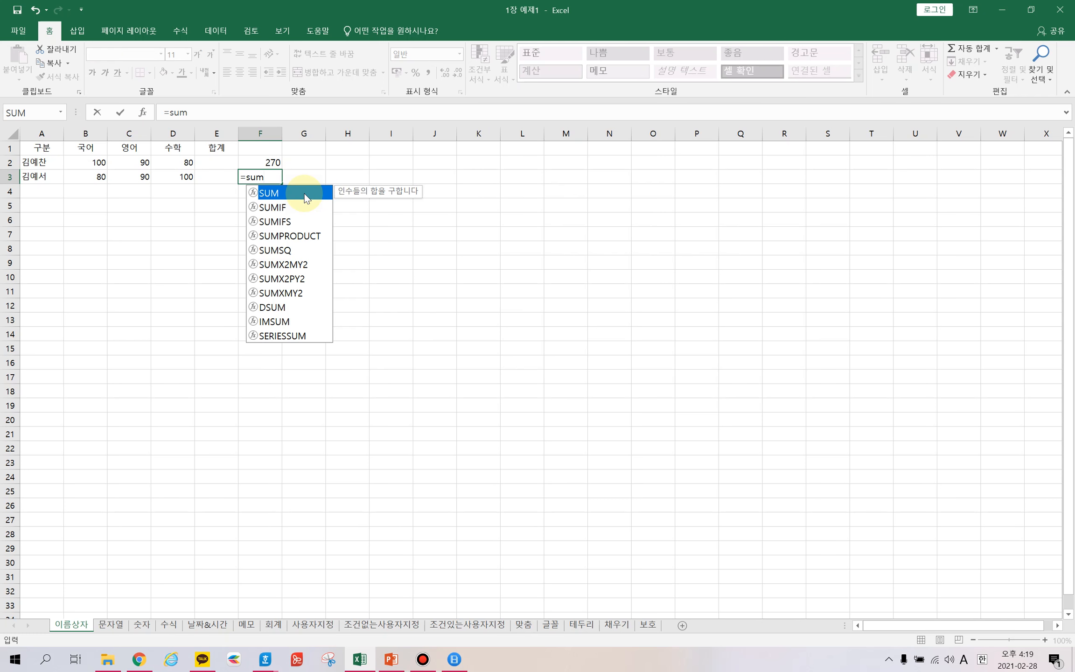
pyautogui.doubleClick(301, 192)
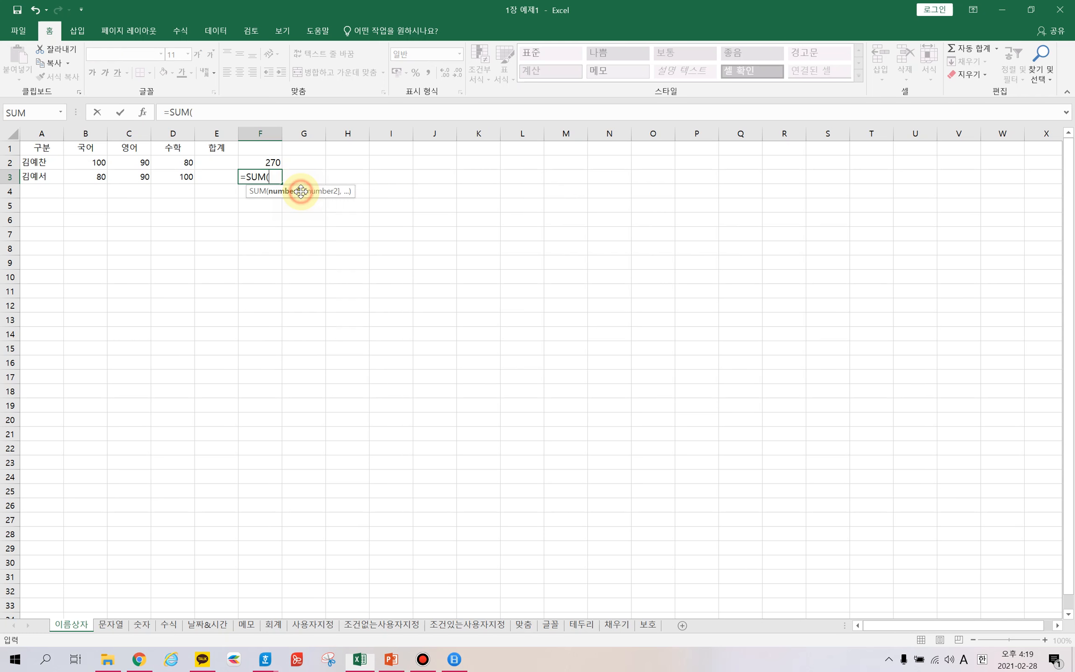
pyautogui.moveTo(107, 177); pyautogui.dragTo(176, 177)
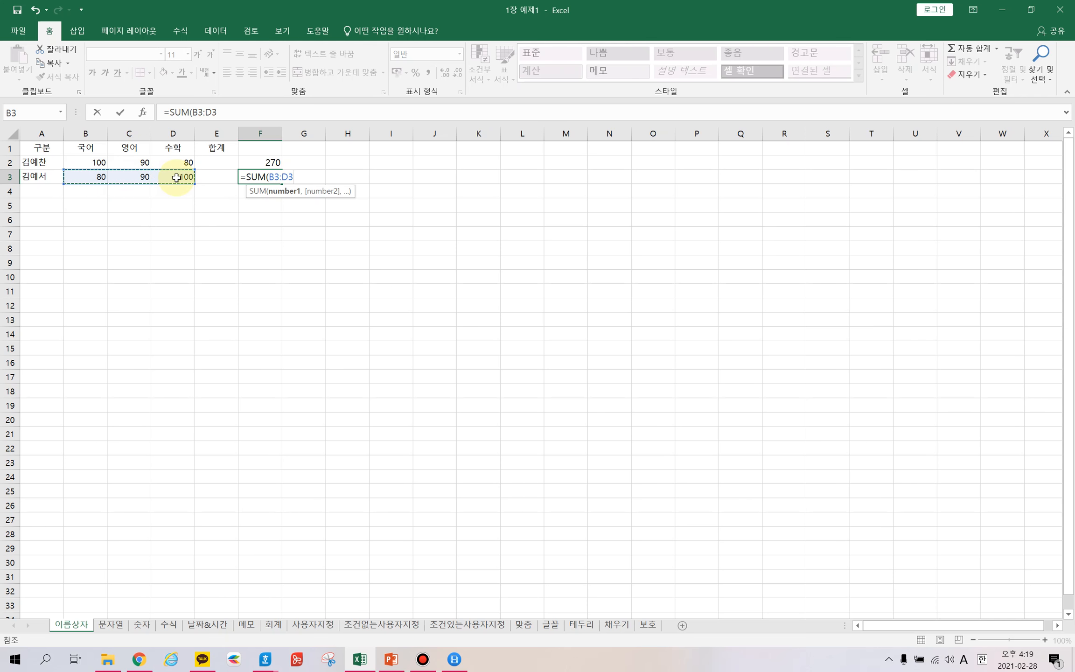
pyautogui.press('Return')
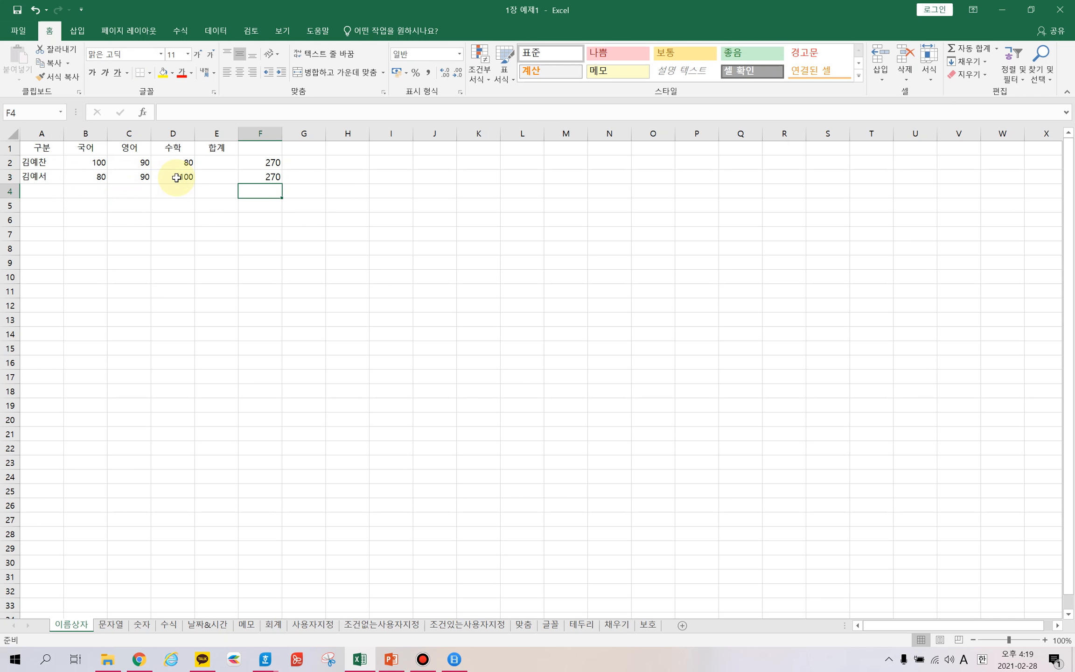
# Step: Re-enter the total in F3 by writing out =sum( in full and picking B3:D3, and check the resulting formula
pyautogui.click(262, 177)
pyautogui.write('=')
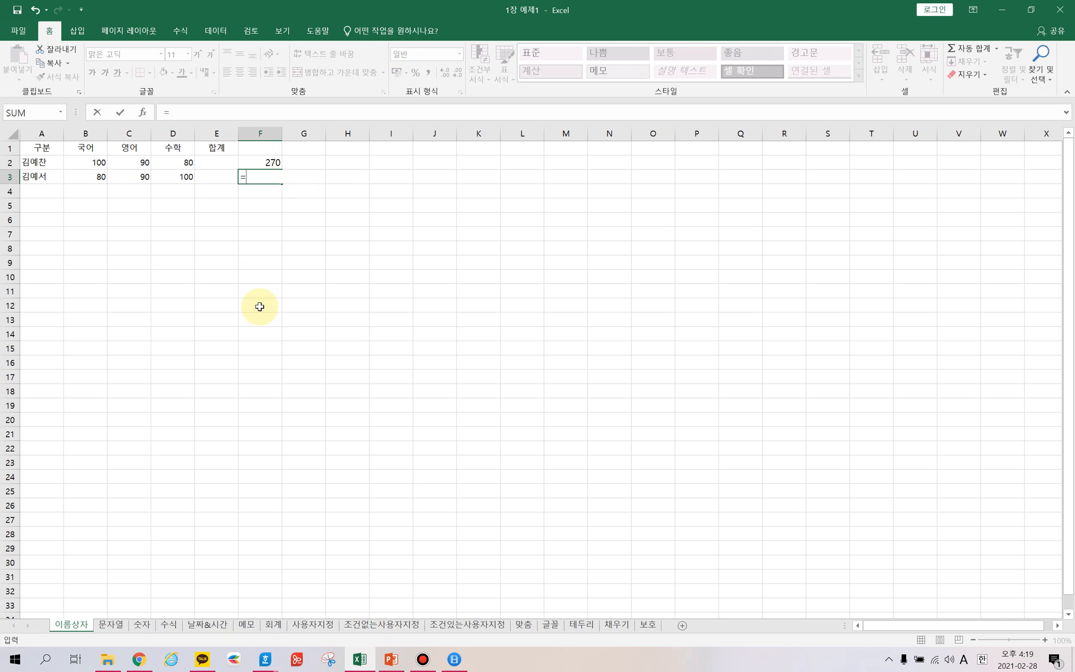
pyautogui.write('su')
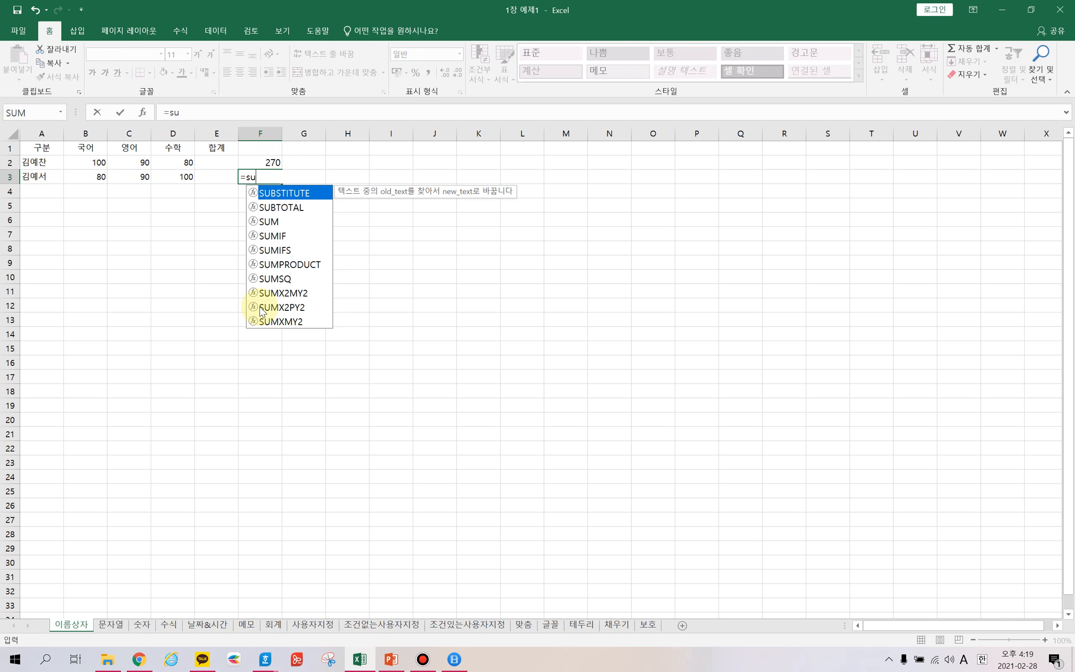
pyautogui.write('m')
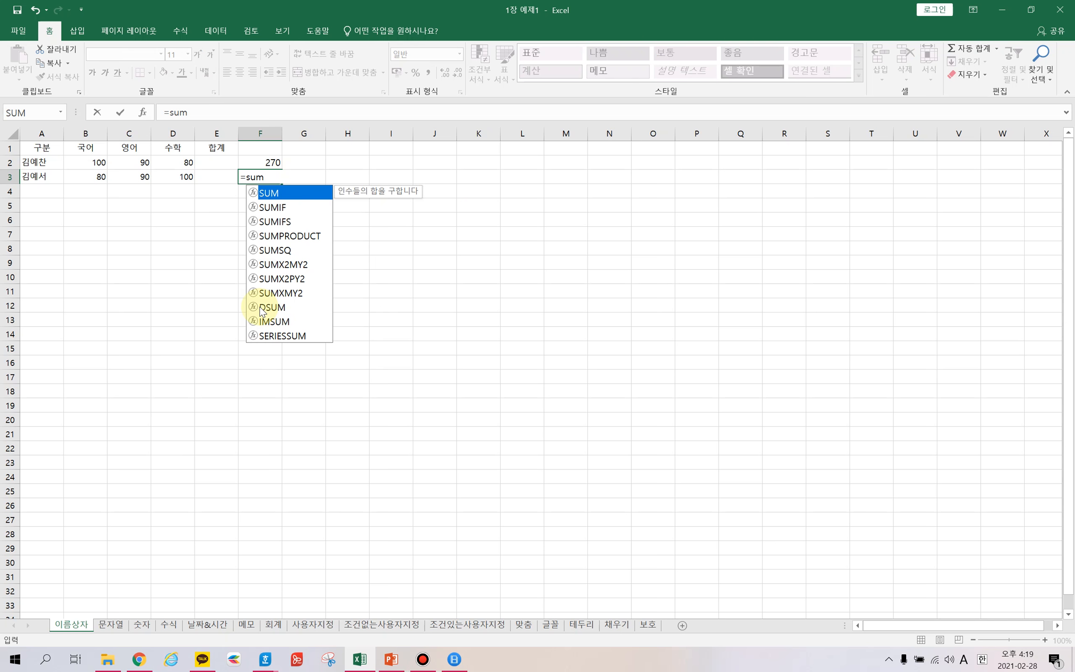
pyautogui.write('(')
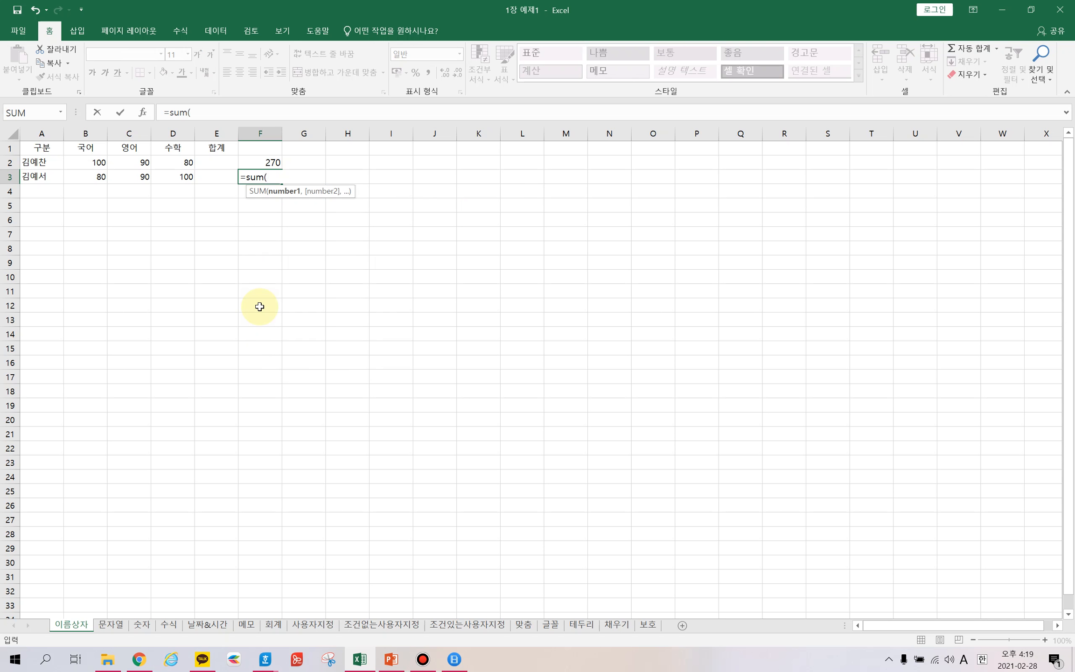
pyautogui.moveTo(102, 173); pyautogui.dragTo(168, 177)
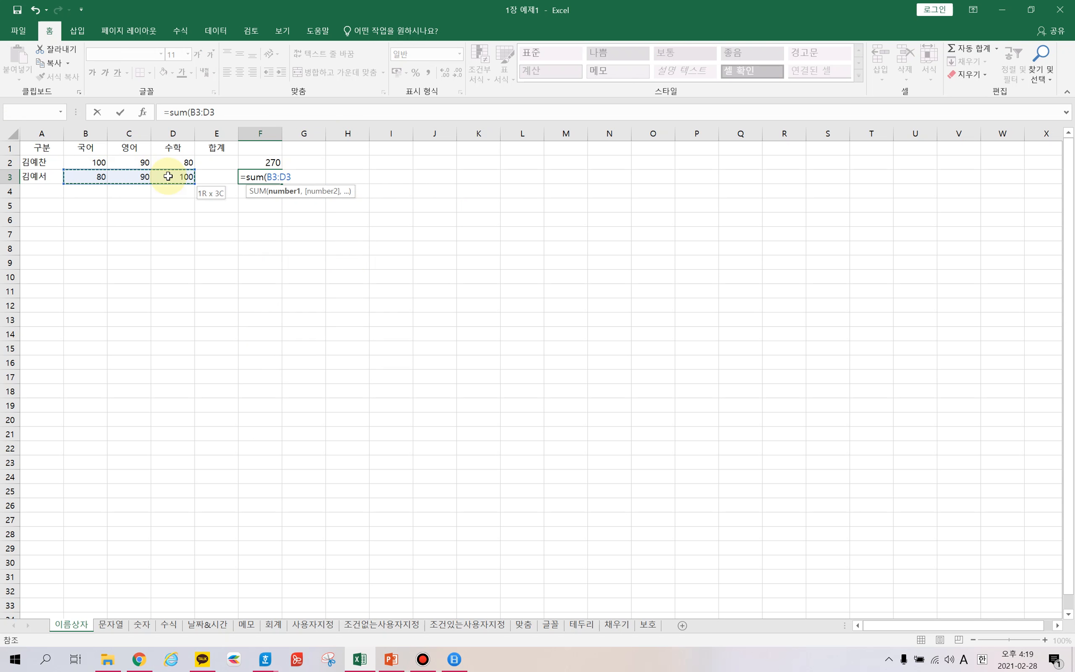
pyautogui.press('Return')
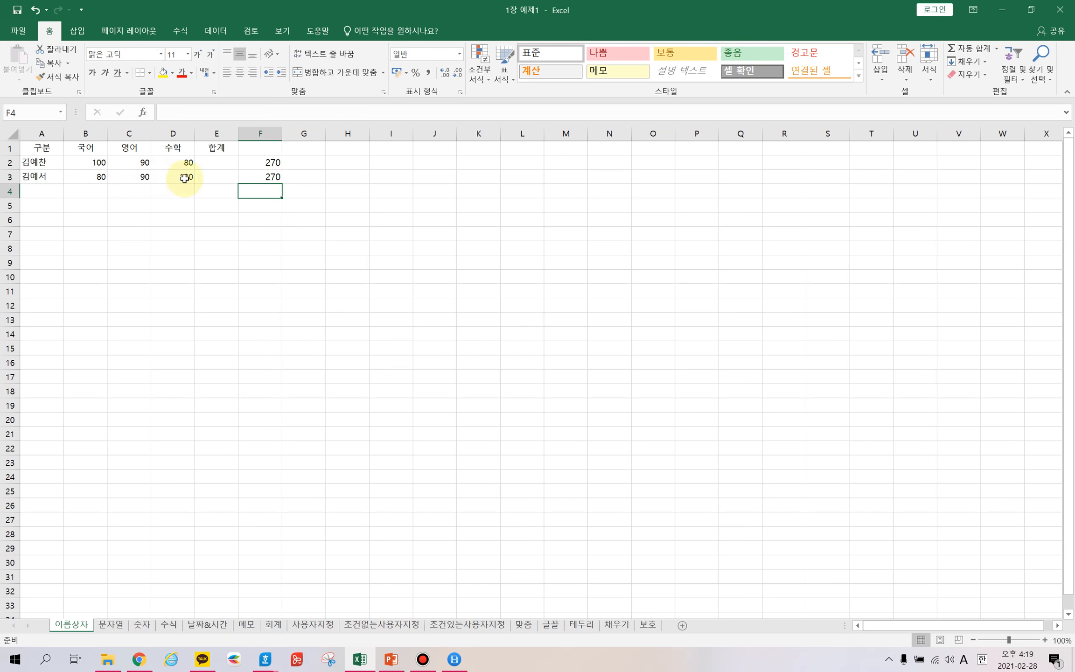
pyautogui.click(263, 175)
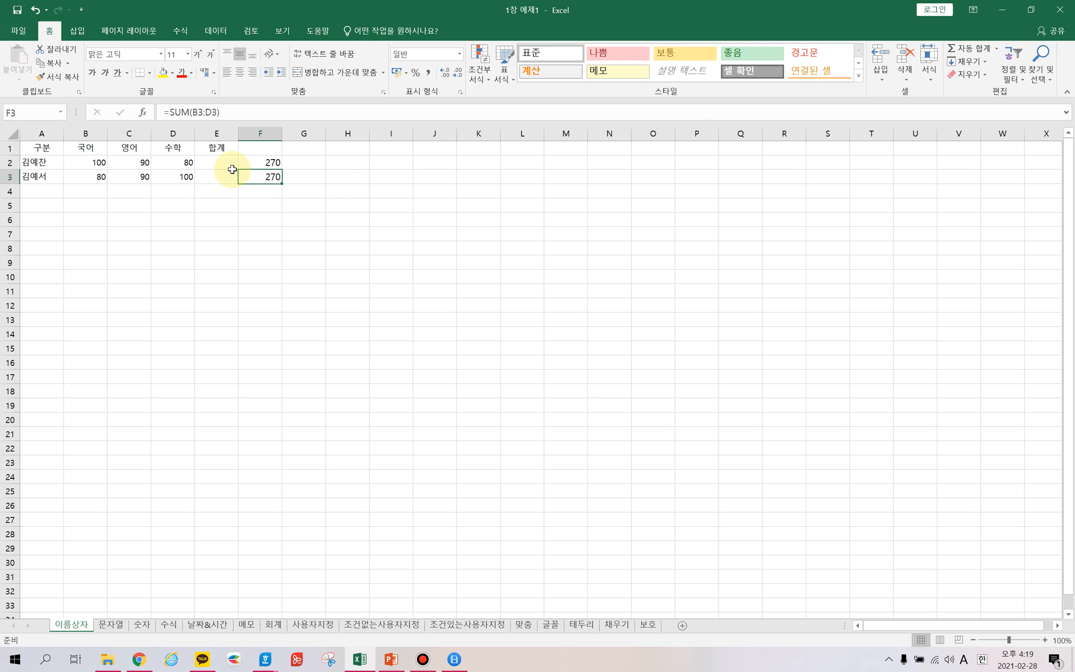
# Step: Name the score range B2:D2 with the first student's given name followed by 점수
pyautogui.click(220, 162)
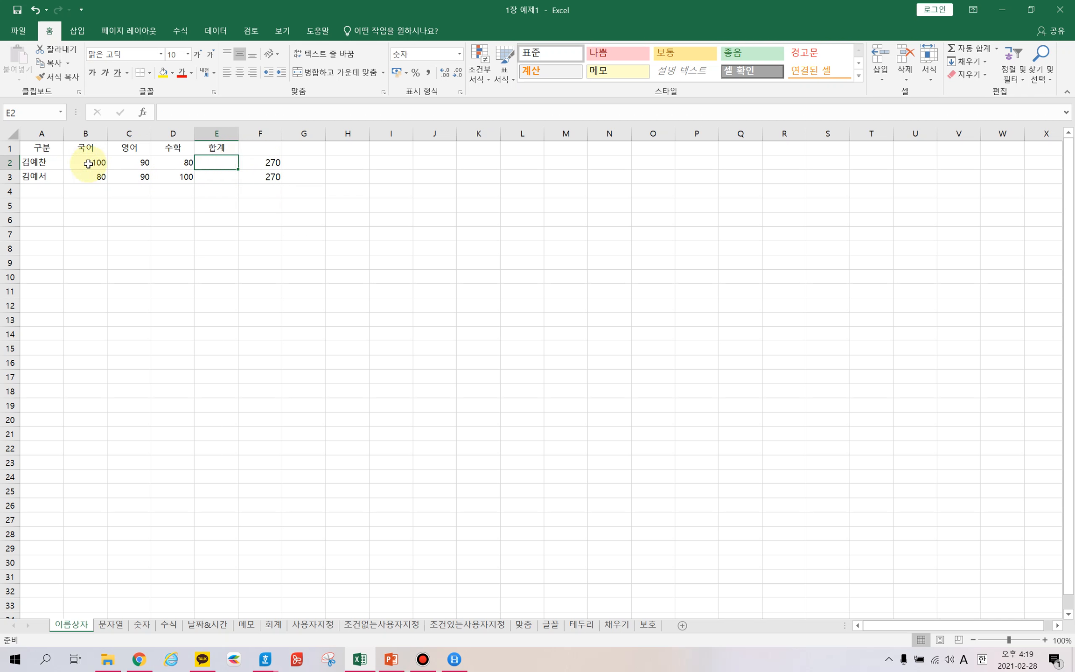
pyautogui.moveTo(88, 163); pyautogui.dragTo(177, 166)
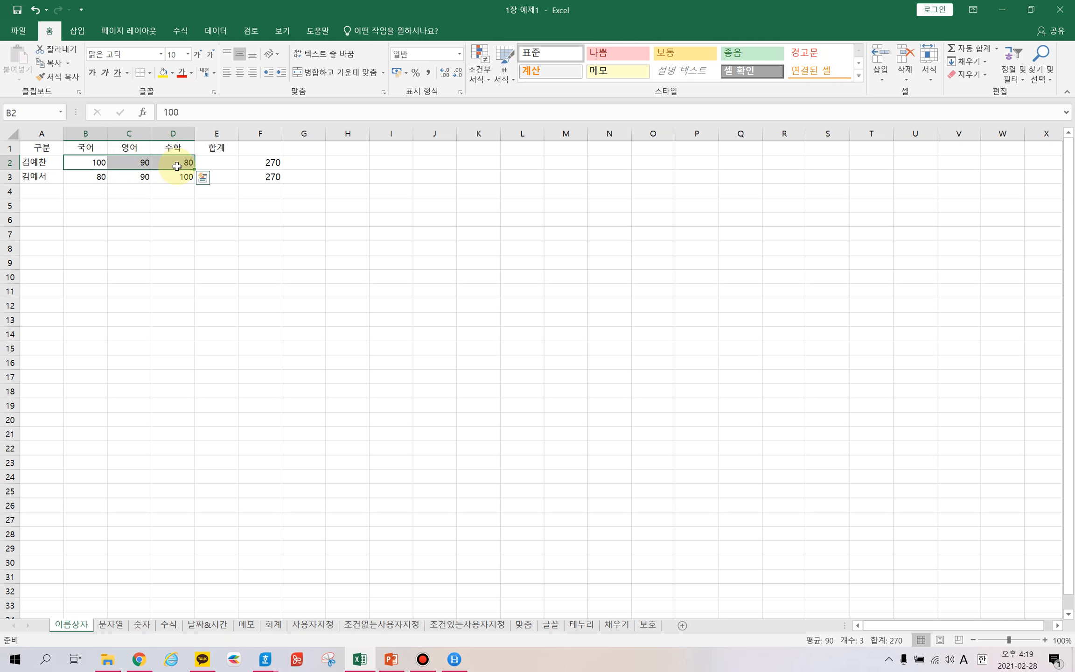
pyautogui.click(30, 112)
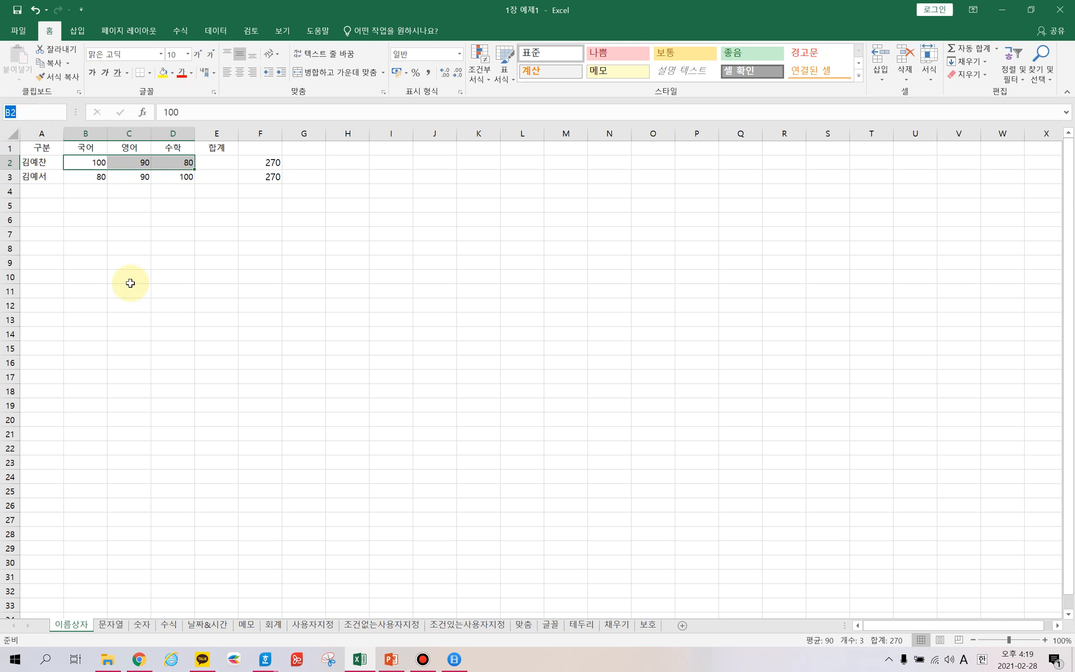
pyautogui.press('Hangul')
pyautogui.write('예차ㄴ점수')
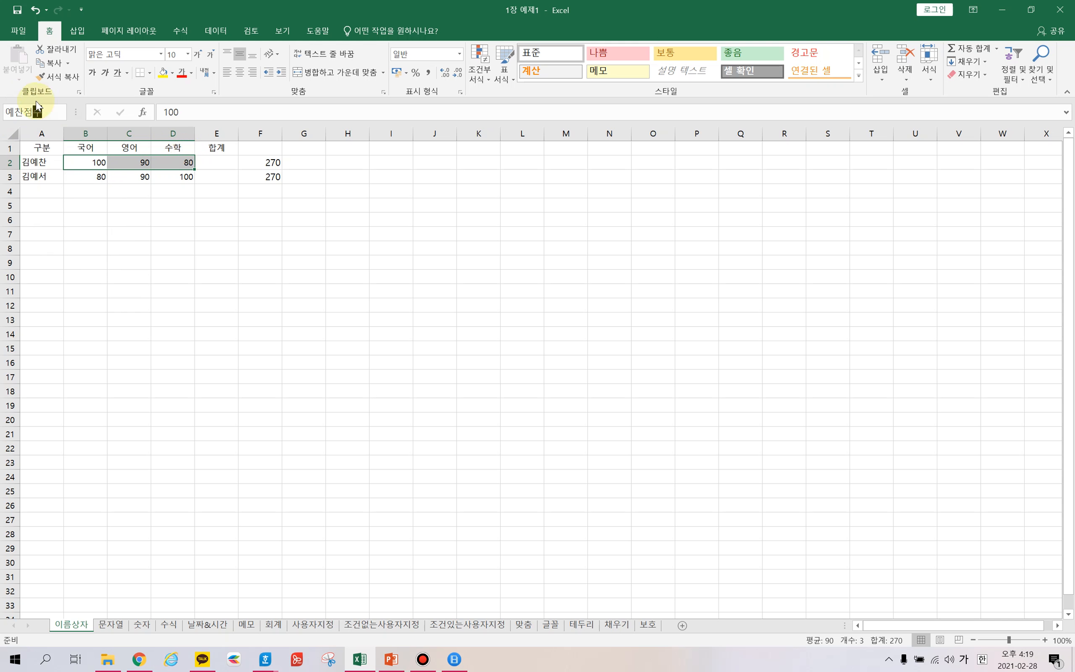
pyautogui.press('Return')
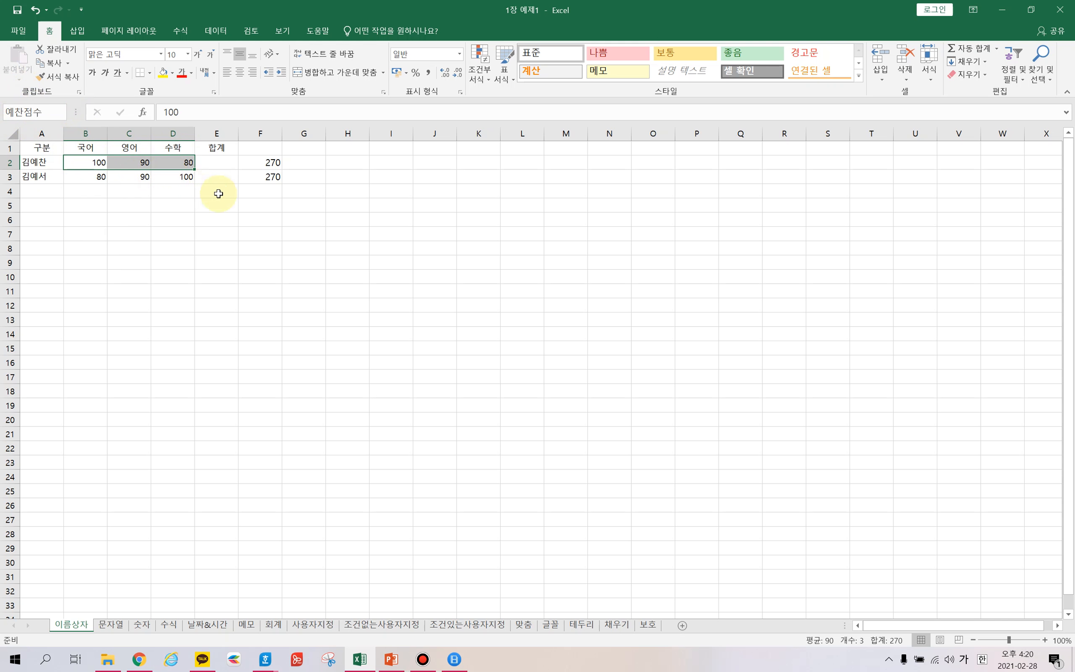
pyautogui.press('Return')
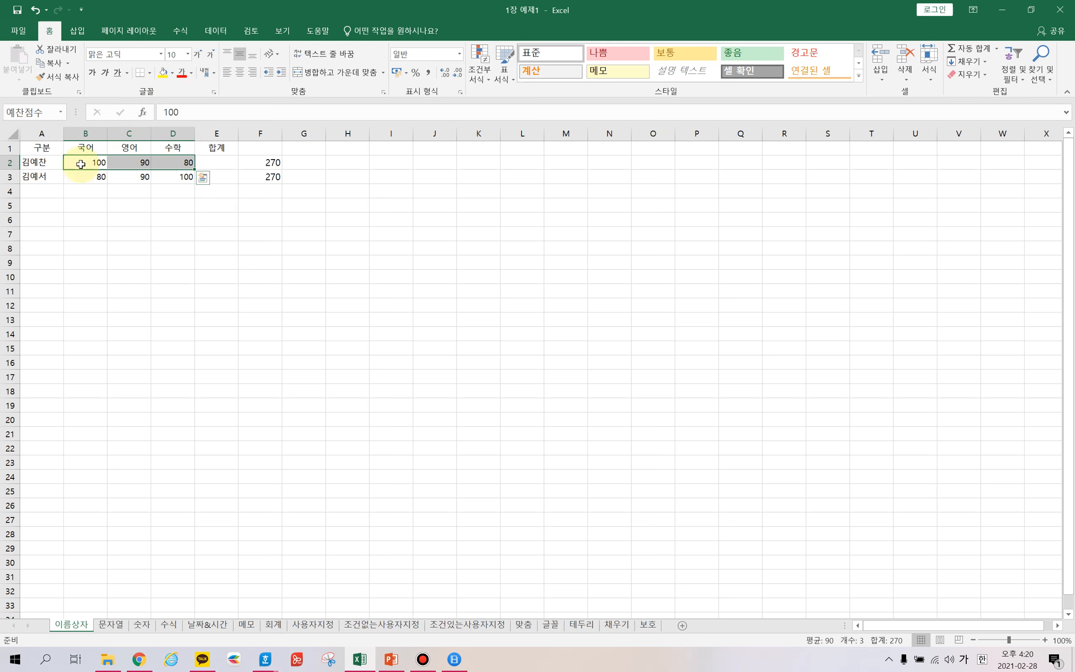
# Step: Enter a SUM formula in E2 that uses the first student's named score range as its argument
pyautogui.moveTo(186, 159); pyautogui.dragTo(226, 163)
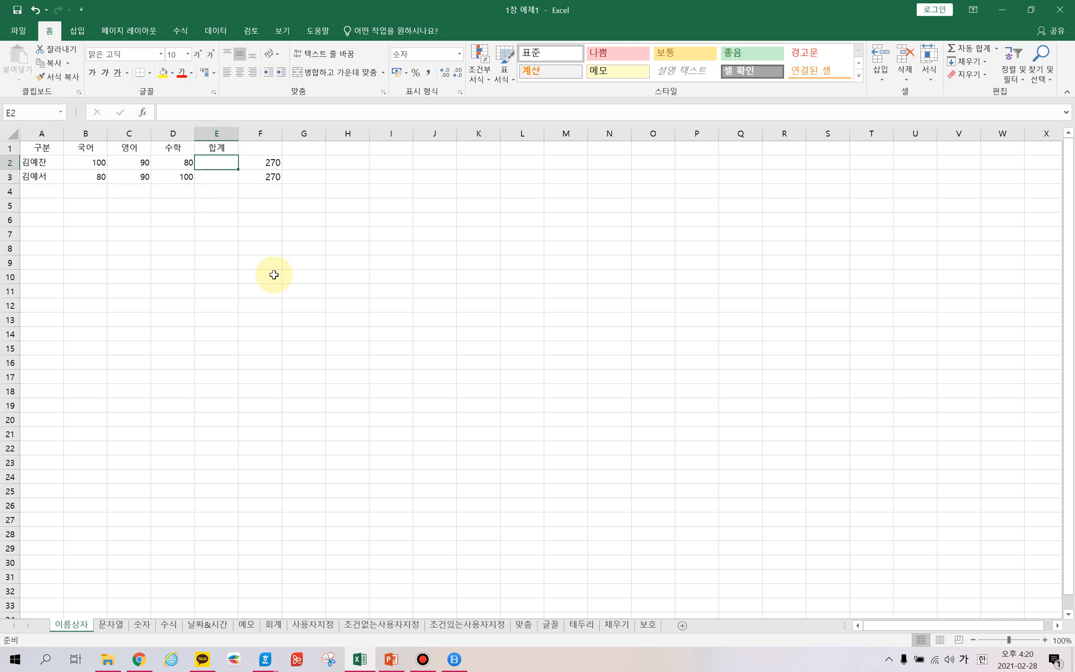
pyautogui.write('=')
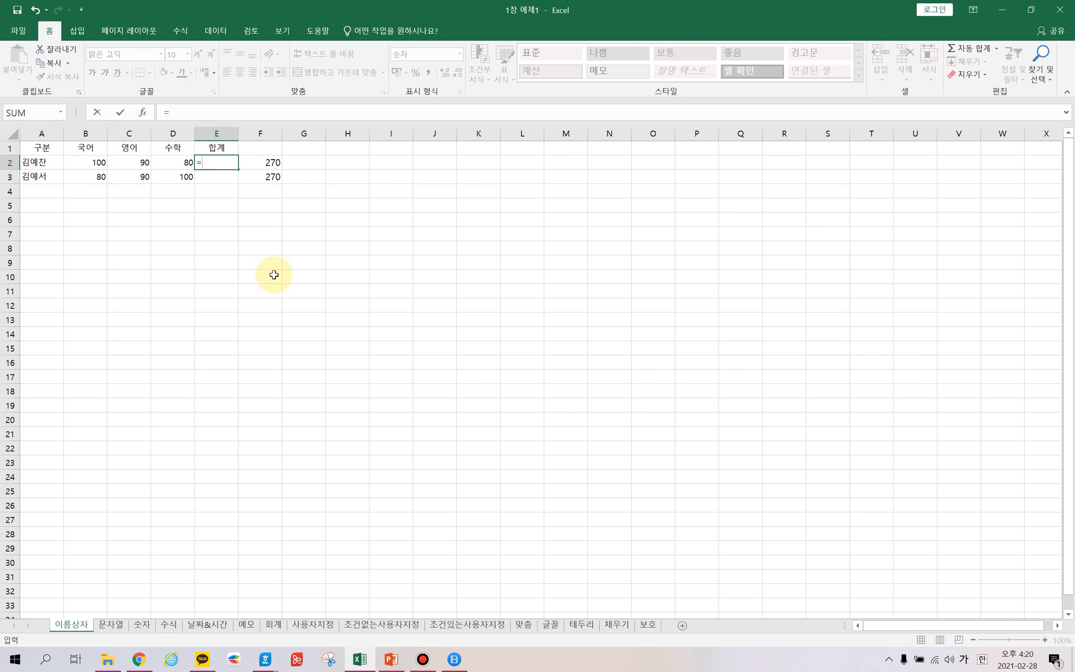
pyautogui.press('Hangul')
pyautogui.write('su')
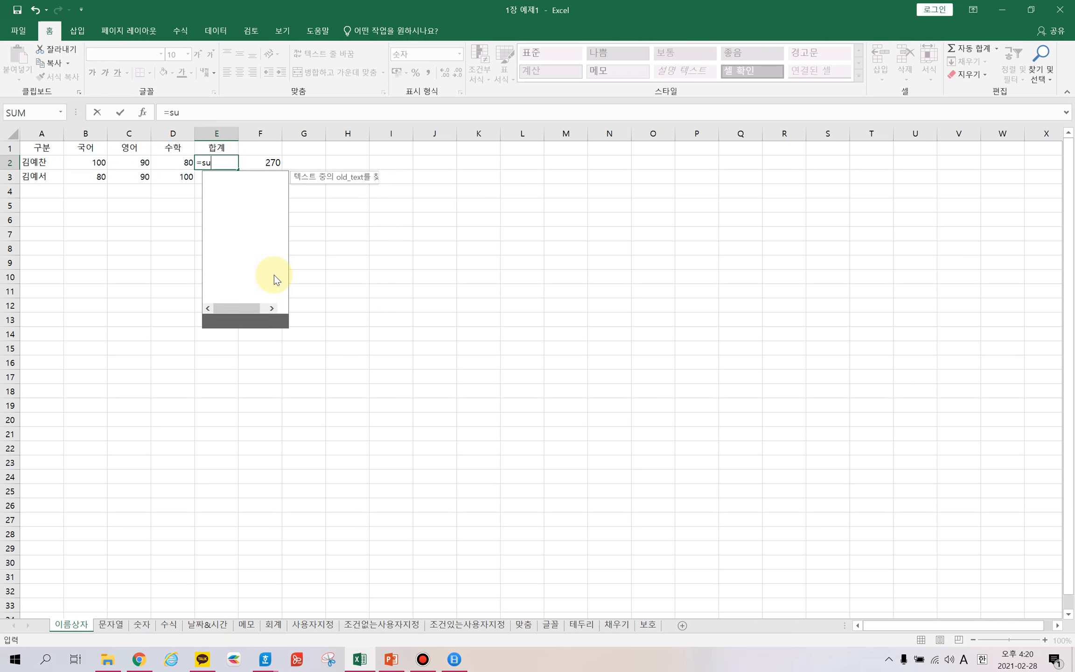
pyautogui.write('m(')
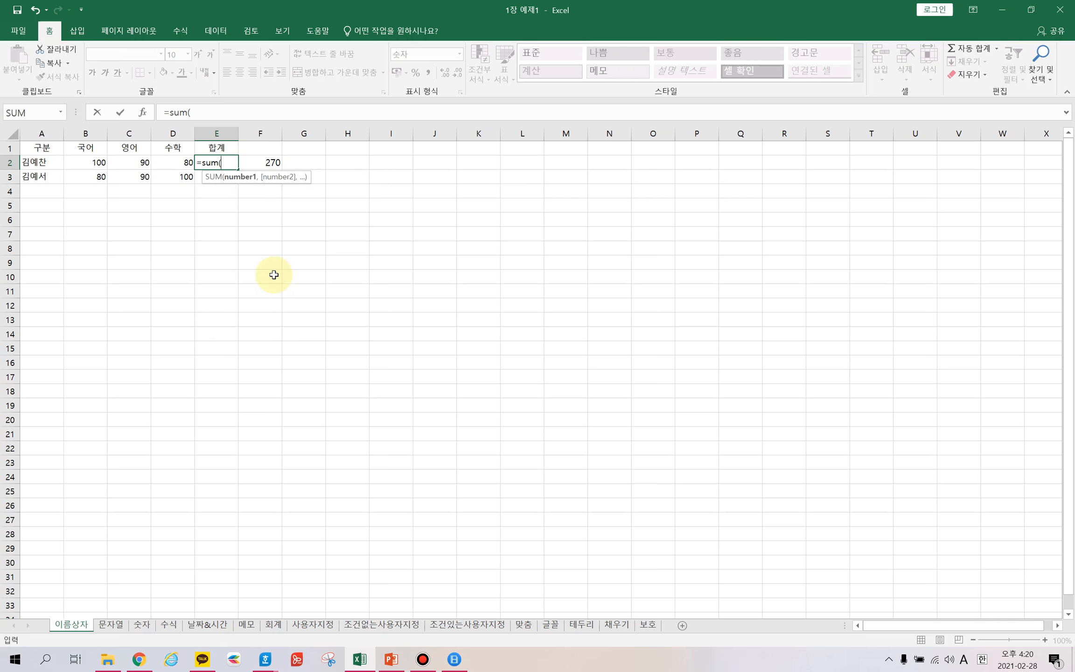
pyautogui.press('Hangul')
pyautogui.write('예')
pyautogui.write('찬점ㅅ')
pyautogui.write('ㅜ')
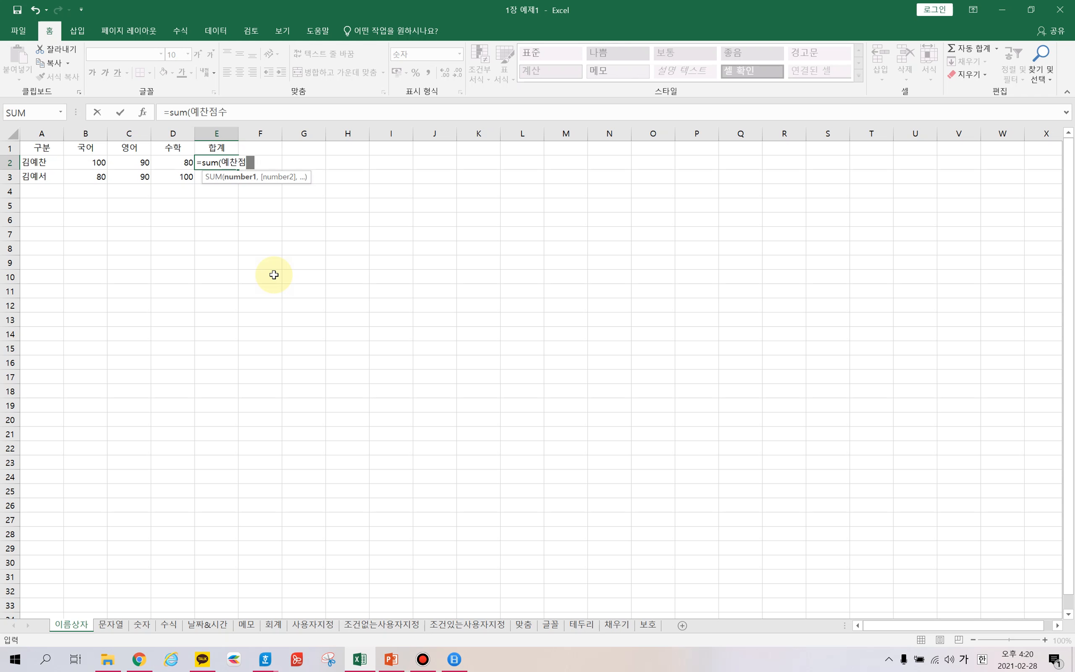
pyautogui.press('Return')
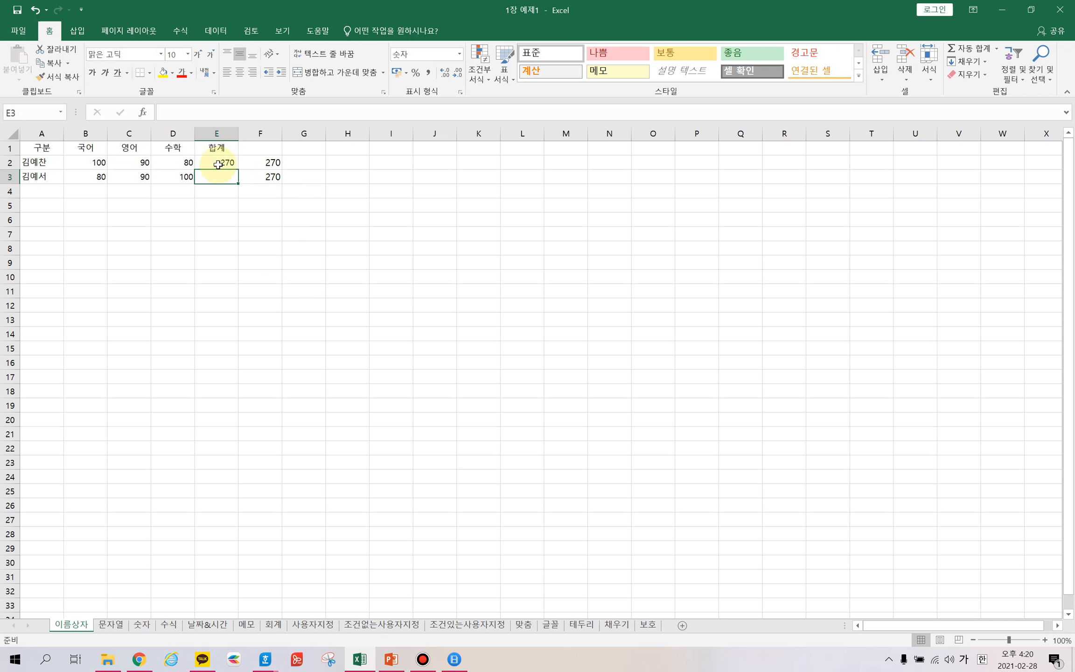
# Step: Fill the named-range total from E2 down to E3 and compare the formulas in both cells
pyautogui.click(222, 162)
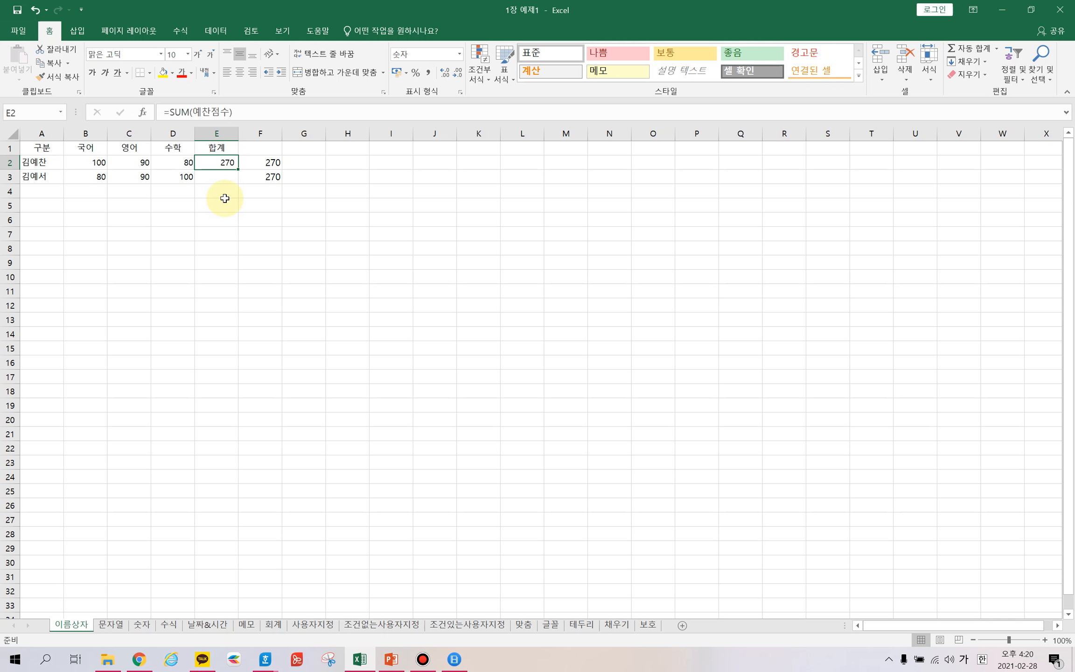
pyautogui.moveTo(238, 170); pyautogui.dragTo(237, 183)
pyautogui.click(220, 177)
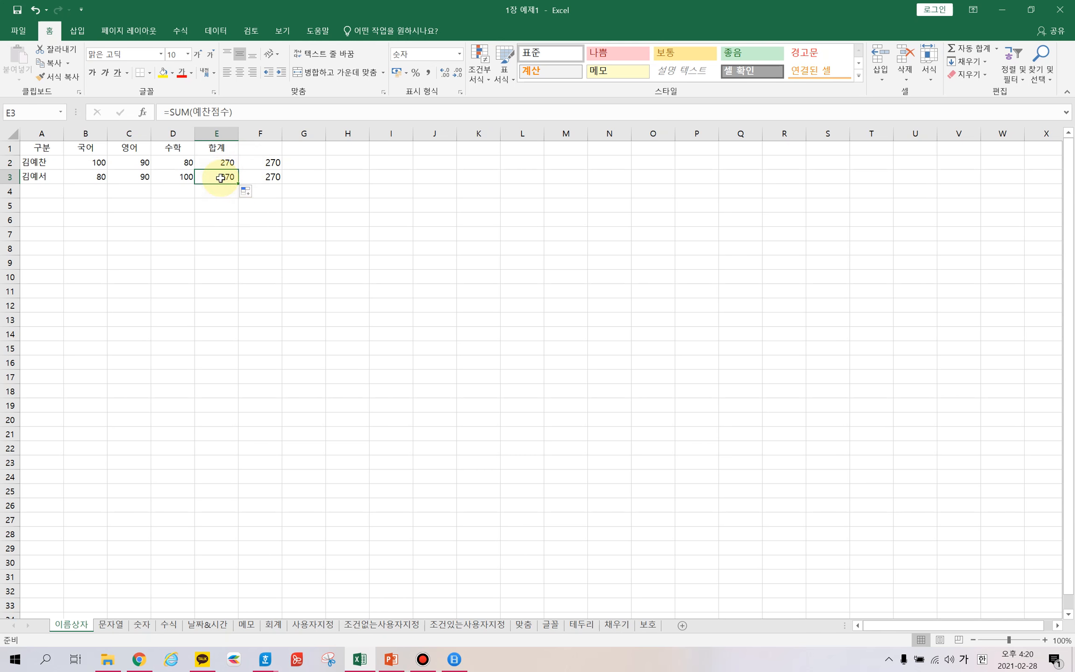
pyautogui.click(226, 163)
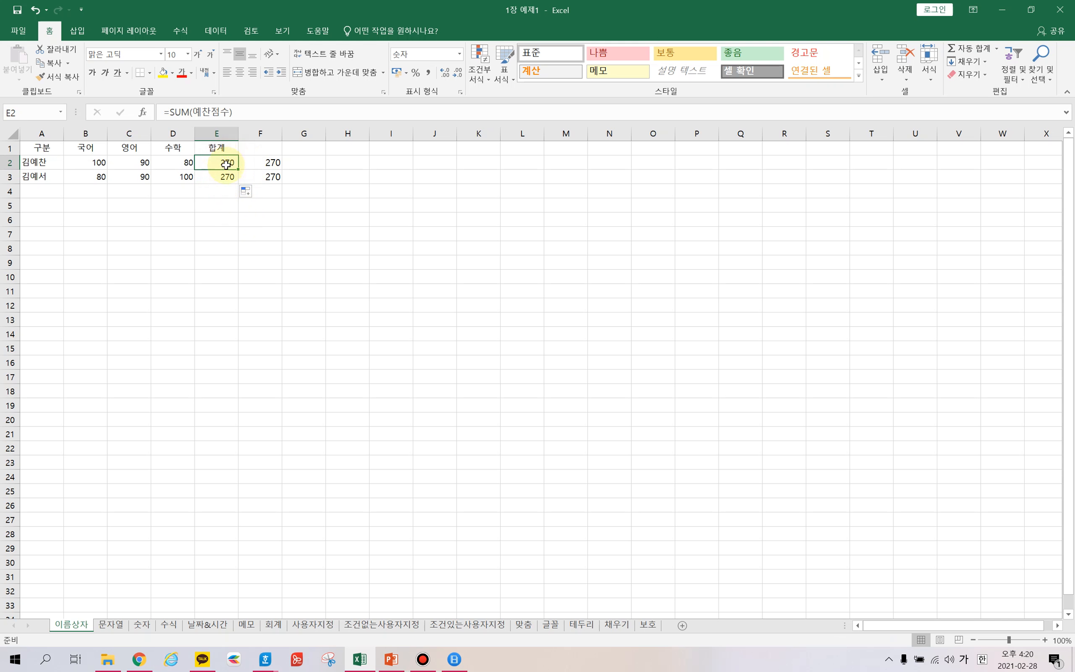
pyautogui.click(227, 177)
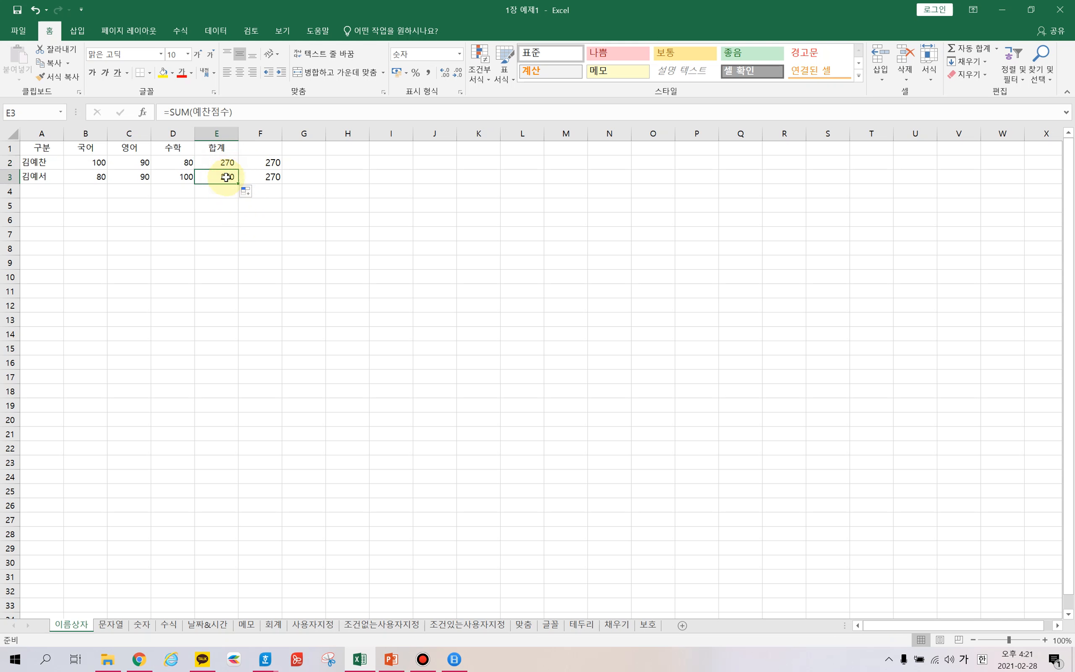
# Step: Compare the cell references of the totals in F2 and F3, and clear the copied total from E3
pyautogui.click(270, 163)
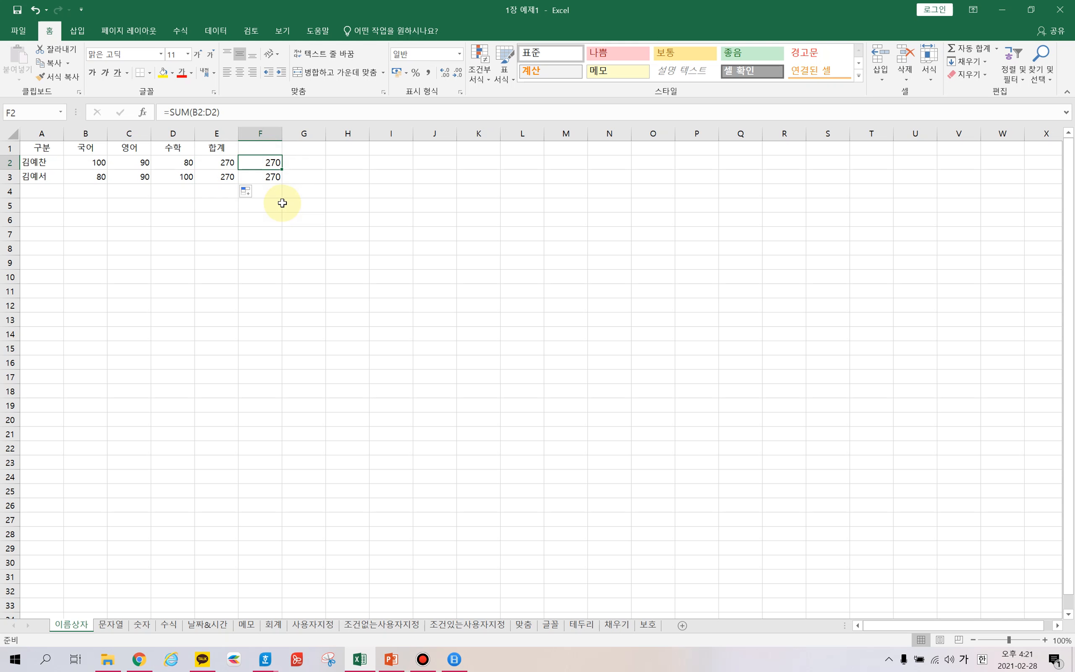
pyautogui.click(267, 177)
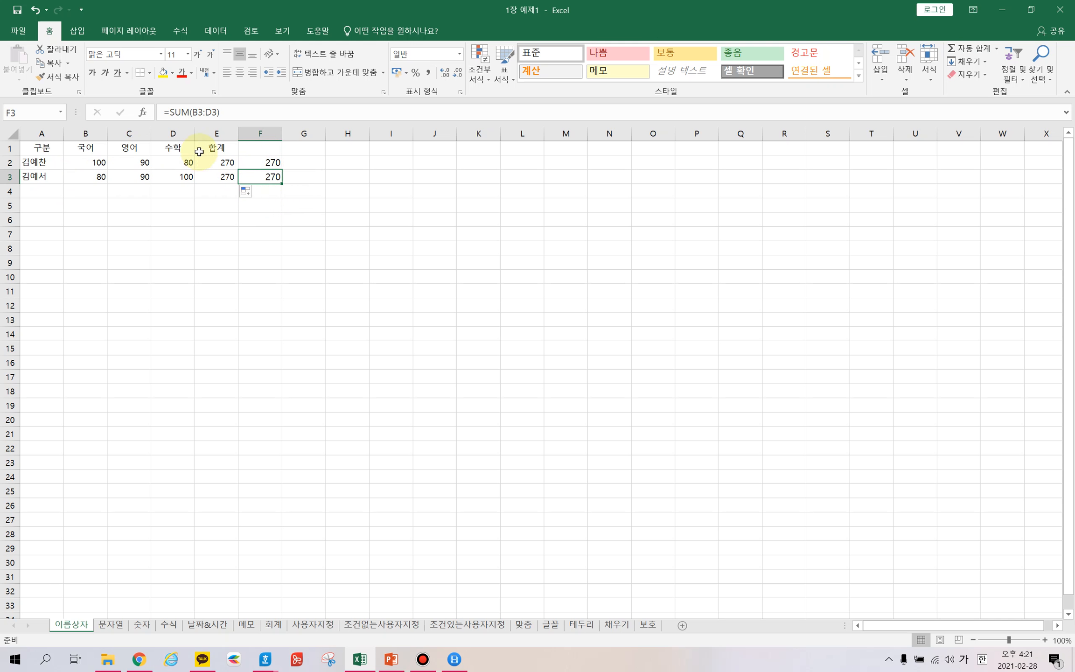
pyautogui.moveTo(94, 178); pyautogui.dragTo(175, 179)
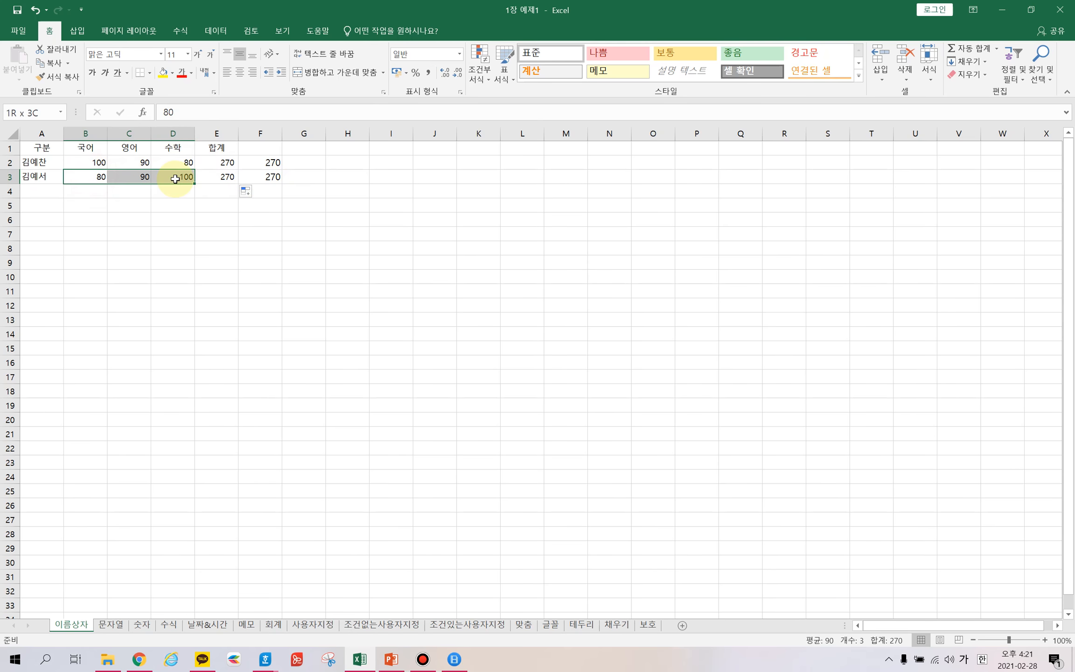
pyautogui.click(271, 176)
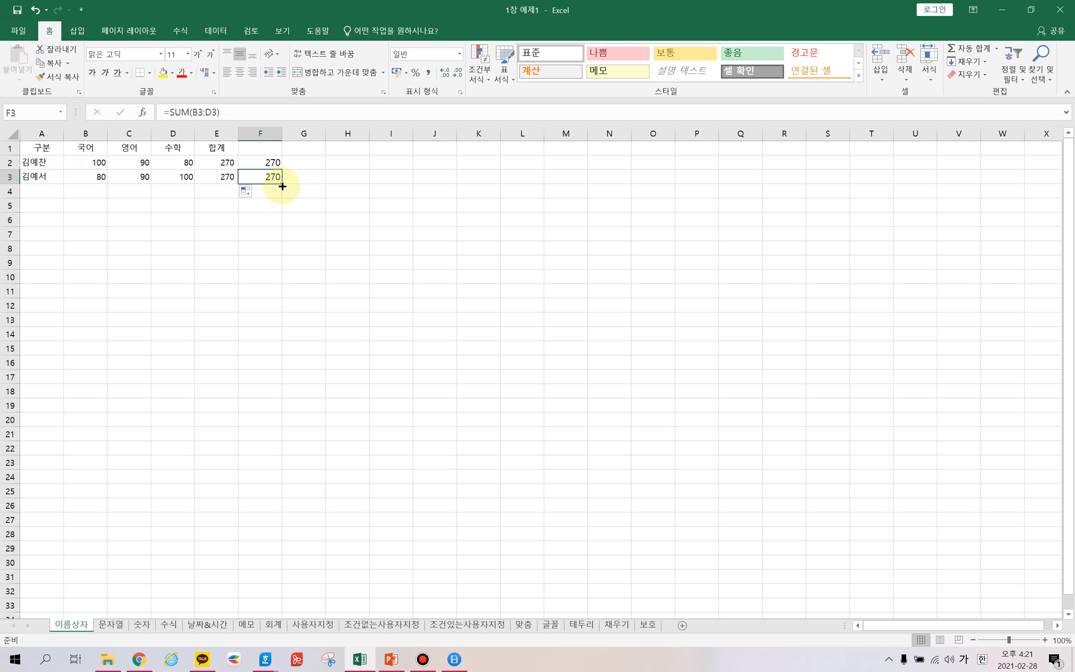
pyautogui.click(223, 177)
pyautogui.press('Delete')
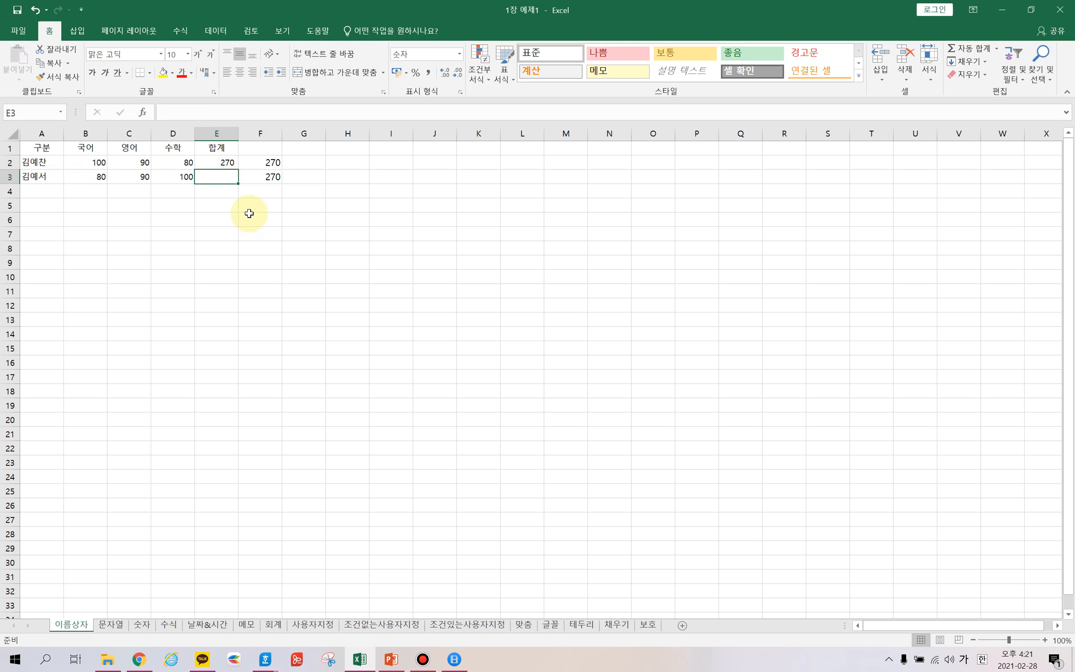
pyautogui.click(270, 164)
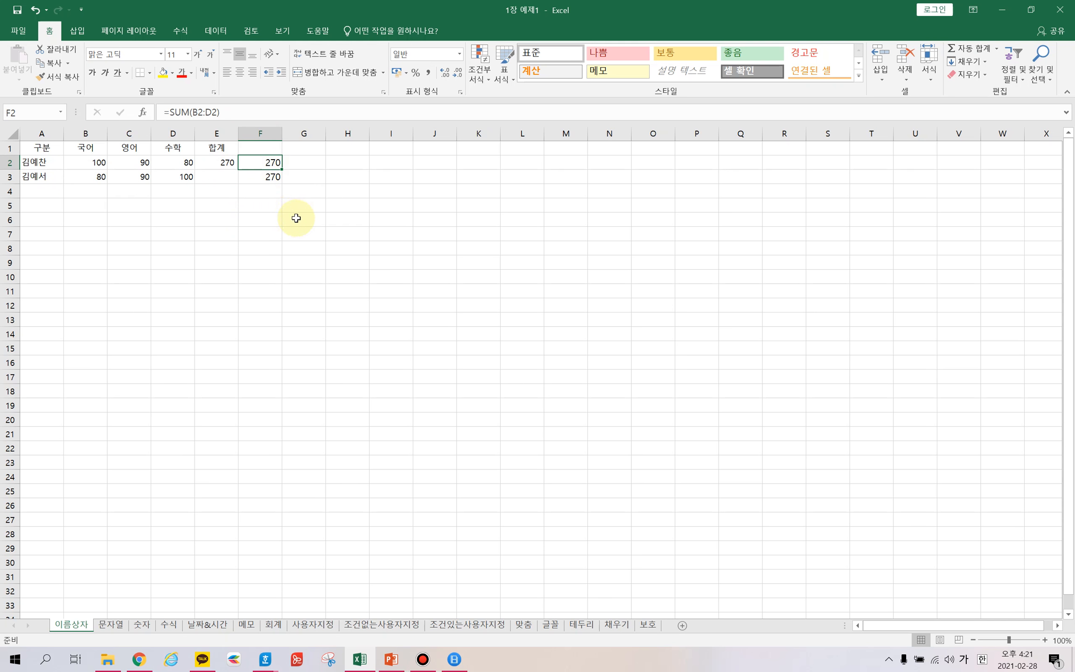
pyautogui.click(234, 113)
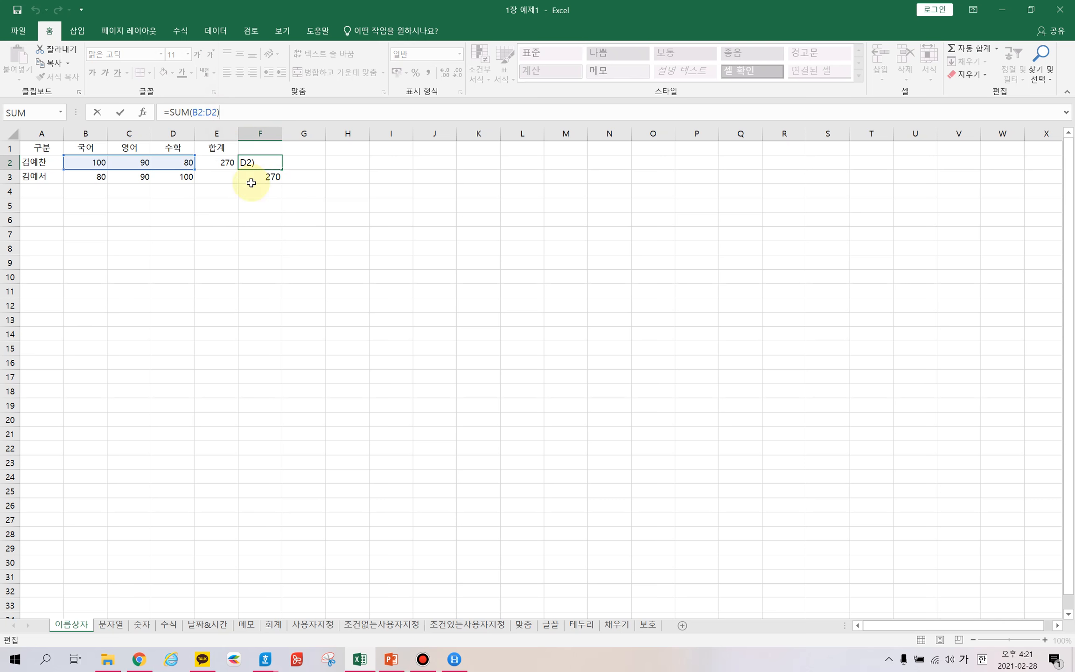
pyautogui.click(262, 165)
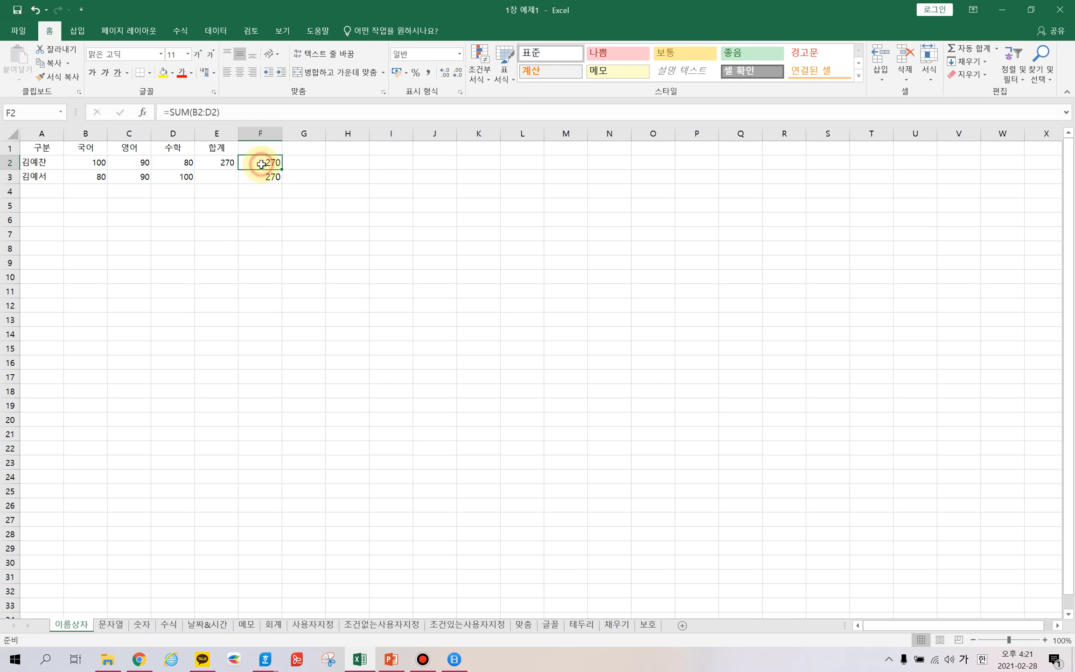
# Step: Make the range in F2's formula absolute so that it reads =SUM($B$2:$D$2)
pyautogui.doubleClick(261, 164)
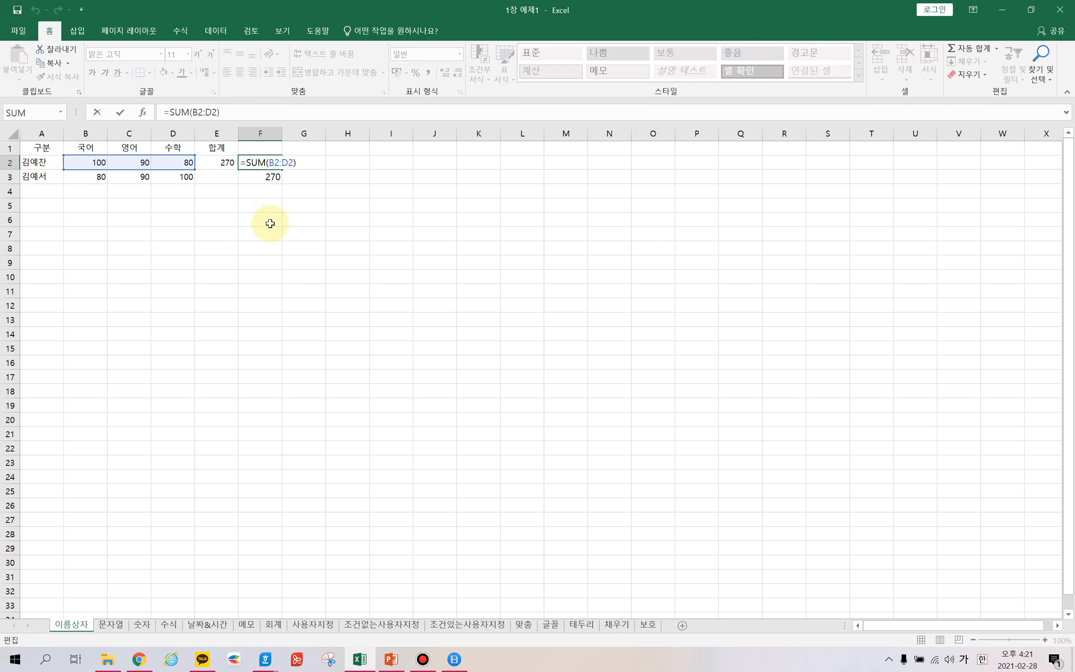
pyautogui.click(273, 162)
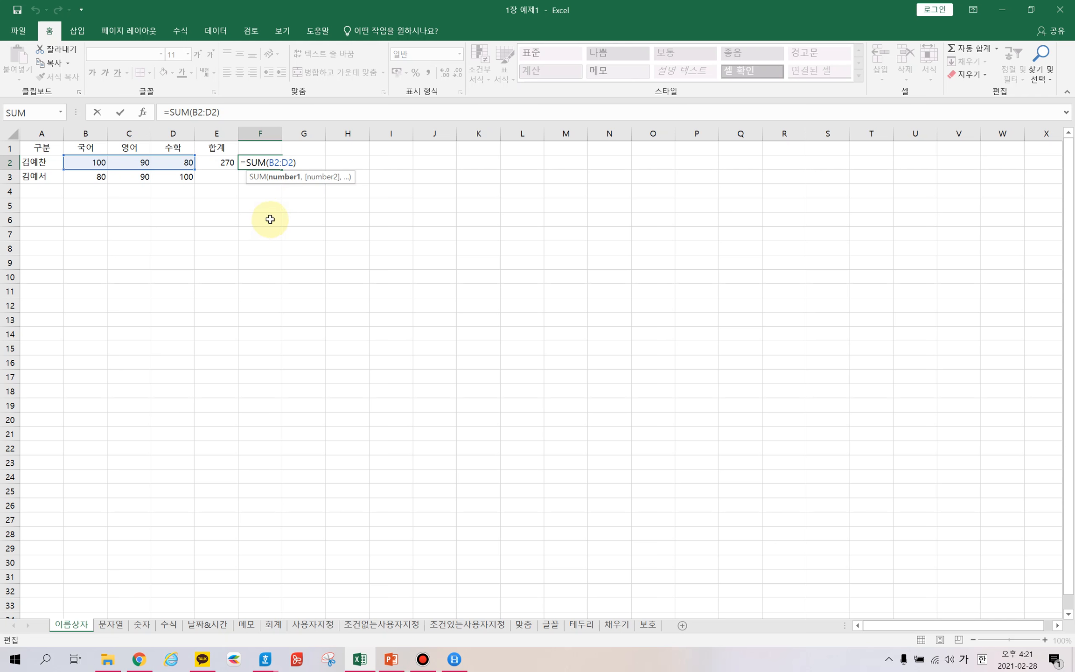
pyautogui.write('4')
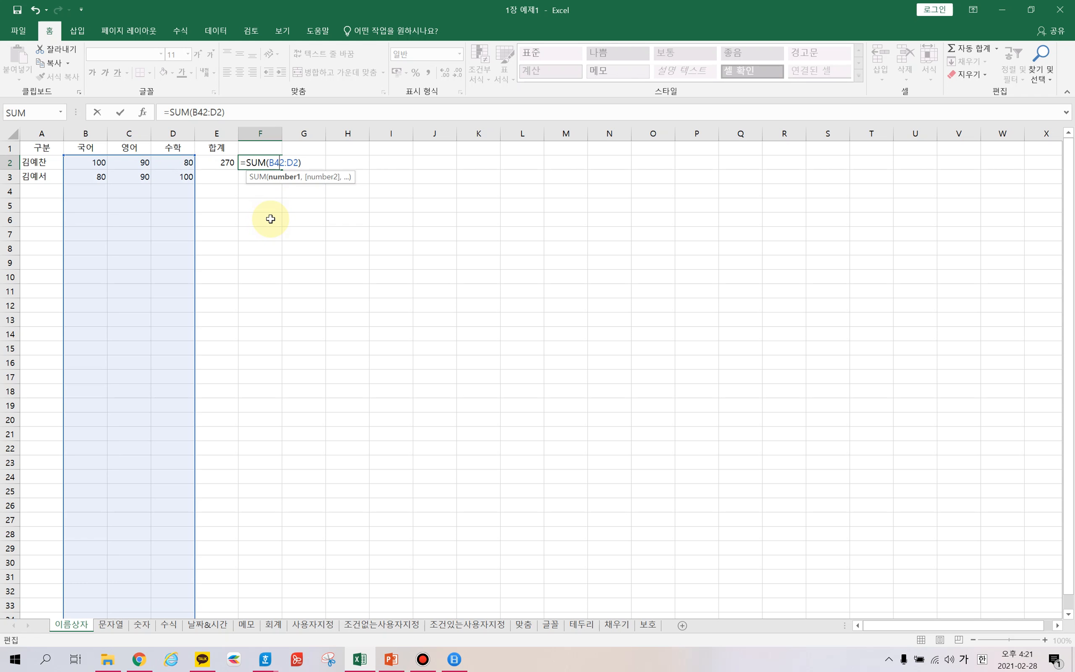
pyautogui.press('BackSpace')
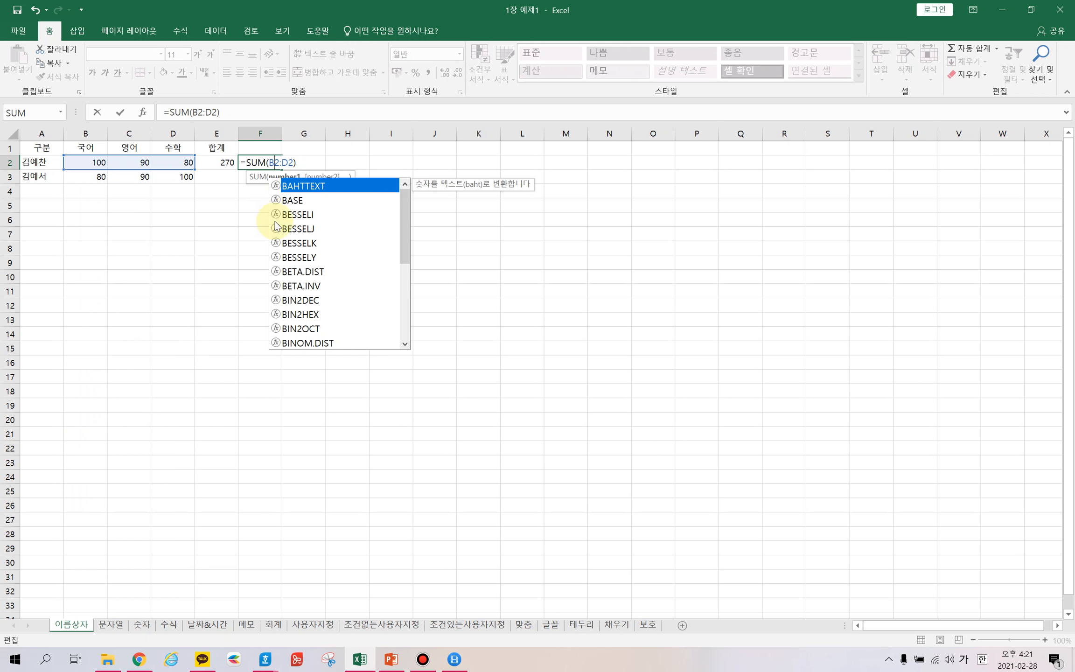
pyautogui.write('$')
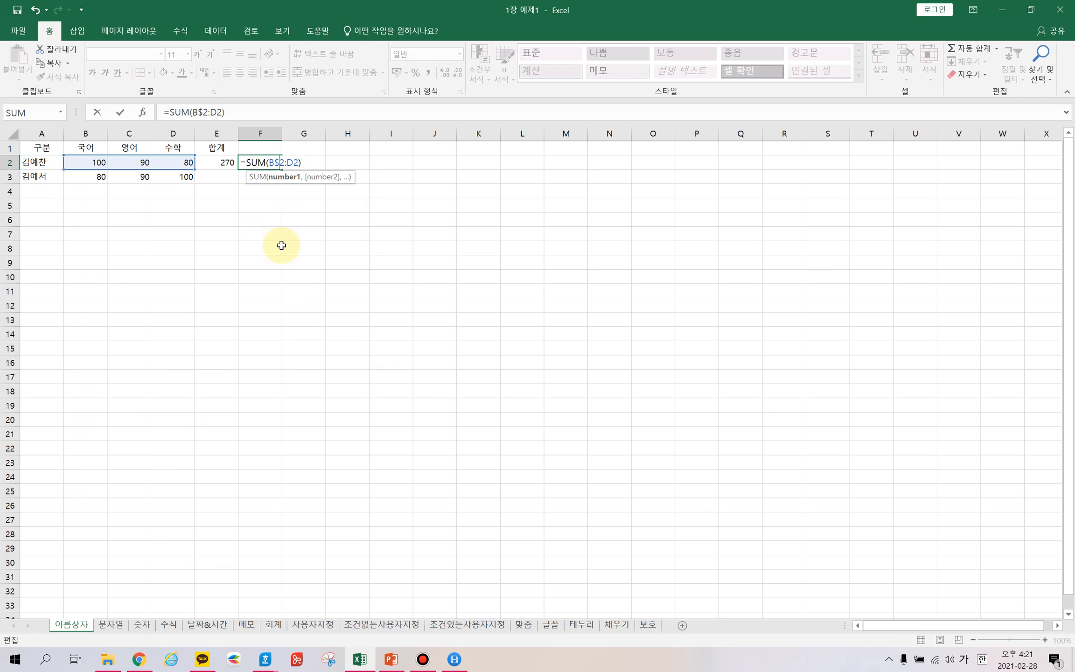
pyautogui.press('BackSpace')
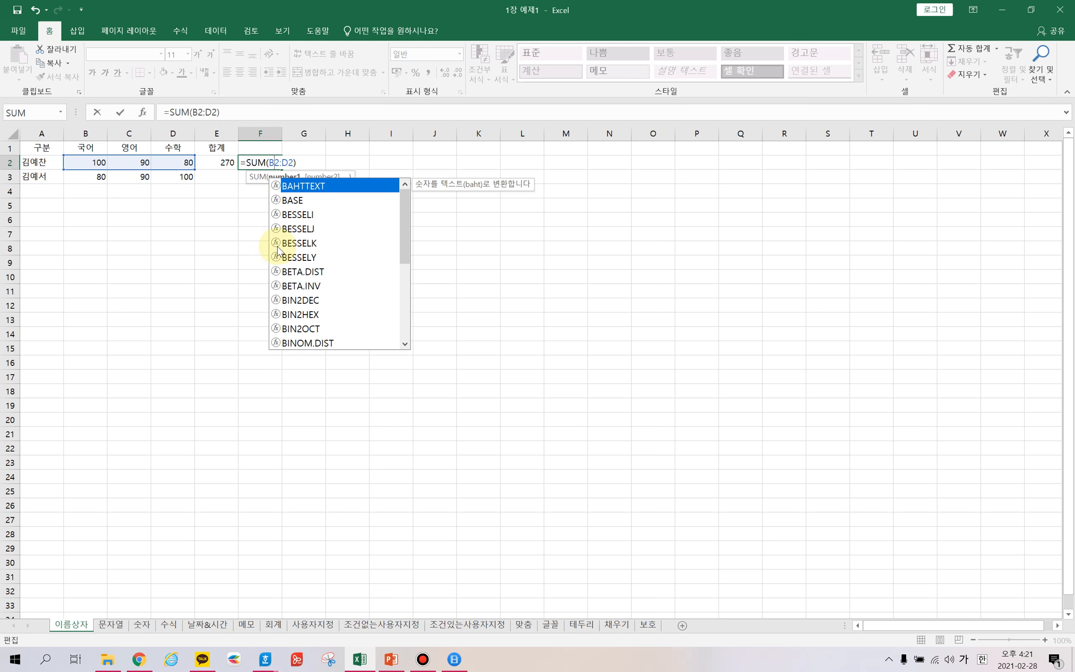
pyautogui.press('F4')
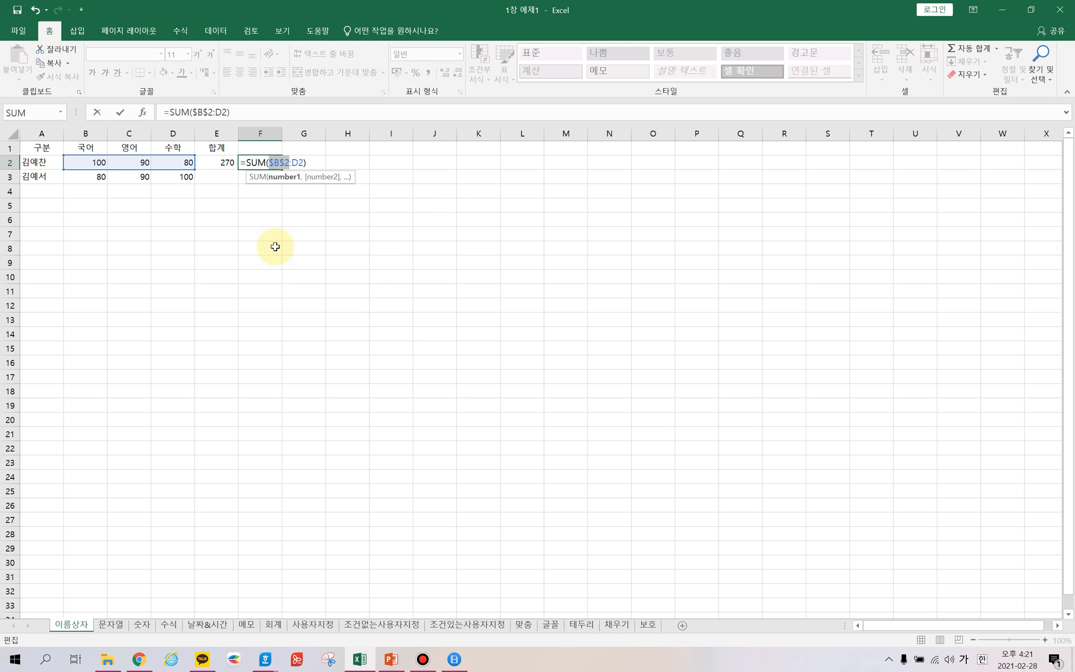
pyautogui.press('Right')
pyautogui.press('F4')
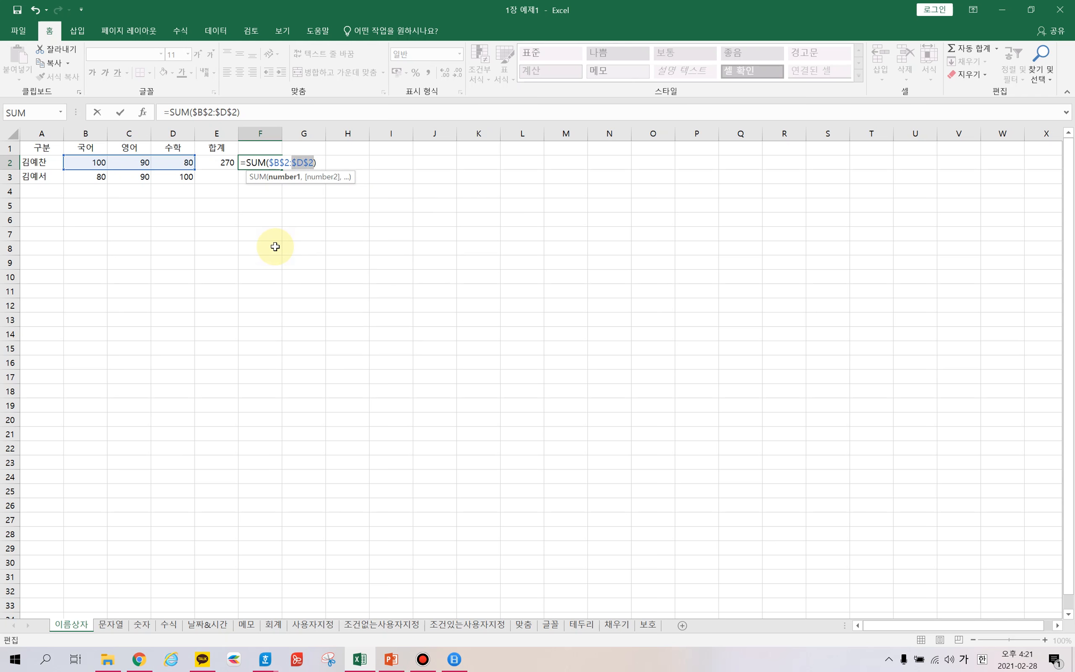
pyautogui.press('Return')
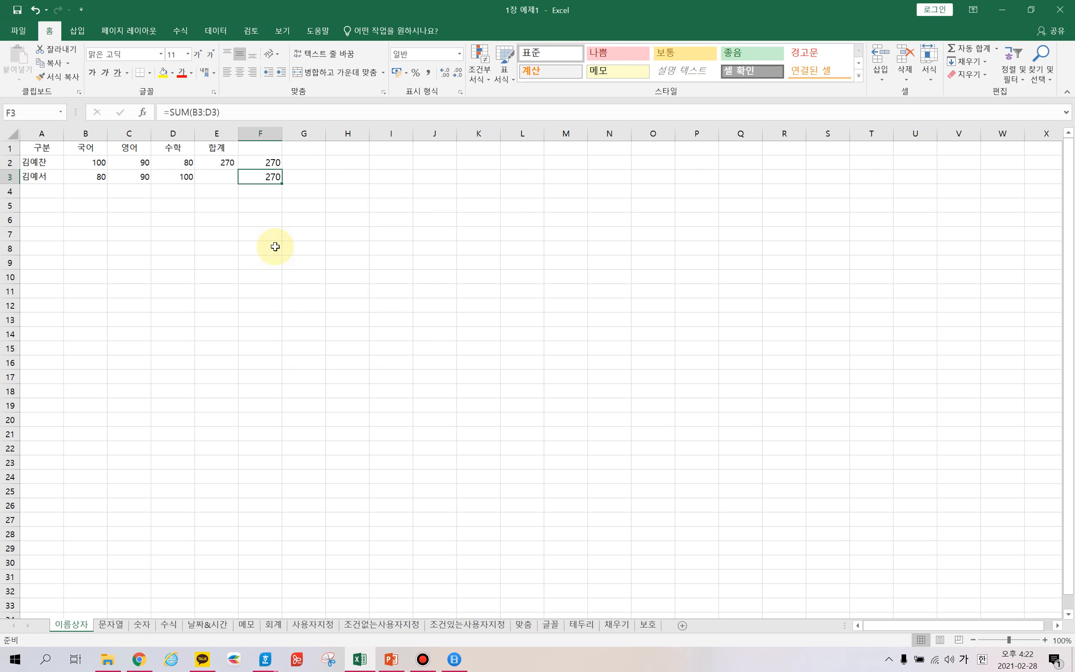
# Step: Fill the absolute-reference total from F2 down to F3 and compare the copied formula with F2 and the named-range total in E2
pyautogui.click(271, 162)
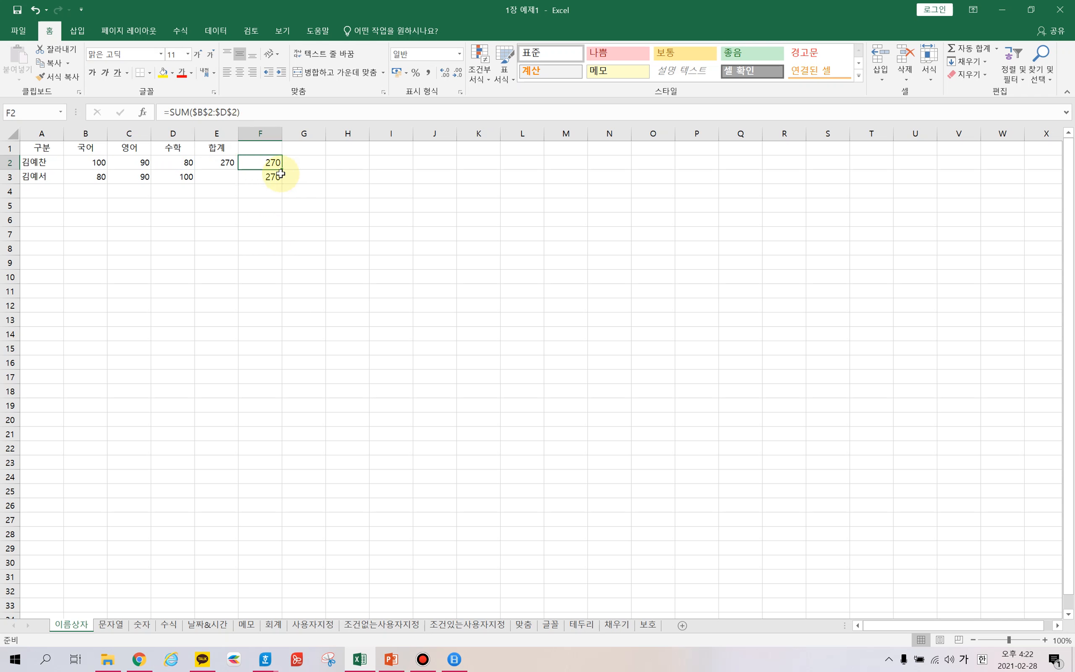
pyautogui.moveTo(282, 171); pyautogui.dragTo(283, 181)
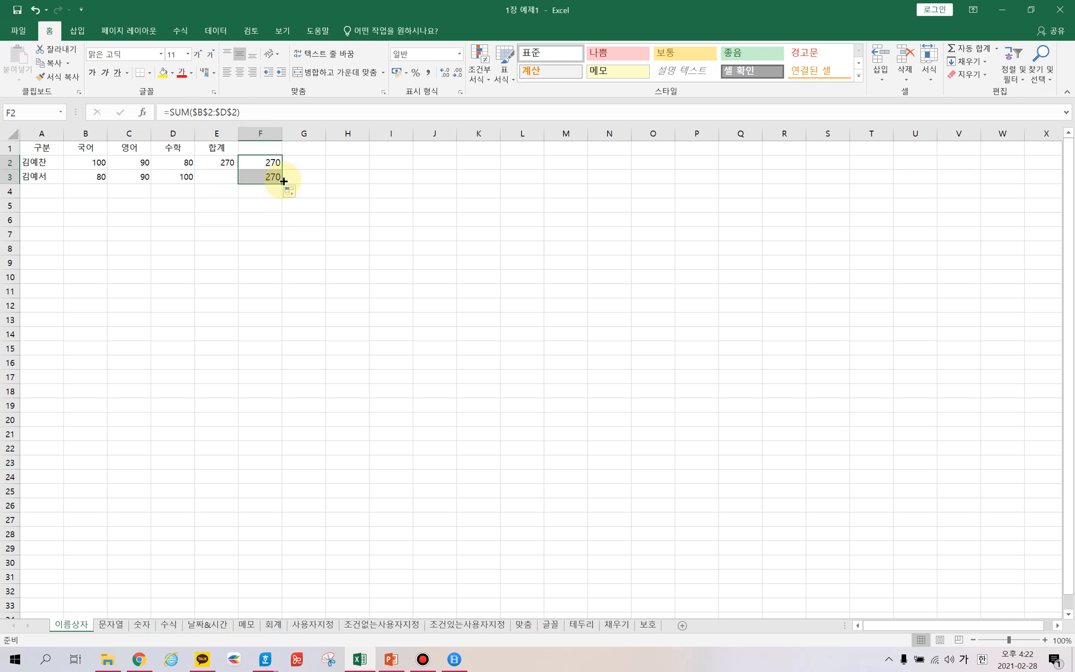
pyautogui.click(259, 179)
pyautogui.click(261, 163)
pyautogui.click(260, 176)
pyautogui.click(261, 163)
pyautogui.click(261, 175)
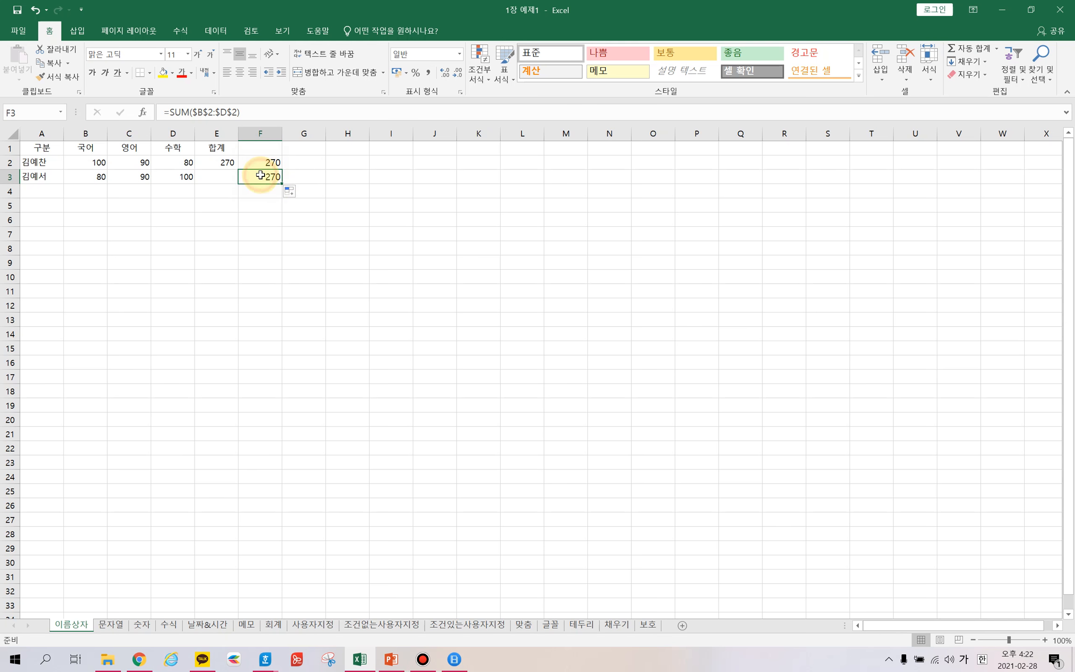
pyautogui.moveTo(89, 177); pyautogui.dragTo(174, 180)
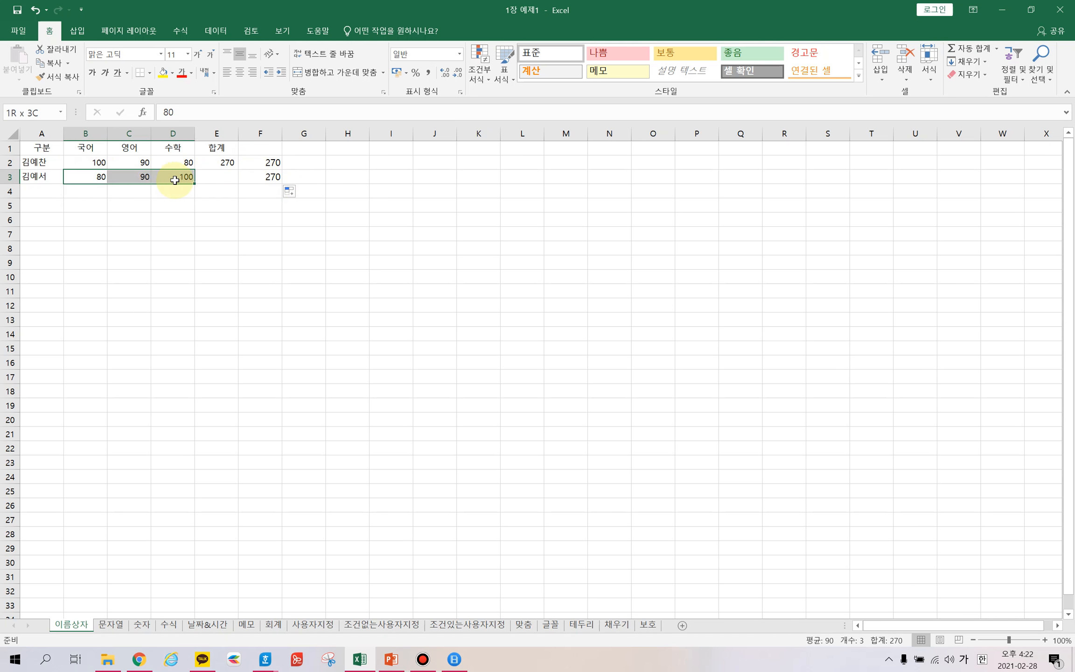
pyautogui.click(265, 164)
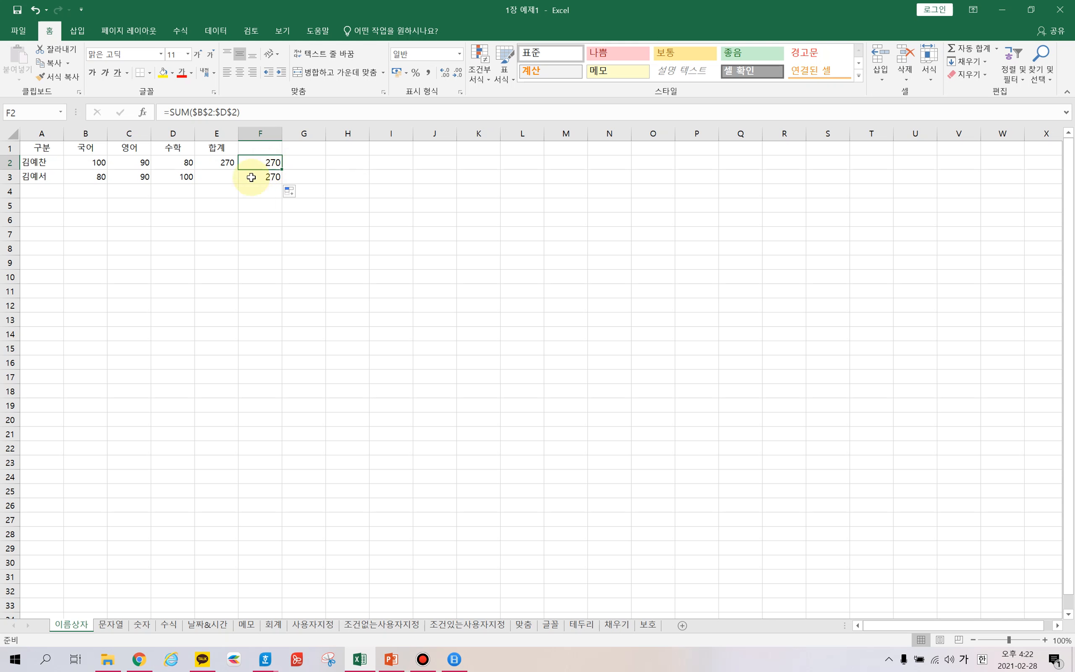
pyautogui.click(224, 164)
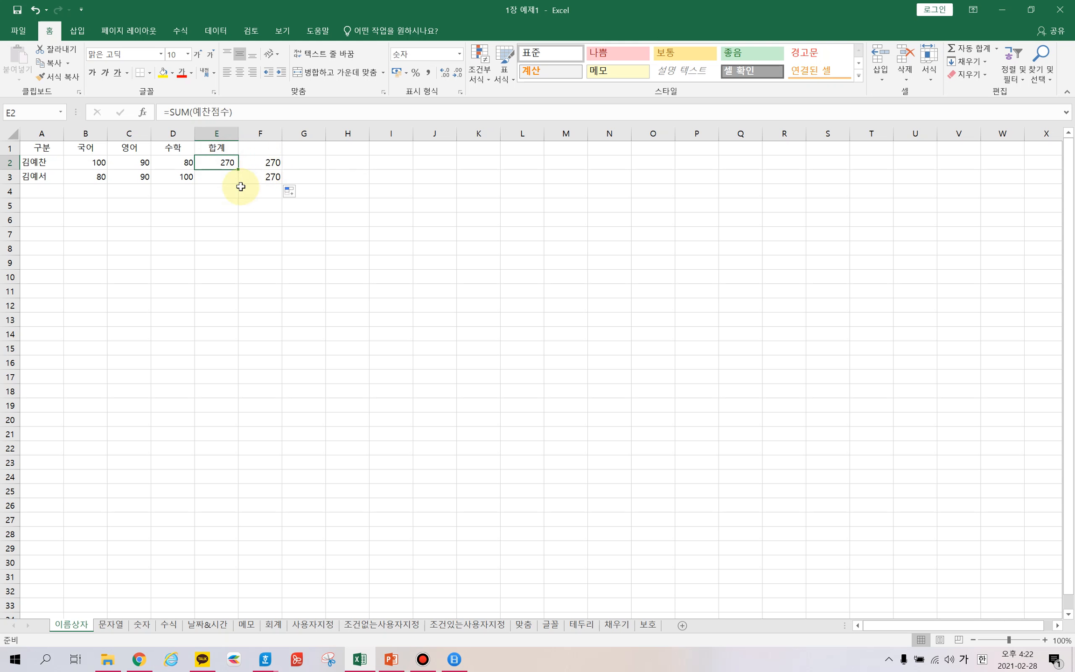
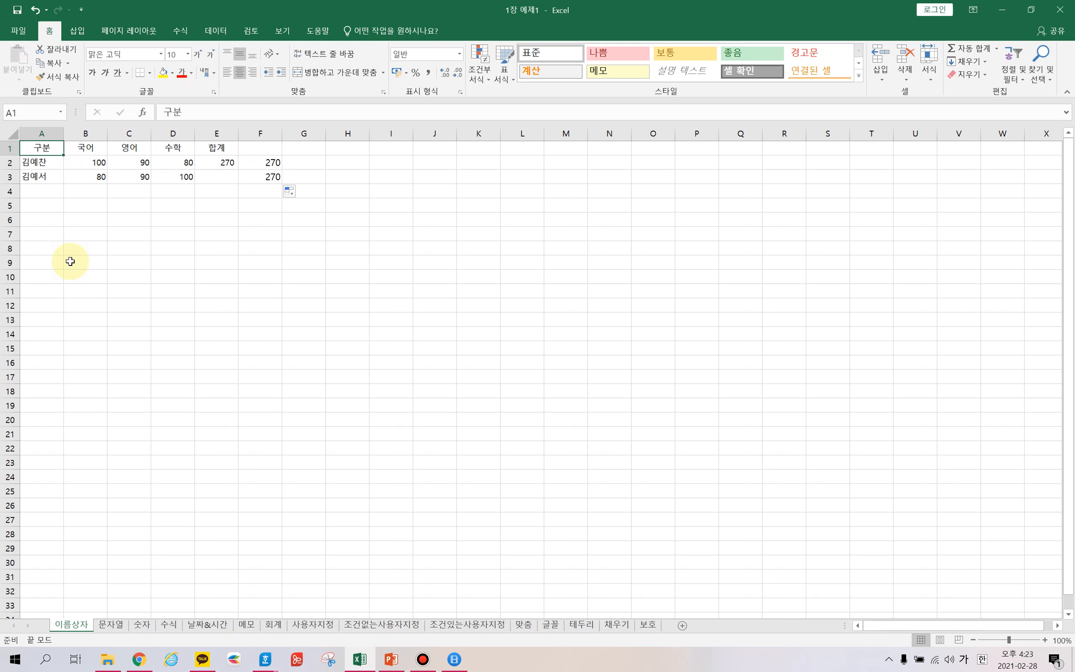
# Step: Jump from A1 to the last filled cell of the header row, E1
pyautogui.press('Right')
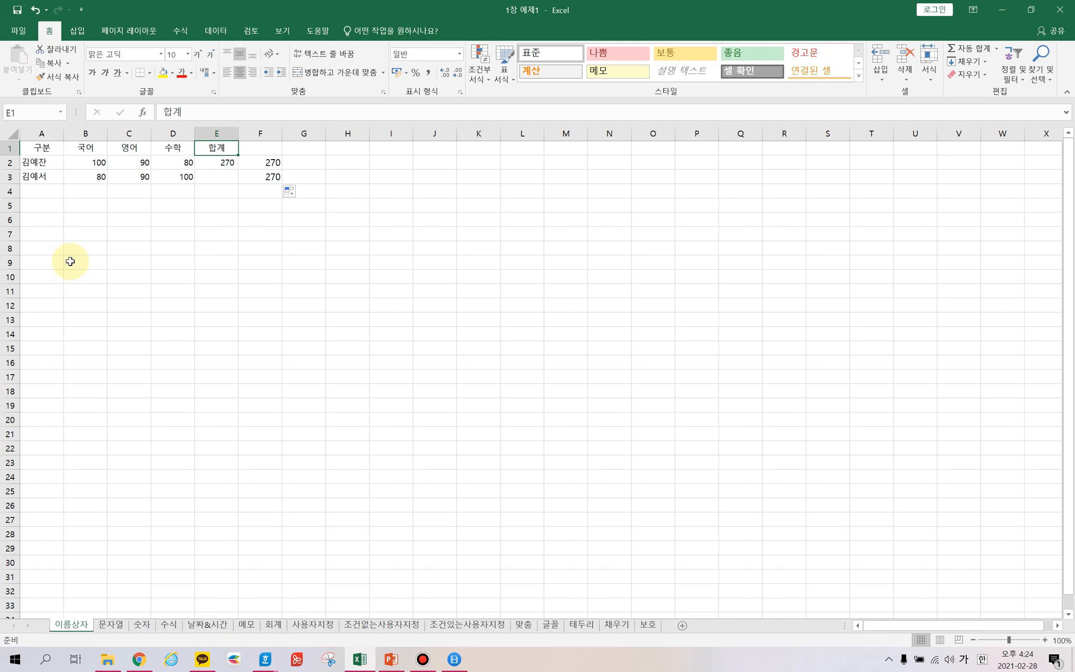
# Step: Jump along the edges of the filled score table from E1 to A1, down to A3 and across to D3
pyautogui.press('End')
pyautogui.press('Left')
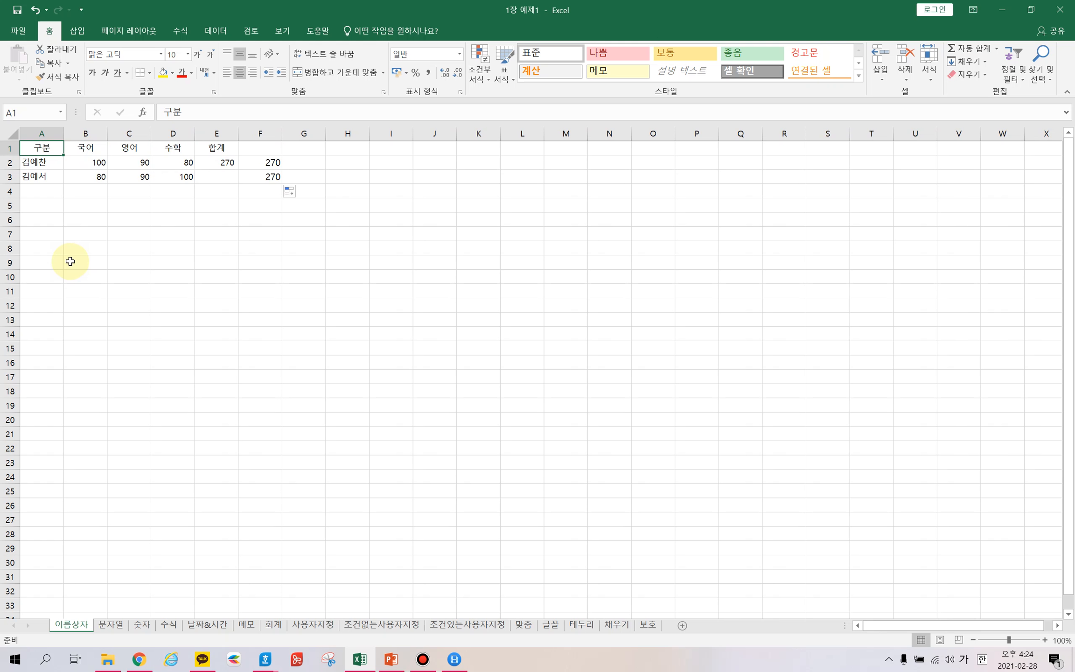
pyautogui.press('End')
pyautogui.press('Down')
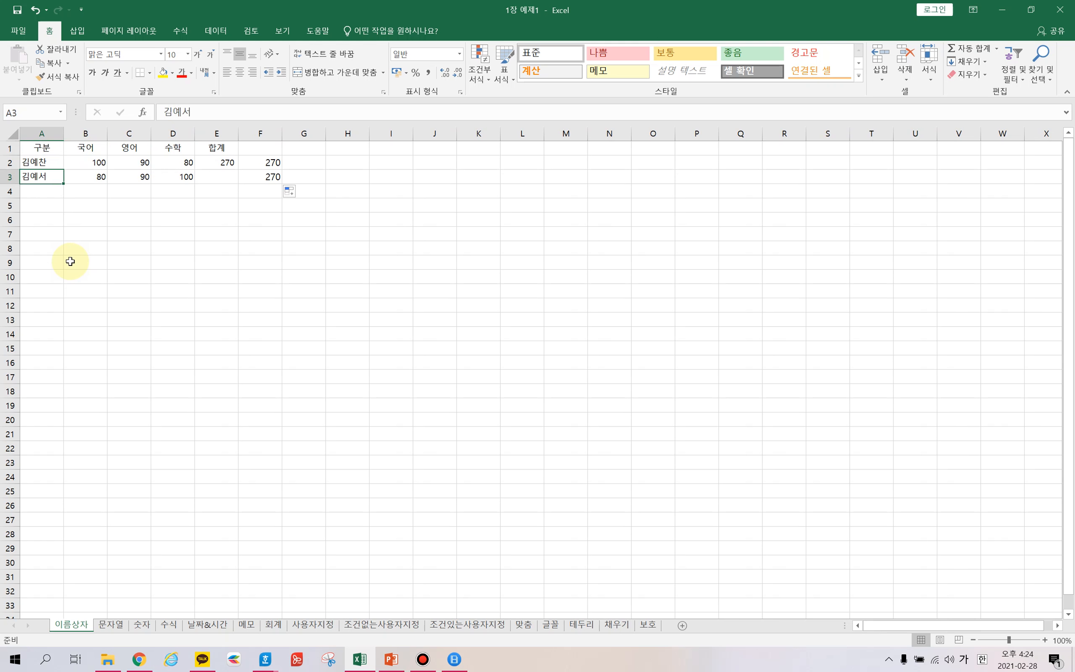
pyautogui.press('End')
pyautogui.press('Right')
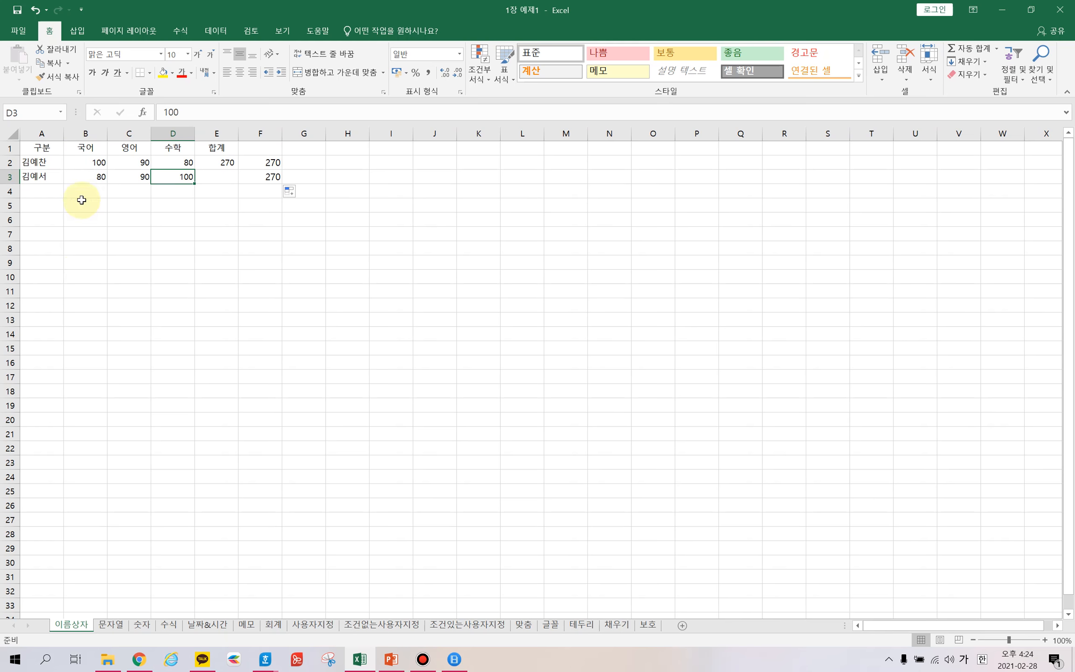
# Step: Move along row 3 to the blank cell G3, jump to the sheet's last column at XFD3, and return to A3
pyautogui.click(217, 176)
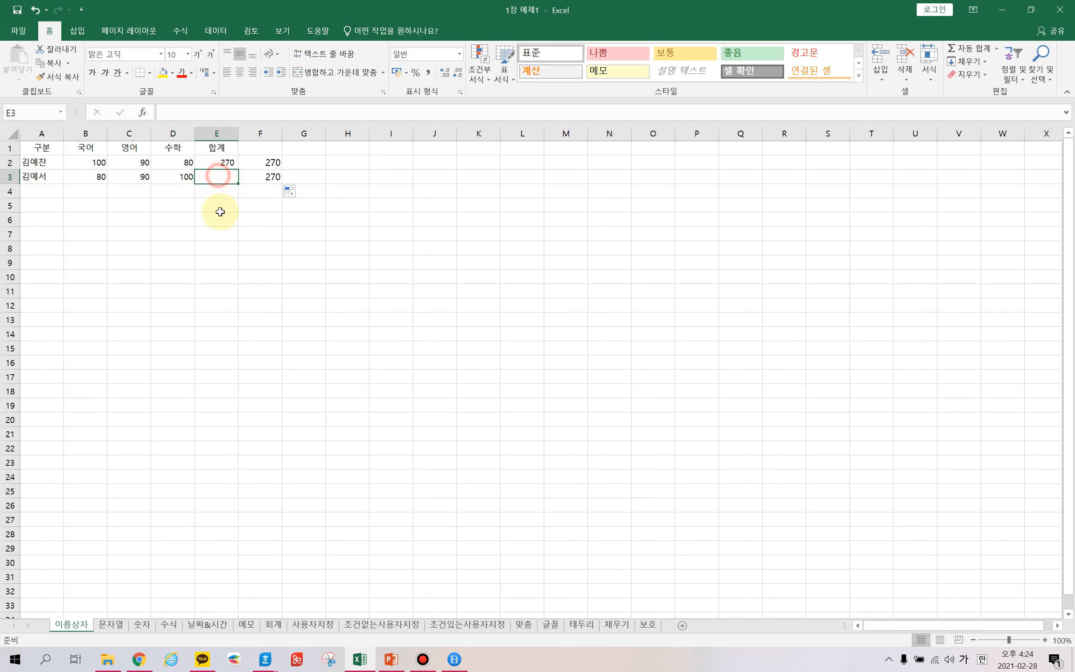
pyautogui.click(187, 176)
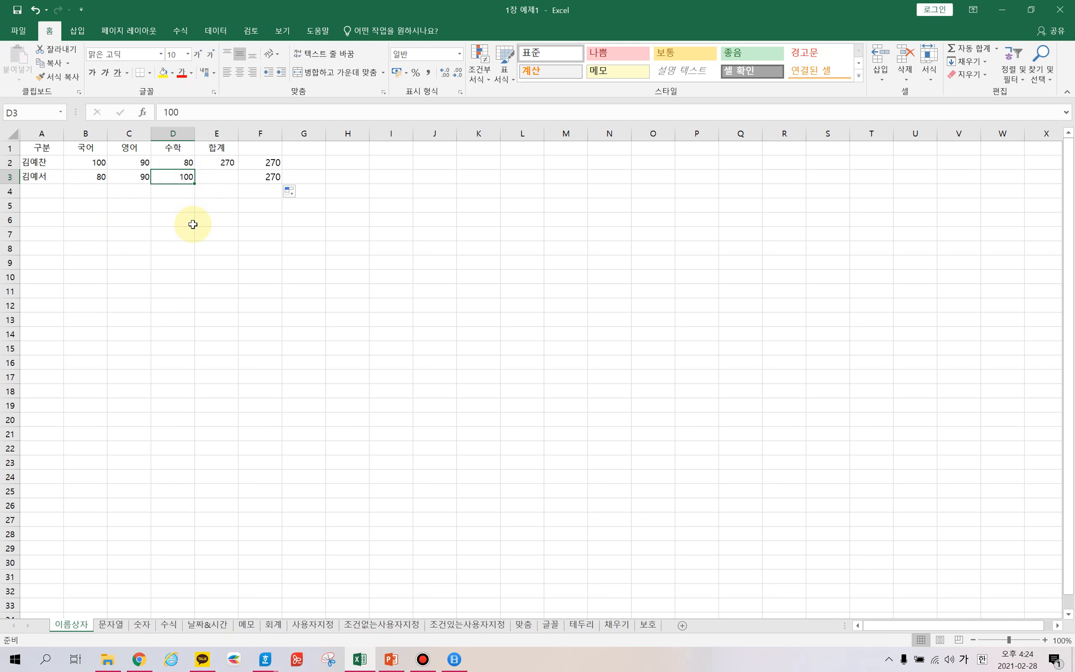
pyautogui.press('Right')
pyautogui.press('Right')
pyautogui.press('Right')
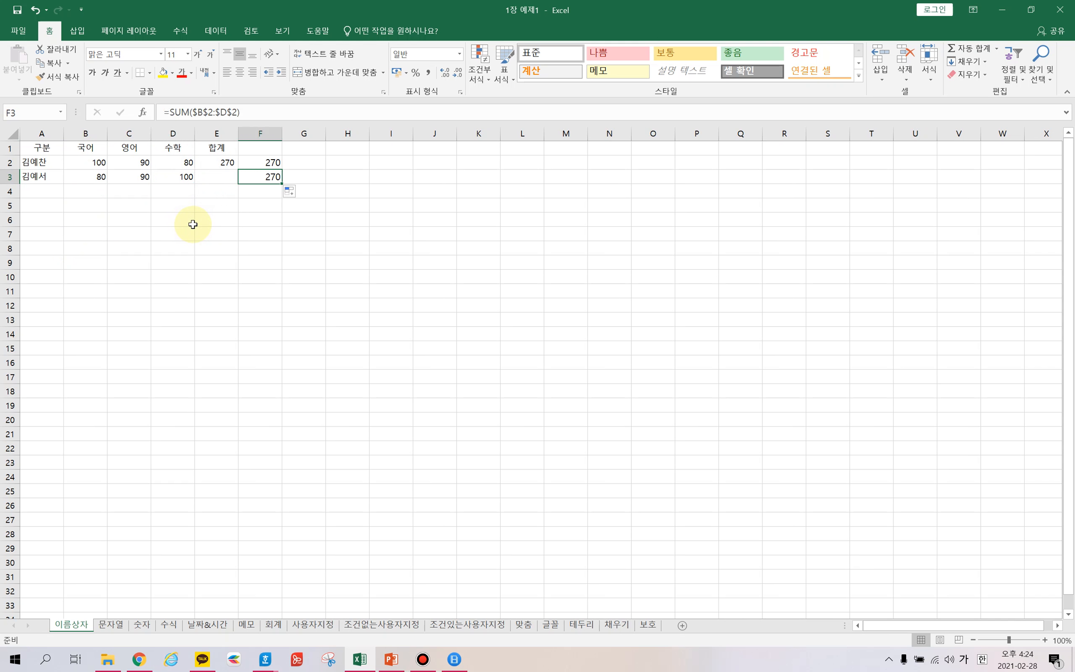
pyautogui.press('End')
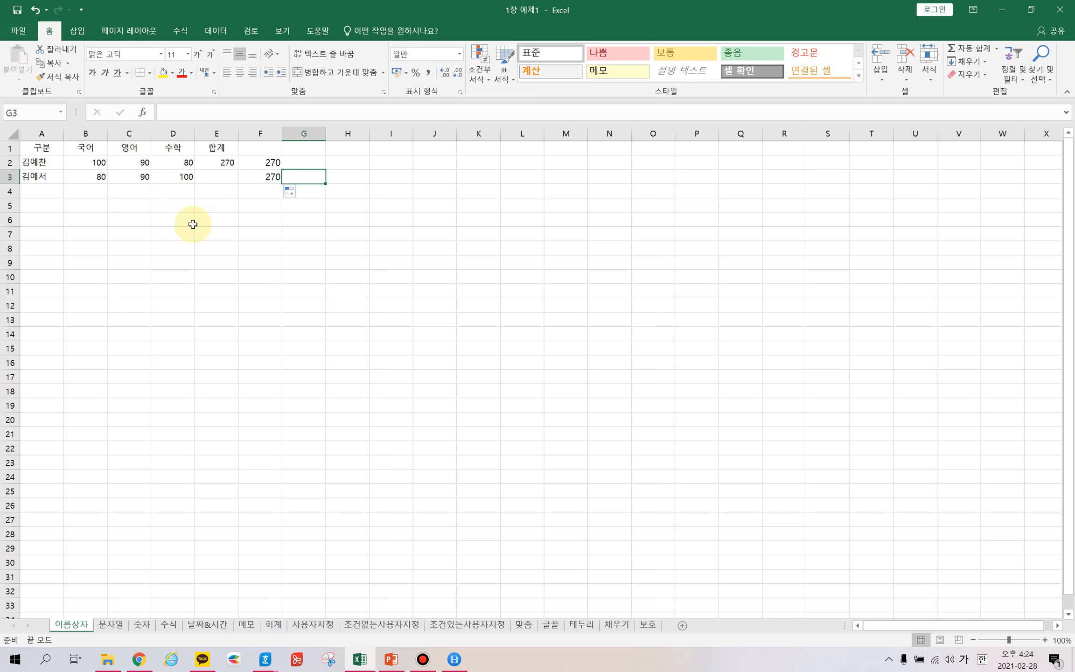
pyautogui.press('Right')
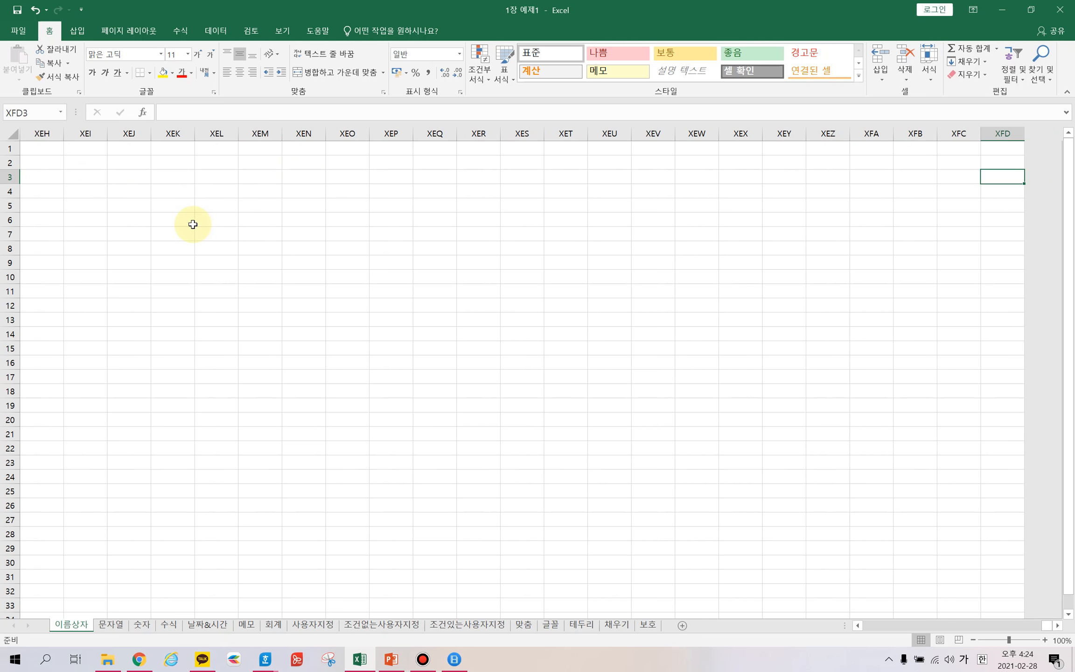
pyautogui.press('Home')
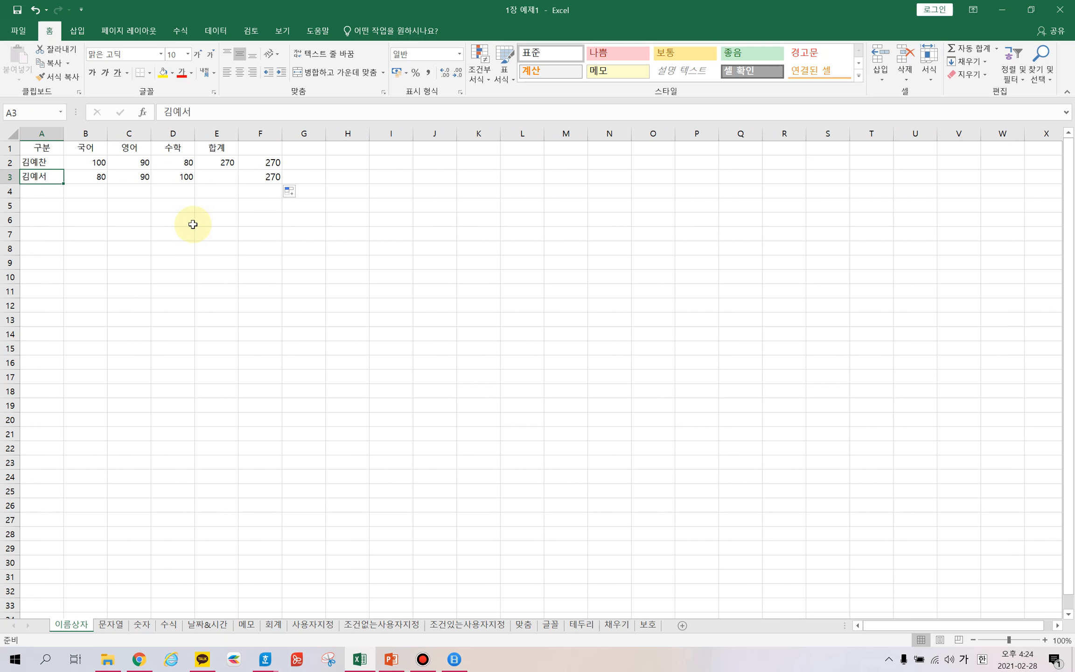
# Step: Jump from the blank cell A5 to the sheet's last row at A1048576 and back up to the last filled cell, A3
pyautogui.press('Down')
pyautogui.press('Down')
pyautogui.press('End')
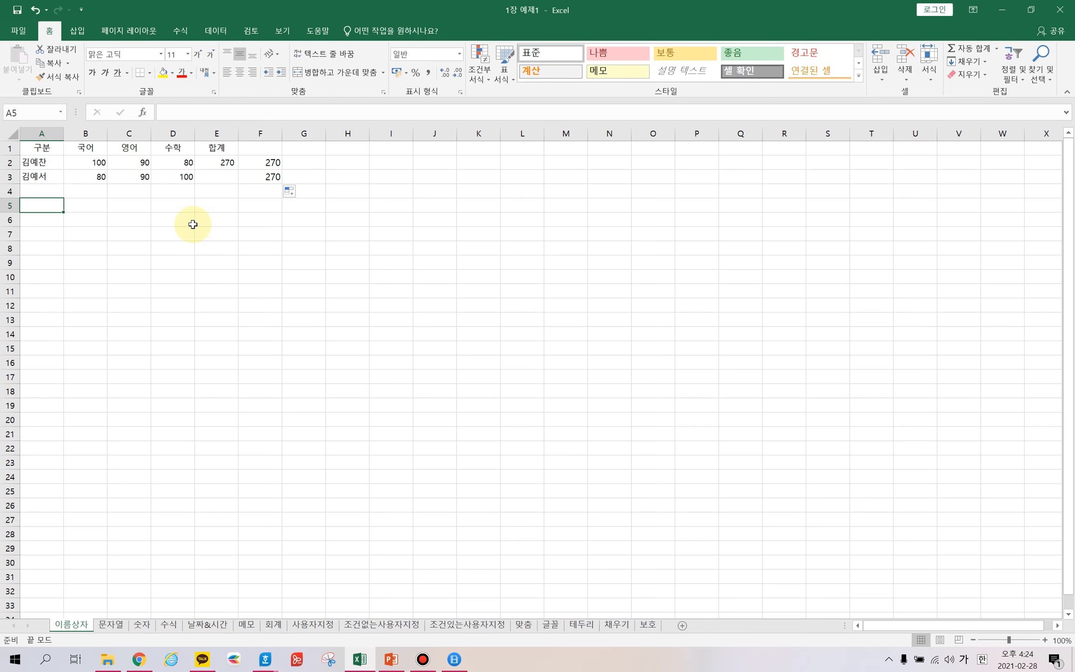
pyautogui.press('Down')
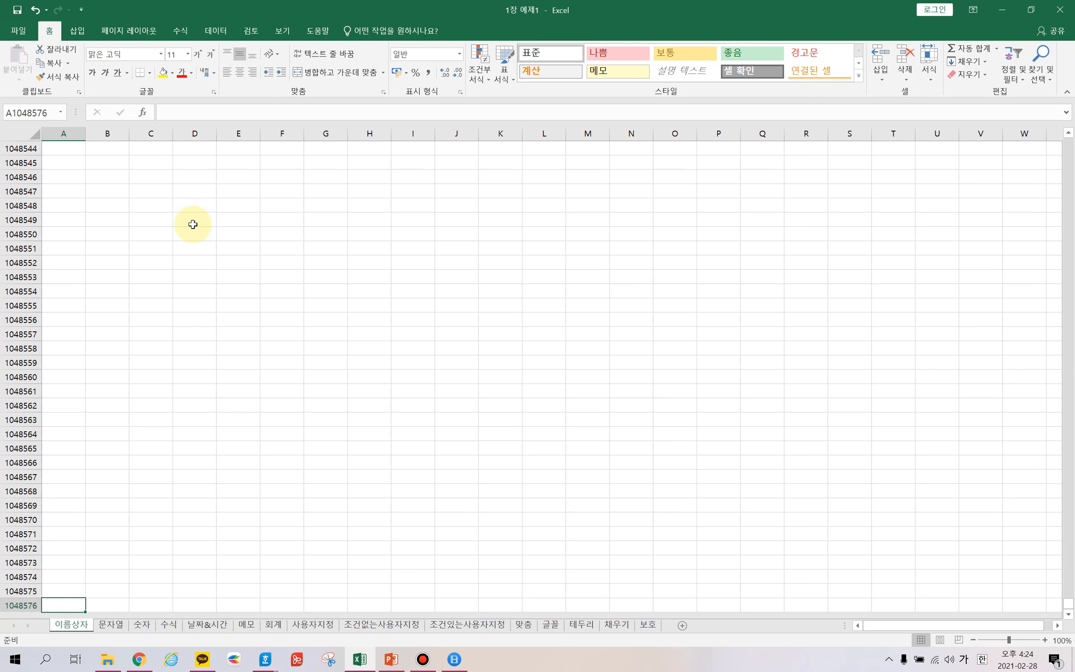
pyautogui.press('End')
pyautogui.press('Up')
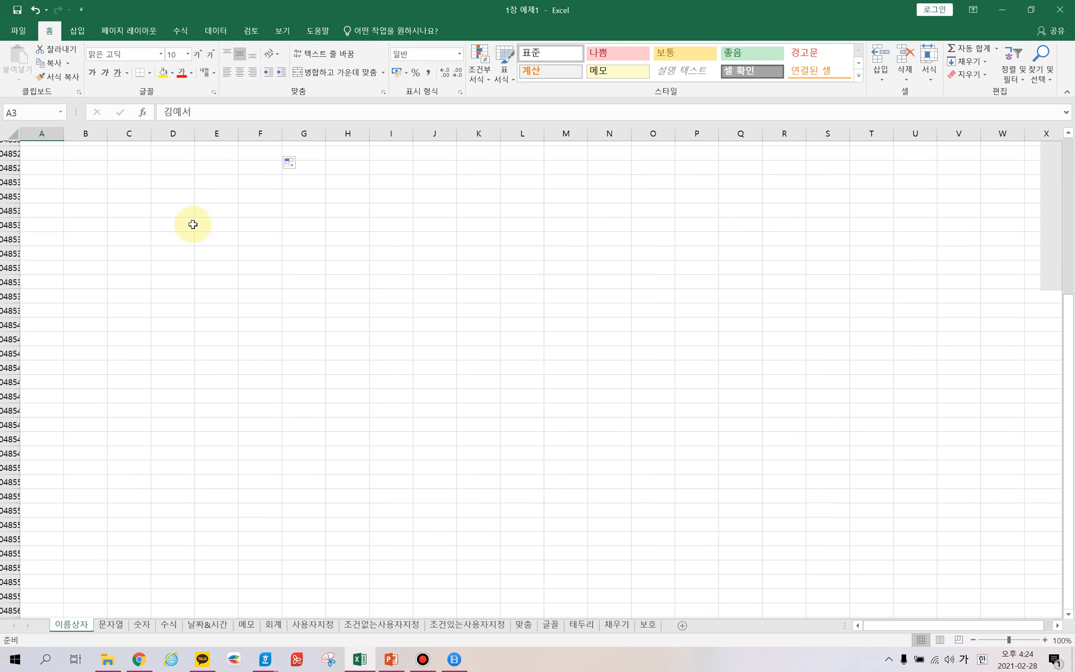
pyautogui.scroll(1, 189, 233)
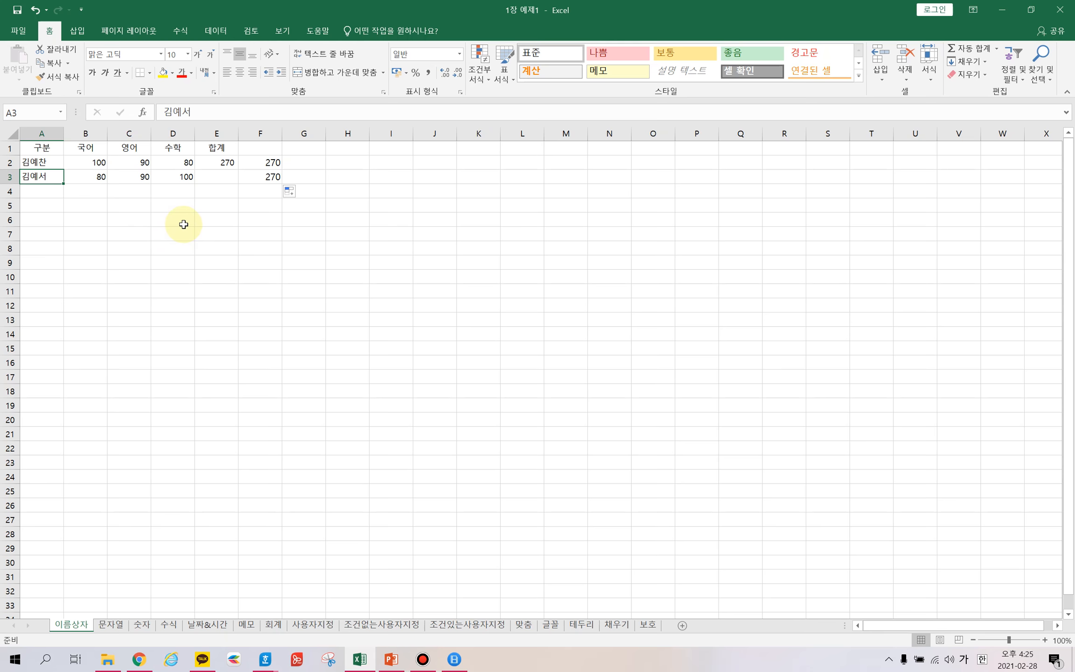
# Step: Try worksheet zoom levels of 40% and 250%, settle on 205%, and select the empty cell C5
pyautogui.keyDown('ctrl'); pyautogui.scroll(-4, 184, 225); pyautogui.keyUp('ctrl')
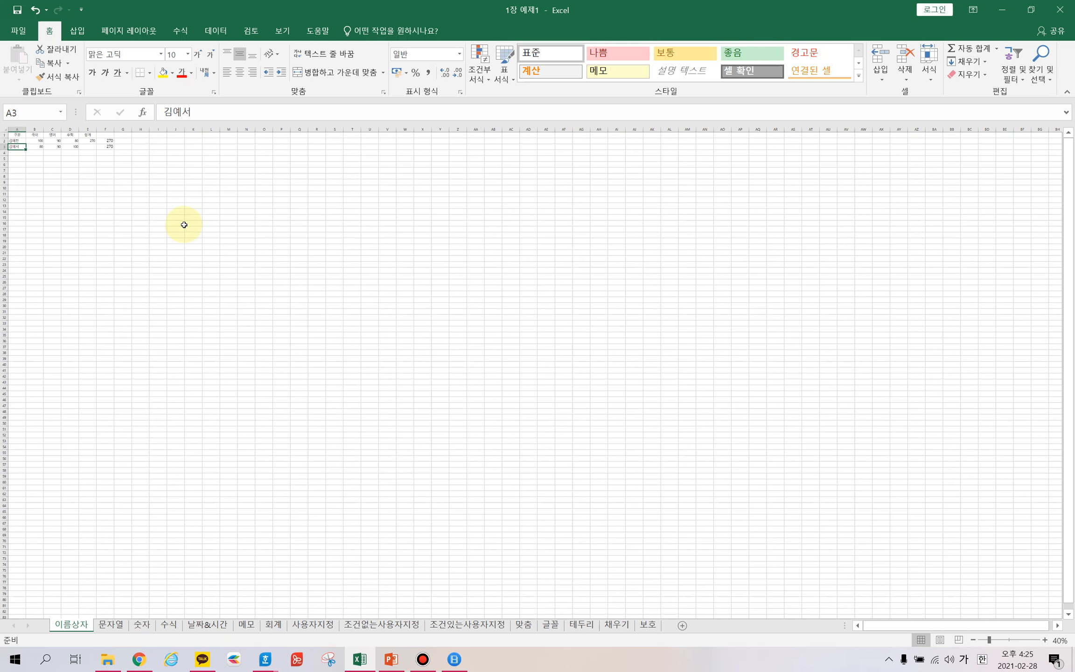
pyautogui.keyDown('ctrl'); pyautogui.scroll(7, 184, 225); pyautogui.keyUp('ctrl')
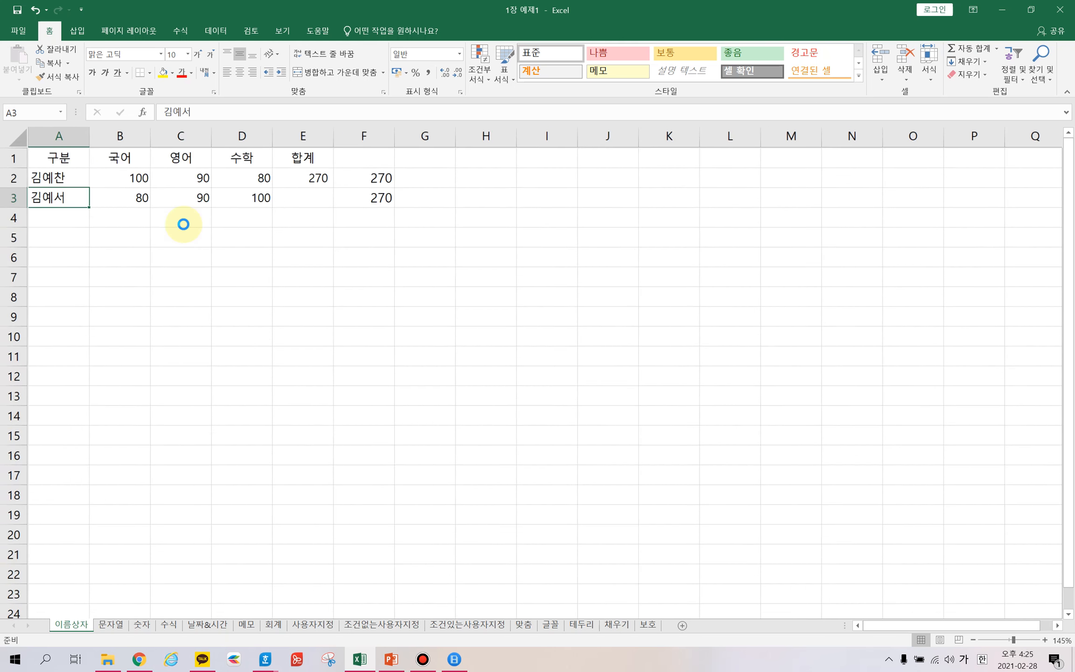
pyautogui.keyDown('ctrl'); pyautogui.scroll(7, 184, 225); pyautogui.keyUp('ctrl')
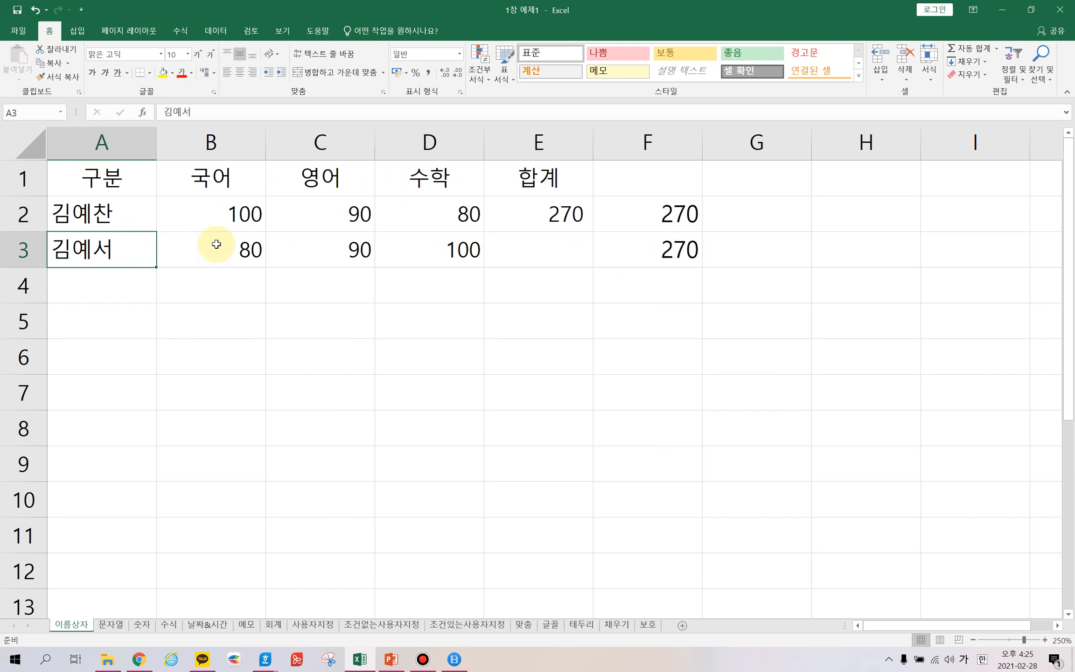
pyautogui.keyDown('ctrl'); pyautogui.scroll(-3, 216, 244); pyautogui.keyUp('ctrl')
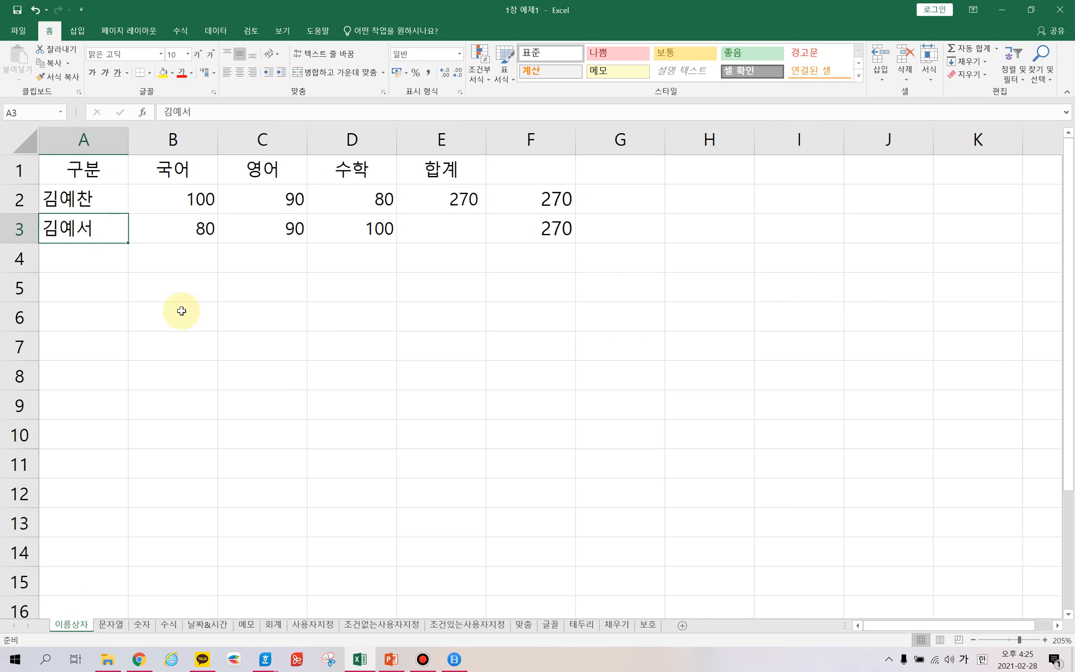
pyautogui.click(226, 276)
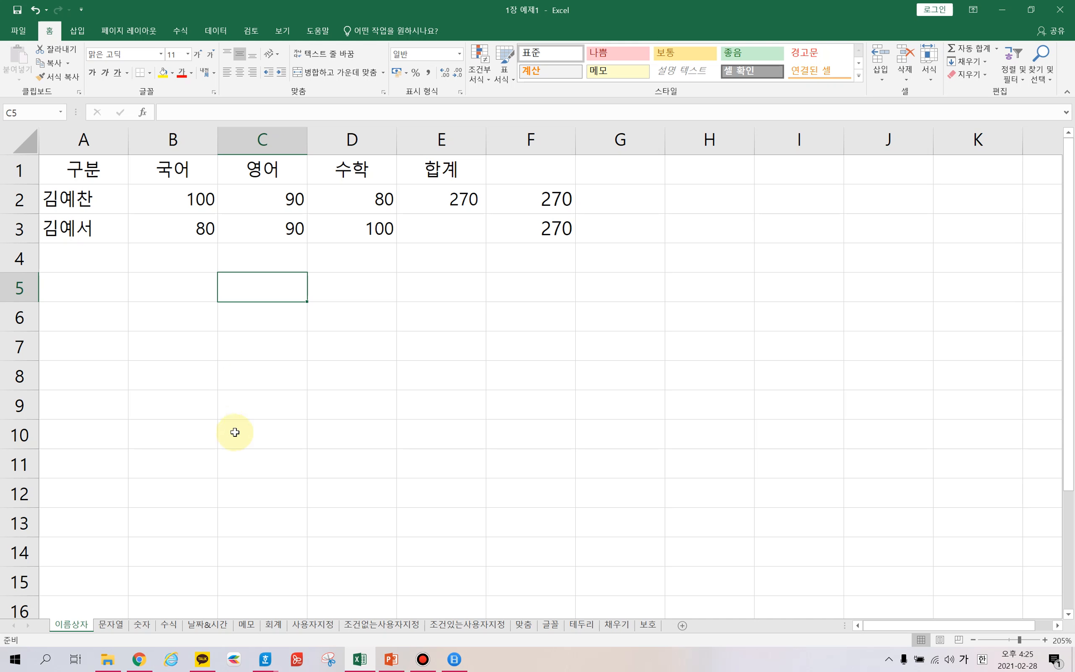
# Step: Rename the 이름상자 sheet as test
pyautogui.rightClick(77, 625)
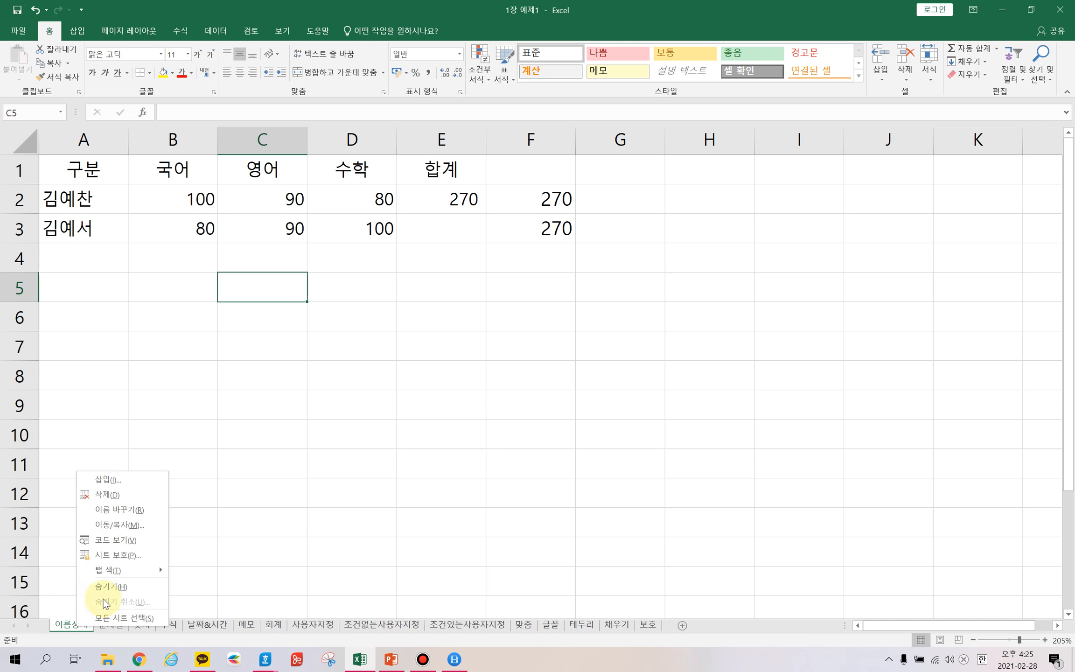
pyautogui.click(146, 510)
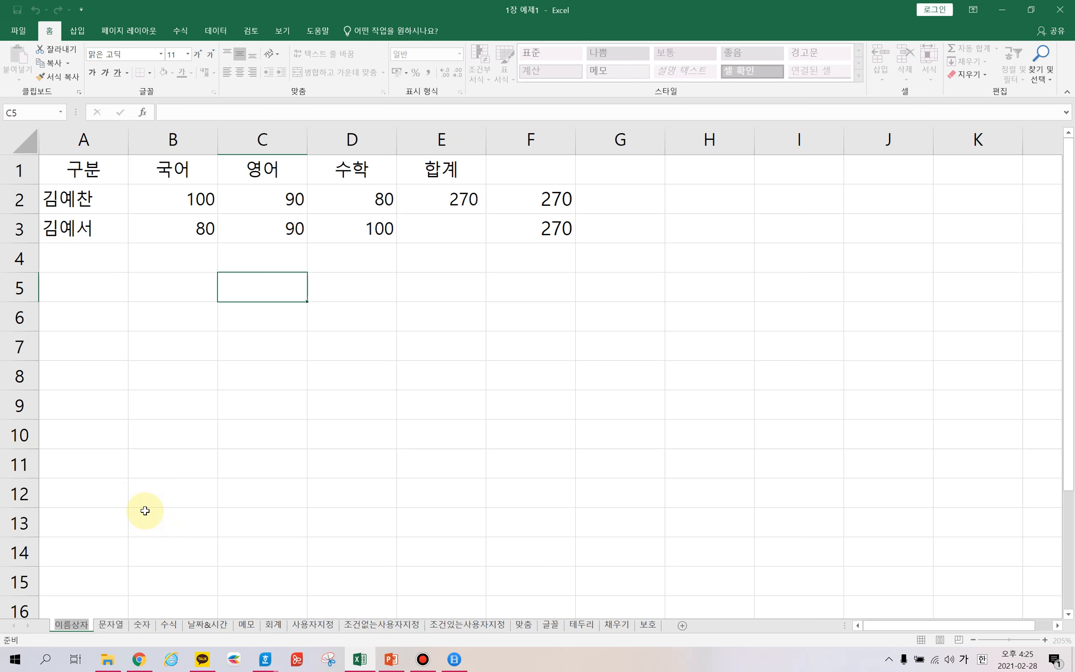
pyautogui.press('Hangul')
pyautogui.write('test')
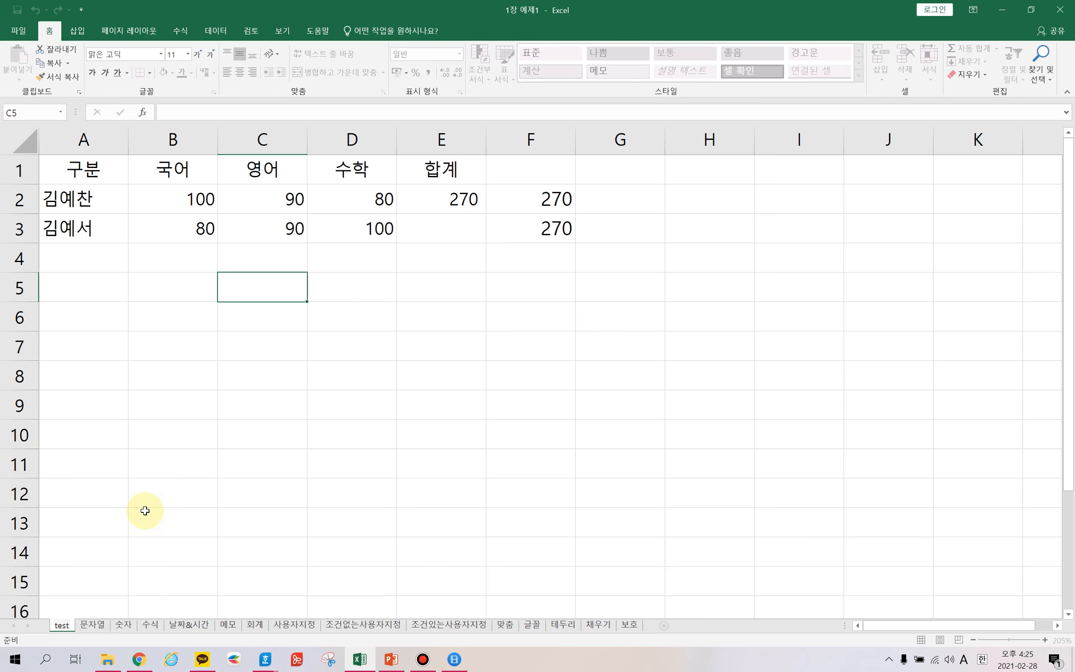
pyautogui.press('Return')
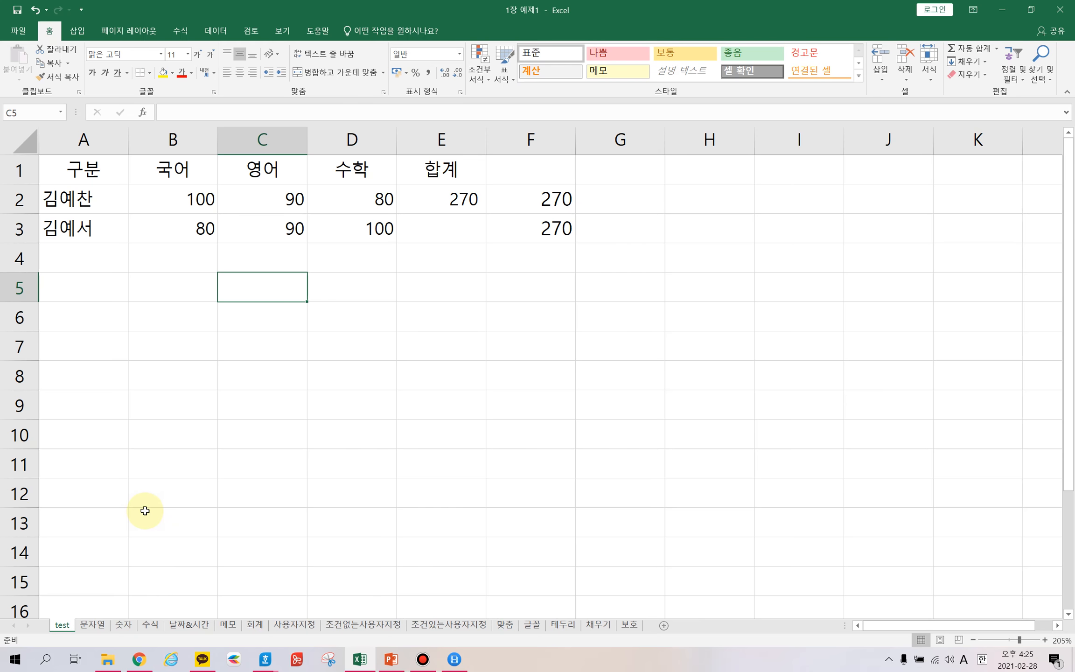
# Step: Create a copy of the test sheet at the end of the 1장 예제1.xlsx workbook
pyautogui.rightClick(64, 628)
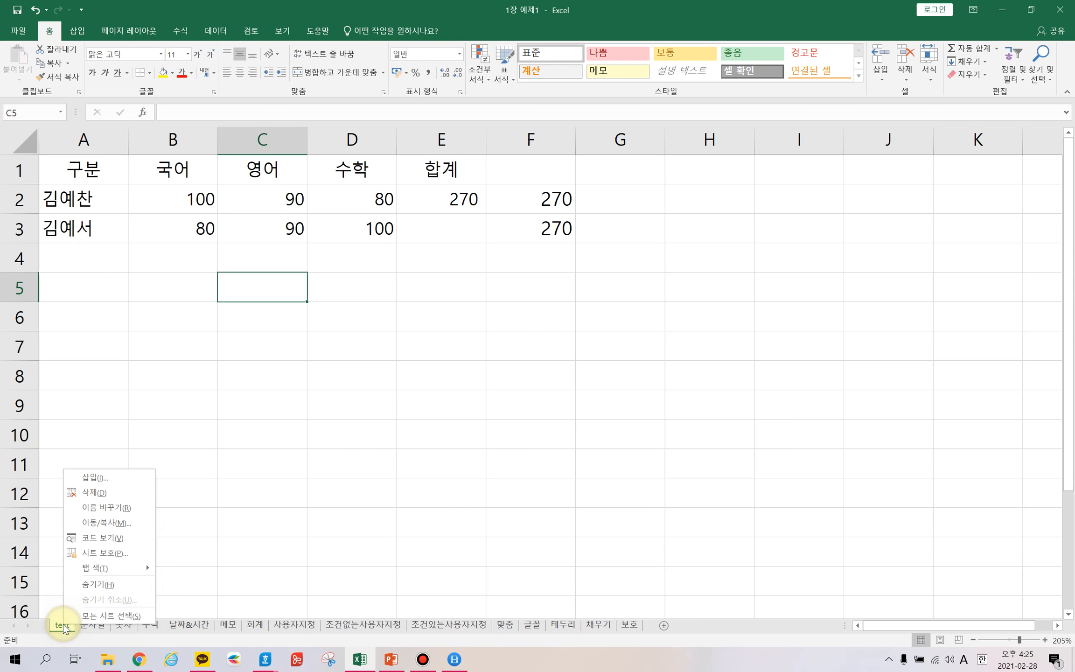
pyautogui.click(114, 524)
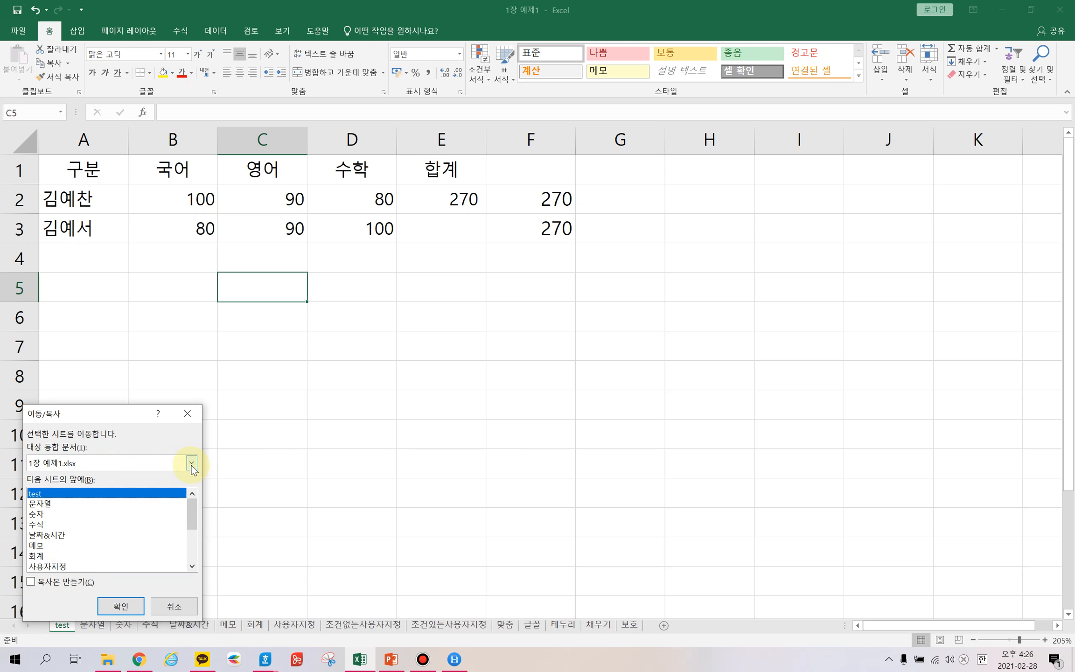
pyautogui.click(191, 463)
pyautogui.click(191, 464)
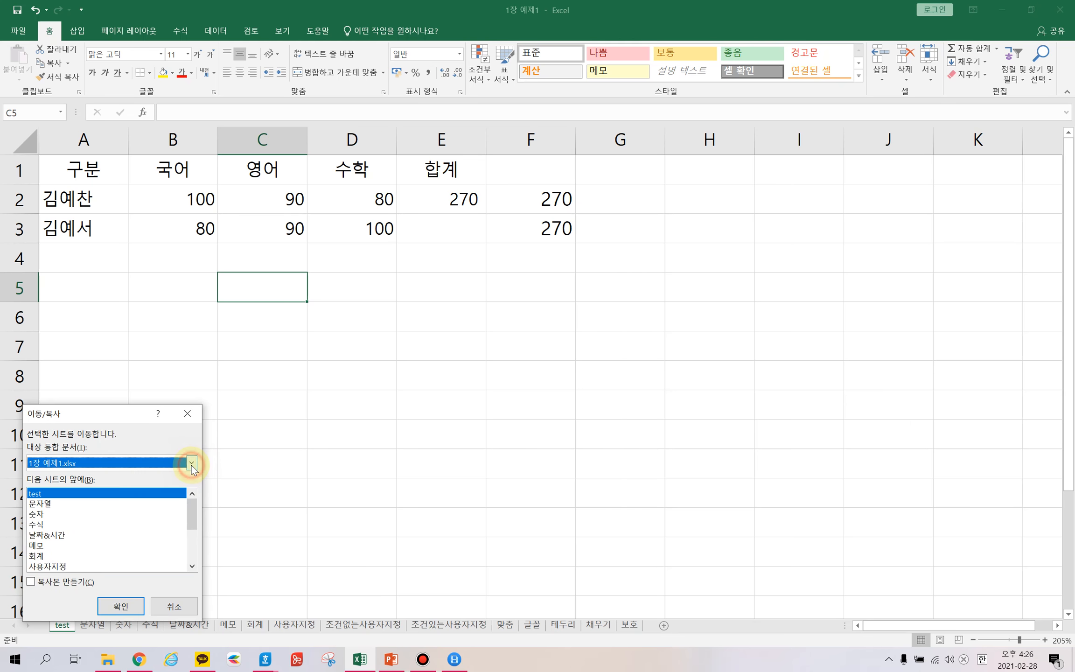
pyautogui.click(32, 584)
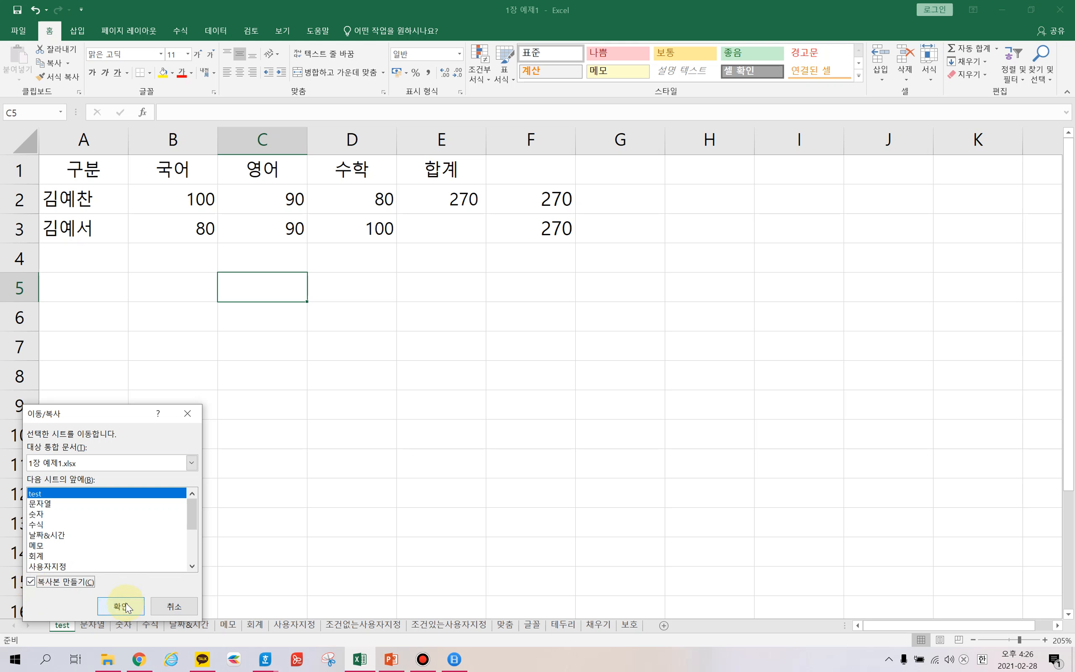
pyautogui.moveTo(191, 513); pyautogui.dragTo(64, 567)
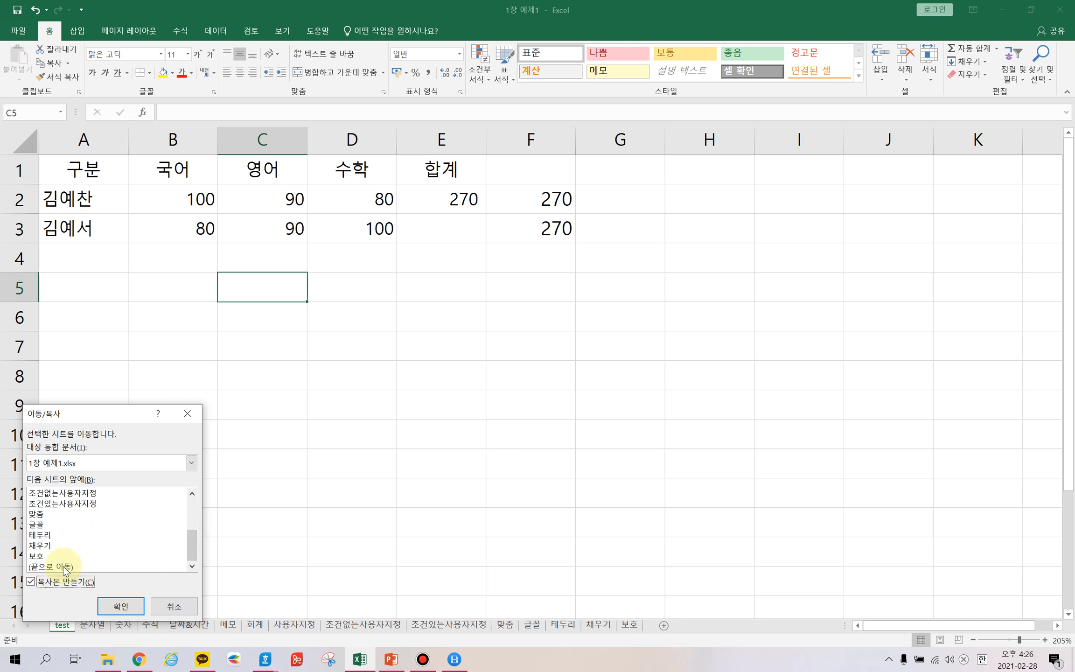
pyautogui.click(65, 567)
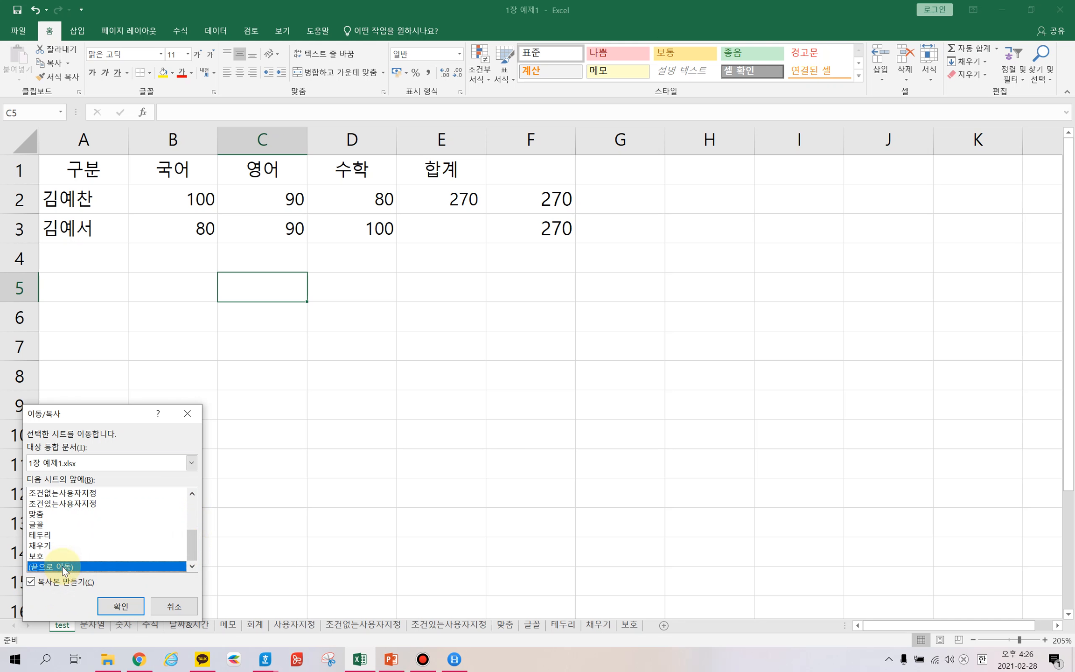
pyautogui.click(136, 602)
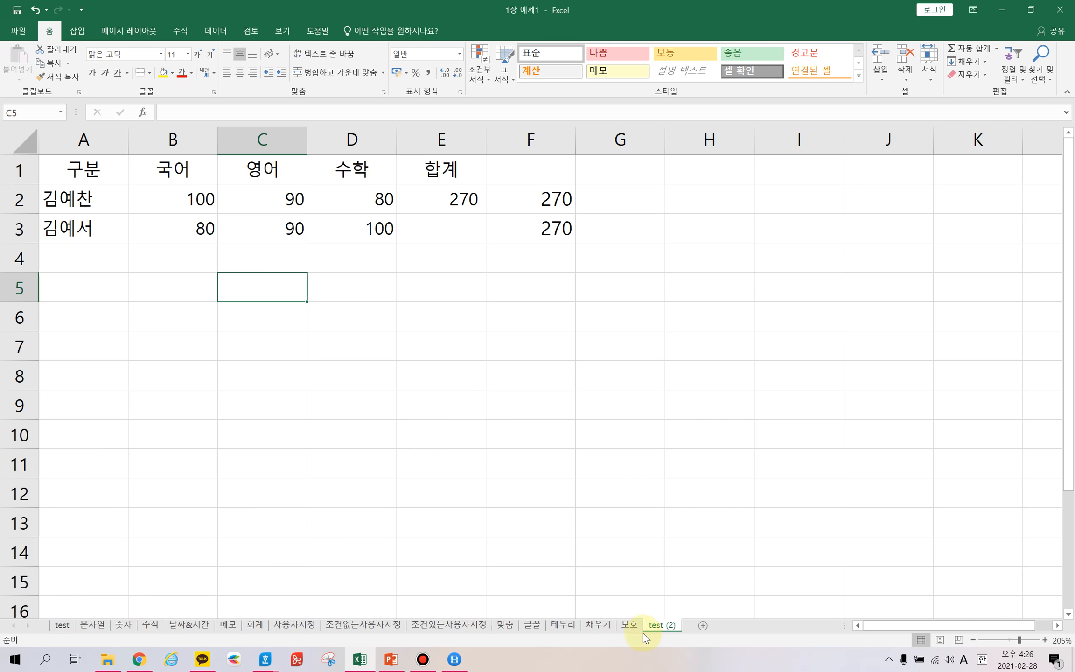
# Step: Compare the copied sheet test (2) with the original, and move the copy directly after the test sheet
pyautogui.click(672, 604)
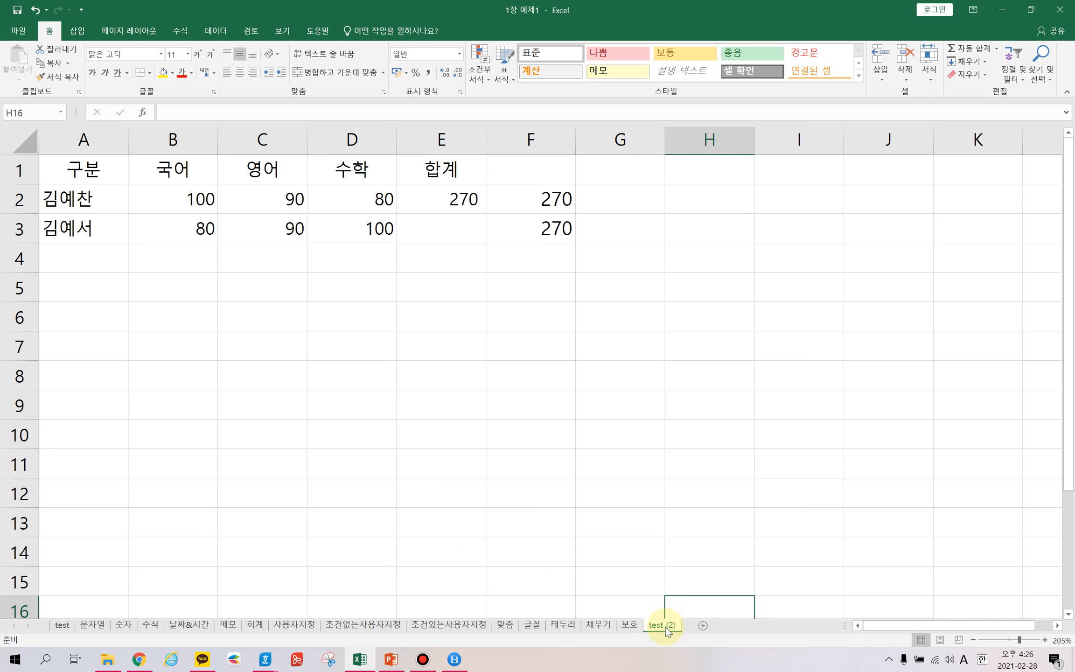
pyautogui.click(66, 626)
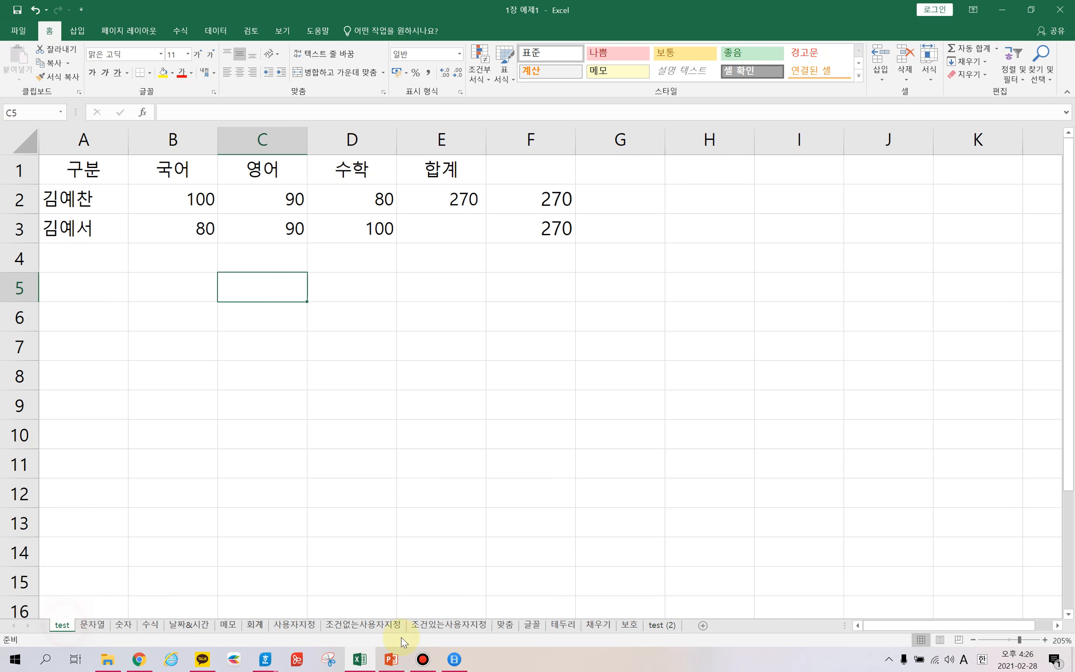
pyautogui.click(663, 626)
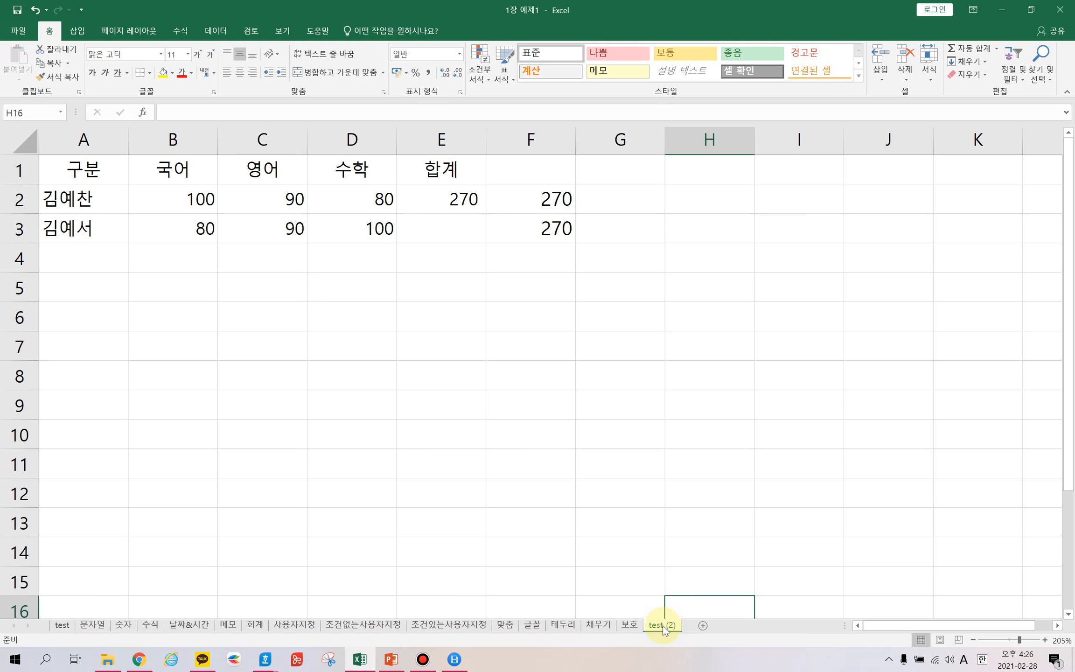
pyautogui.moveTo(663, 629)
pyautogui.mouseDown()
pyautogui.moveTo(559, 609)
pyautogui.moveTo(77, 624)
pyautogui.mouseUp()
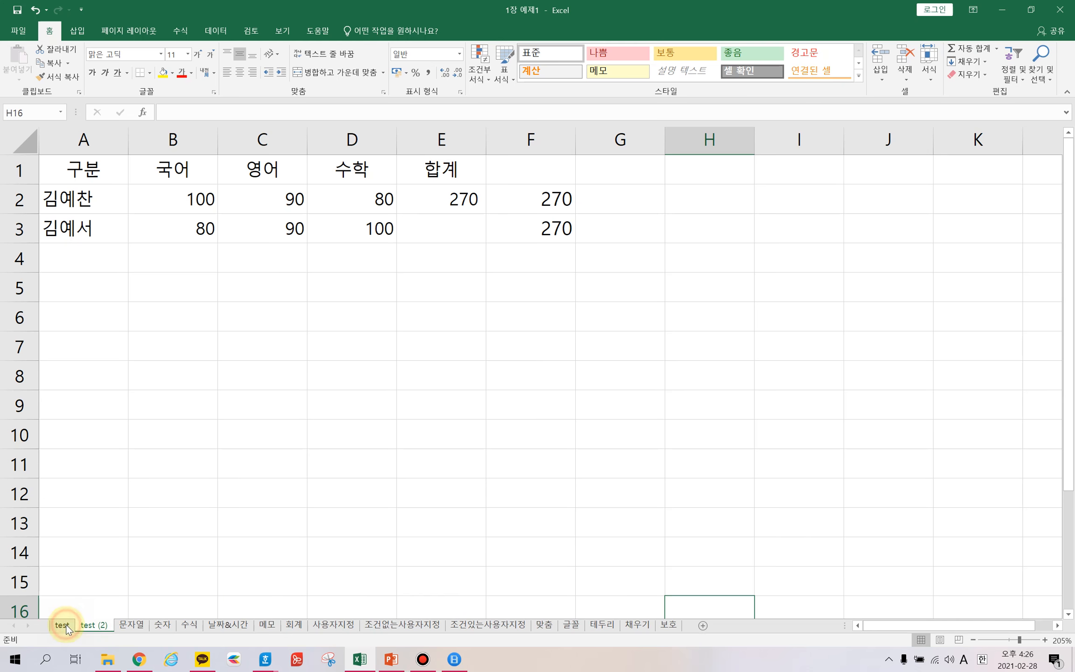
pyautogui.click(69, 626)
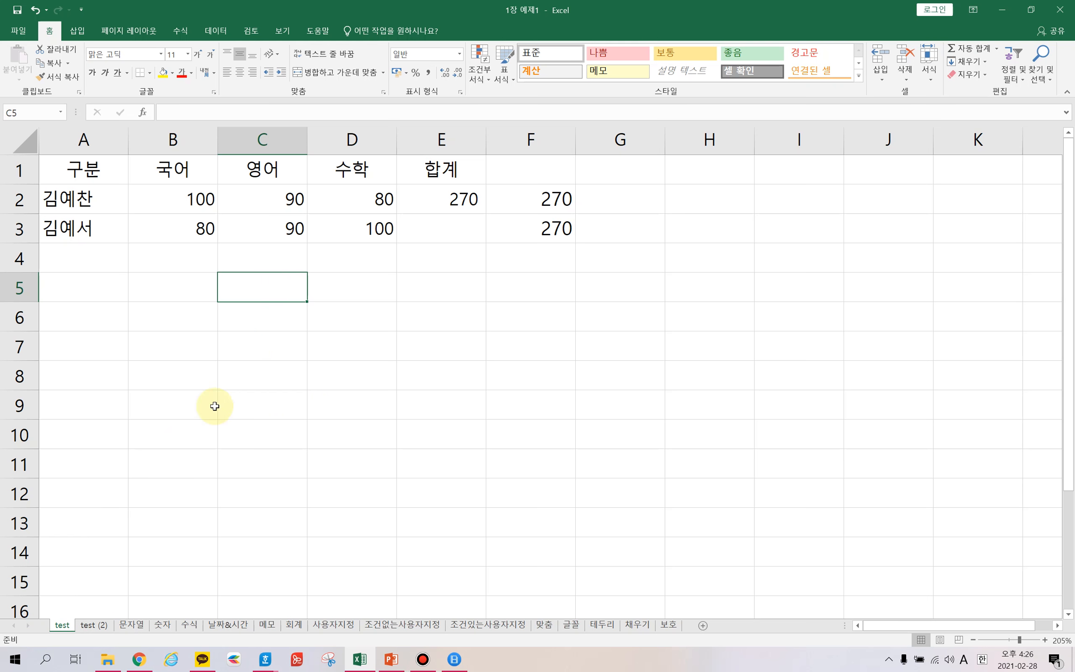
# Step: Move the test (2) sheet before the 수식 sheet, and return it to its place directly after test
pyautogui.rightClick(102, 627)
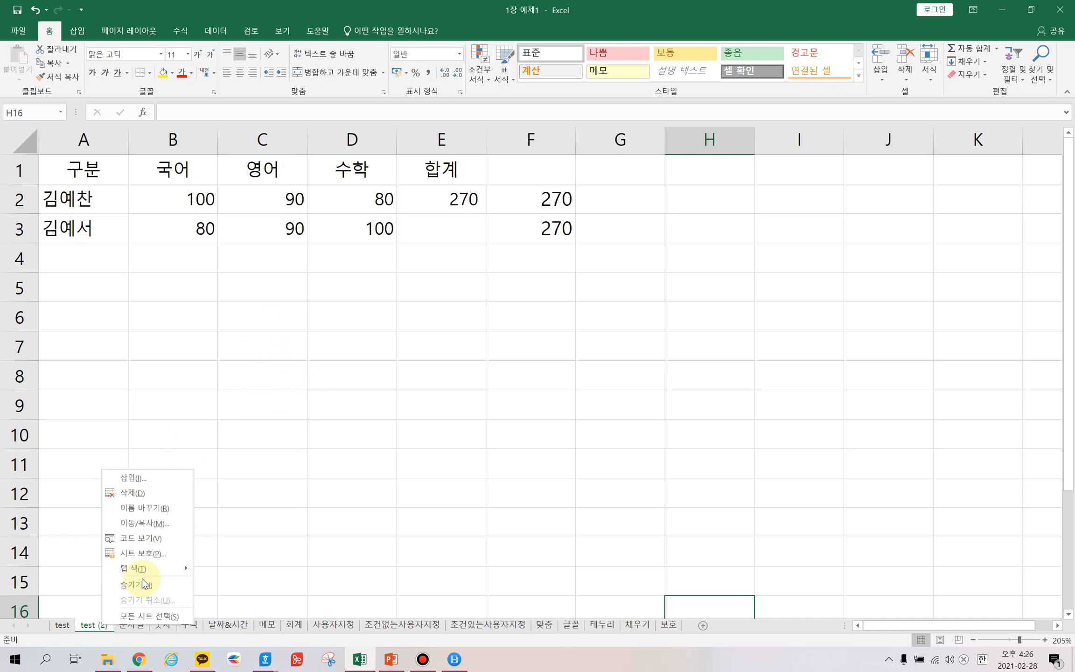
pyautogui.click(159, 530)
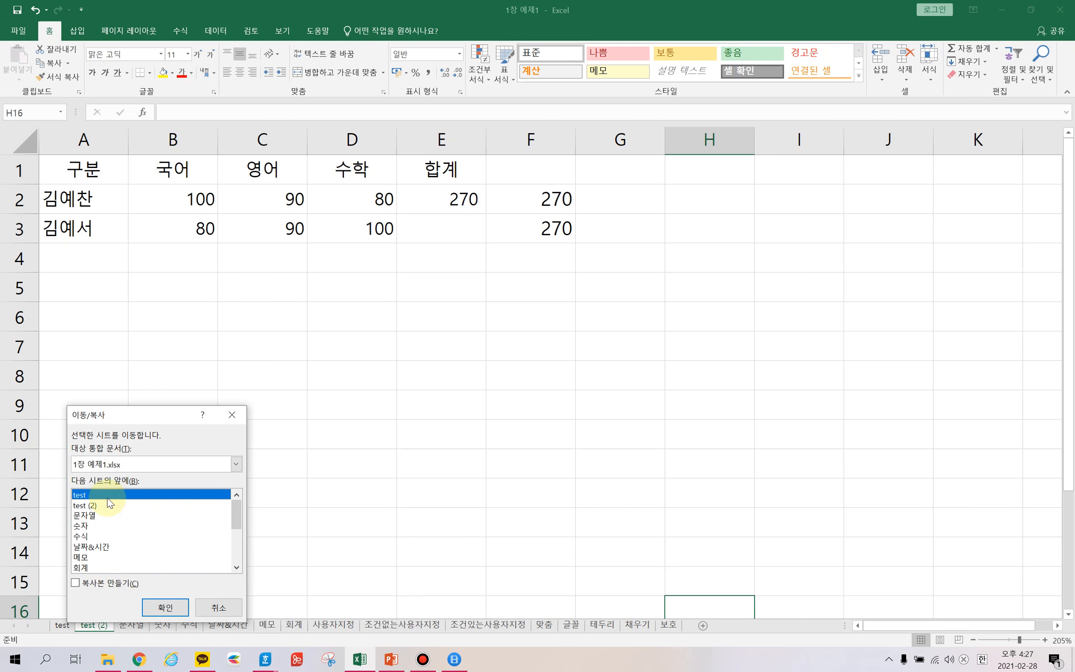
pyautogui.click(99, 536)
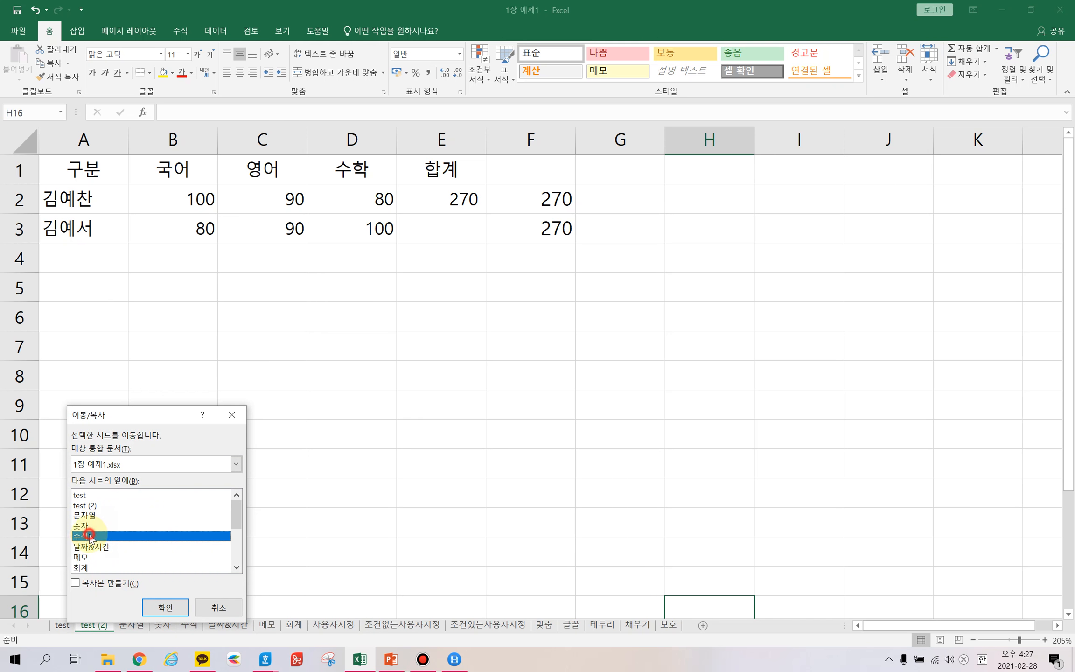
pyautogui.click(164, 608)
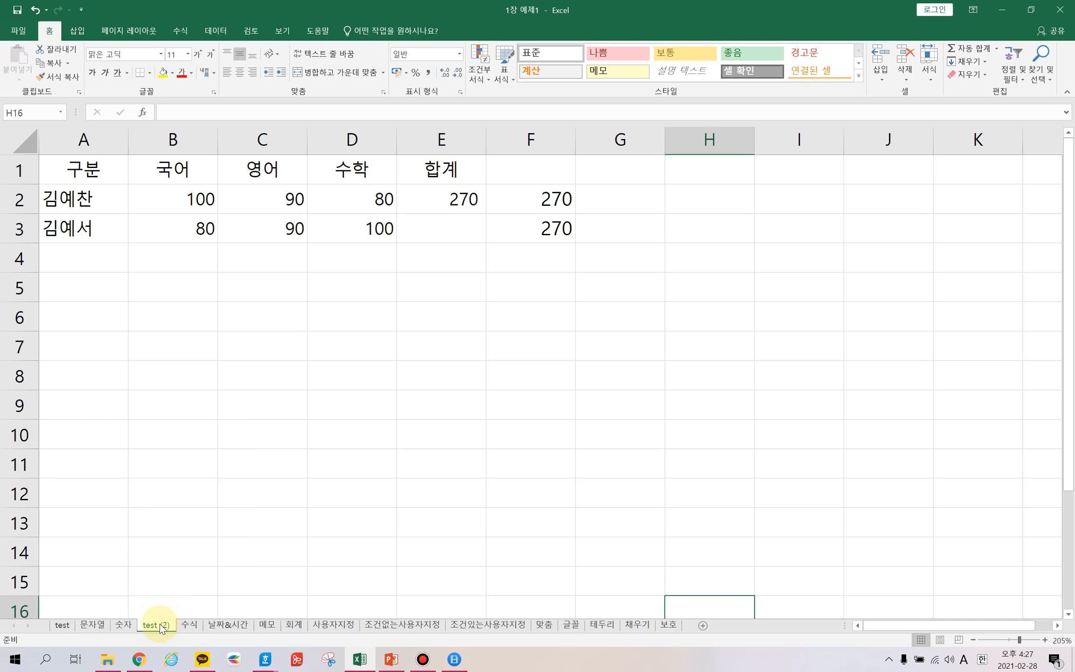
pyautogui.moveTo(159, 625); pyautogui.dragTo(87, 611)
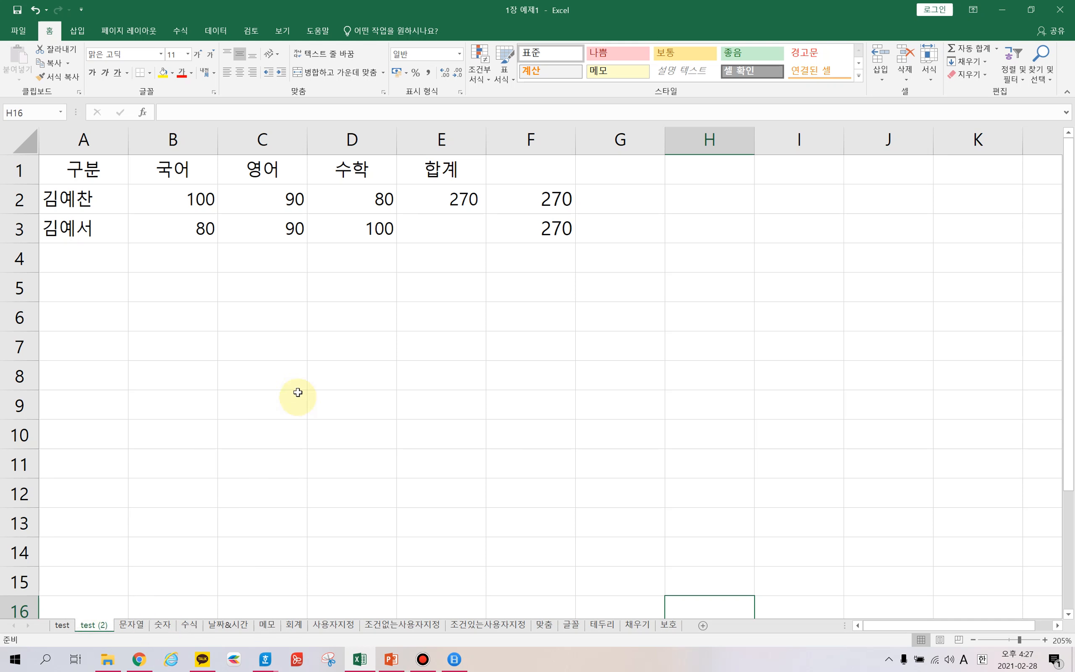
# Step: Select cell A3 and switch to the 제1장_엑셀의_이해 presentation in PowerPoint
pyautogui.click(88, 238)
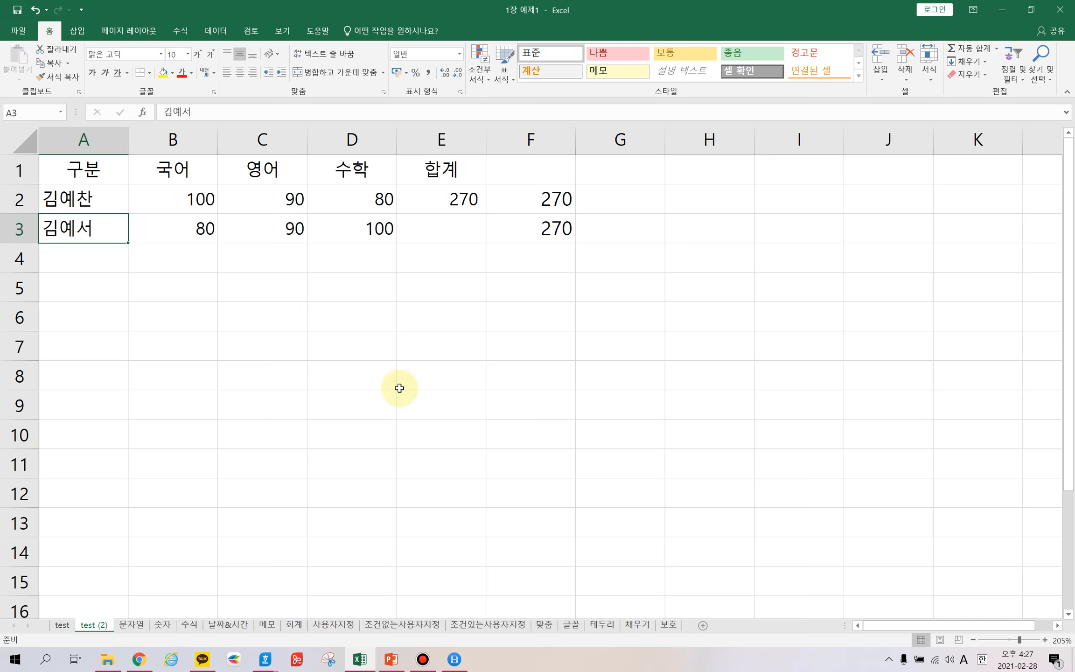
pyautogui.click(392, 659)
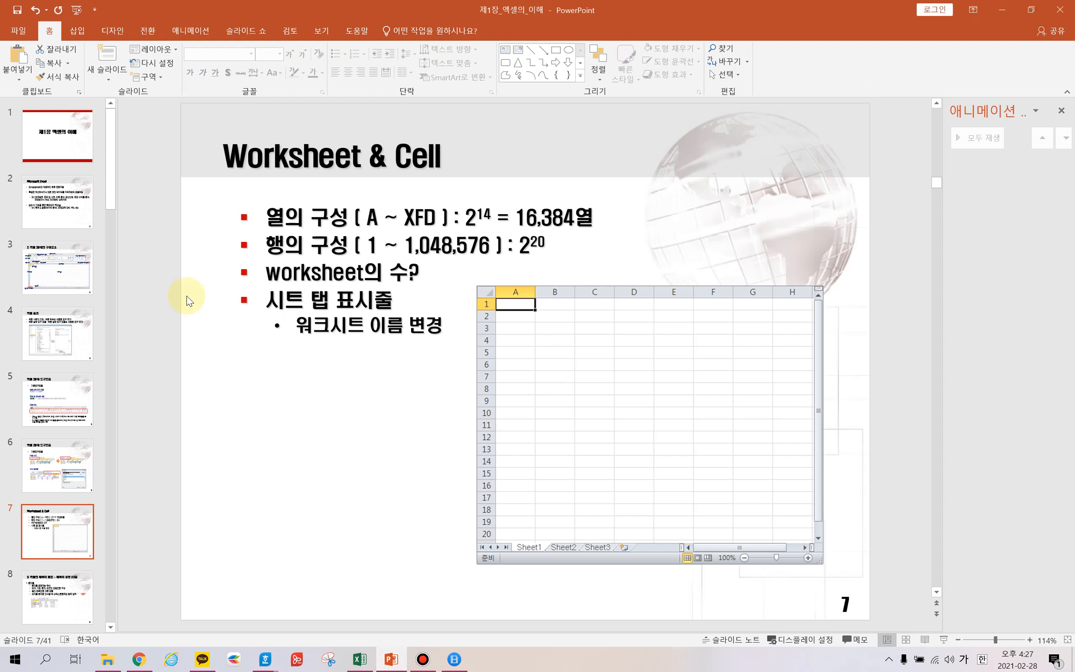
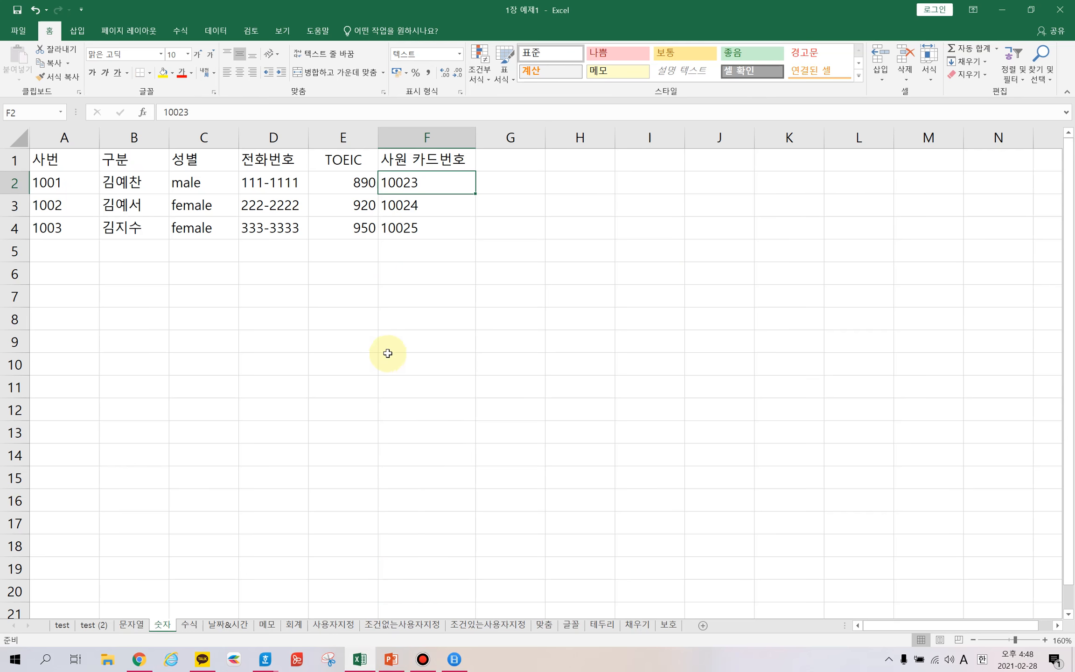
# Step: On the 수식 sheet, enter the weighted total formula =D2*0.2+E2*0.3+F2*0.5 in 총점 cell G2
pyautogui.click(189, 625)
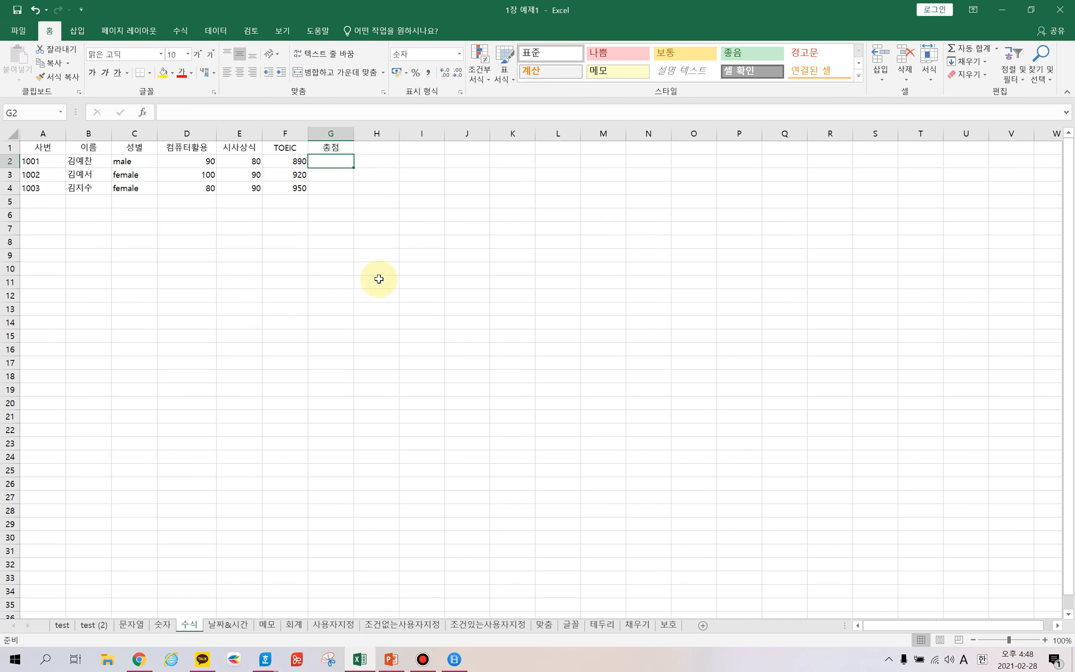
pyautogui.scroll(3, 379, 278)
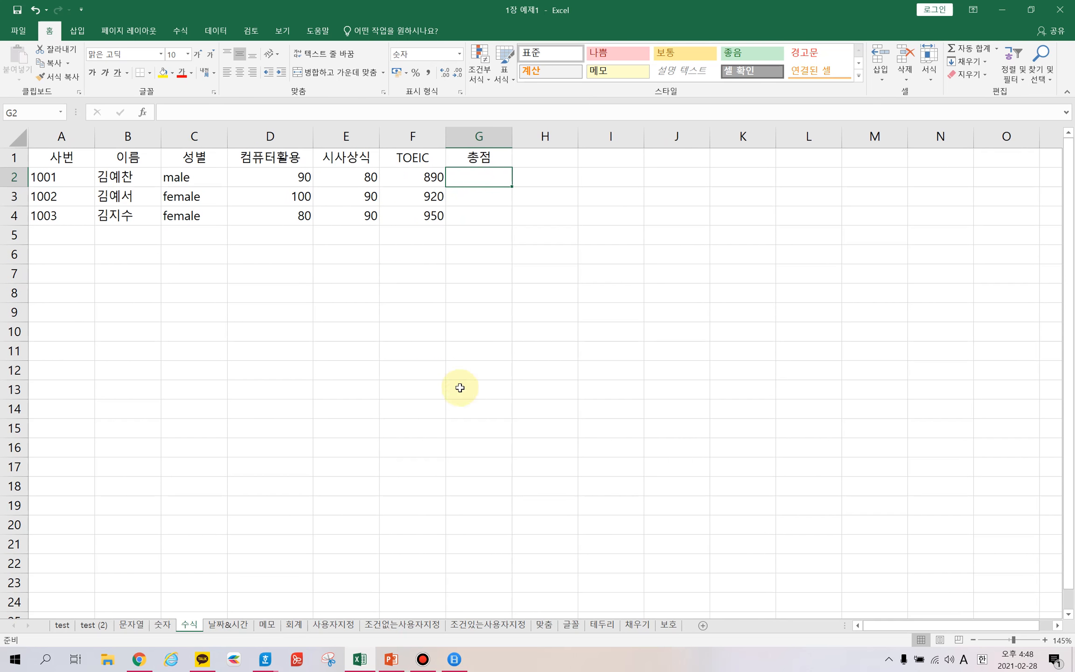
pyautogui.write('=')
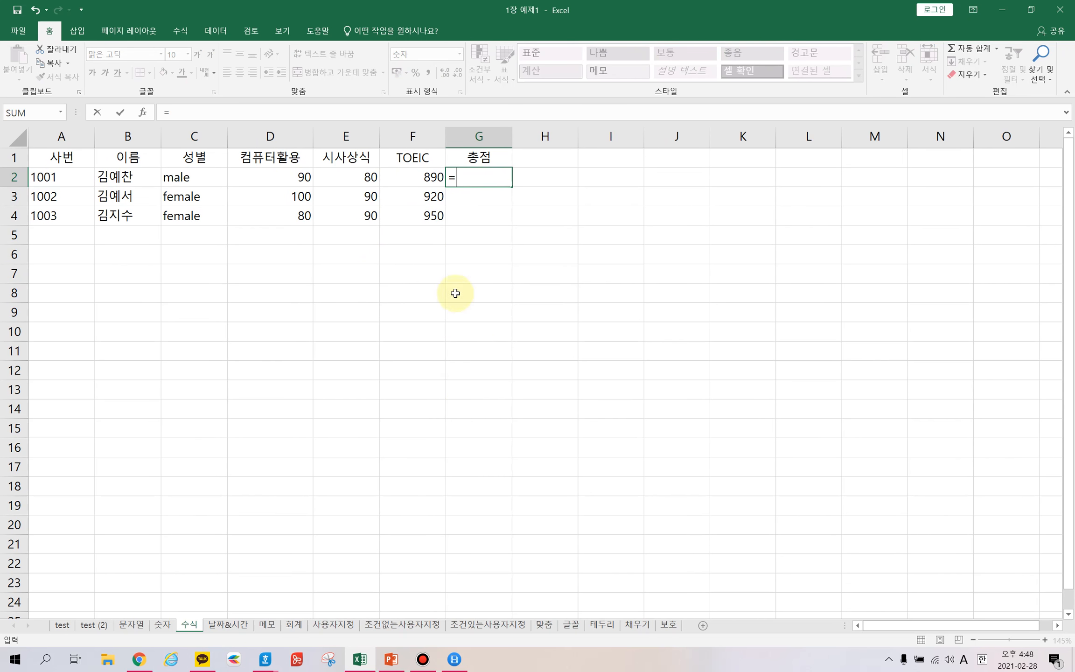
pyautogui.click(299, 180)
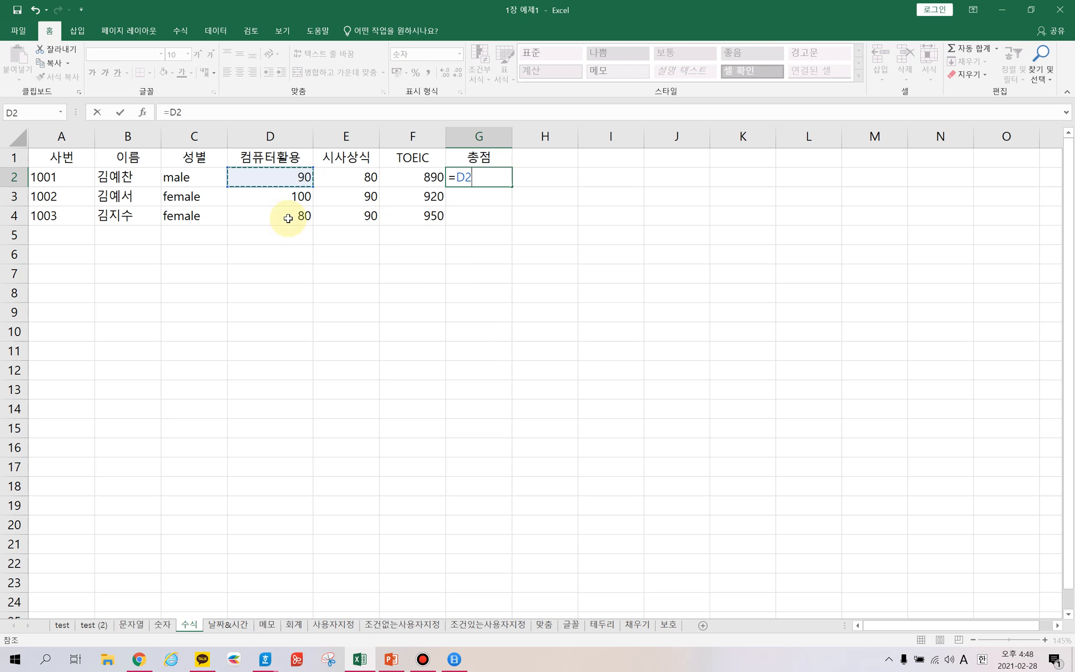
pyautogui.write('*0.2+')
pyautogui.click(351, 180)
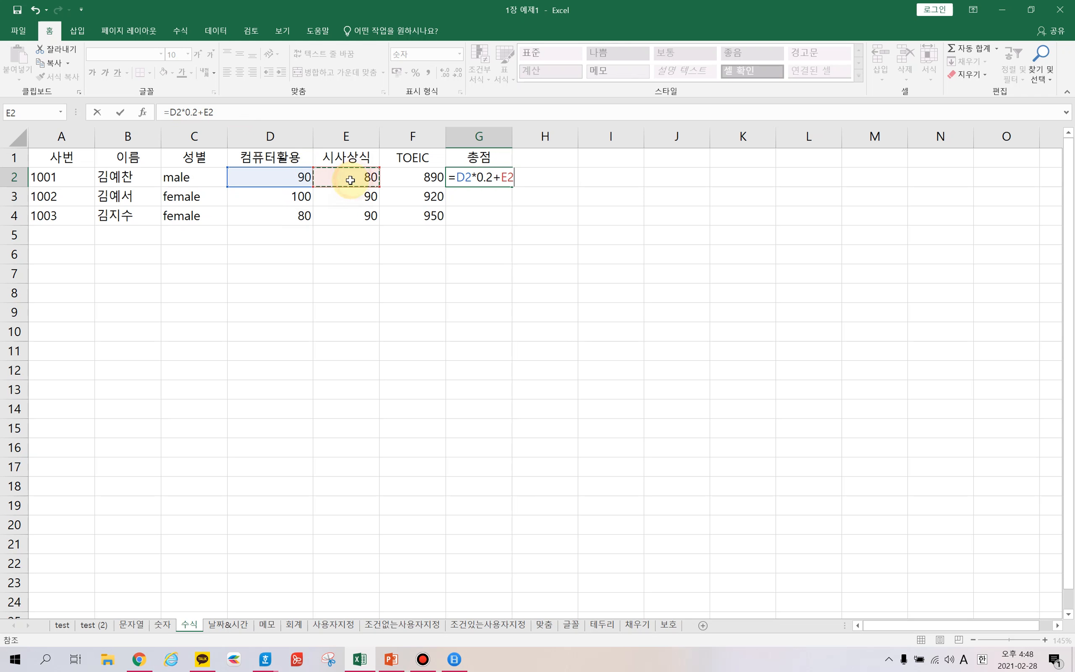
pyautogui.write('*0.3+')
pyautogui.click(405, 178)
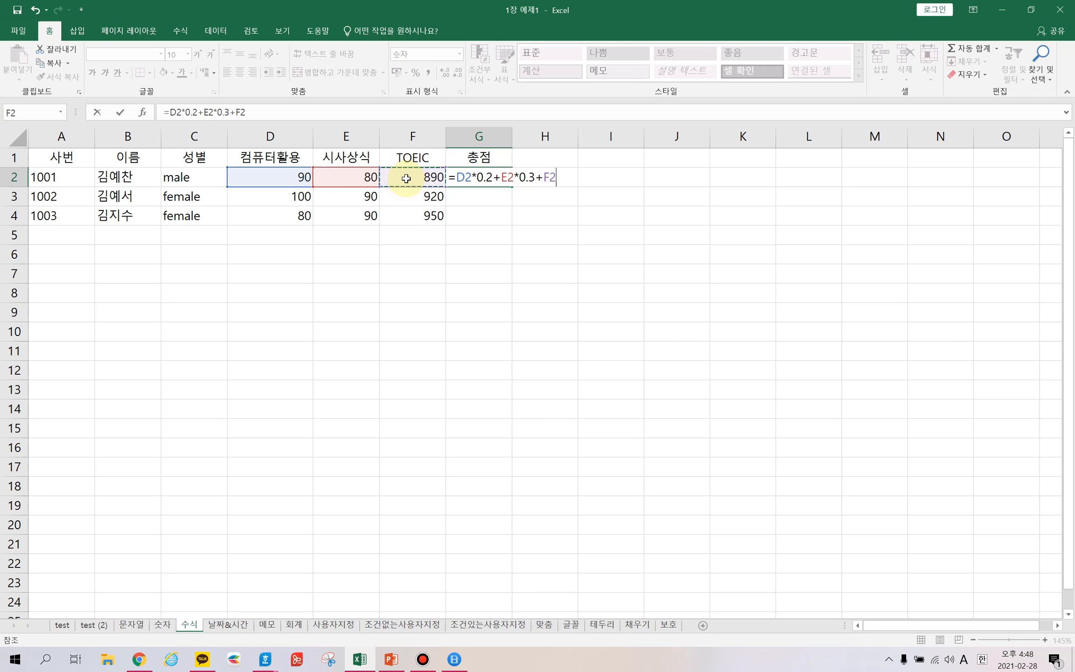
pyautogui.write('*0.5')
pyautogui.press('Return')
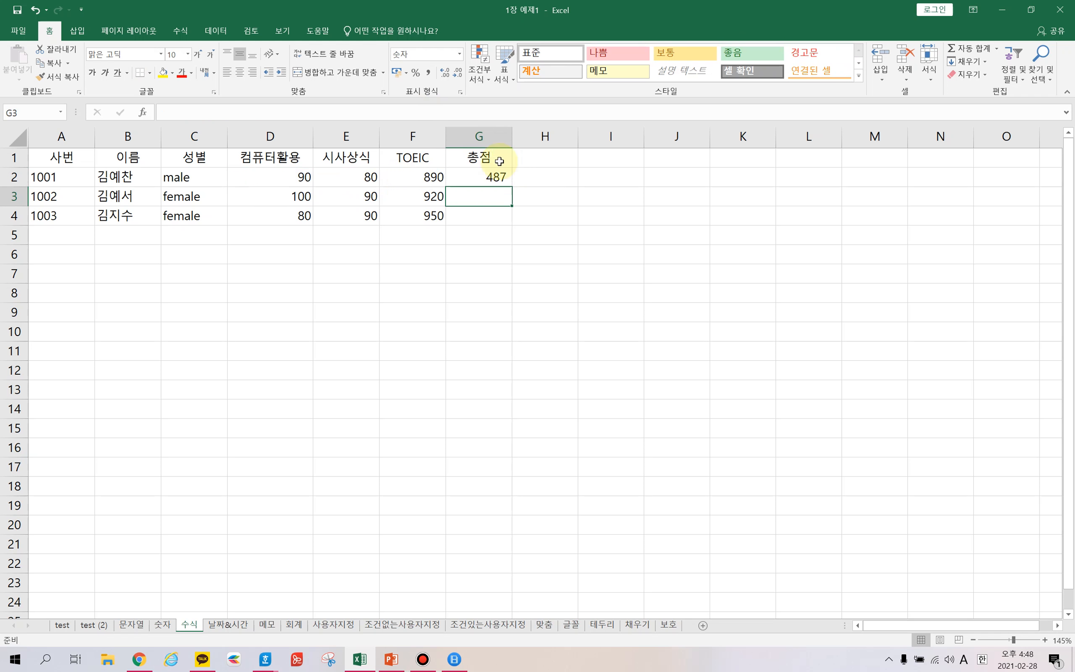
# Step: Fill the 총점 formula from G2 down to G4, and check the copied formulas in G3 and G4
pyautogui.click(490, 181)
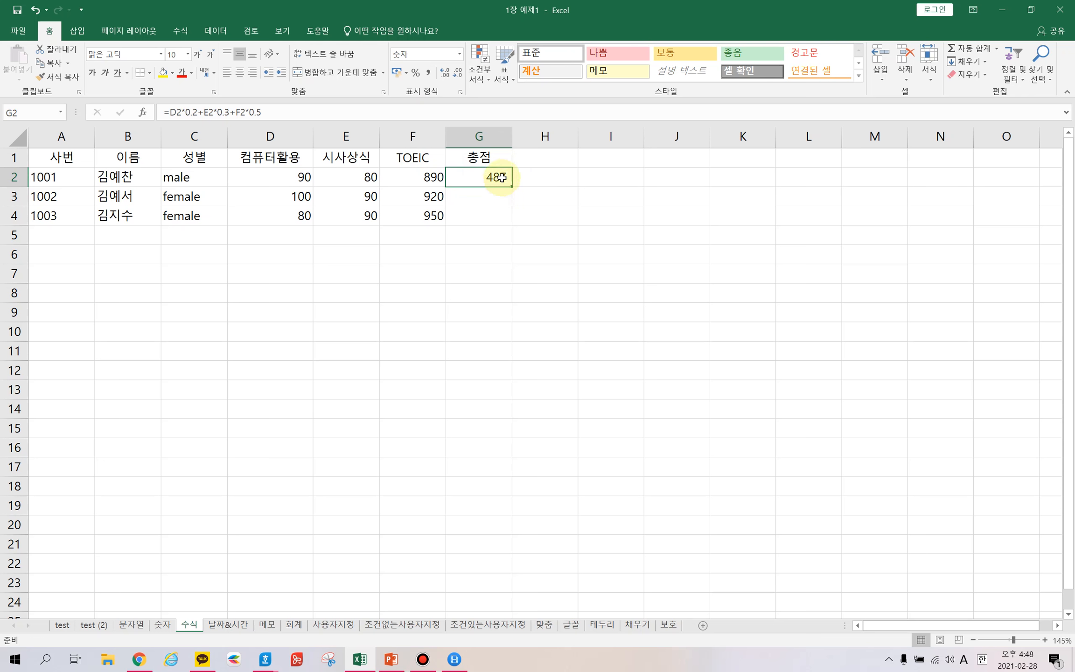
pyautogui.moveTo(512, 188); pyautogui.dragTo(510, 232)
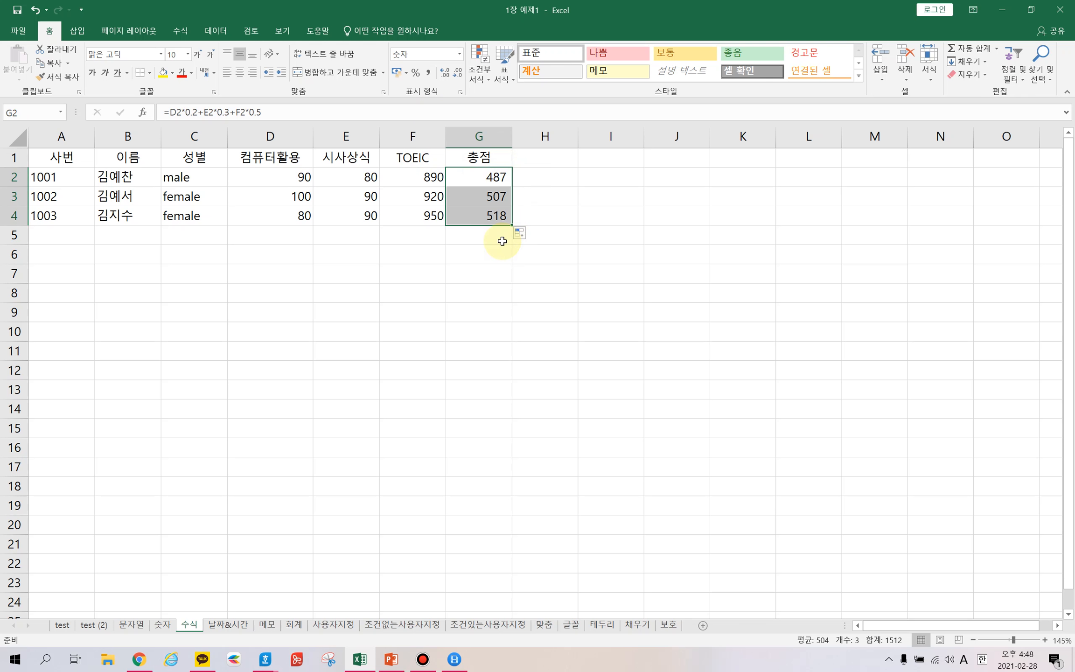
pyautogui.click(494, 218)
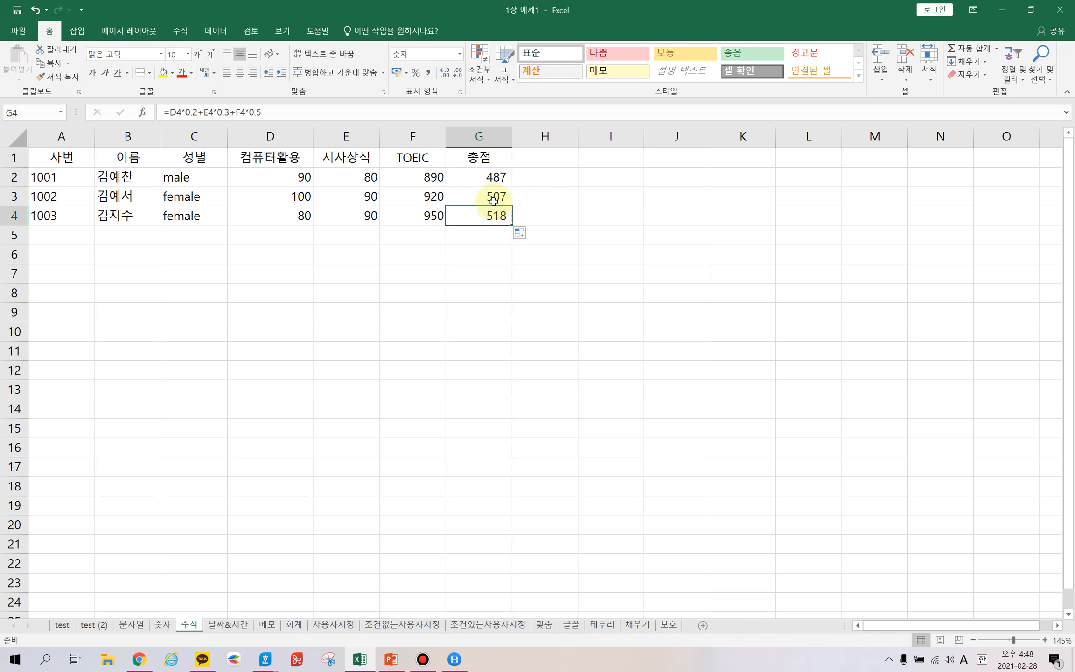
pyautogui.click(493, 199)
pyautogui.click(487, 218)
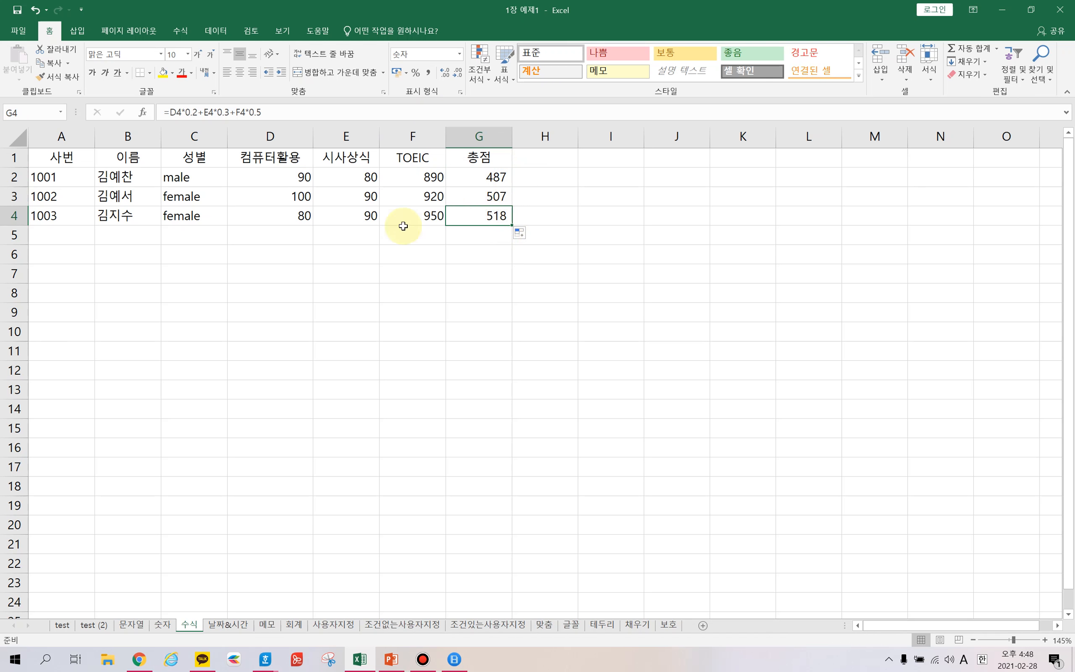
pyautogui.moveTo(499, 178); pyautogui.dragTo(495, 215)
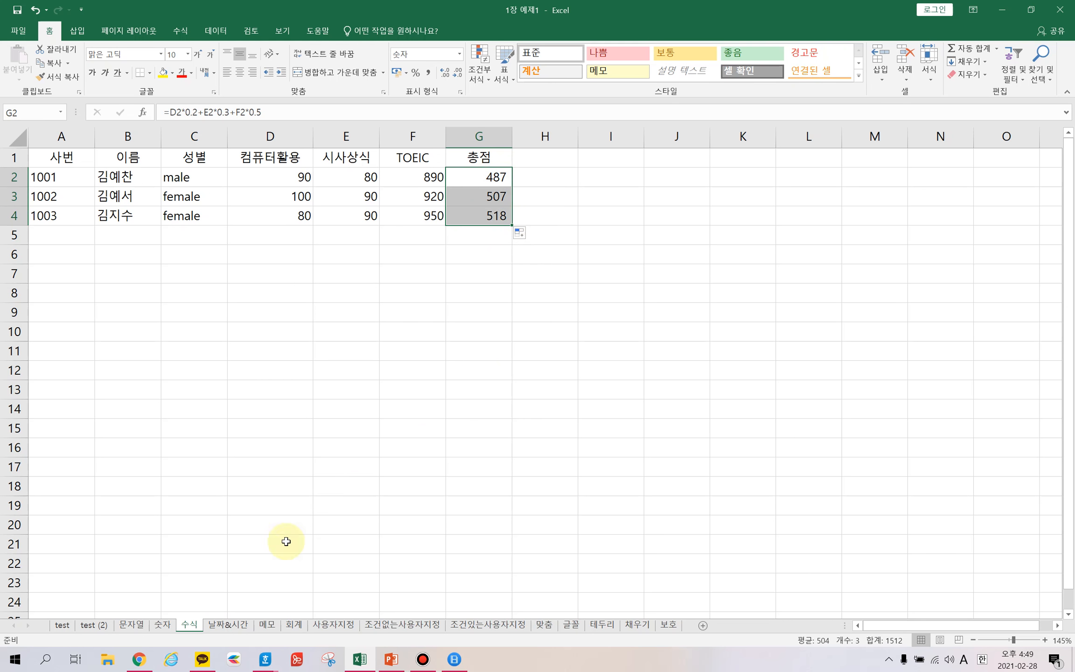
# Step: On the 날짜&시간 sheet, enter today's date in C2 and the current time in C3
pyautogui.click(228, 625)
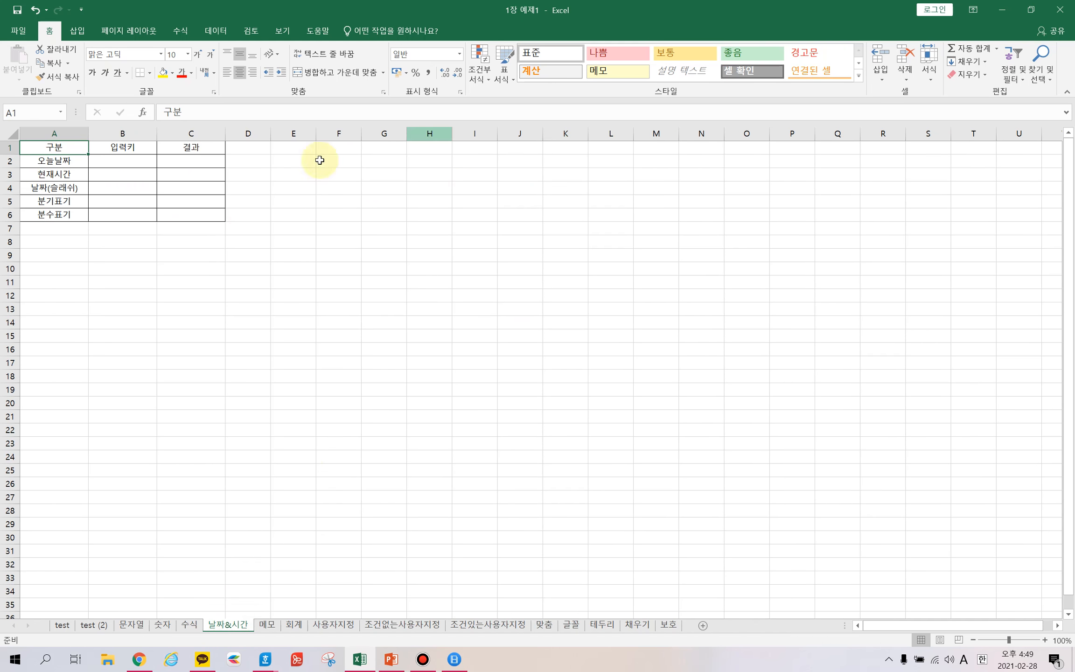
pyautogui.scroll(5, 367, 262)
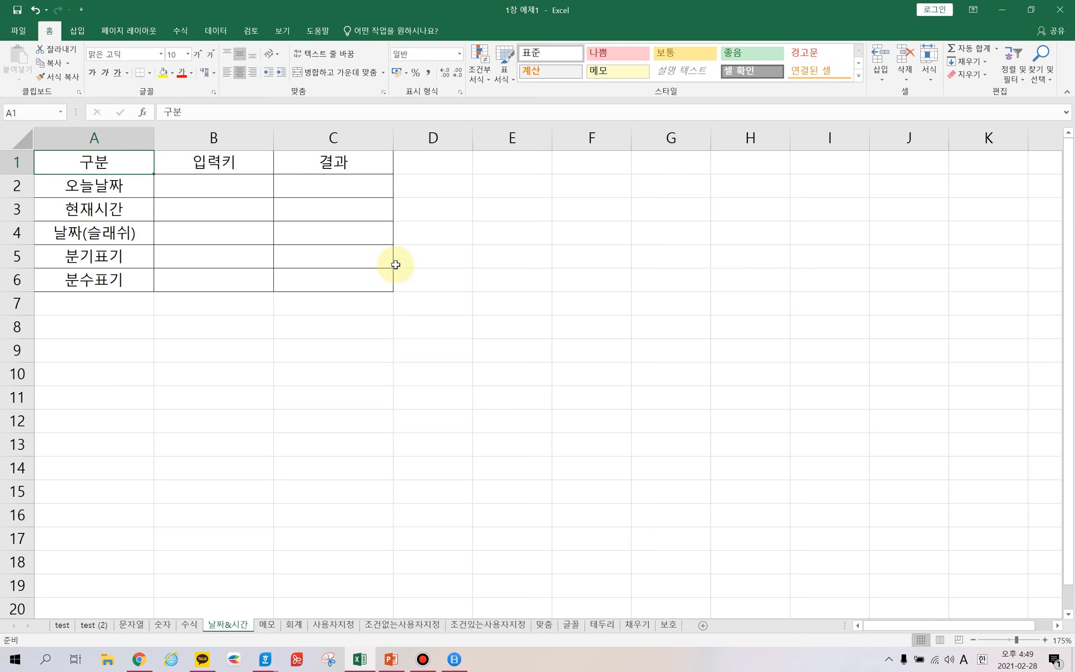
pyautogui.scroll(1, 402, 263)
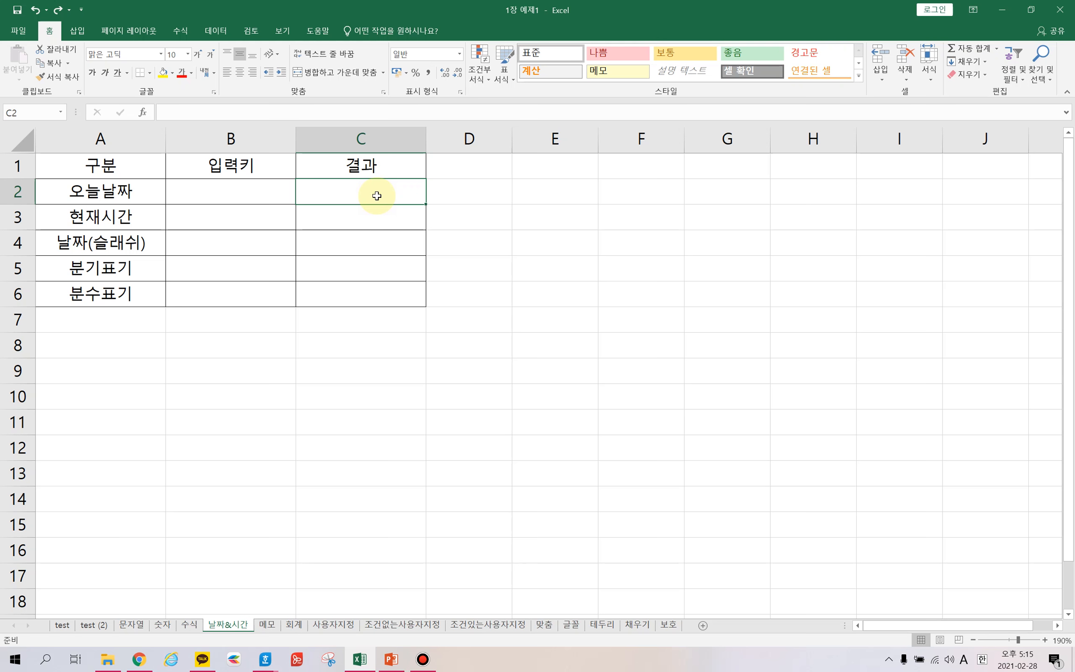
pyautogui.hotkey('ctrl', ';')
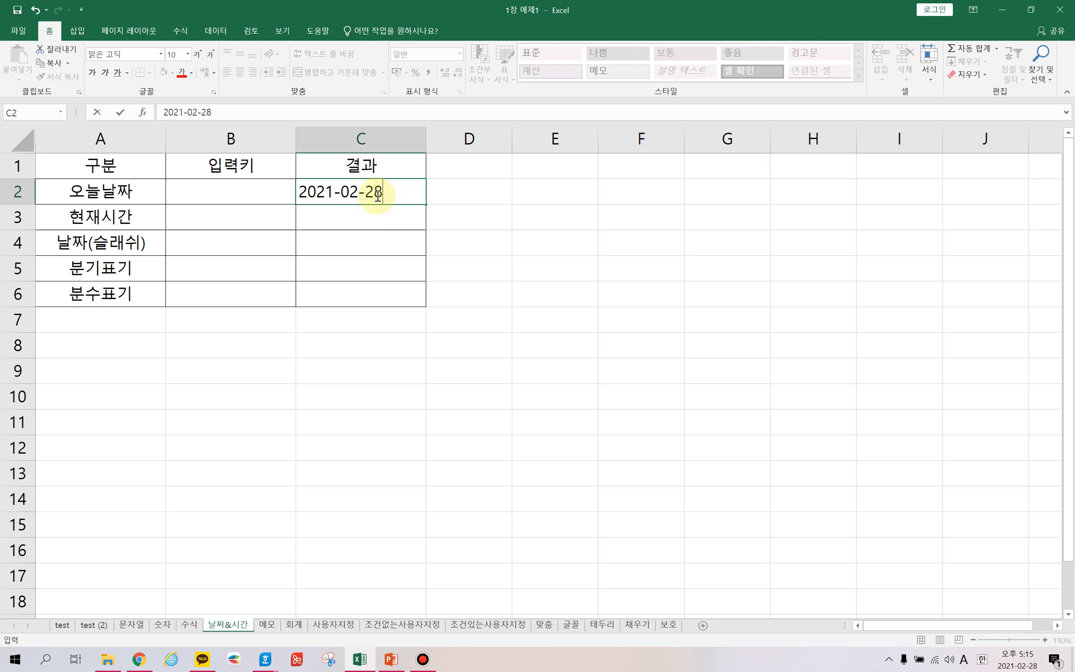
pyautogui.press('Return')
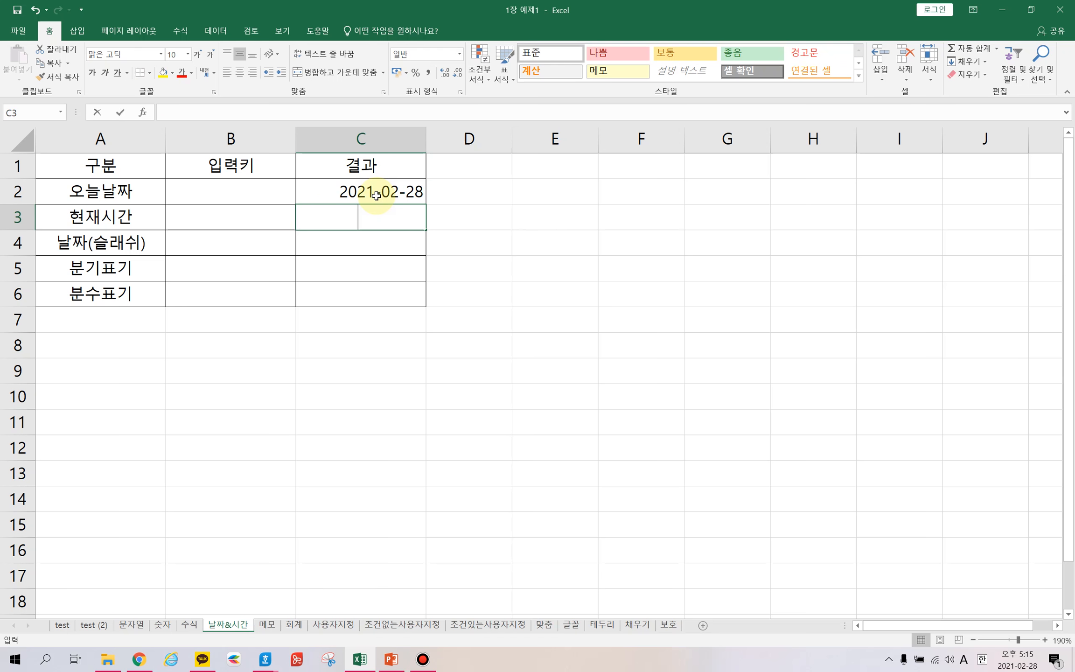
pyautogui.hotkey('ctrl', 'shift', ';')
pyautogui.press('Return')
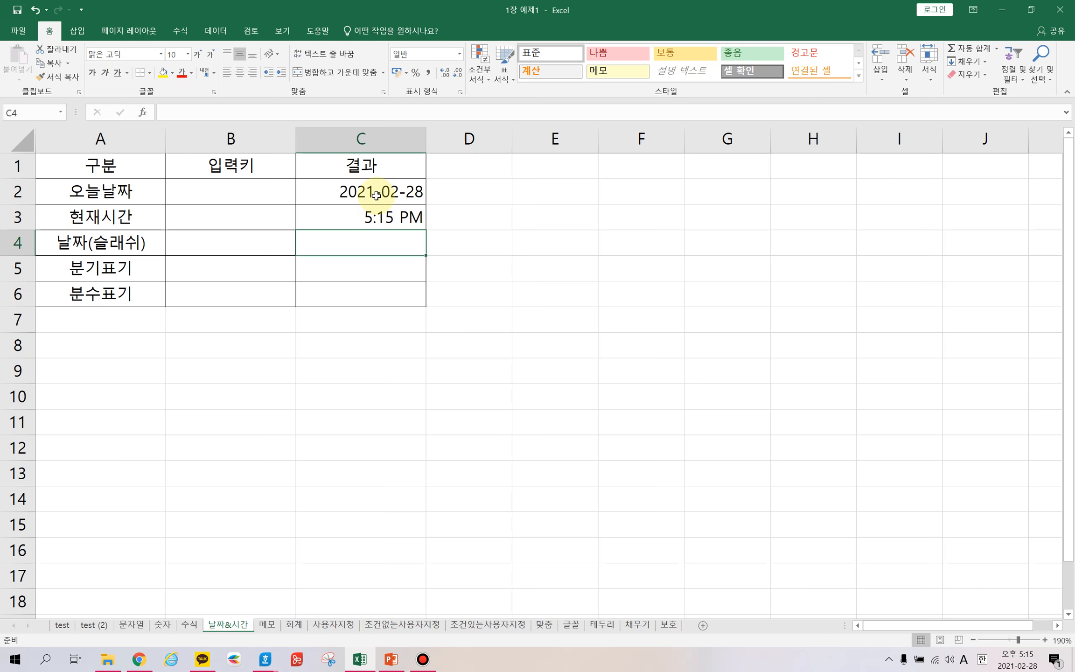
# Step: Enter 3/2 as a slash-style date in C4 of the 날짜(슬래쉬) row
pyautogui.write('3/')
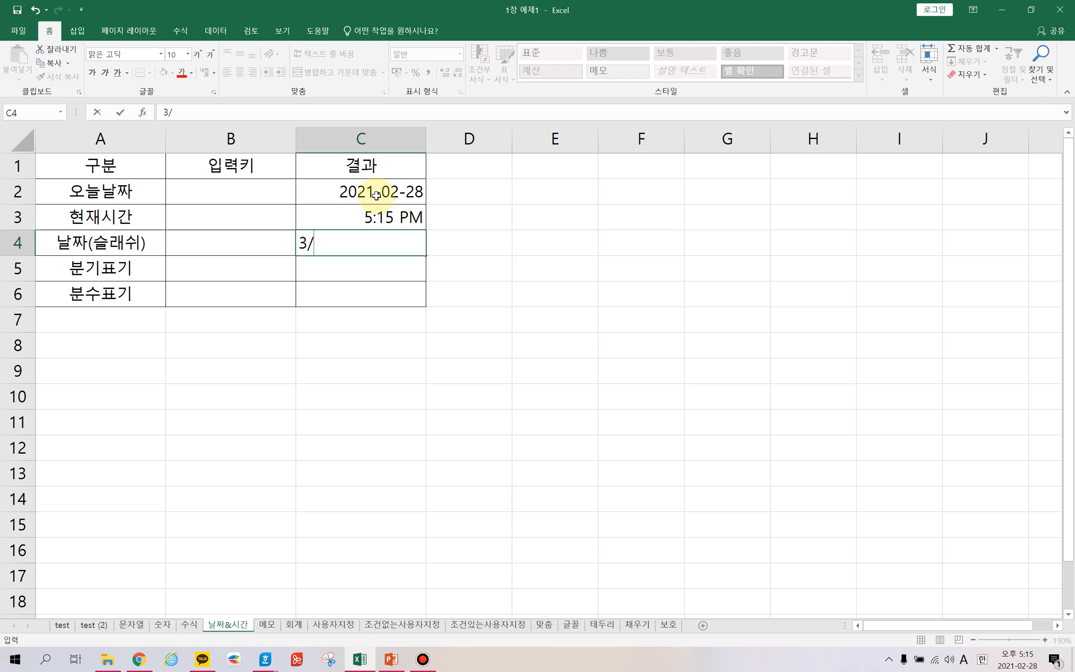
pyautogui.write('2')
pyautogui.press('Return')
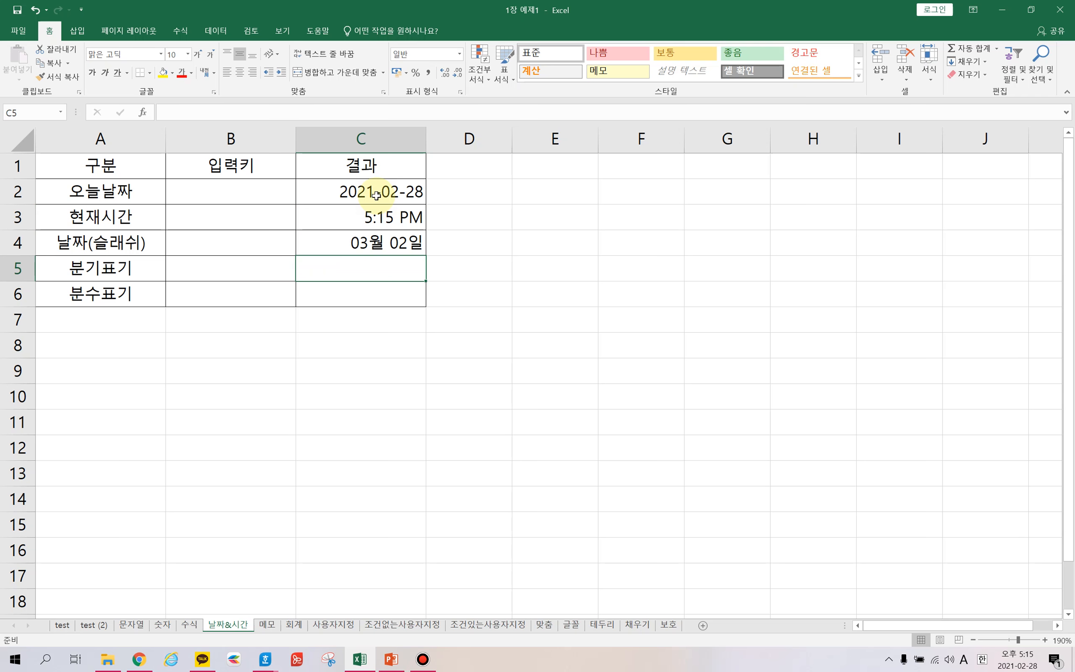
# Step: Enter the quarter notation '1/4 as text in C5 and the fraction 0 1/4 in C6
pyautogui.write("'")
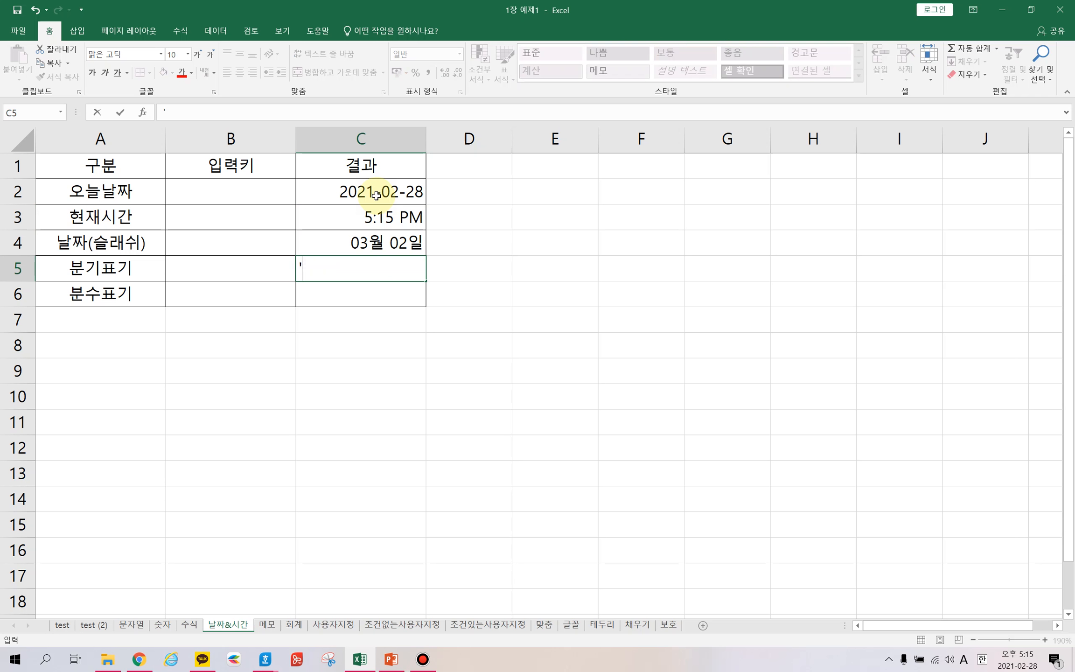
pyautogui.write('1/4')
pyautogui.press('Return')
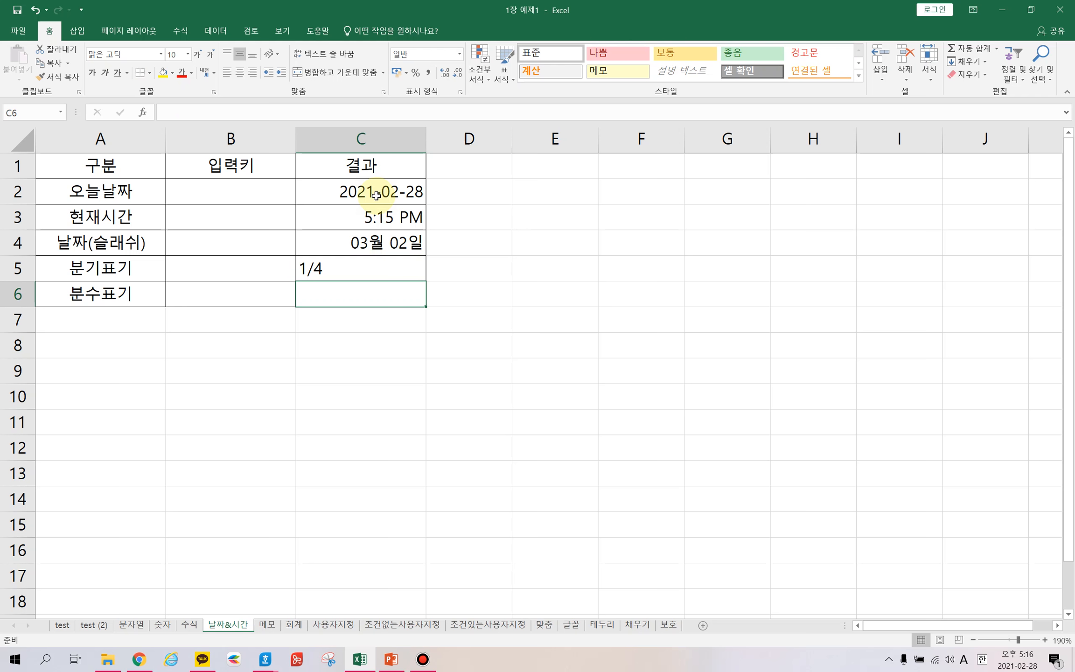
pyautogui.write('0')
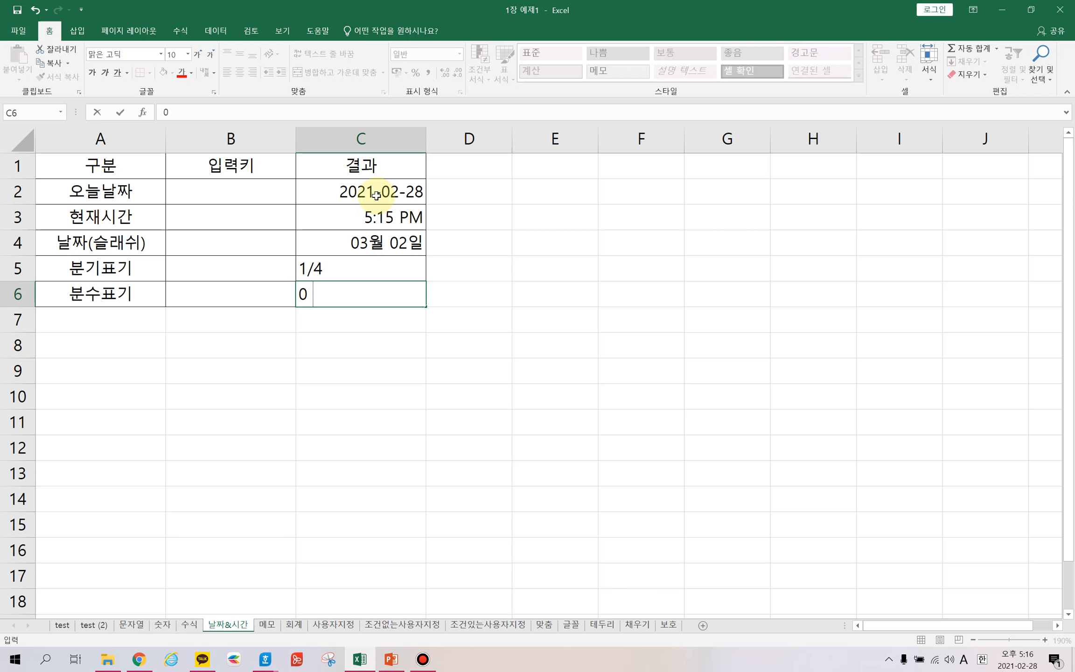
pyautogui.write('1/4')
pyautogui.press('Return')
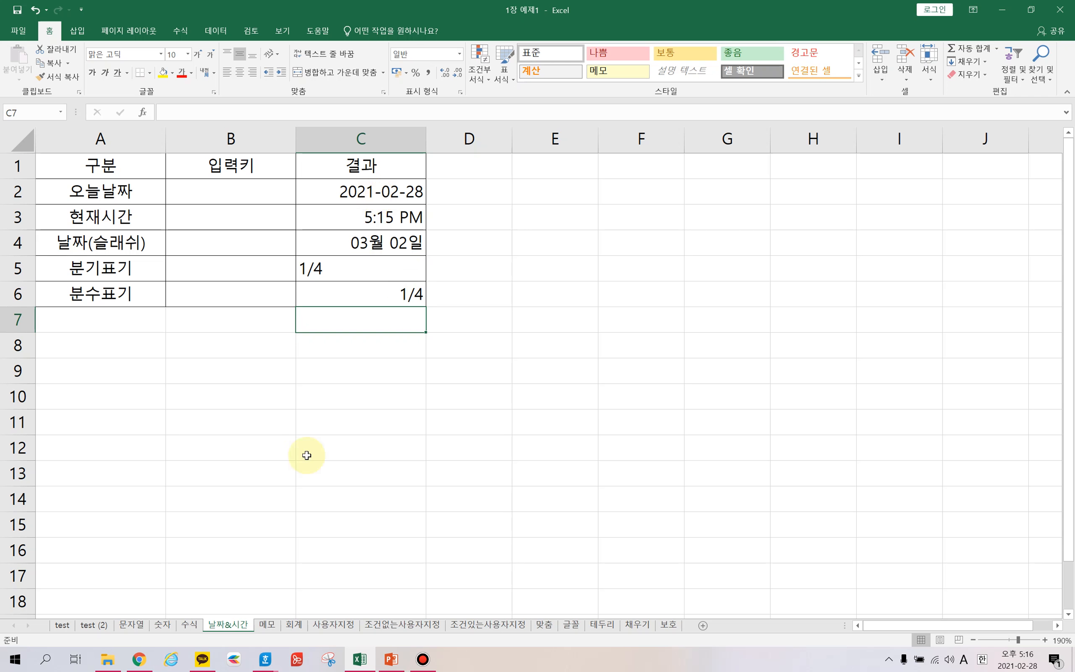
# Step: On the 메모 sheet, insert a new memo on the 국민연금 header in G1
pyautogui.click(269, 624)
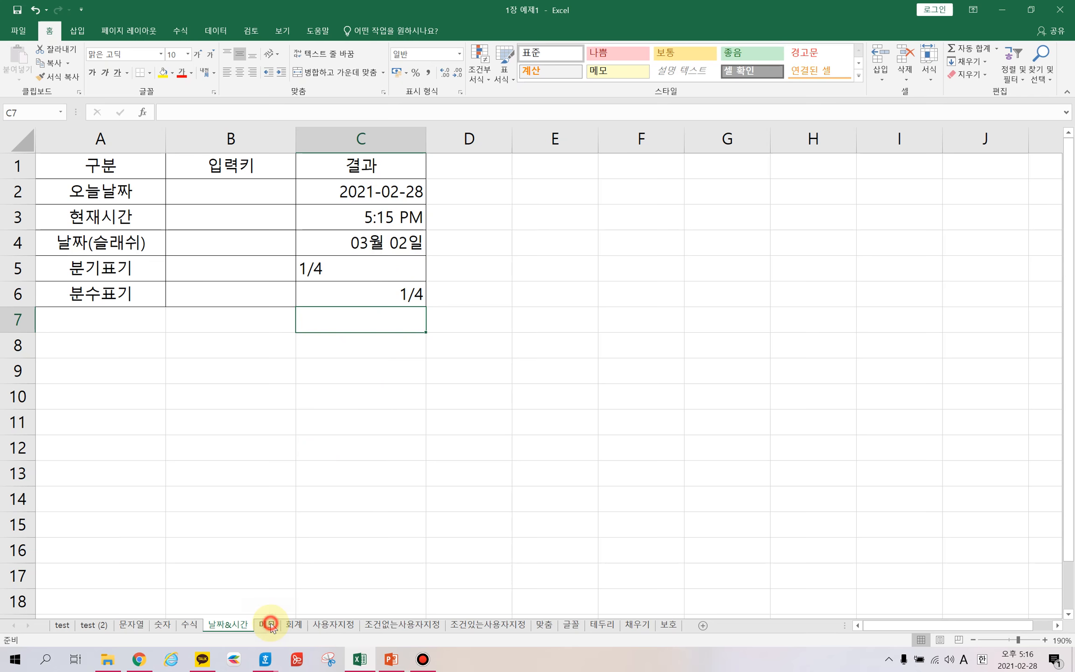
pyautogui.keyDown('ctrl'); pyautogui.scroll(4, 338, 348); pyautogui.keyUp('ctrl')
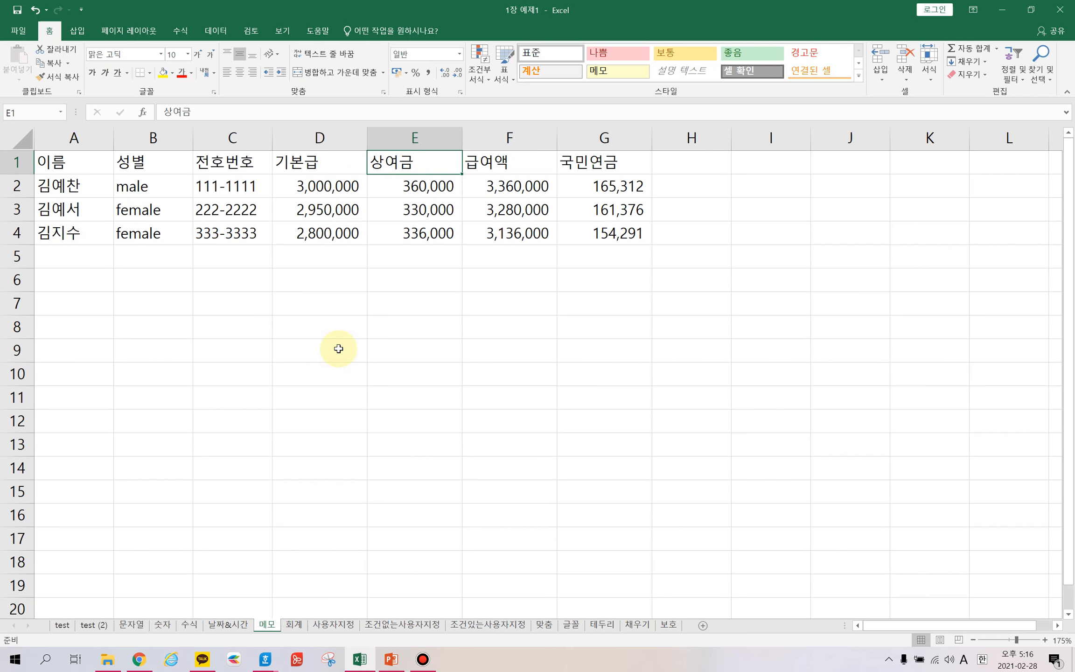
pyautogui.click(598, 164)
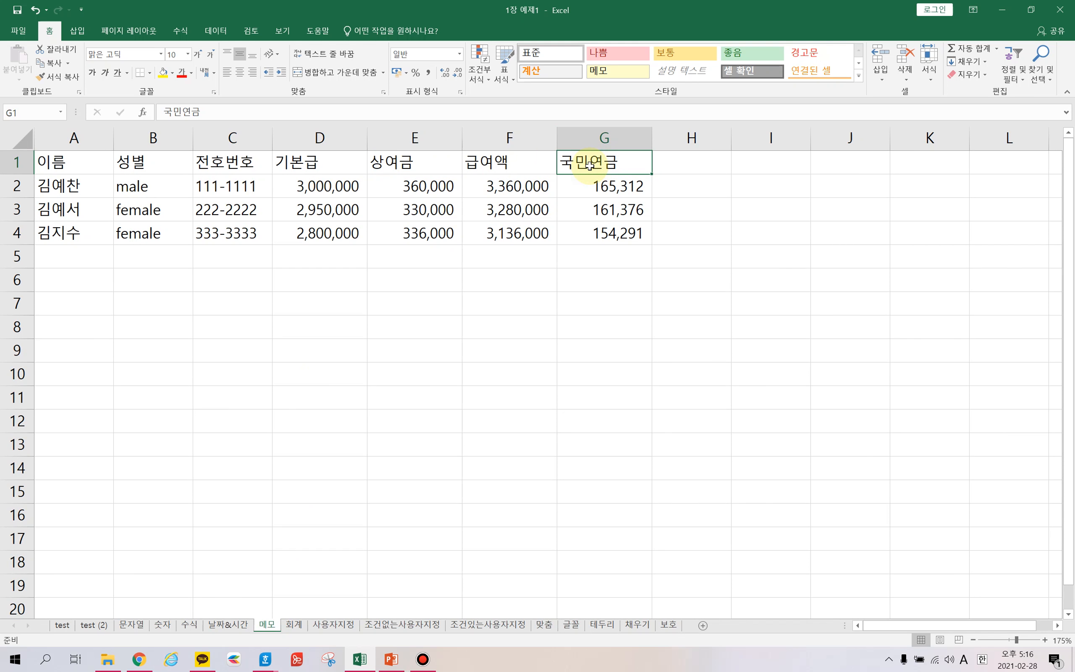
pyautogui.click(593, 166)
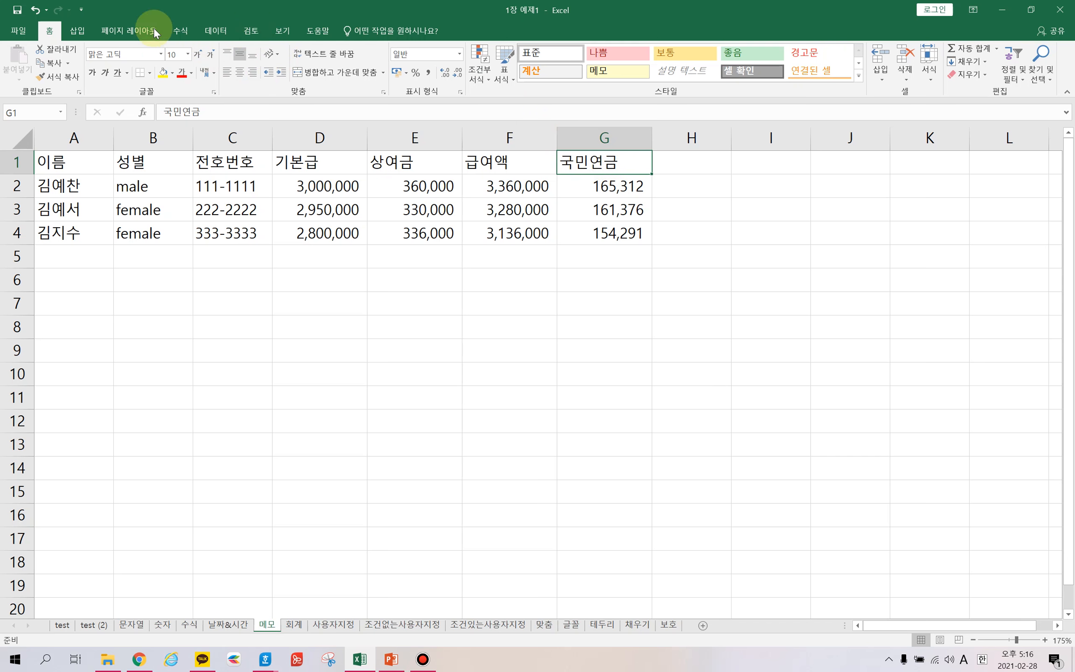
pyautogui.click(80, 30)
pyautogui.click(131, 31)
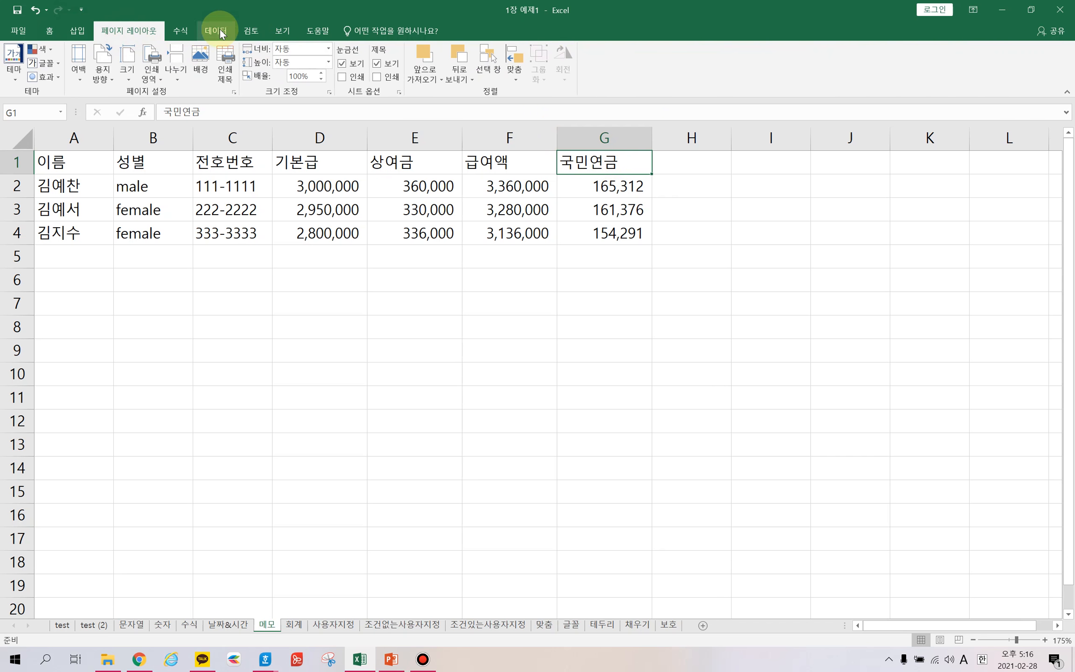
pyautogui.click(252, 31)
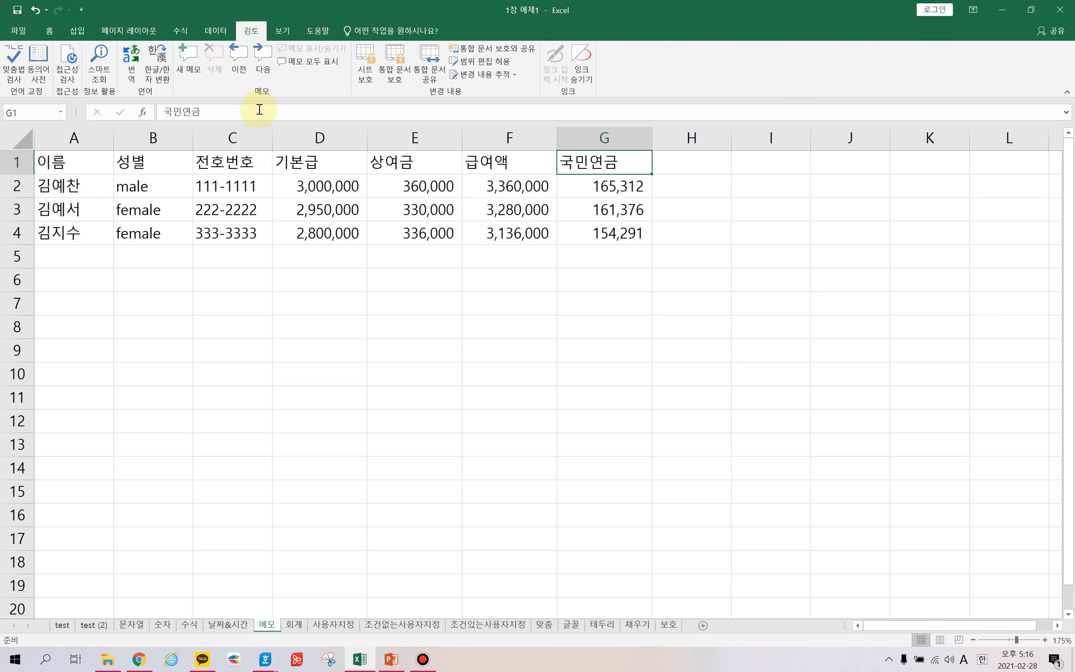
pyautogui.click(188, 53)
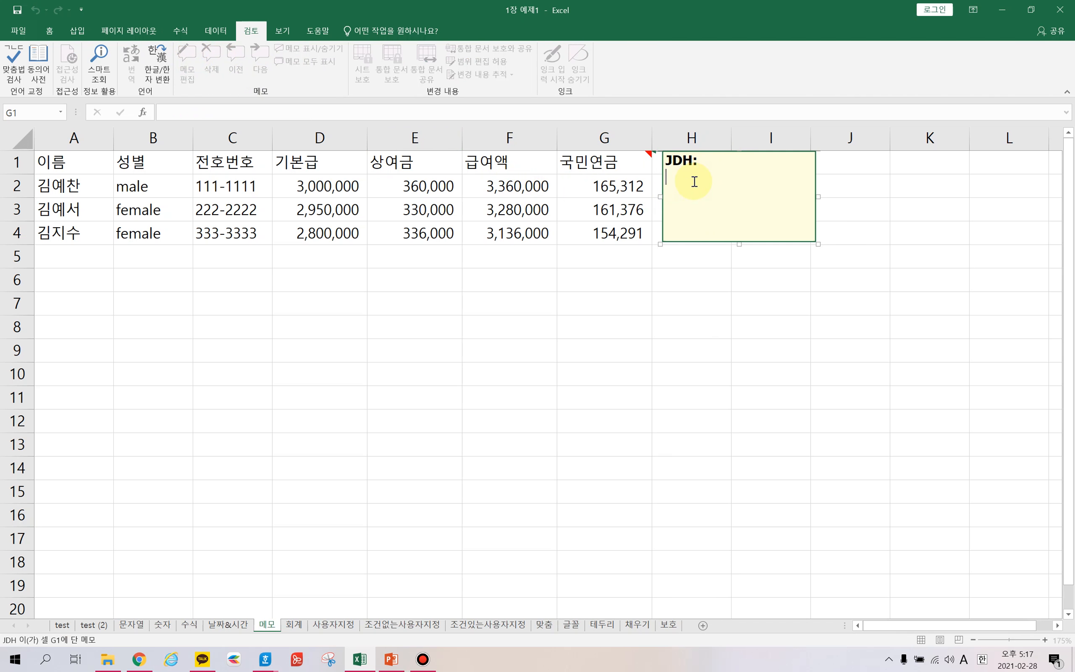
# Step: Enter 국민연금비율 in Korean as the first text line of the G1 memo
pyautogui.write('rnr')
pyautogui.press('BackSpace')
pyautogui.press('BackSpace')
pyautogui.press('BackSpace')
pyautogui.press('Hangul')
pyautogui.write('국')
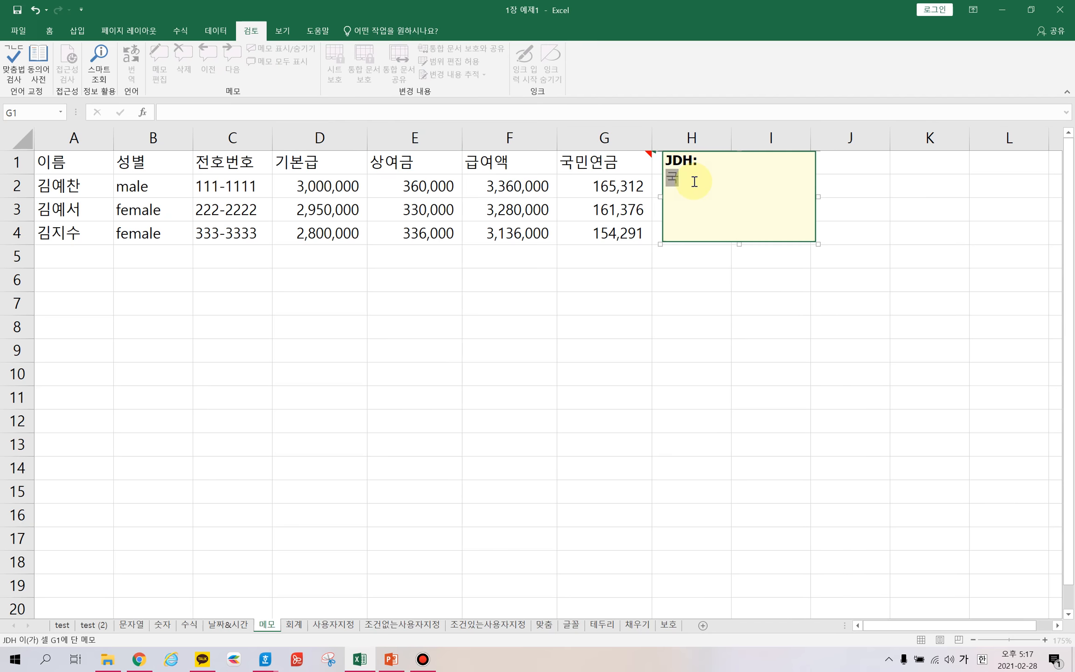
pyautogui.write('민연그ㅁ비ㅠ')
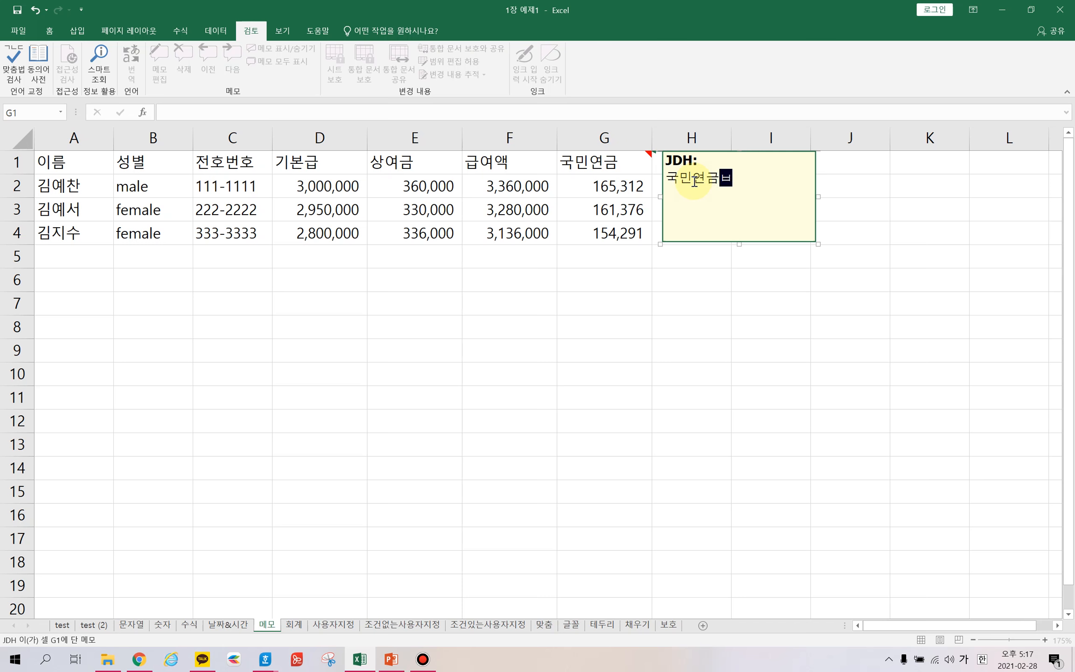
pyautogui.write('율')
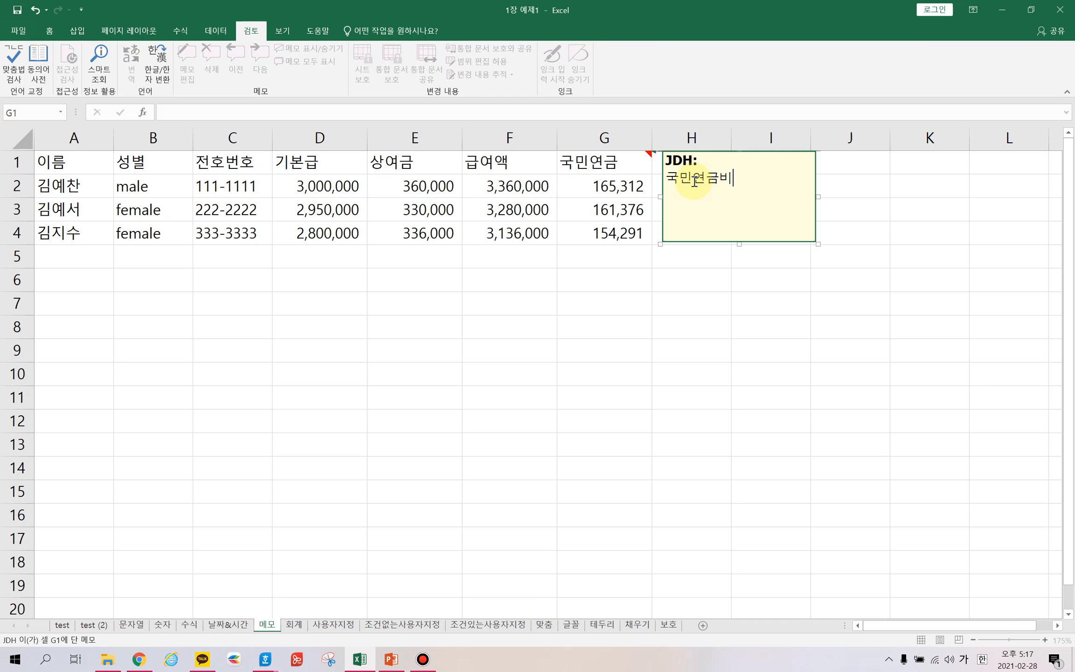
# Step: Add the line =근로소득의 4.2% to the G1 memo, finish editing and check the memo from its cell
pyautogui.press('Return')
pyautogui.write('=')
pyautogui.write('근로소드')
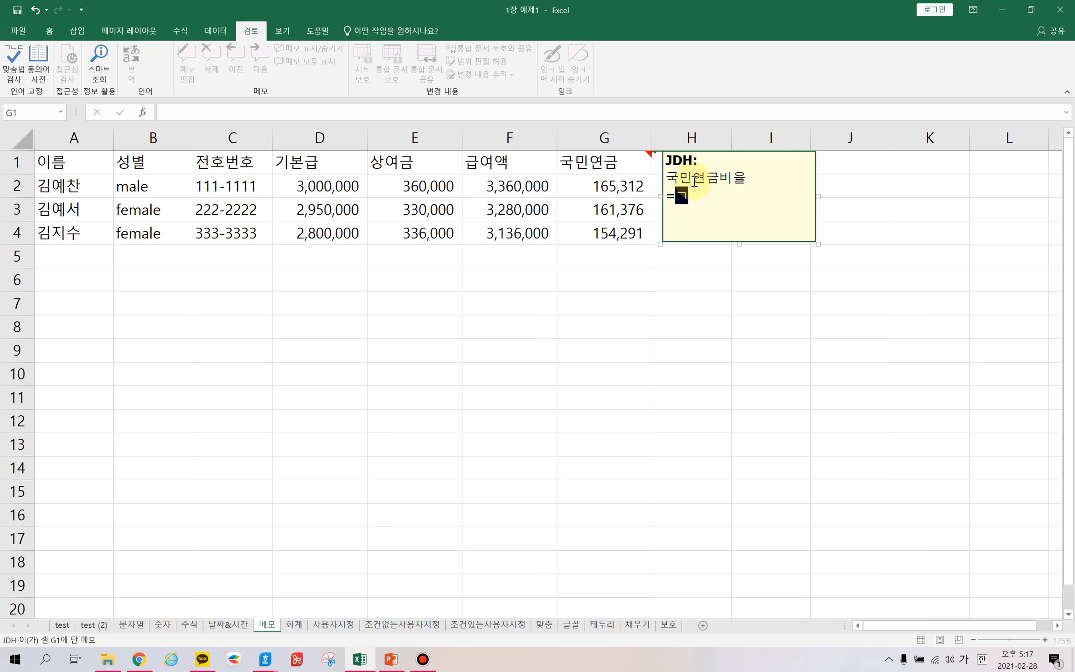
pyautogui.write('득의')
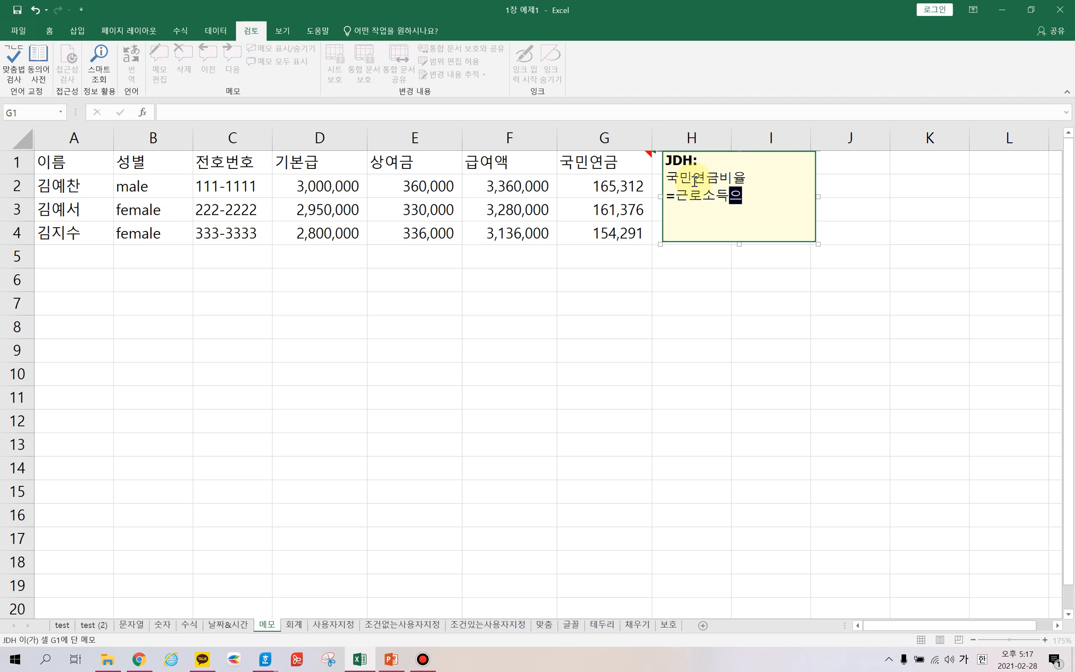
pyautogui.write(' 4.2%')
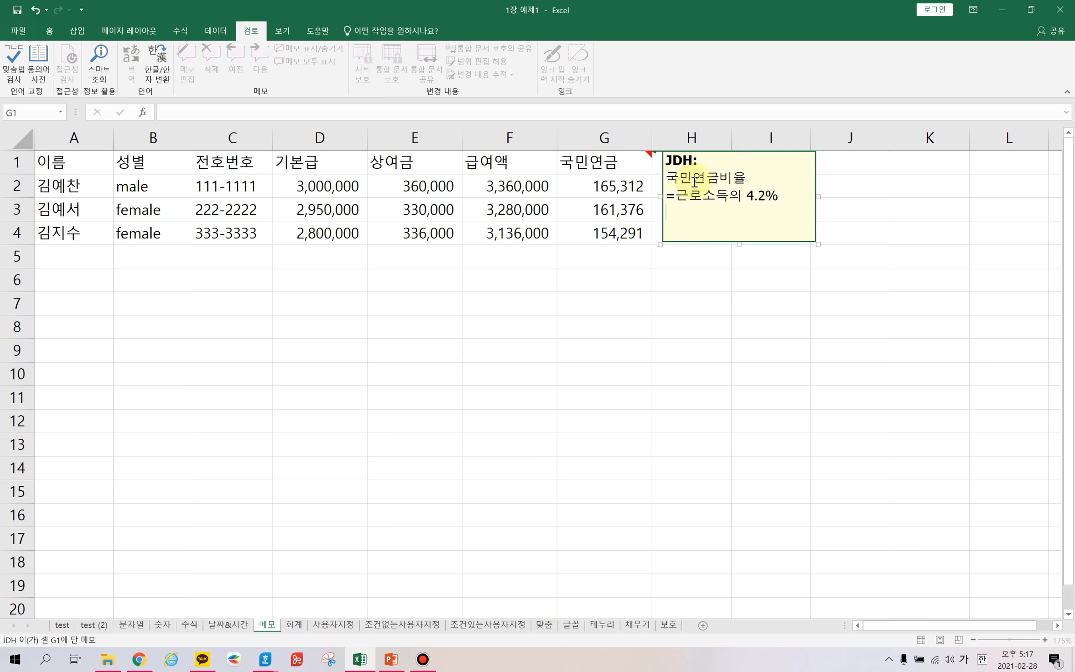
pyautogui.click(613, 164)
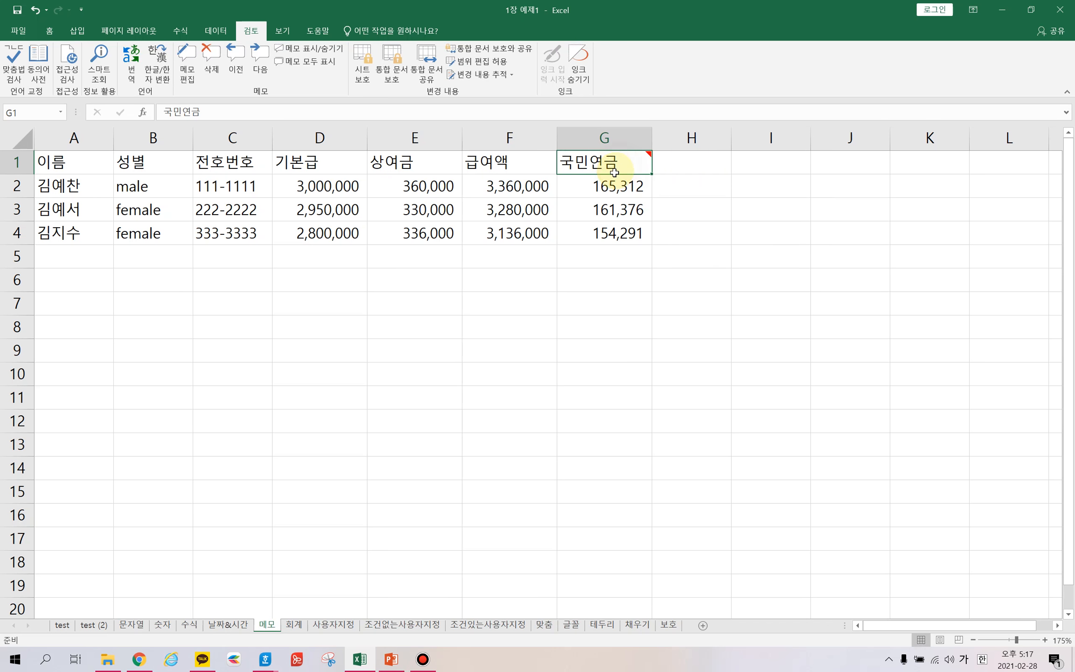
pyautogui.moveTo(649, 154)
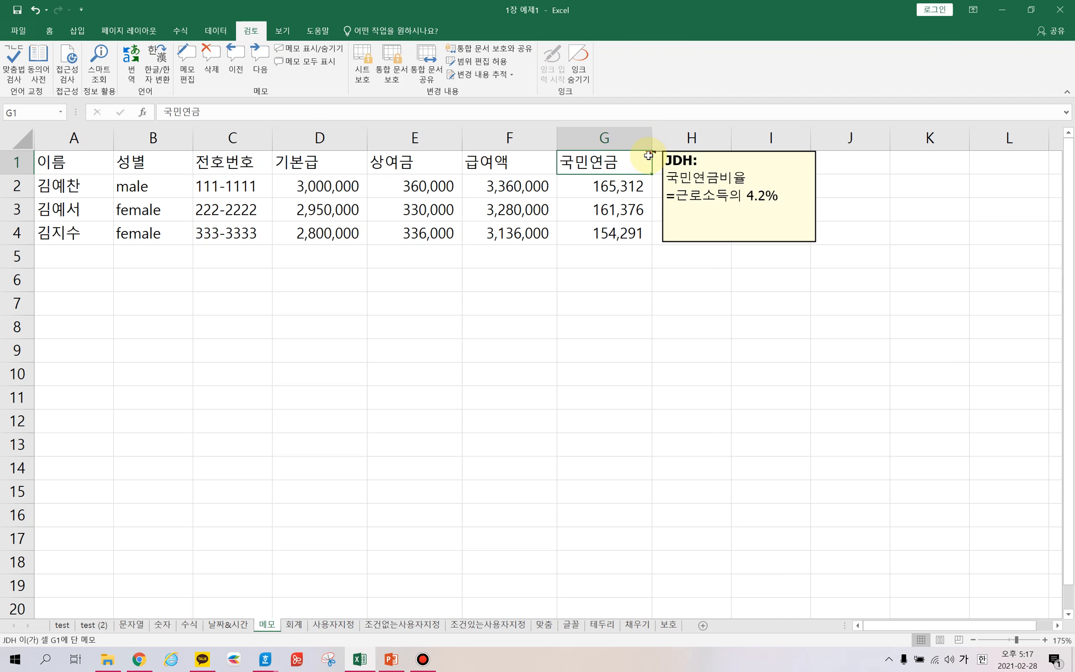
pyautogui.click(537, 233)
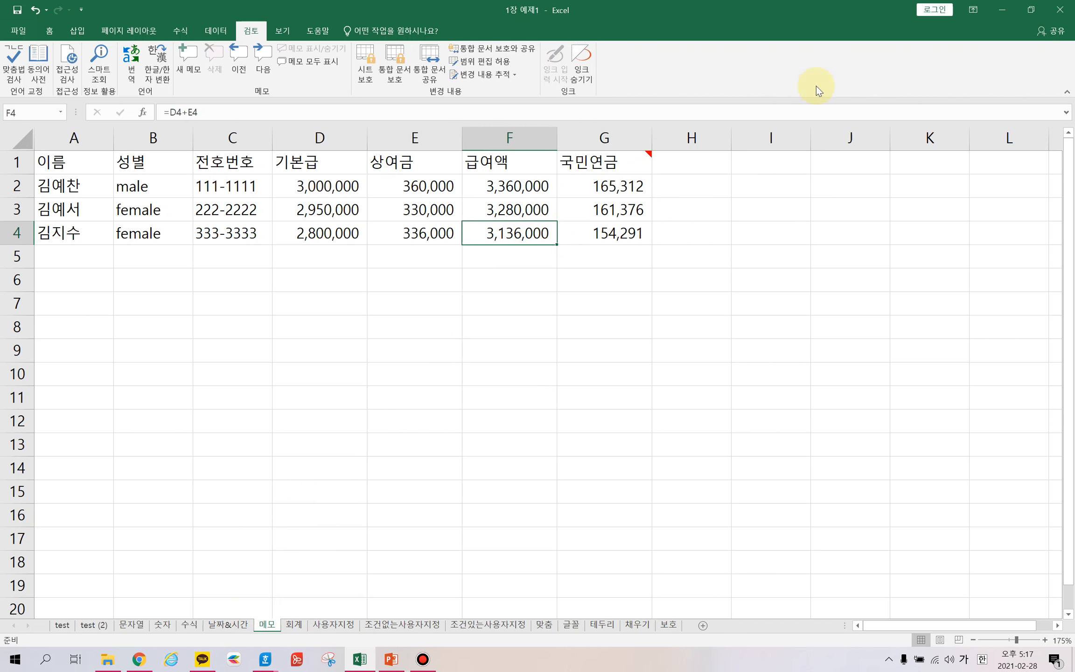
# Step: Switch to the PowerPoint presentation and review slides 12 and 13 on memos, logic and cell formatting as a slide show
pyautogui.click(1002, 9)
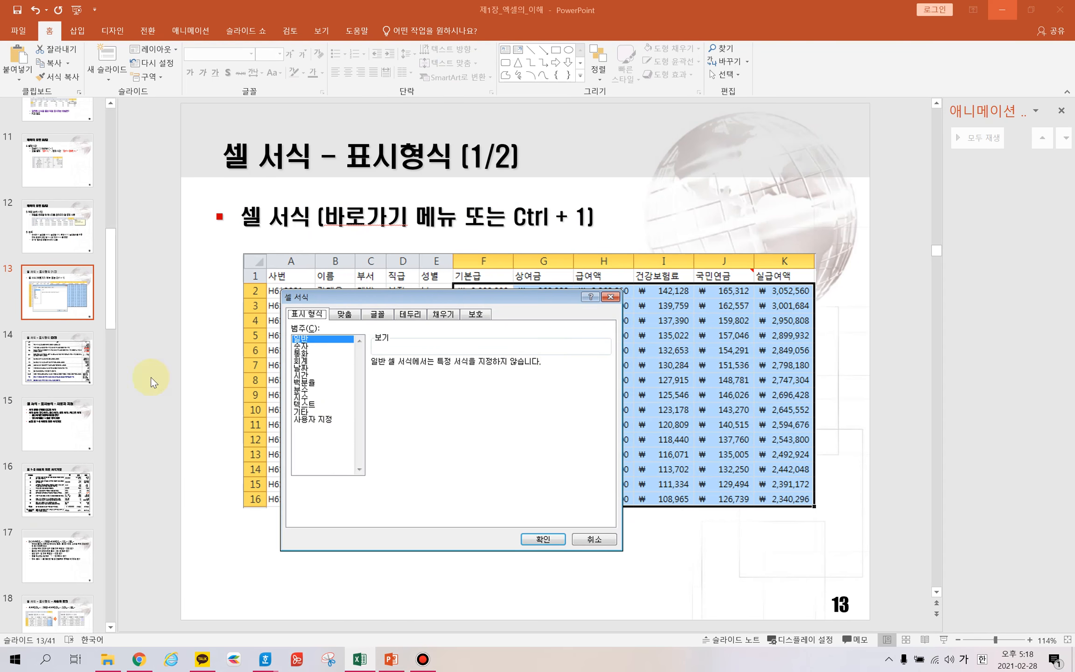
pyautogui.click(55, 231)
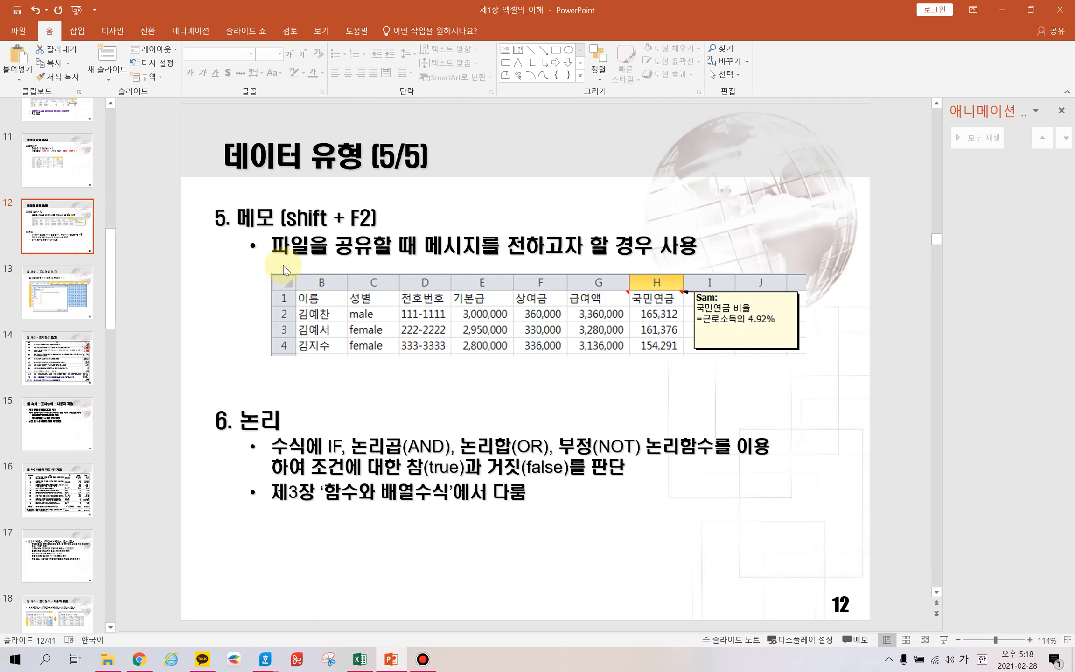
pyautogui.hotkey('shift', 'F5')
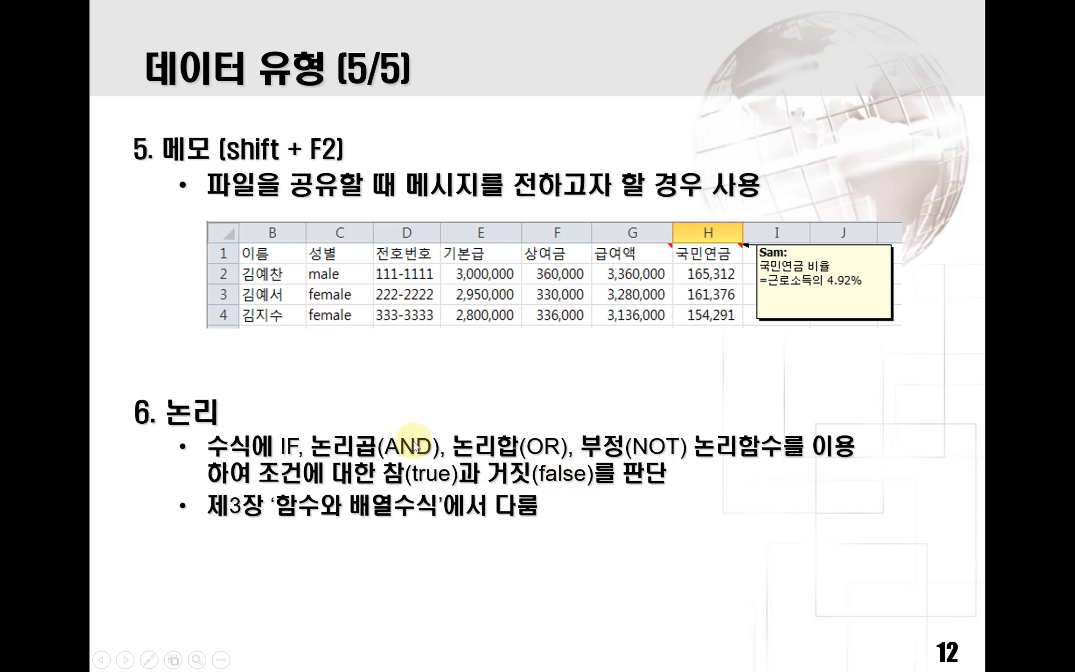
pyautogui.click(618, 371)
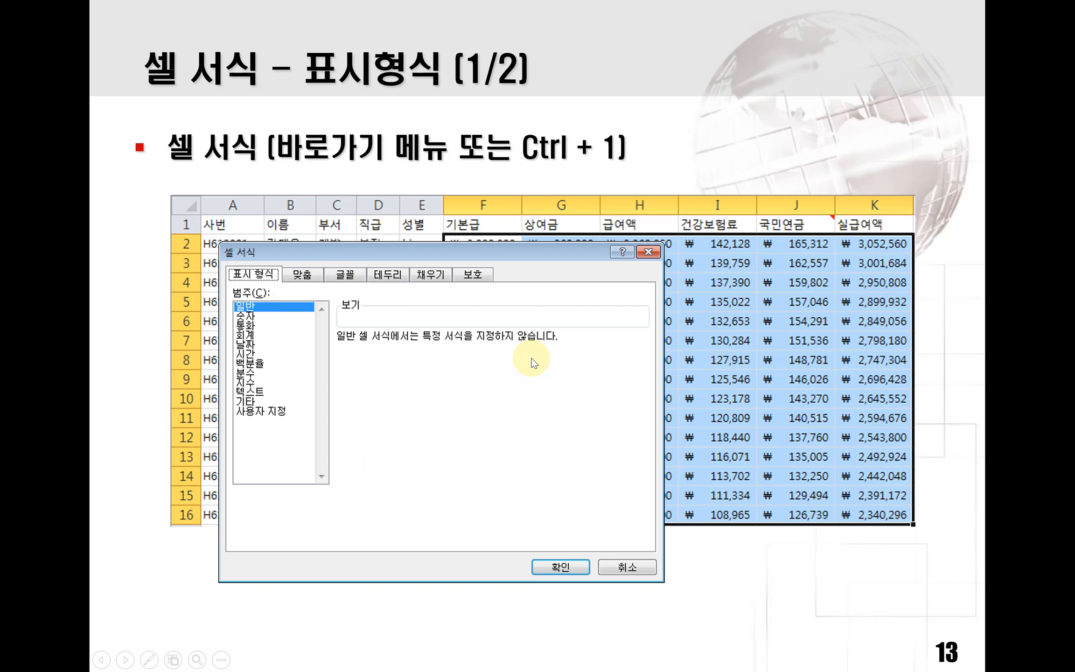
pyautogui.press('Escape')
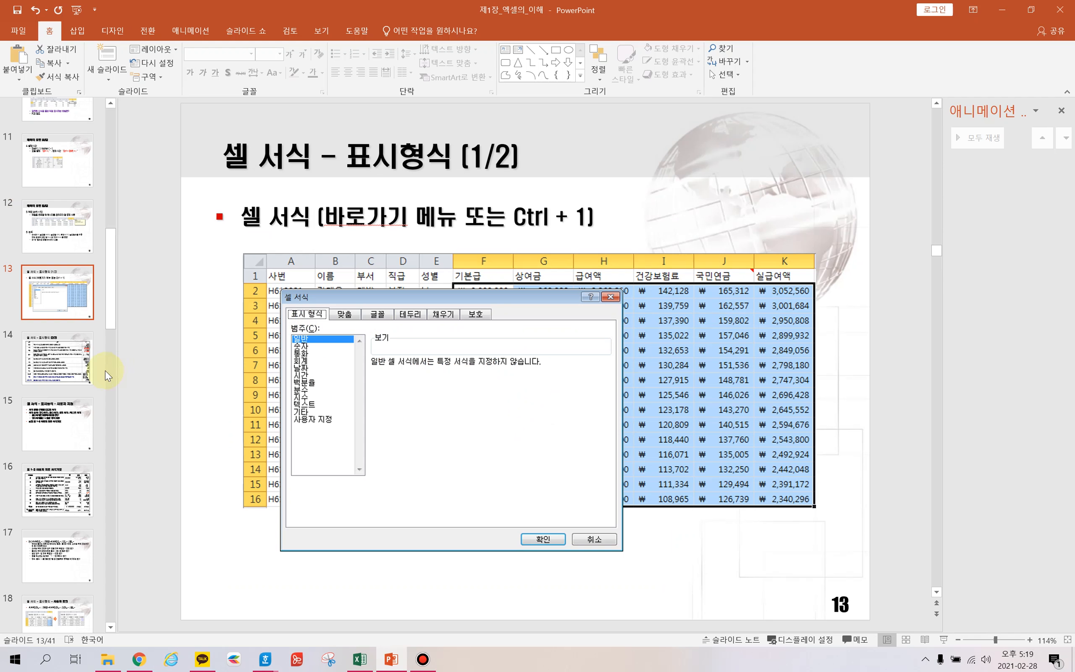
# Step: Return to the Excel workbook and select the pay figures F2:K16 on the 회계 sheet
pyautogui.click(367, 659)
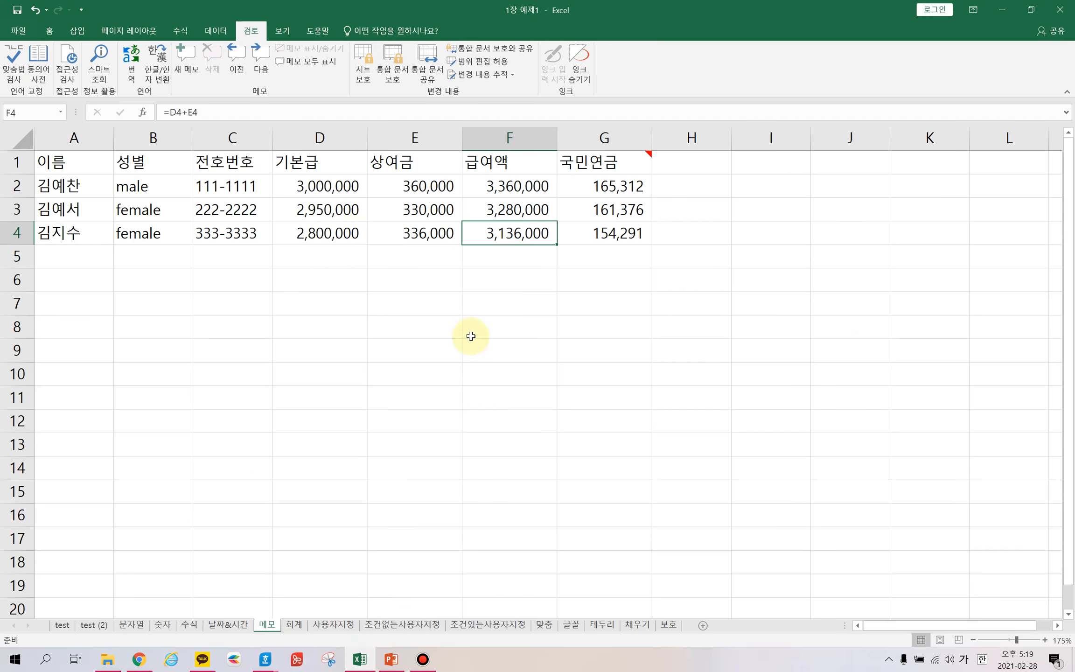
pyautogui.click(295, 625)
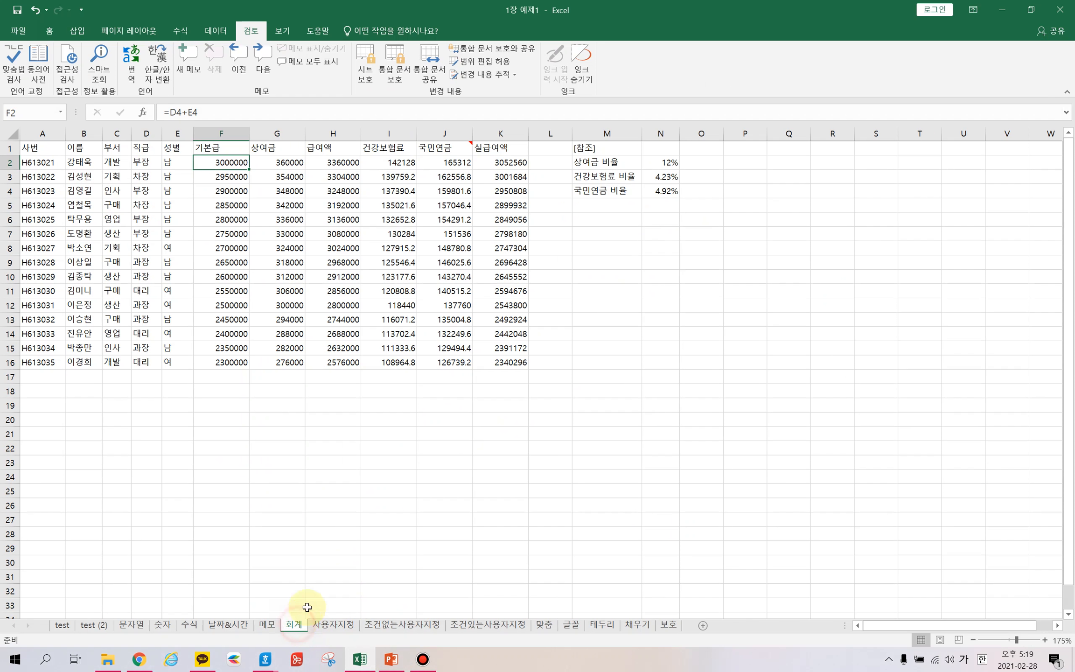
pyautogui.scroll(2, 454, 399)
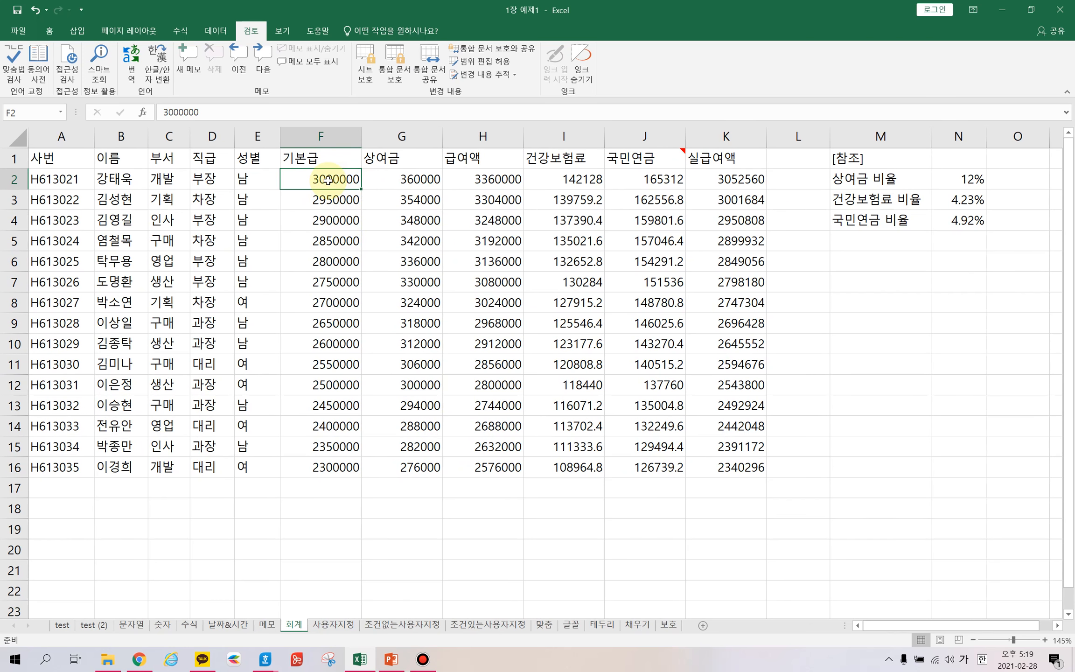
pyautogui.moveTo(322, 179); pyautogui.dragTo(717, 460)
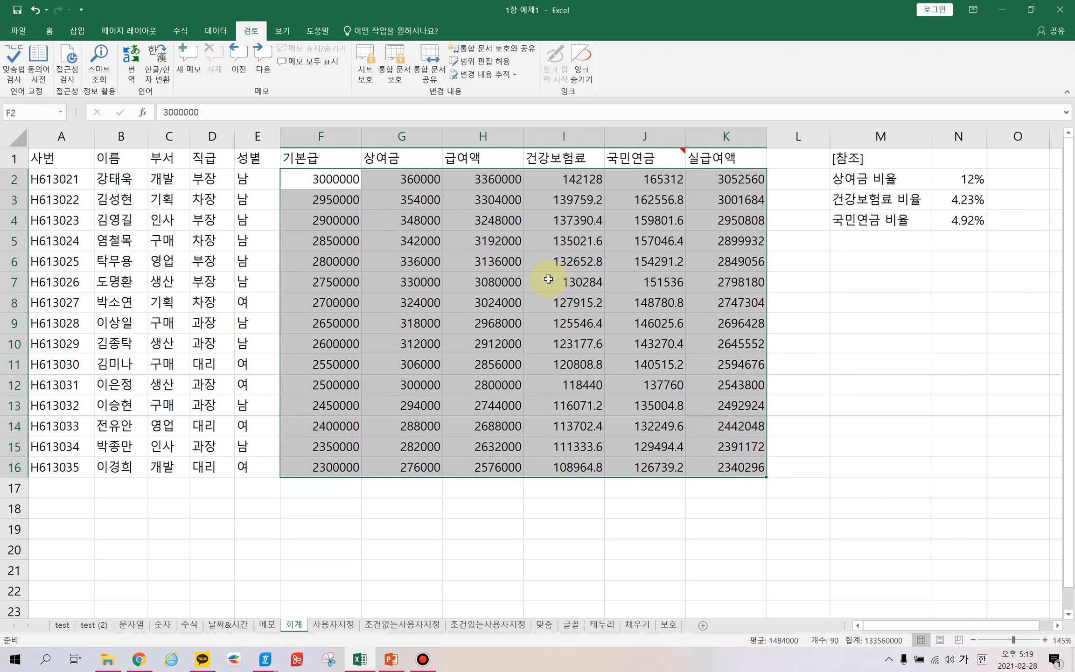
pyautogui.rightClick(478, 224)
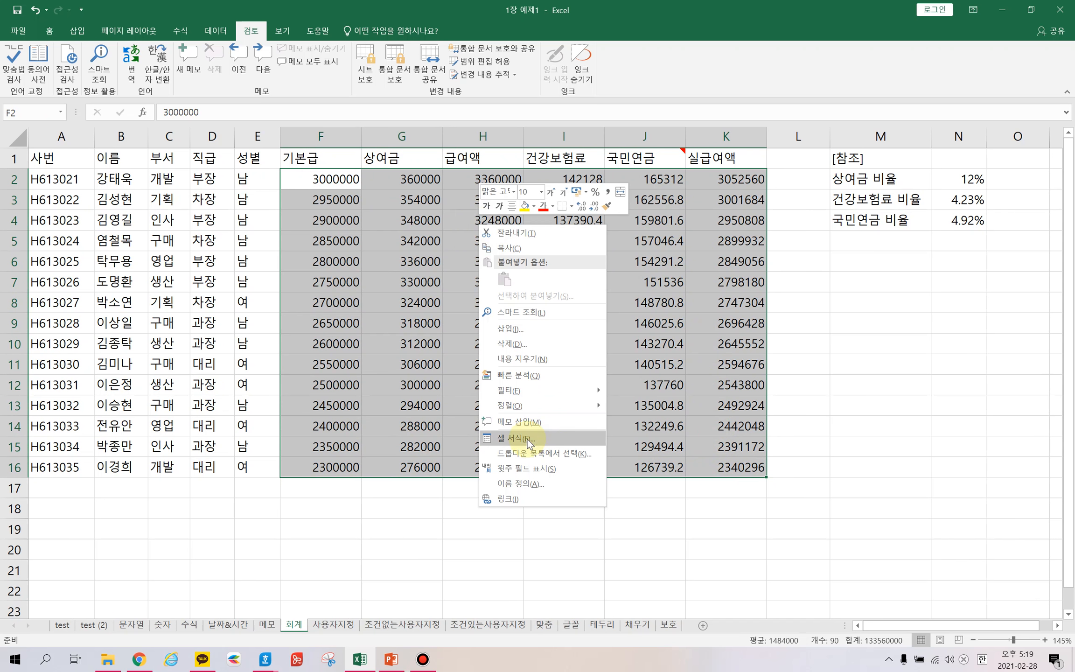
pyautogui.press('Escape')
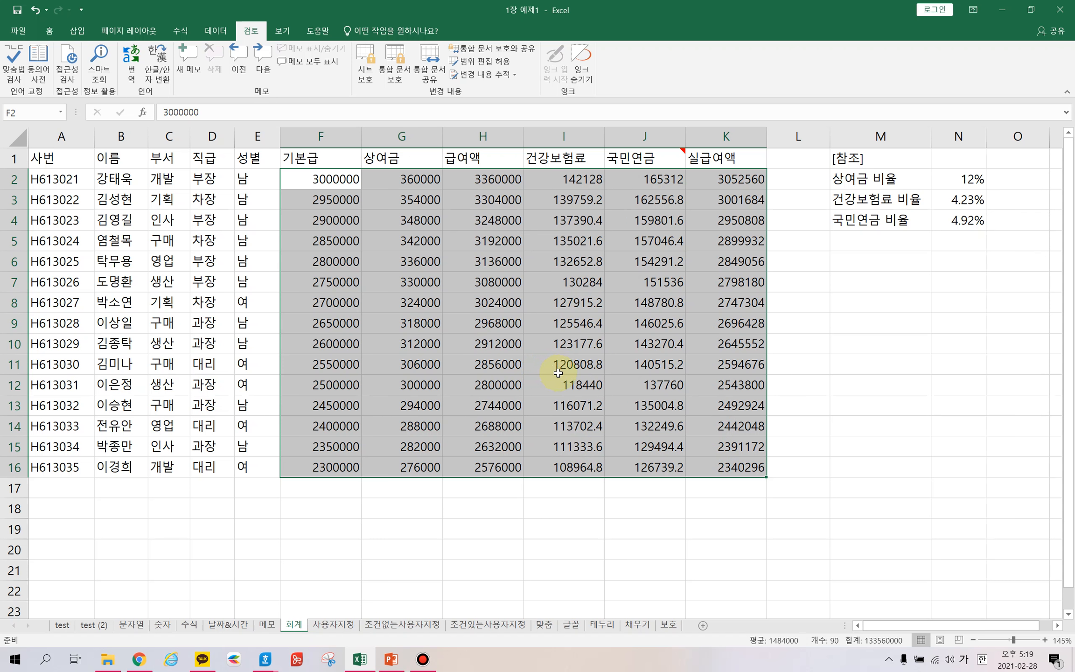
# Step: Preview the 숫자, 통화 and 회계 cell formats with 2 decimal places for F2:K16, leaving without applying any
pyautogui.hotkey('ctrl', '1')
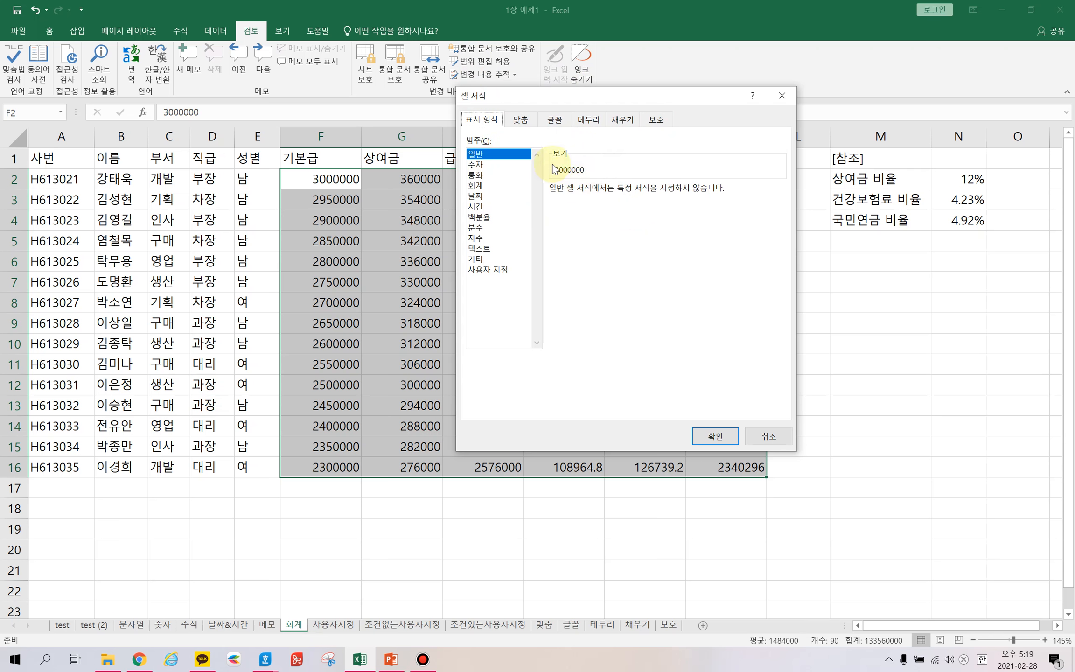
pyautogui.click(476, 165)
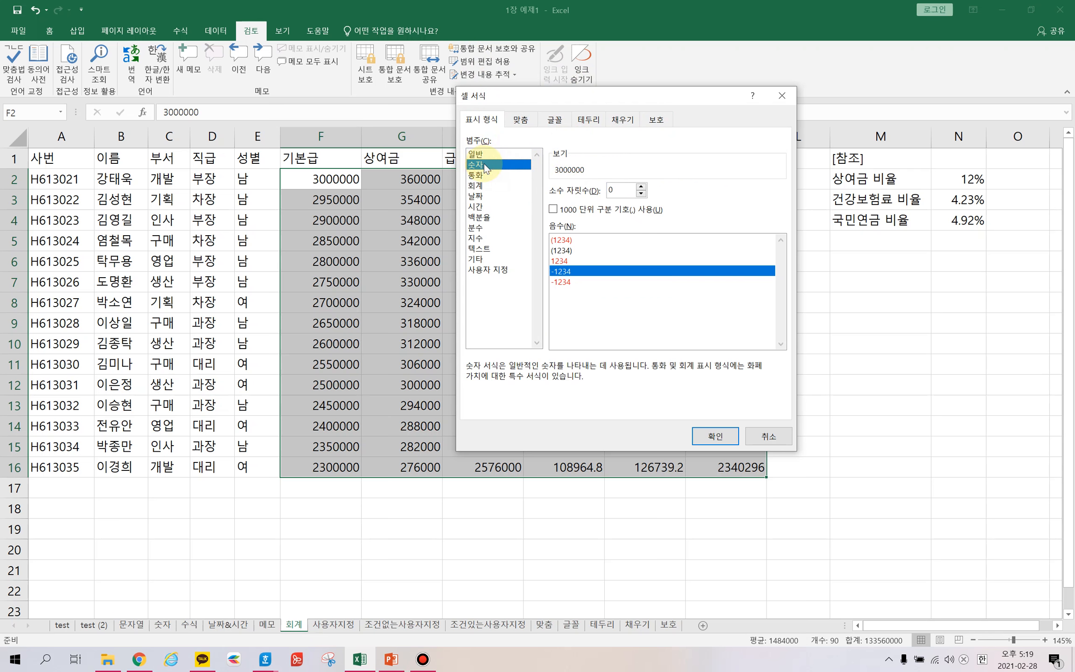
pyautogui.click(568, 240)
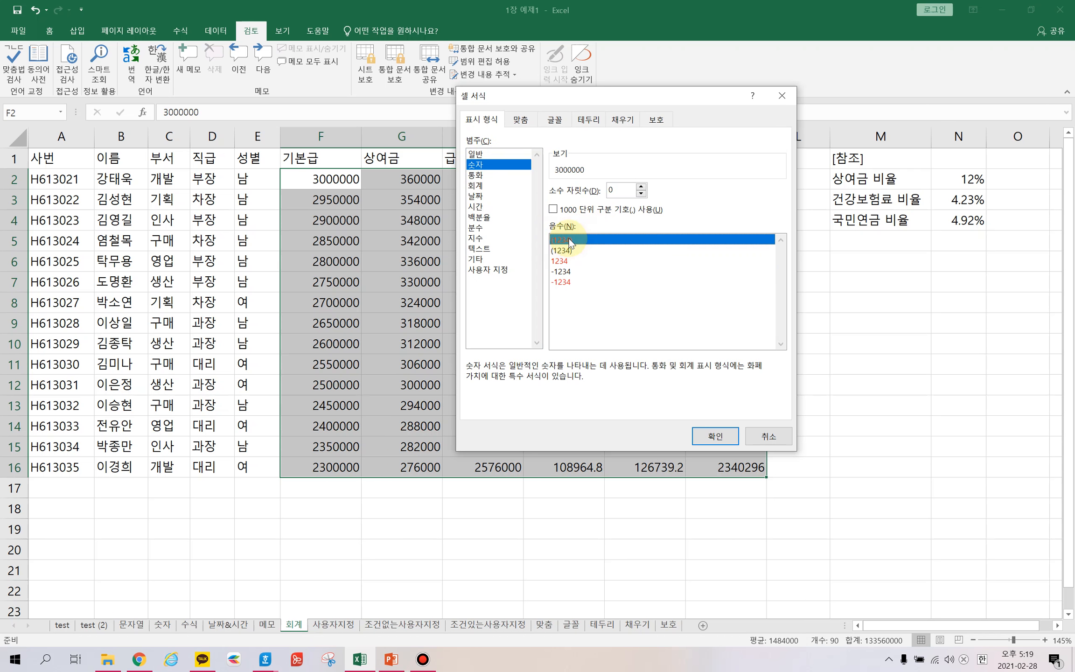
pyautogui.click(642, 187)
pyautogui.click(642, 186)
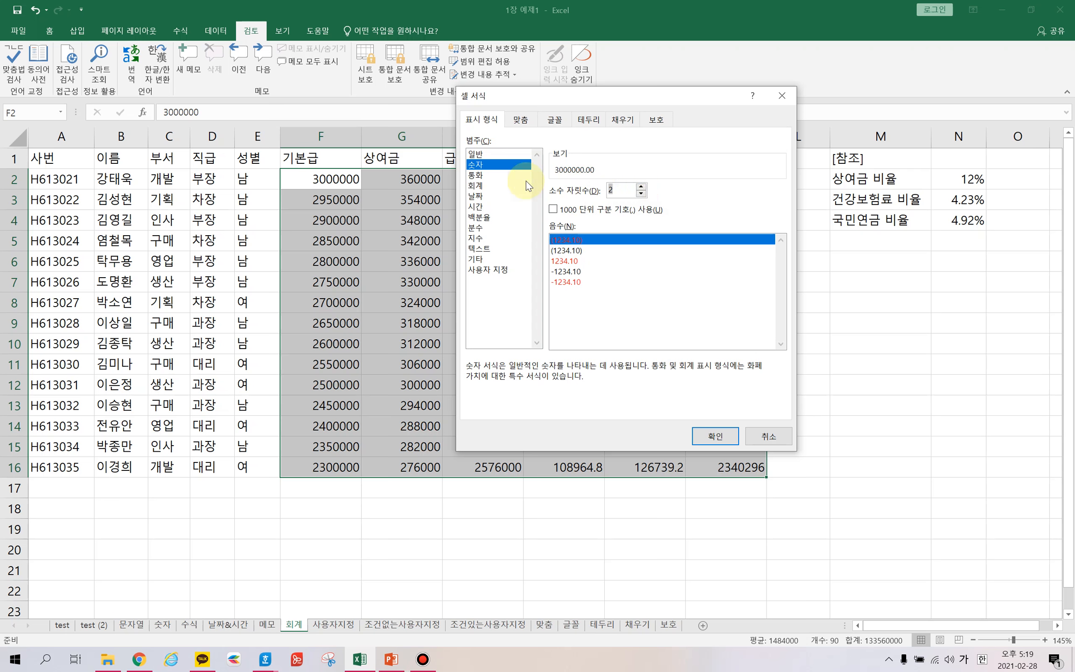
pyautogui.click(484, 175)
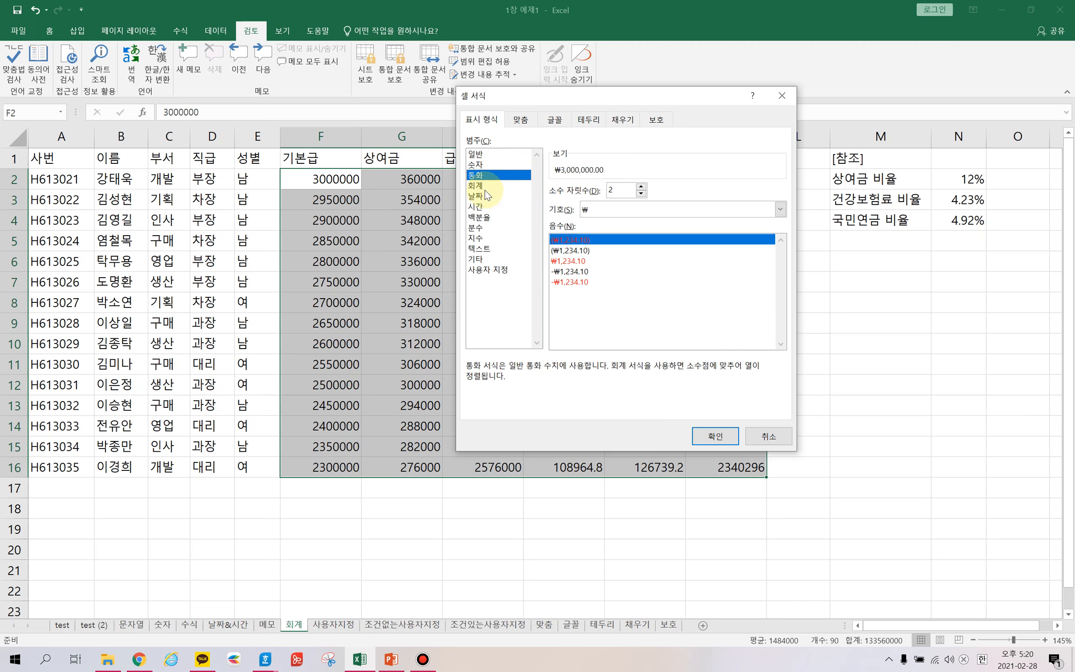
pyautogui.click(480, 186)
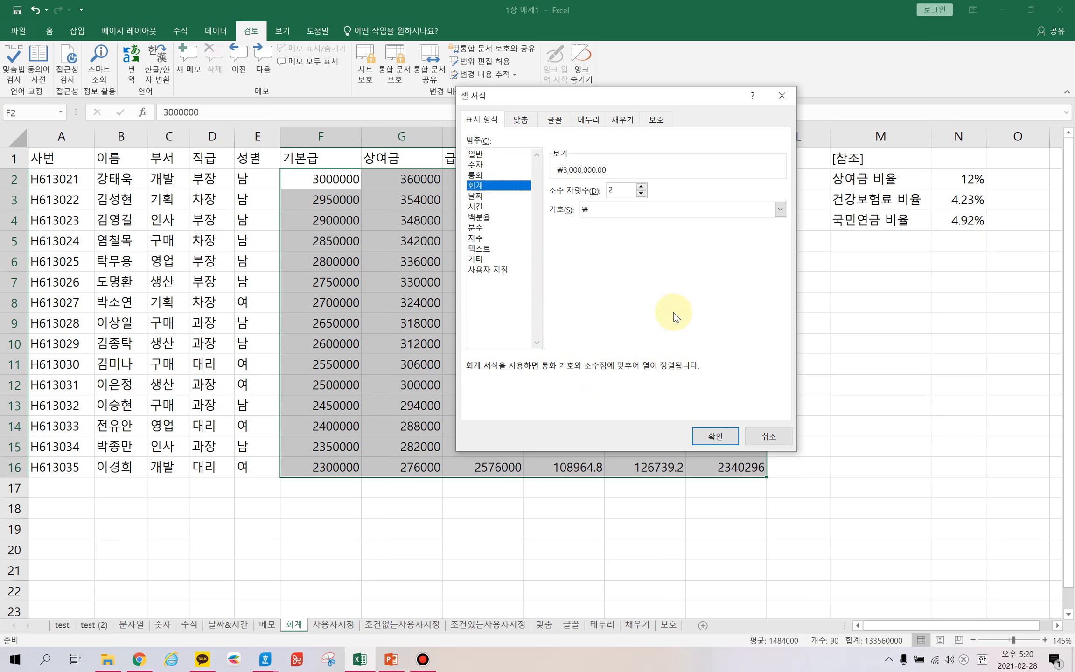
pyautogui.press('Escape')
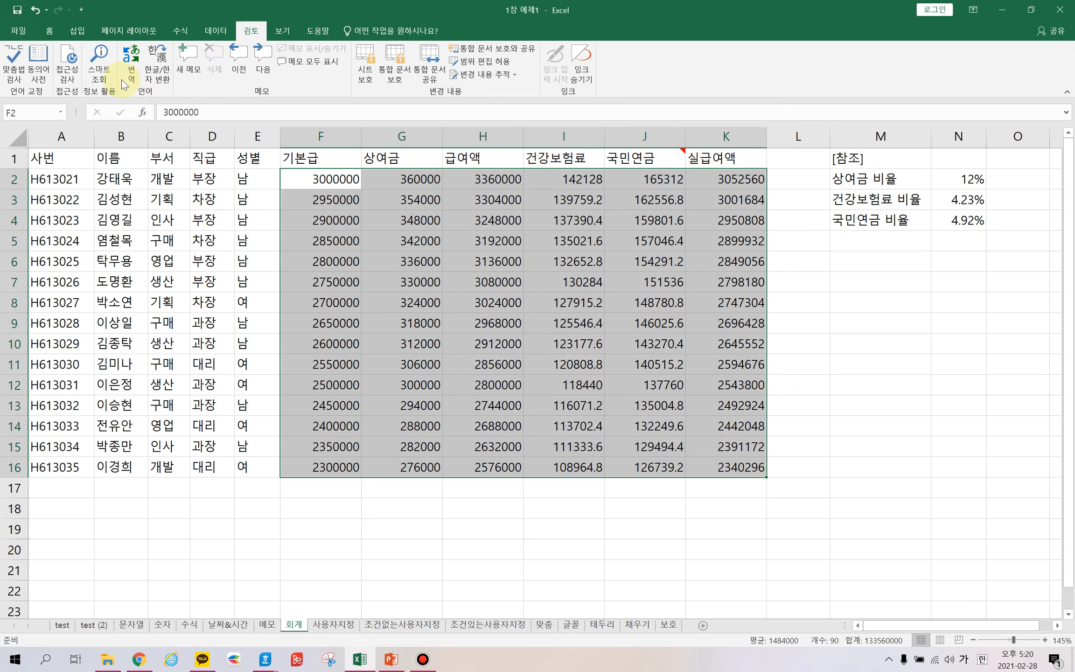
# Step: Apply the ₩ 한국어 accounting number format to the selected pay figures F2:K16
pyautogui.click(49, 31)
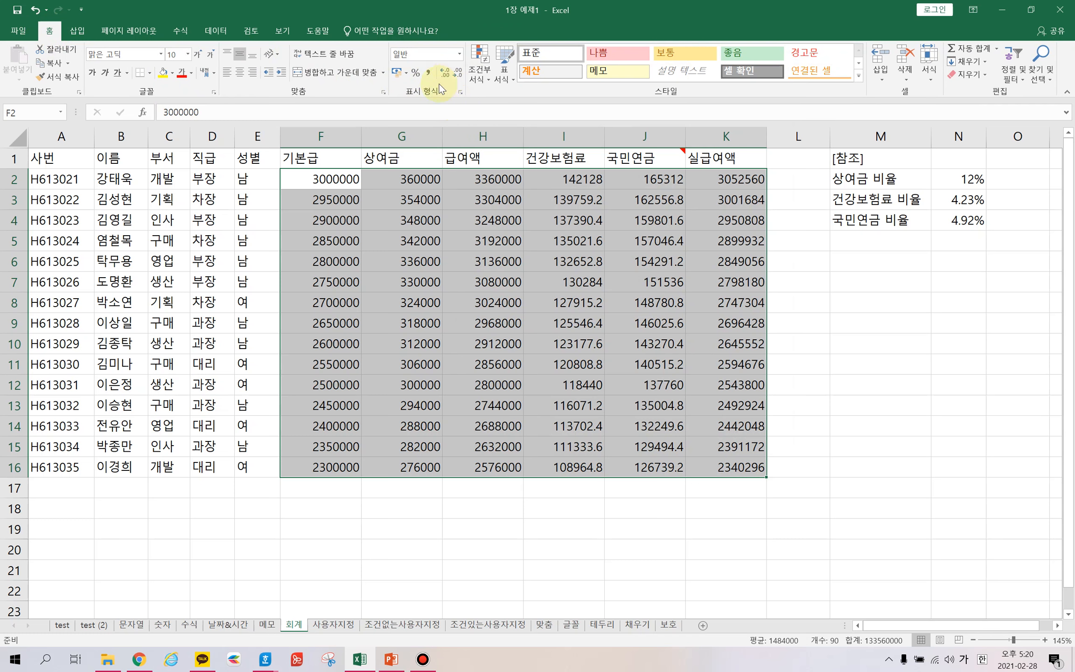
pyautogui.click(407, 75)
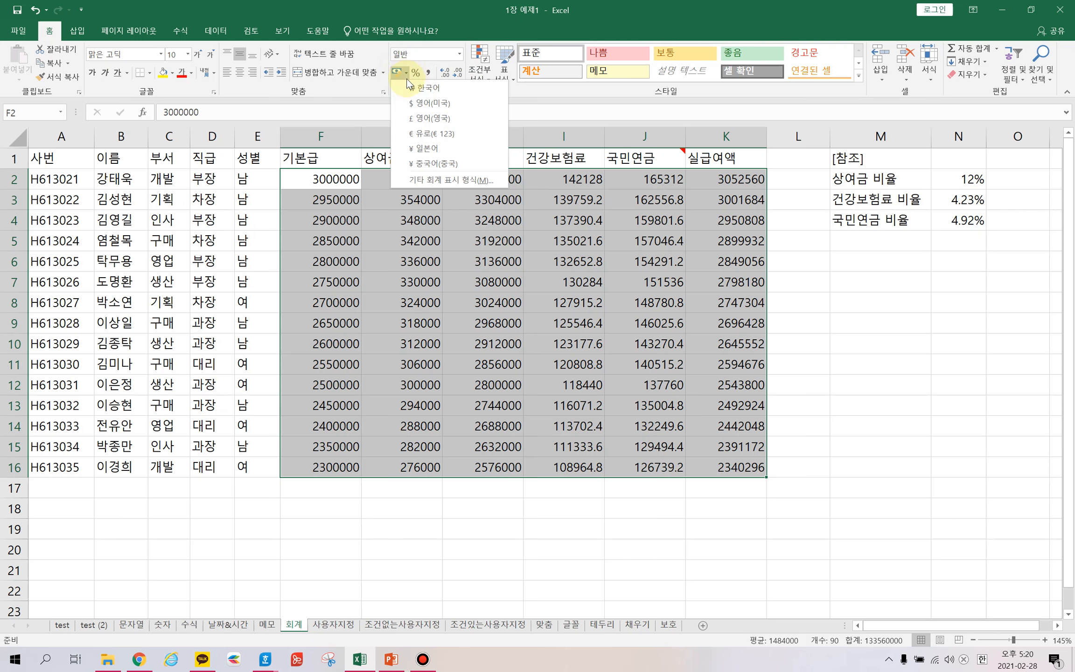
pyautogui.click(448, 87)
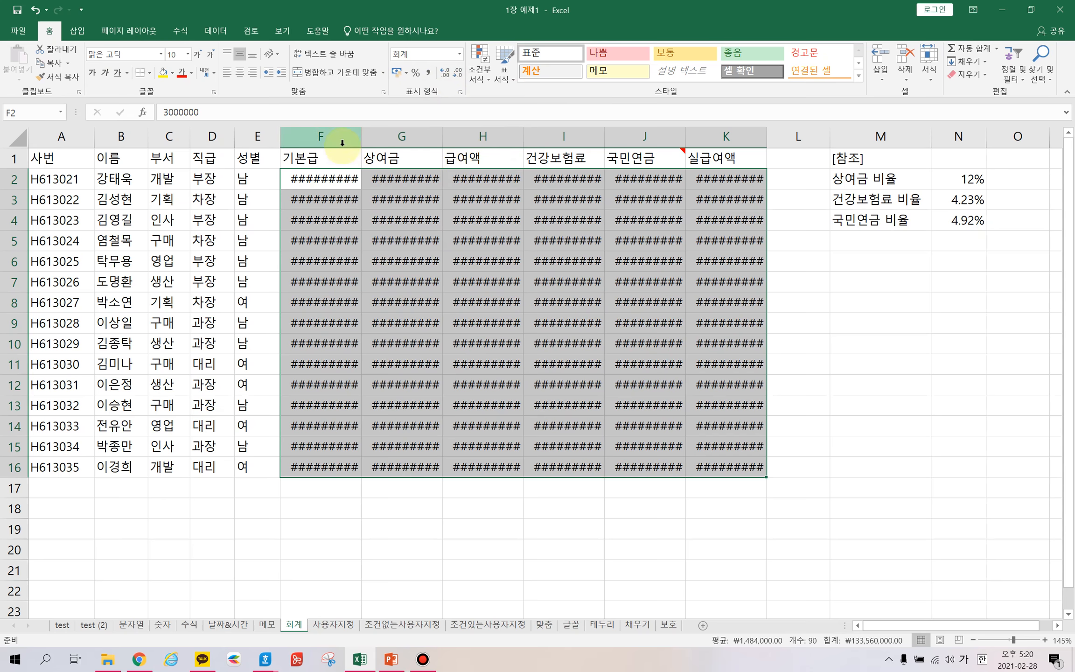
# Step: Try a manual widening of columns F to K, undo it, and autofit their widths to the contents
pyautogui.moveTo(338, 137); pyautogui.dragTo(736, 146)
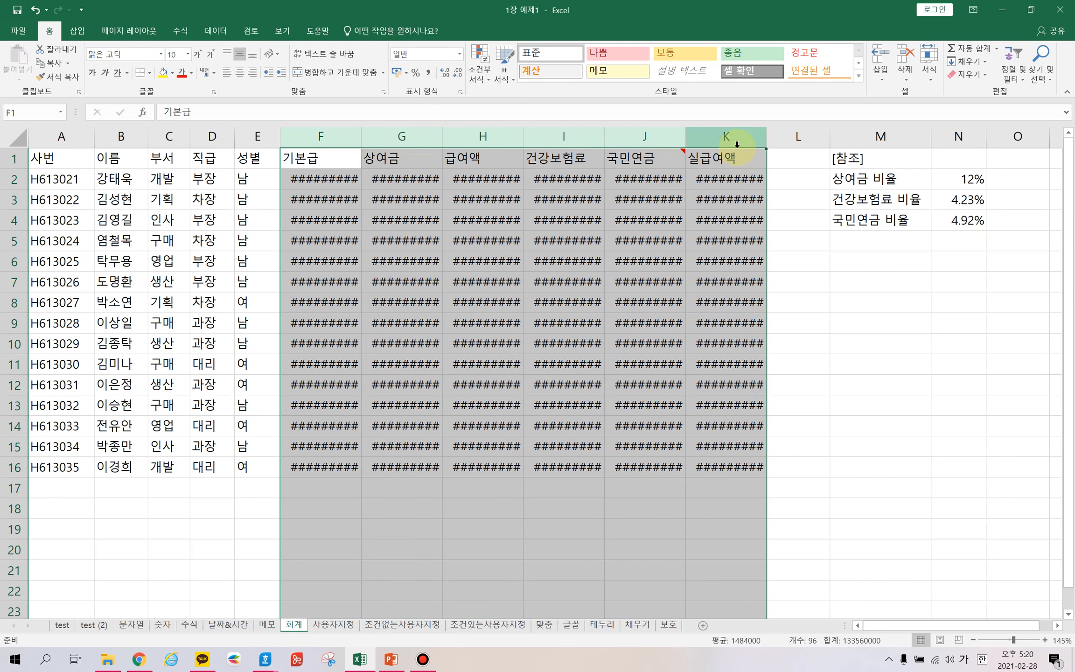
pyautogui.moveTo(519, 144); pyautogui.dragTo(541, 138)
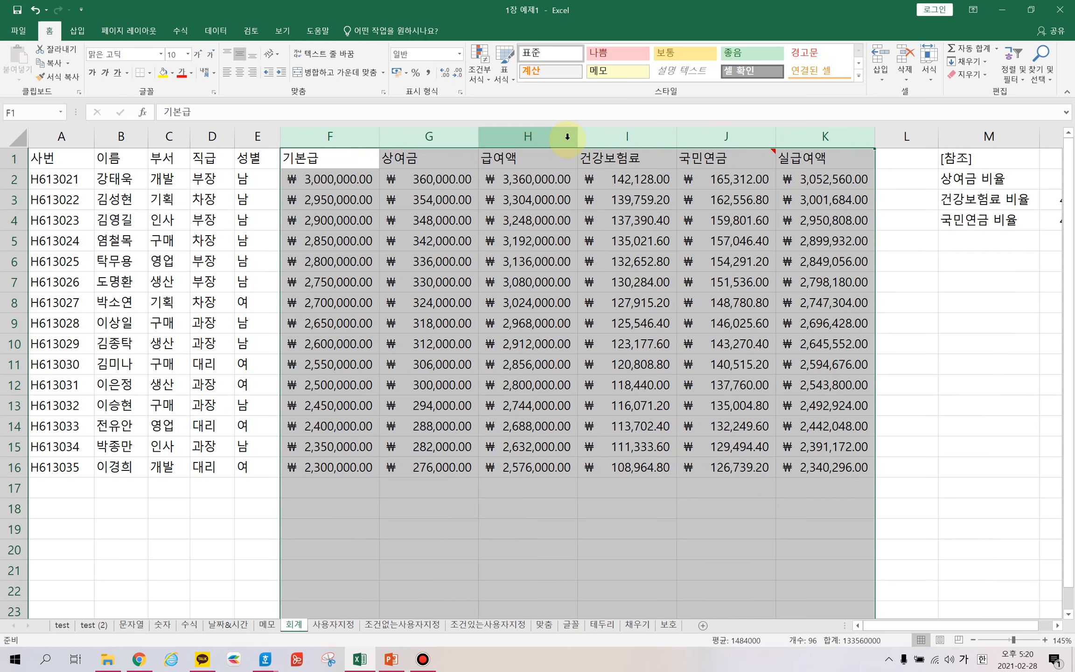
pyautogui.hotkey('ctrl', 'z')
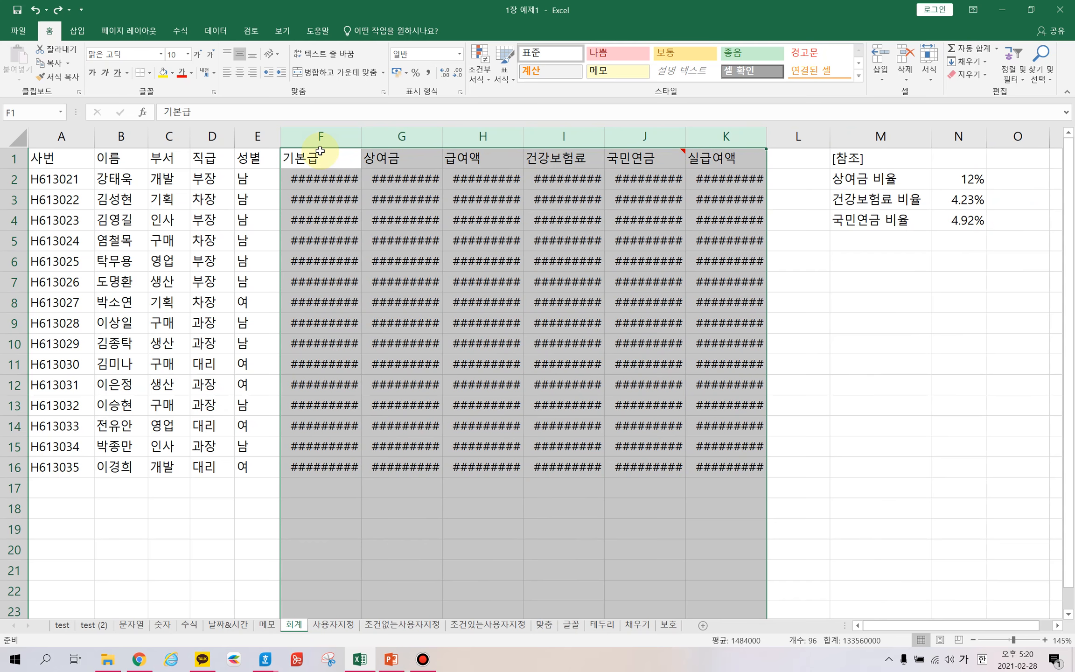
pyautogui.doubleClick(443, 138)
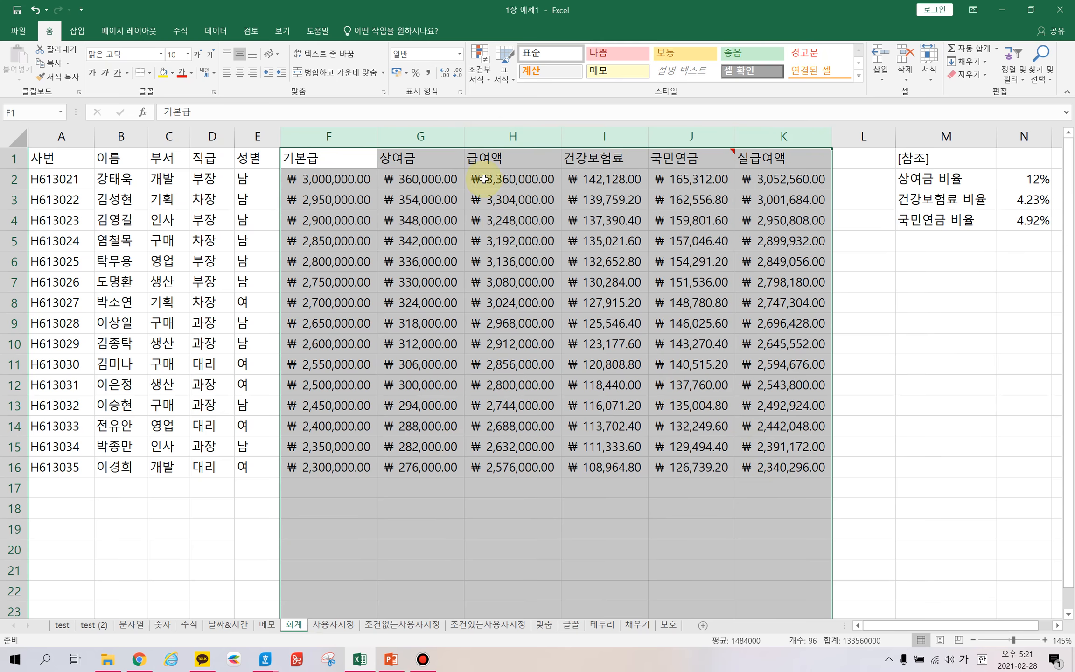
pyautogui.click(487, 390)
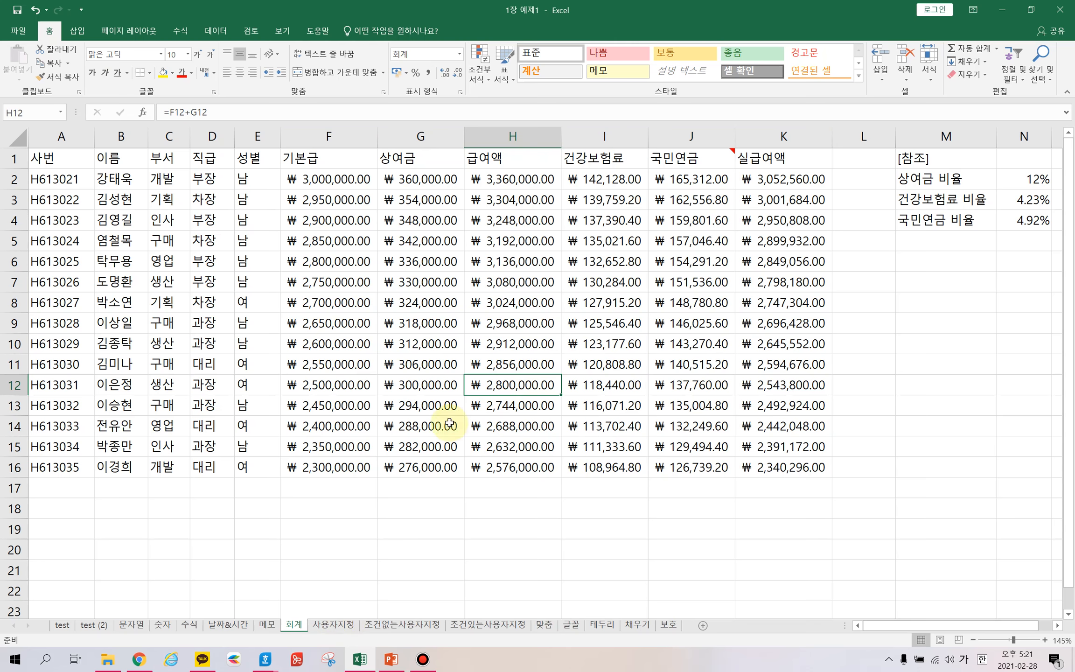
# Step: Switch to the PowerPoint presentation and review slide 14 on the cell display format categories as a slide show
pyautogui.moveTo(389, 665)
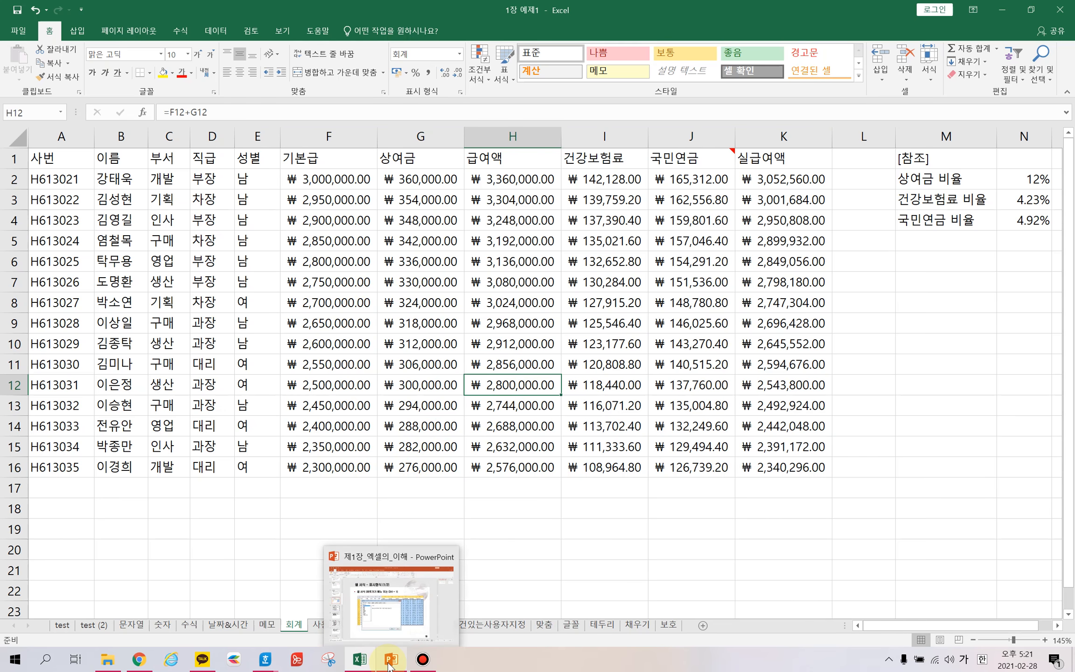
pyautogui.click(390, 665)
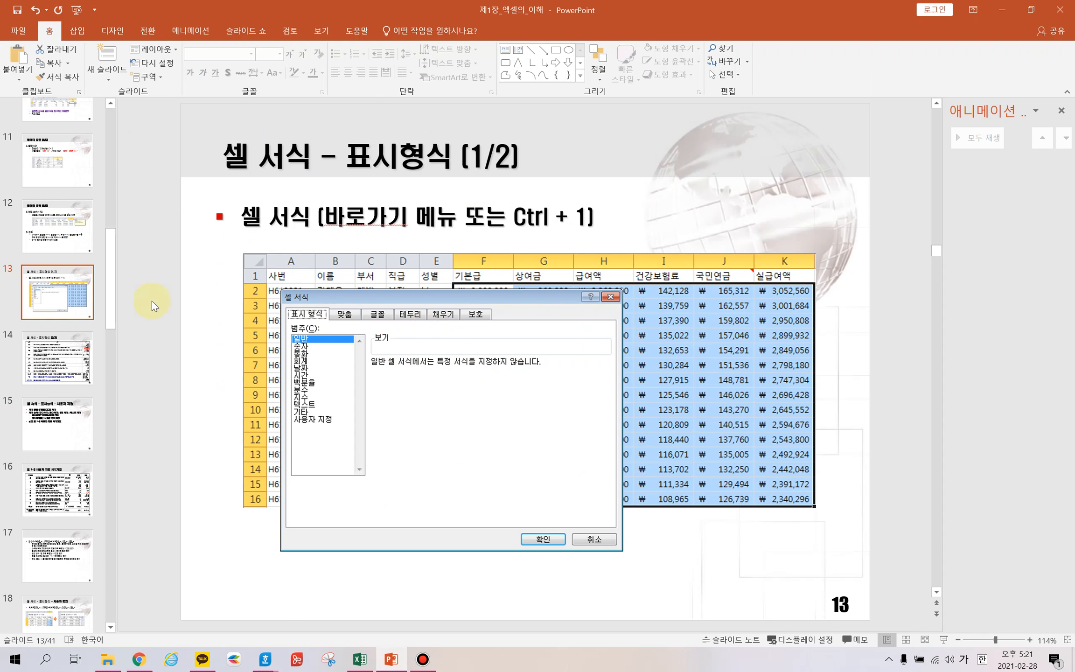
pyautogui.click(52, 362)
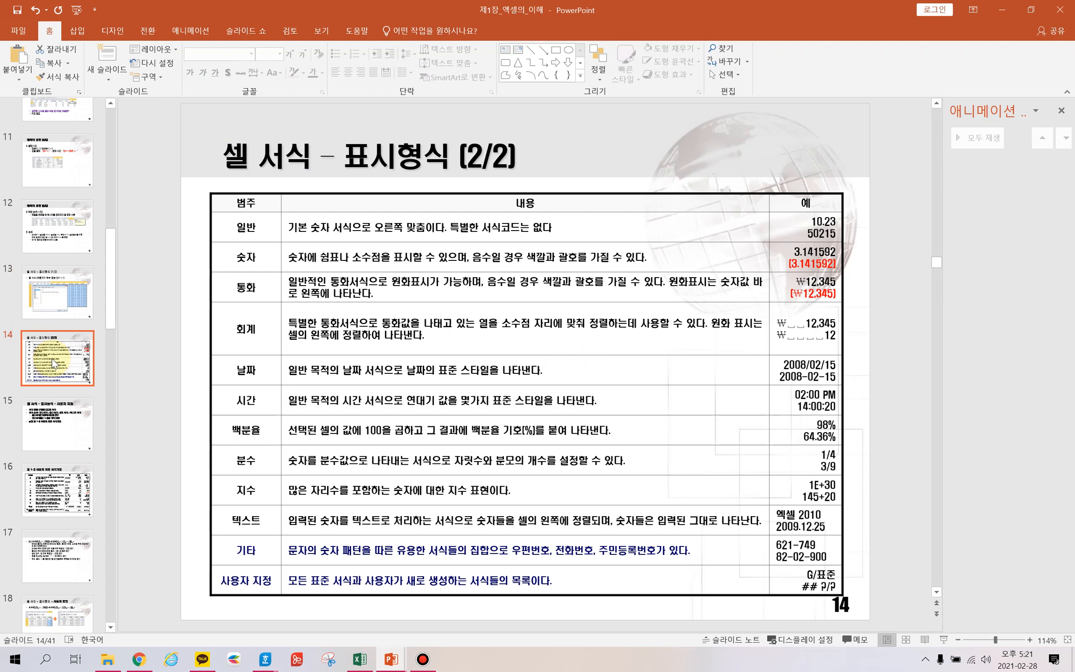
pyautogui.hotkey('shift', 'F5')
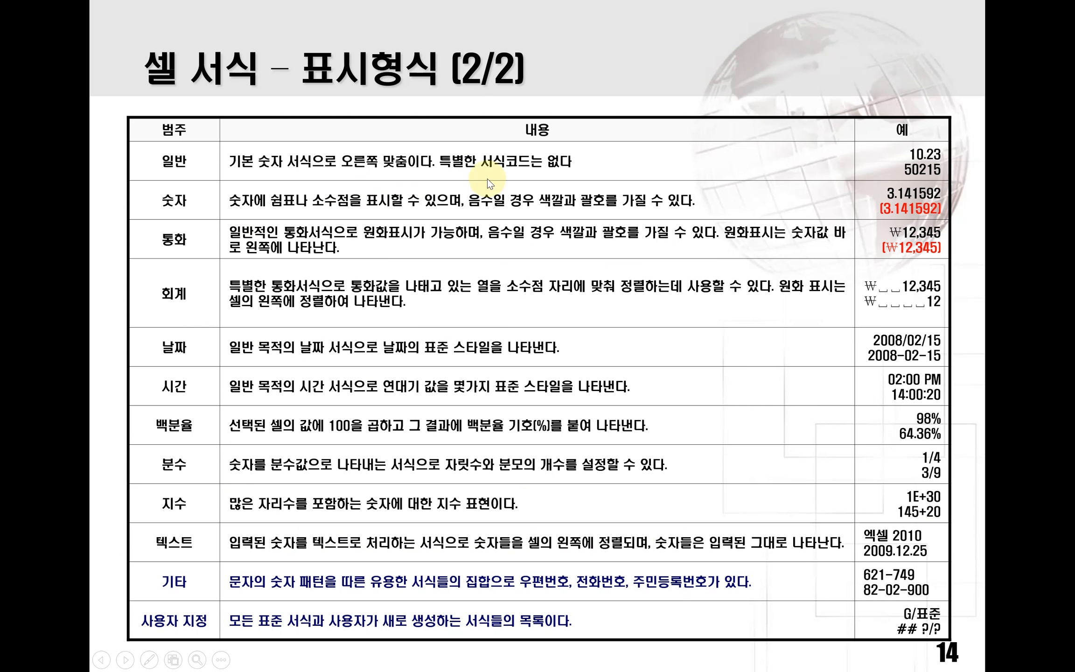
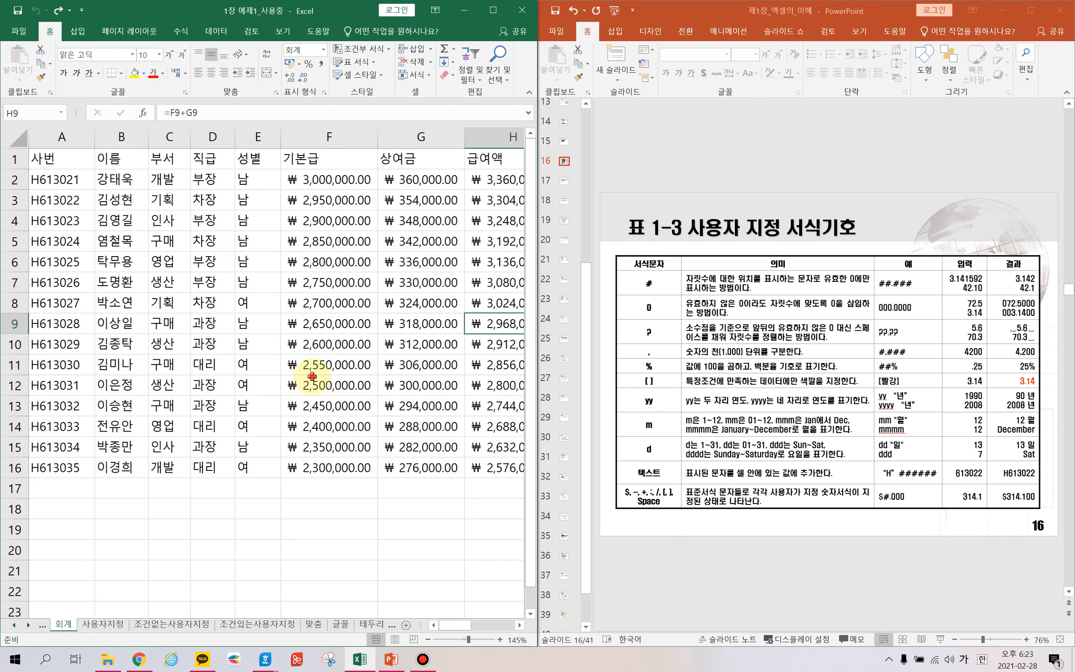
# Step: Add a blank worksheet directly after the 회계 sheet in the Excel workbook
pyautogui.click(312, 377)
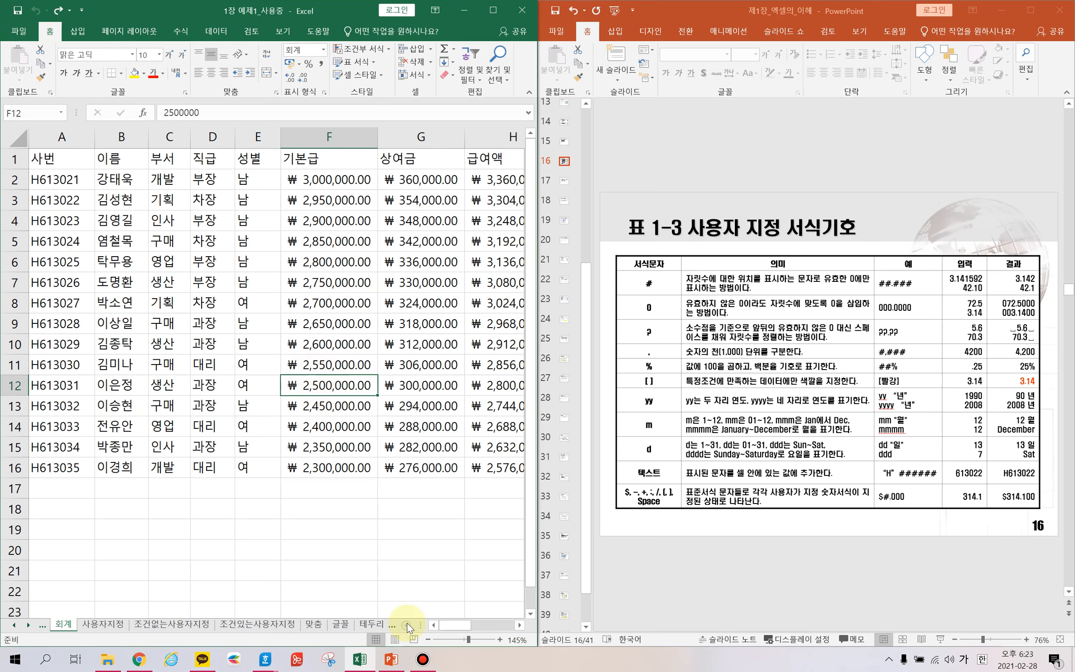
pyautogui.click(27, 625)
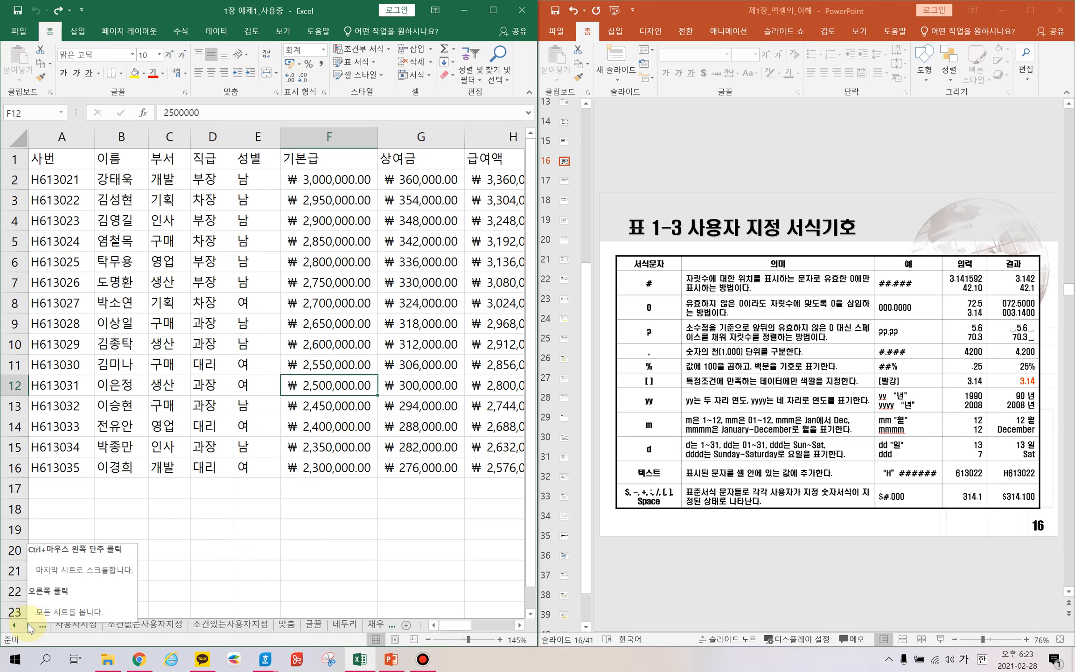
pyautogui.click(15, 625)
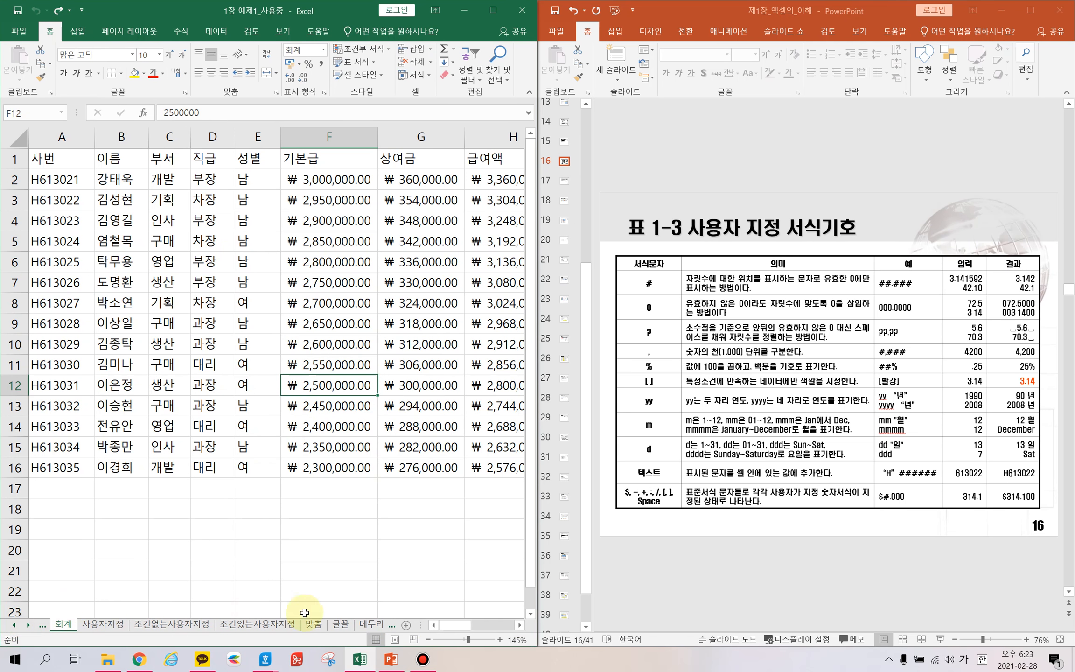
pyautogui.click(408, 626)
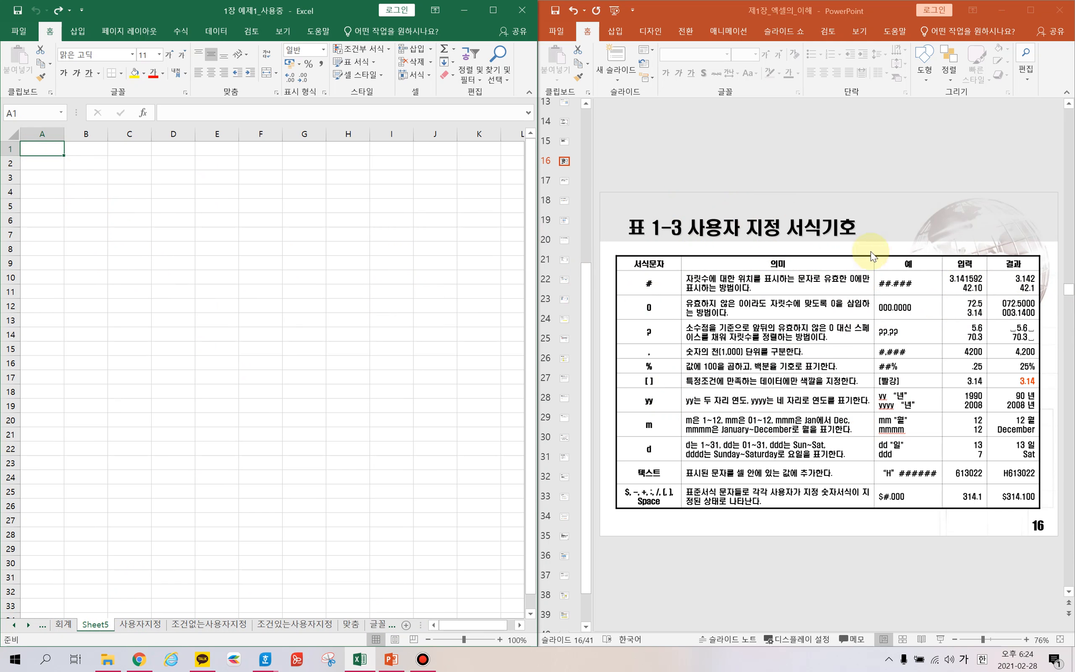
# Step: Enter the sample values 3.141592, 42.10, 72.5 and 3.14 in cells A1 to A4 of the blank sheet
pyautogui.click(964, 281)
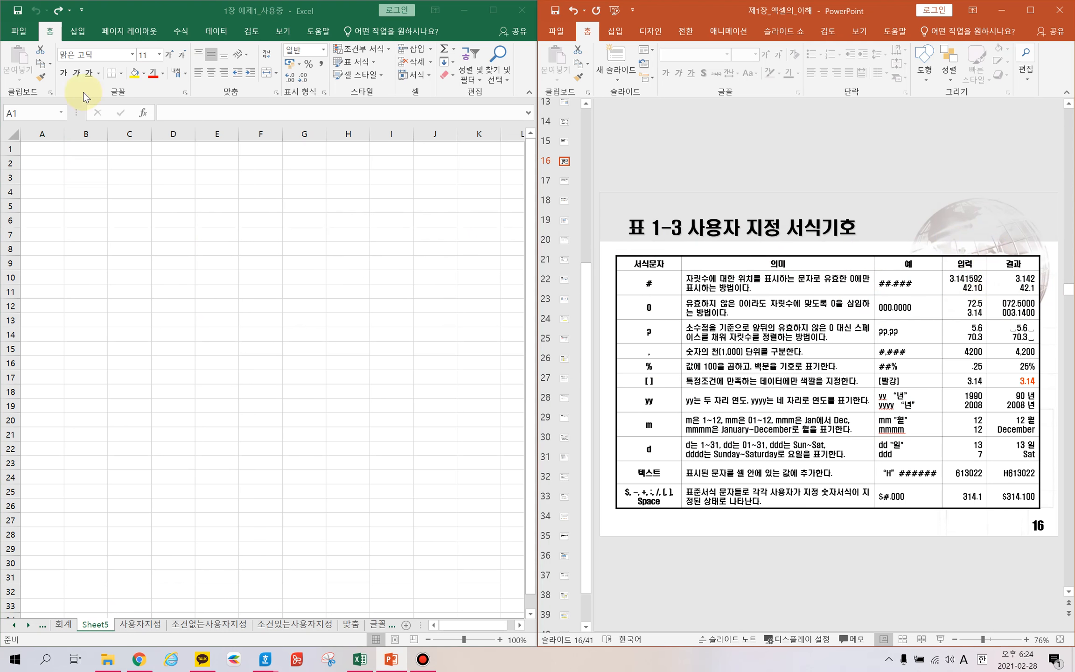
pyautogui.click(55, 149)
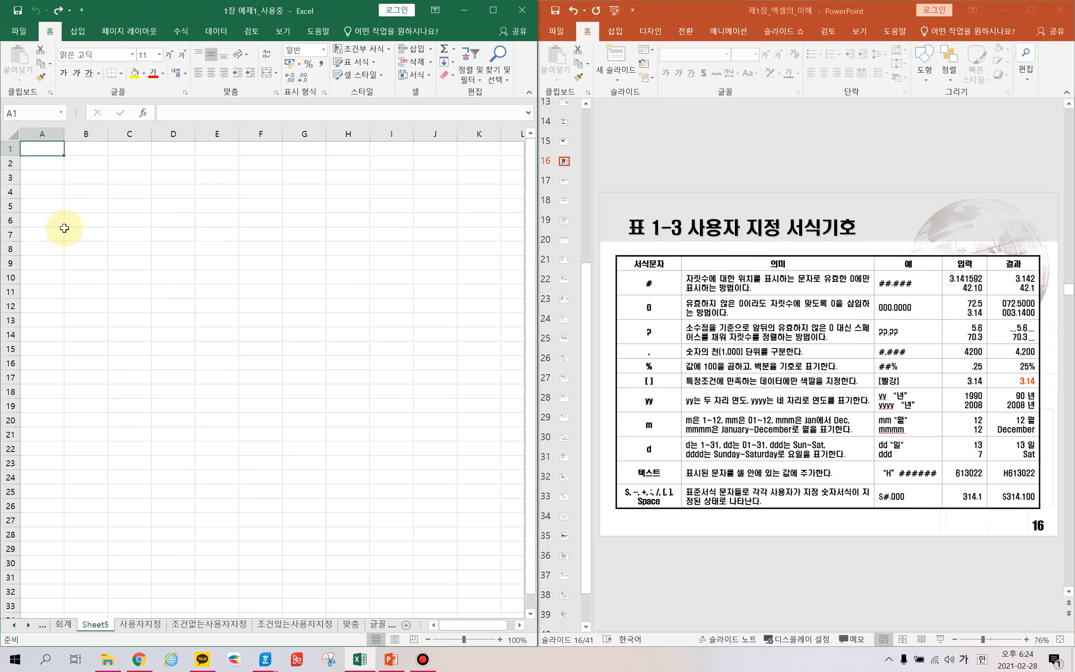
pyautogui.write('3.141592')
pyautogui.press('Return')
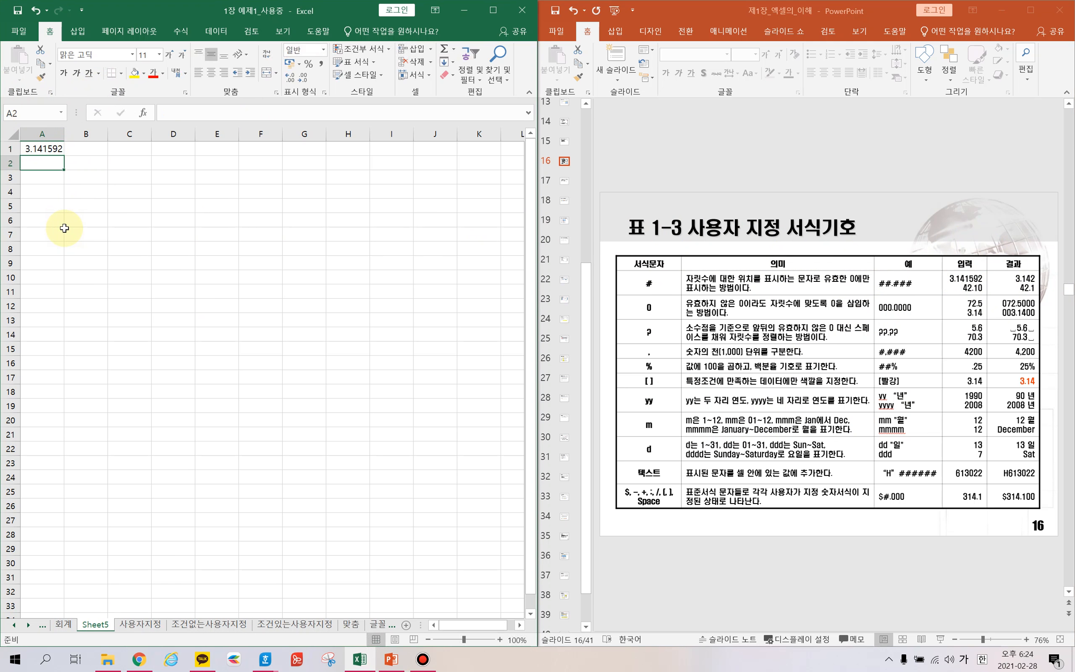
pyautogui.write('4')
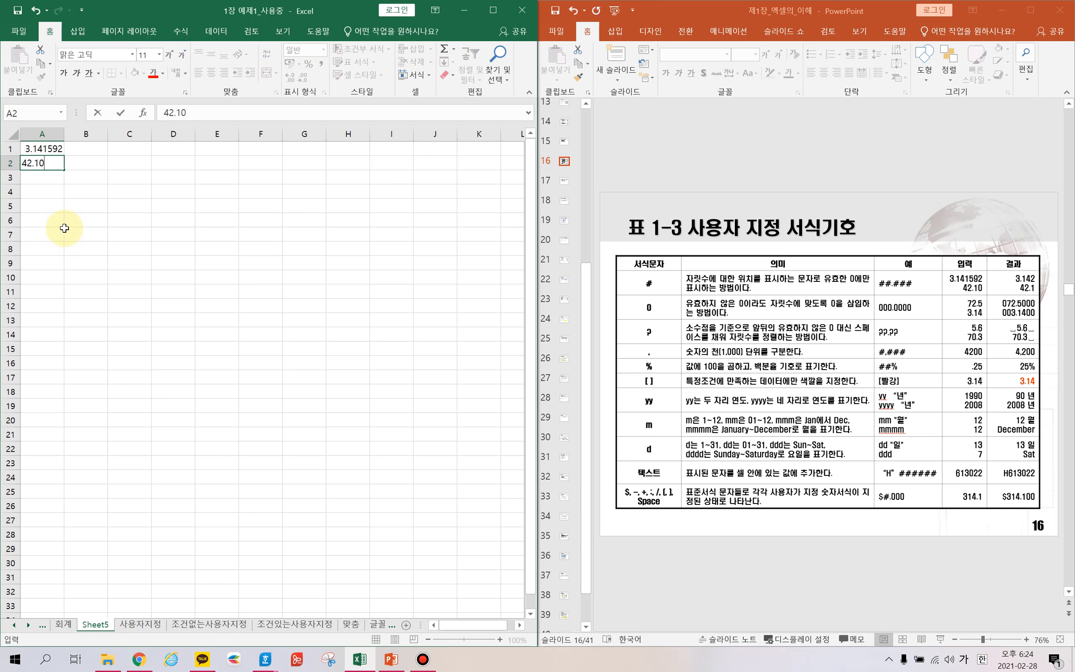
pyautogui.write('2.10')
pyautogui.press('Return')
pyautogui.write('72.5')
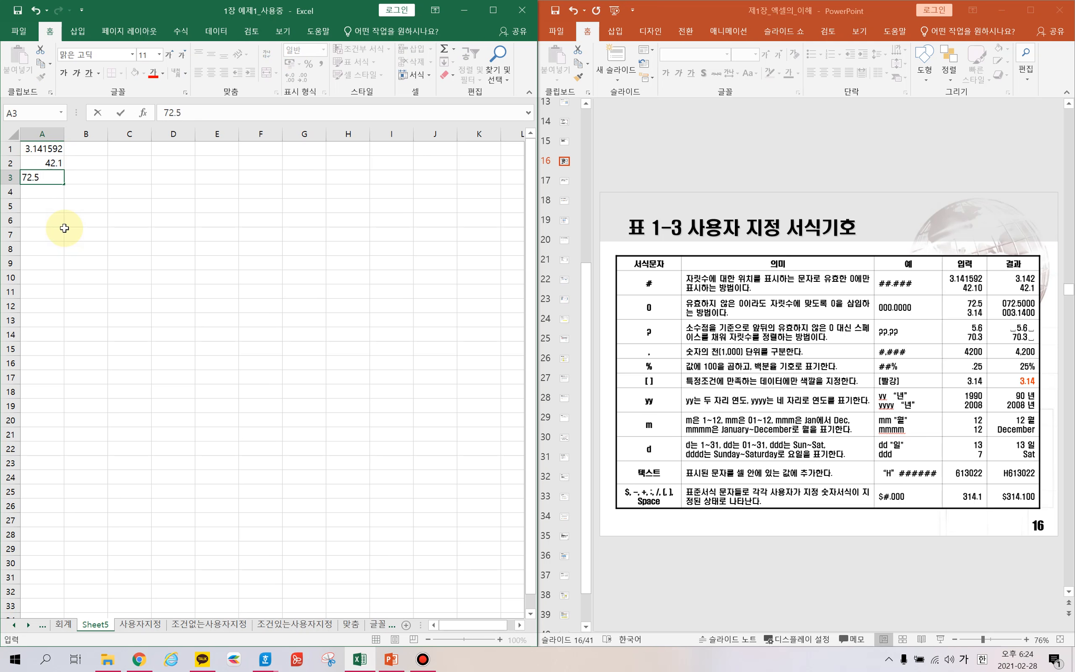
pyautogui.press('Return')
pyautogui.write('3.14')
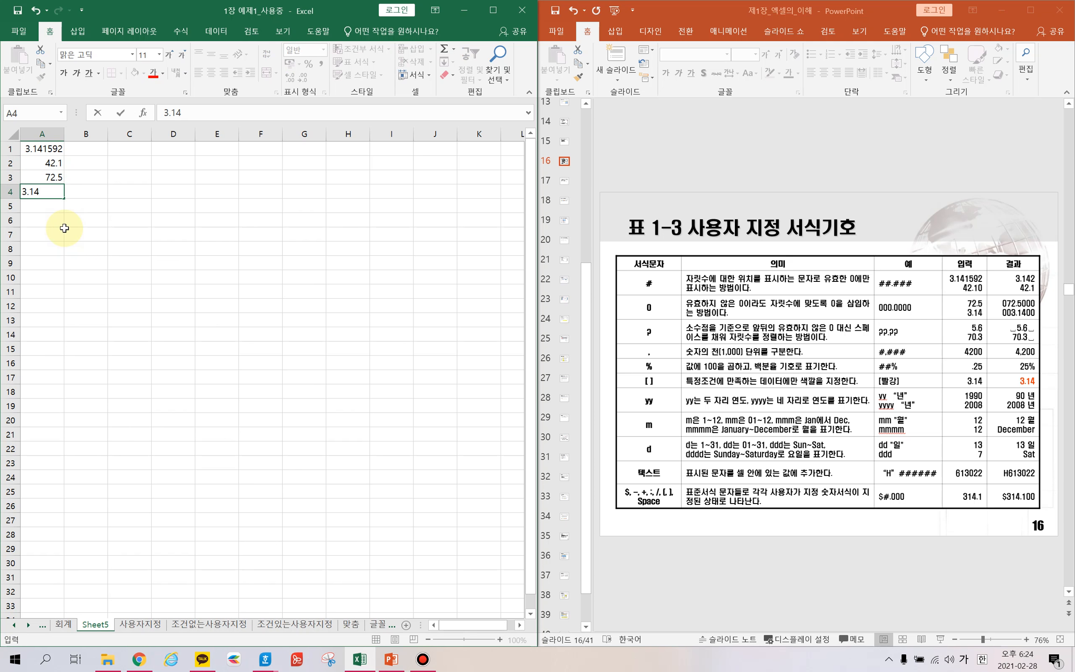
pyautogui.press('Return')
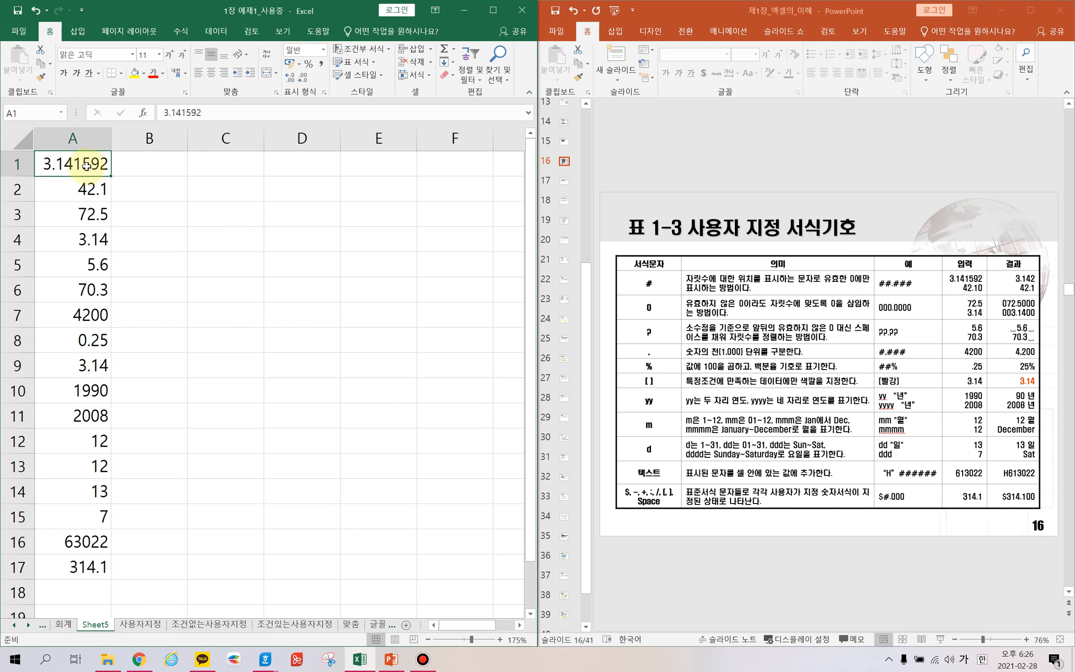
# Step: Apply the custom (사용자 지정) number format ##.### to cells A1:A2
pyautogui.moveTo(86, 167); pyautogui.dragTo(84, 195)
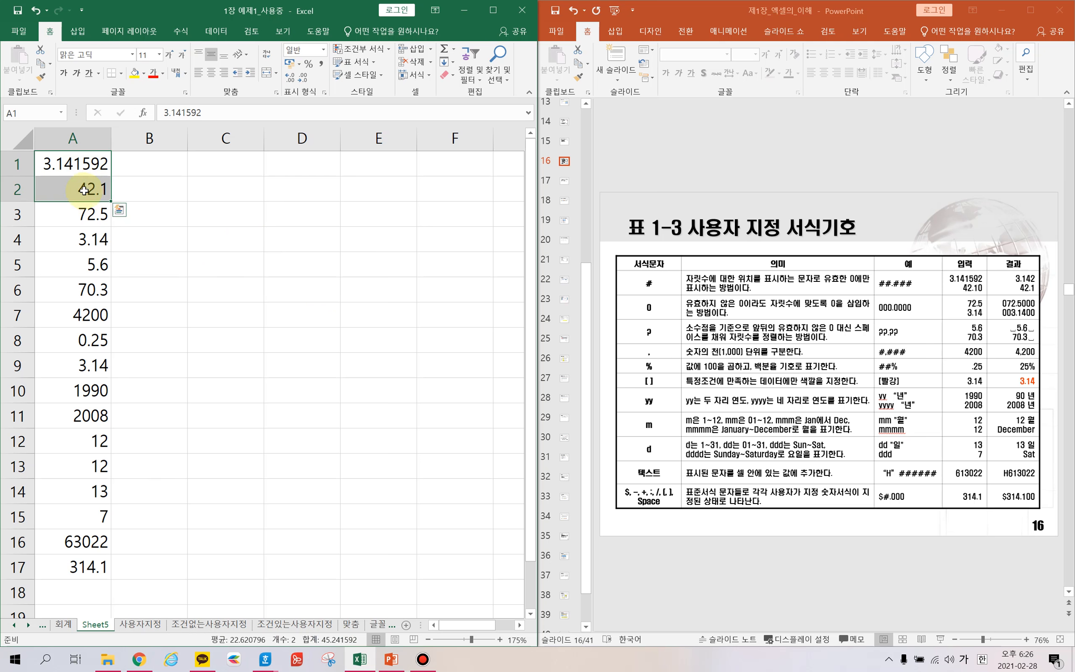
pyautogui.hotkey('ctrl', '1')
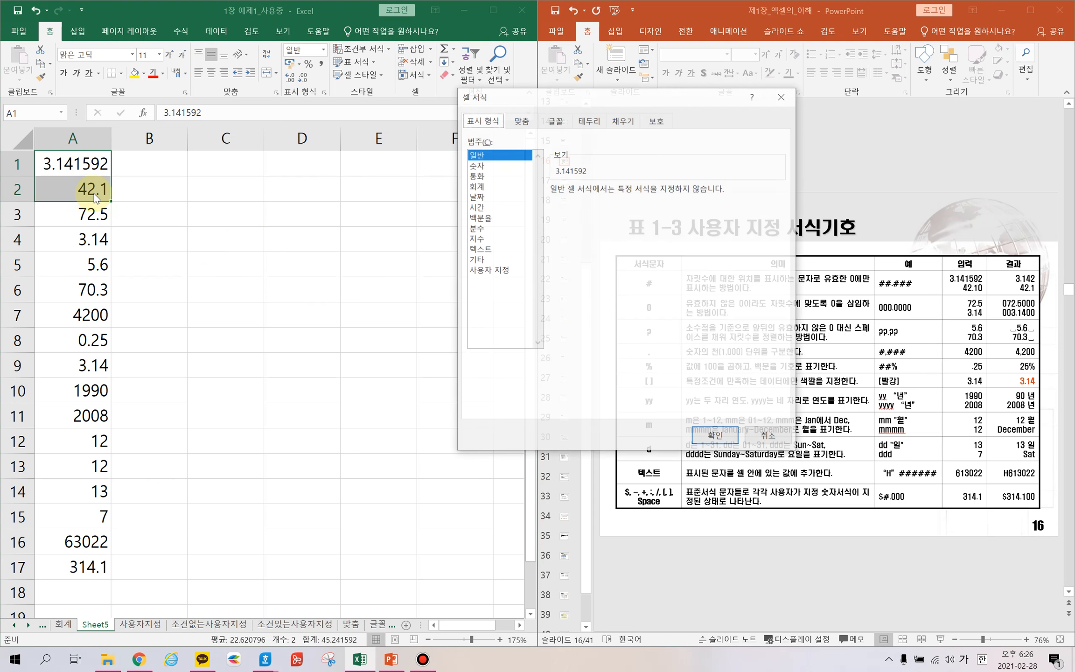
pyautogui.moveTo(633, 99); pyautogui.dragTo(413, 141)
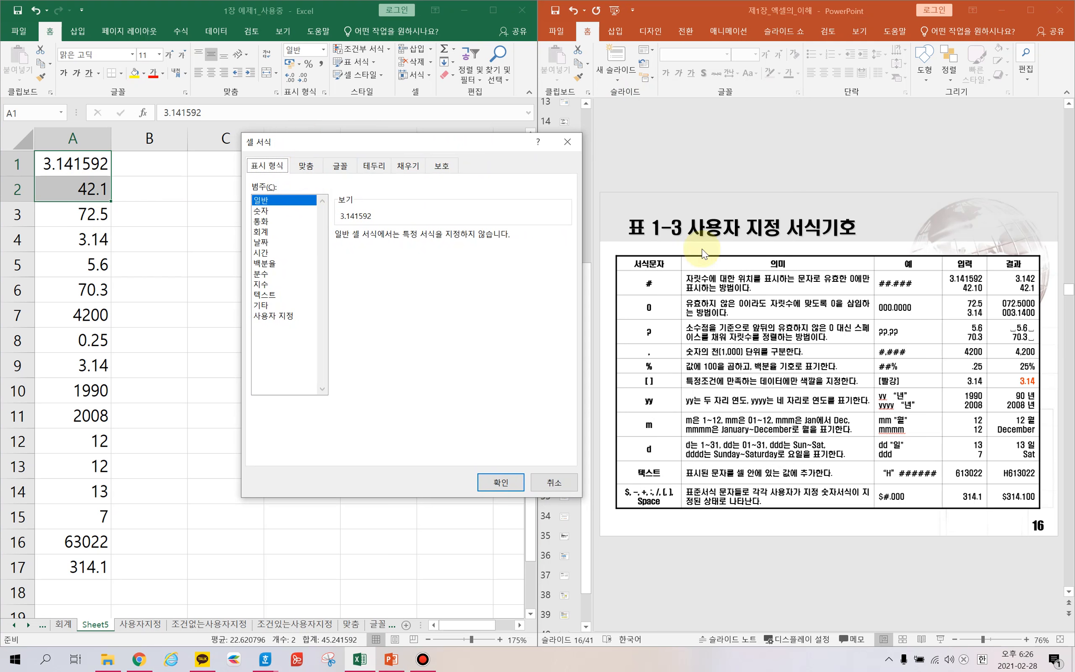
pyautogui.click(275, 316)
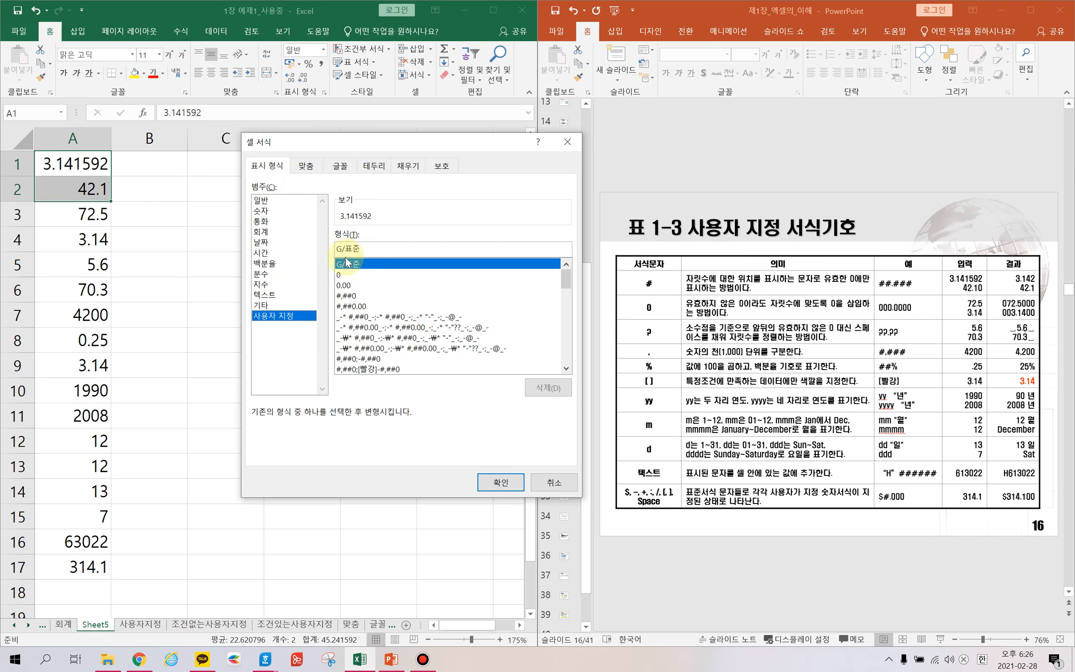
pyautogui.click(373, 250)
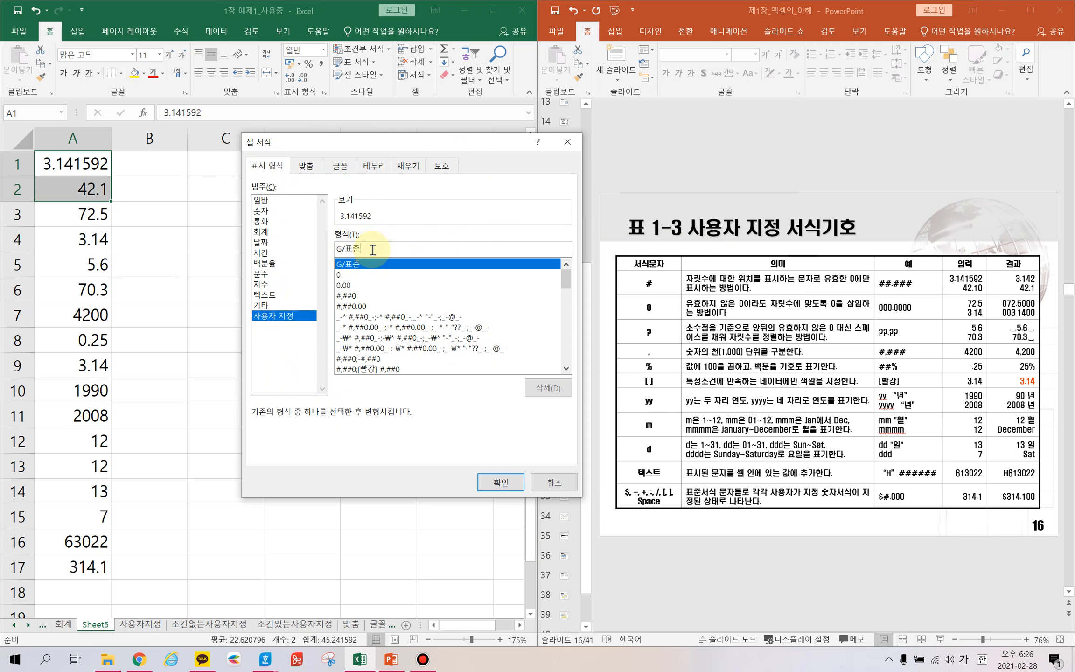
pyautogui.press('BackSpace')
pyautogui.press('BackSpace')
pyautogui.press('BackSpace')
pyautogui.press('BackSpace')
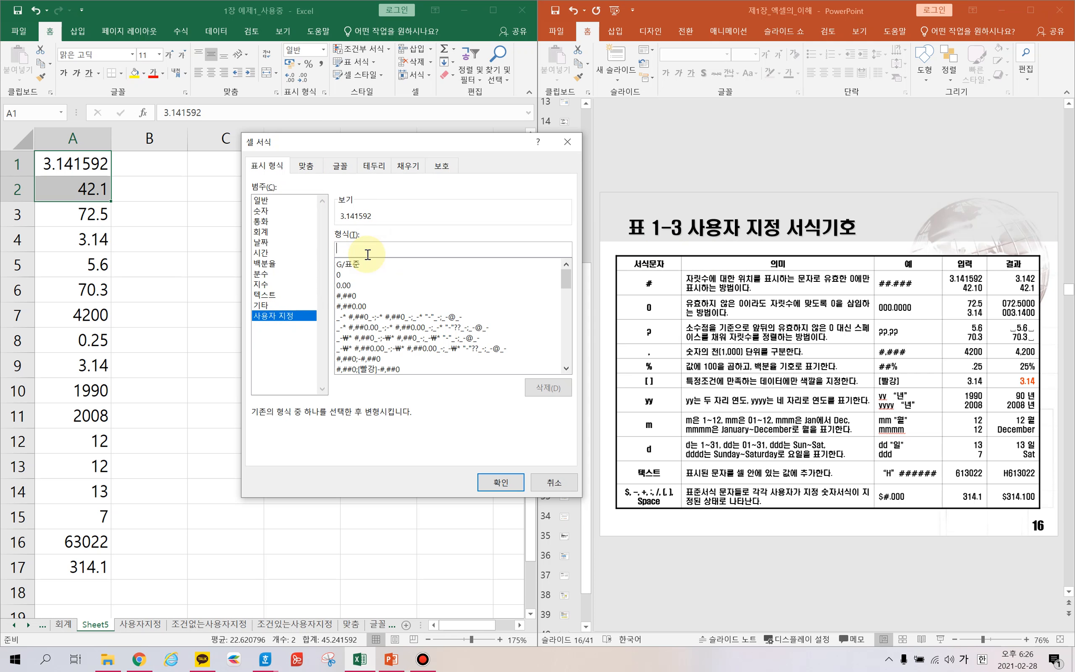
pyautogui.write('##.###')
pyautogui.click(495, 482)
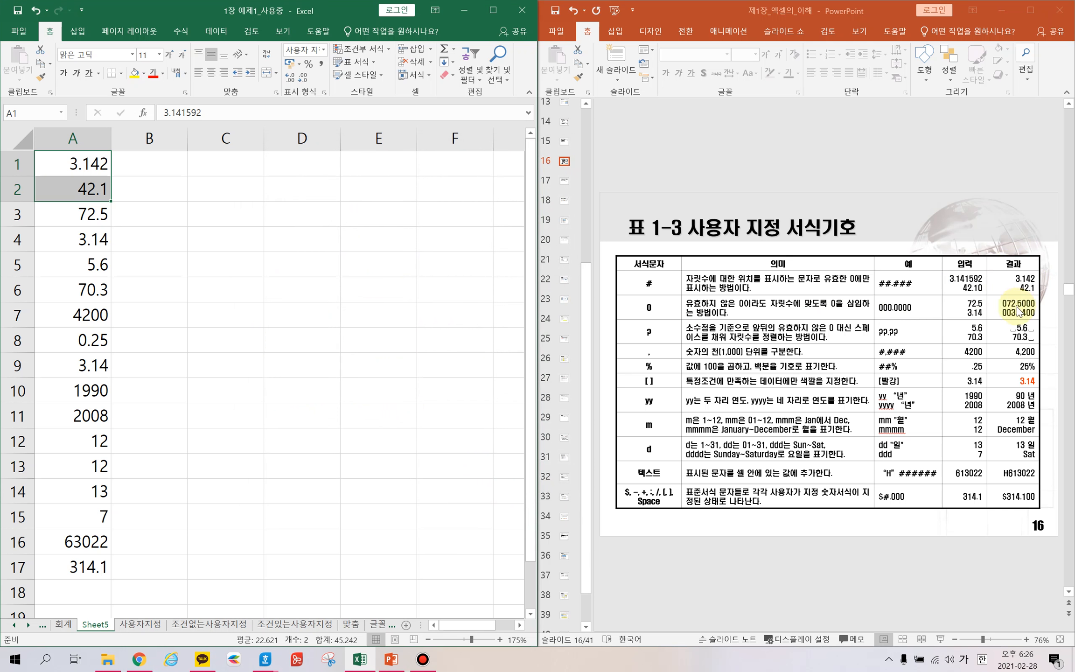
# Step: Compare the displayed and stored values of cells A1 and A2
pyautogui.click(113, 163)
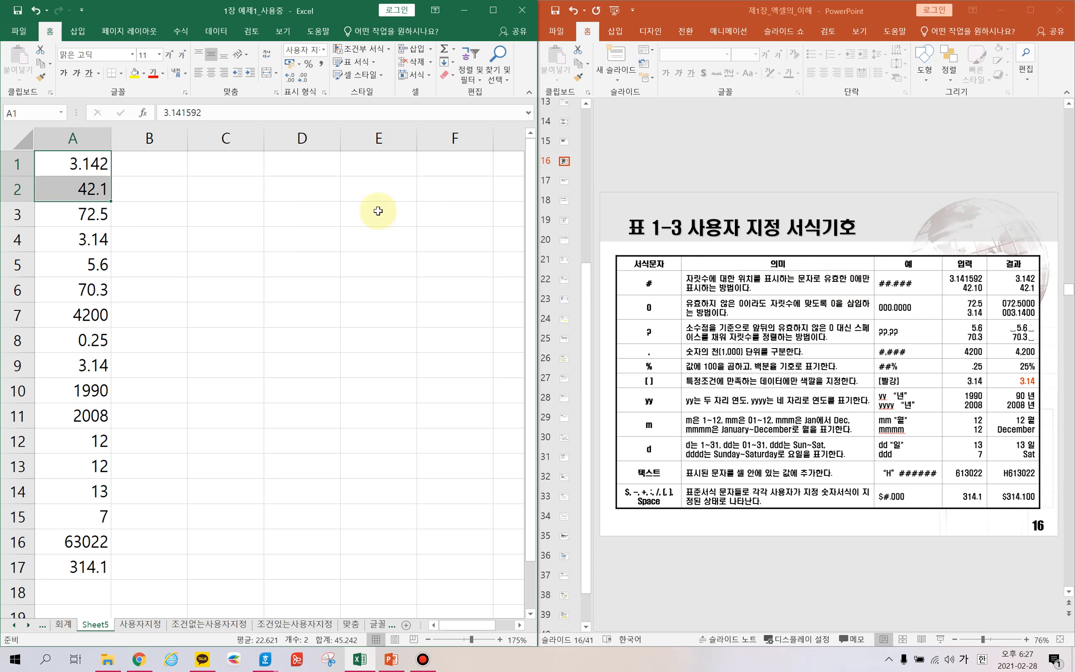
pyautogui.click(86, 169)
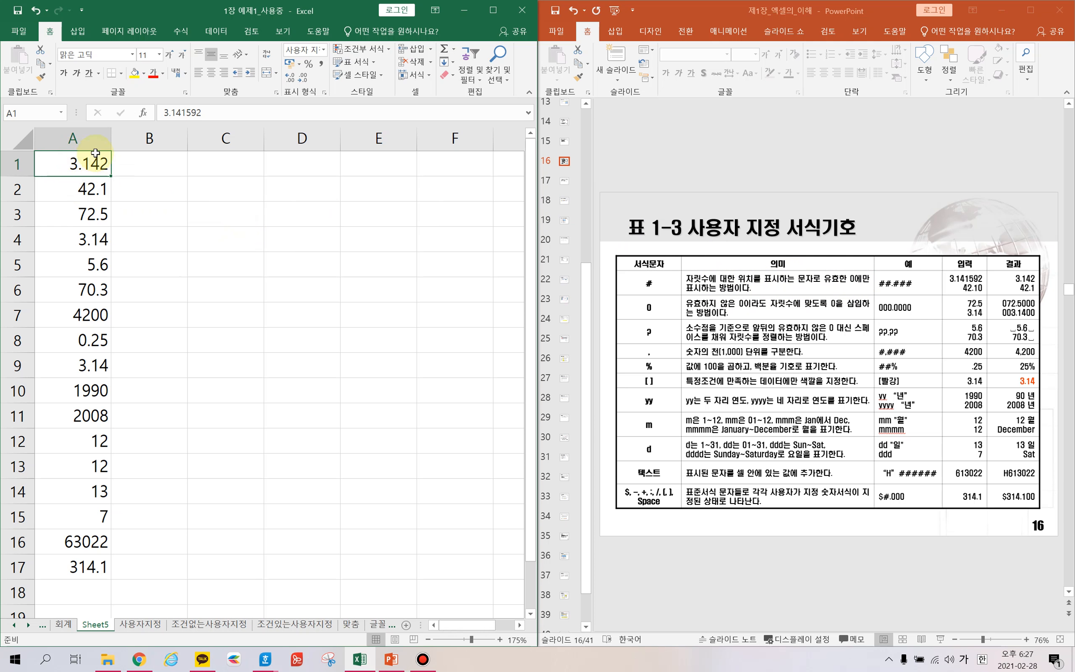
pyautogui.click(88, 193)
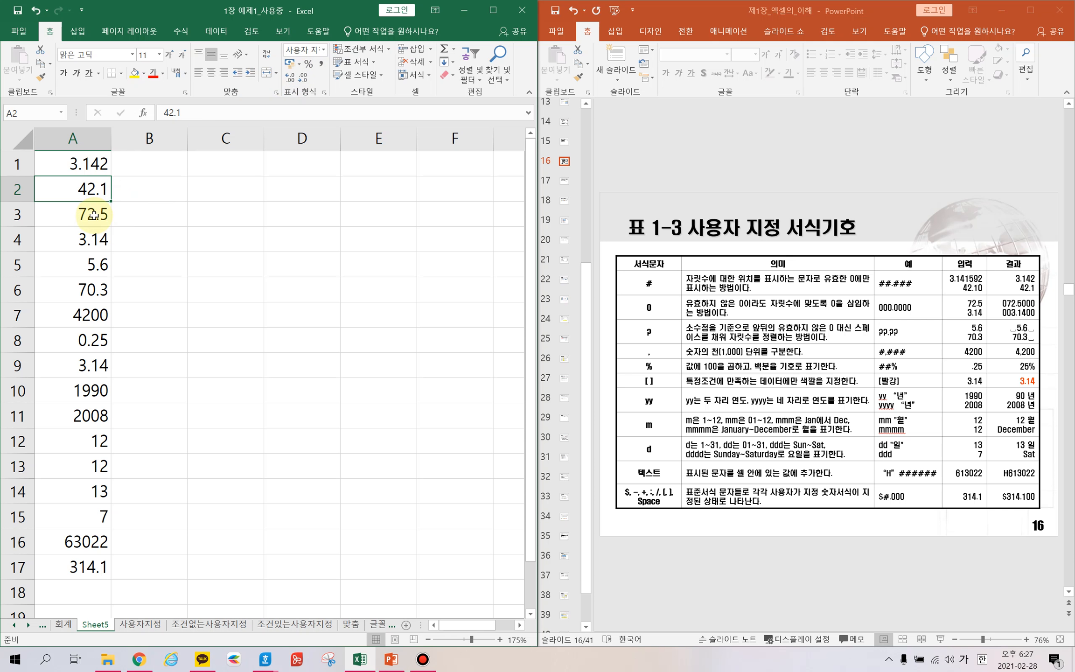
# Step: Apply the custom (사용자 지정) number format 000.0000 to cells A3:A4
pyautogui.moveTo(93, 216); pyautogui.dragTo(87, 237)
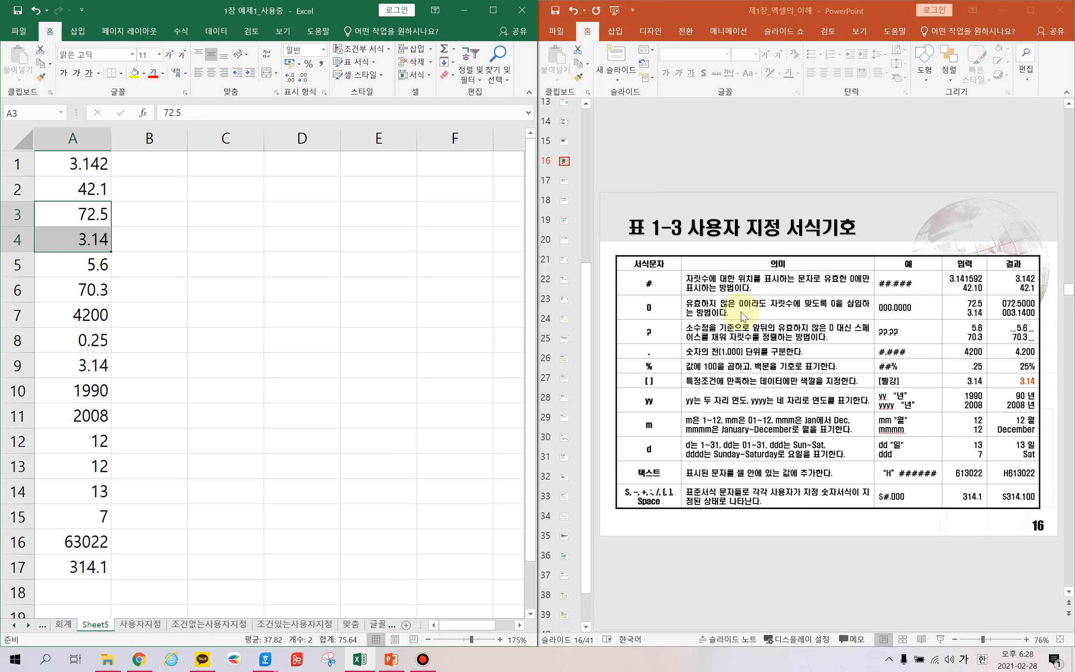
pyautogui.hotkey('ctrl', '1')
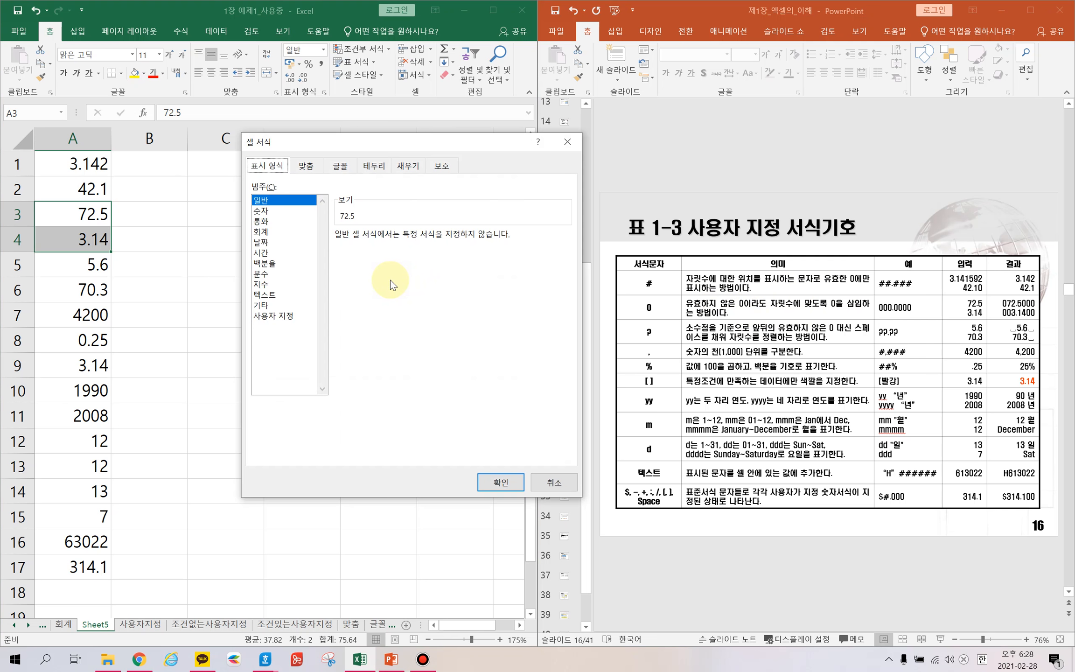
pyautogui.click(279, 316)
pyautogui.moveTo(368, 248); pyautogui.dragTo(335, 249)
pyautogui.press('Hangul')
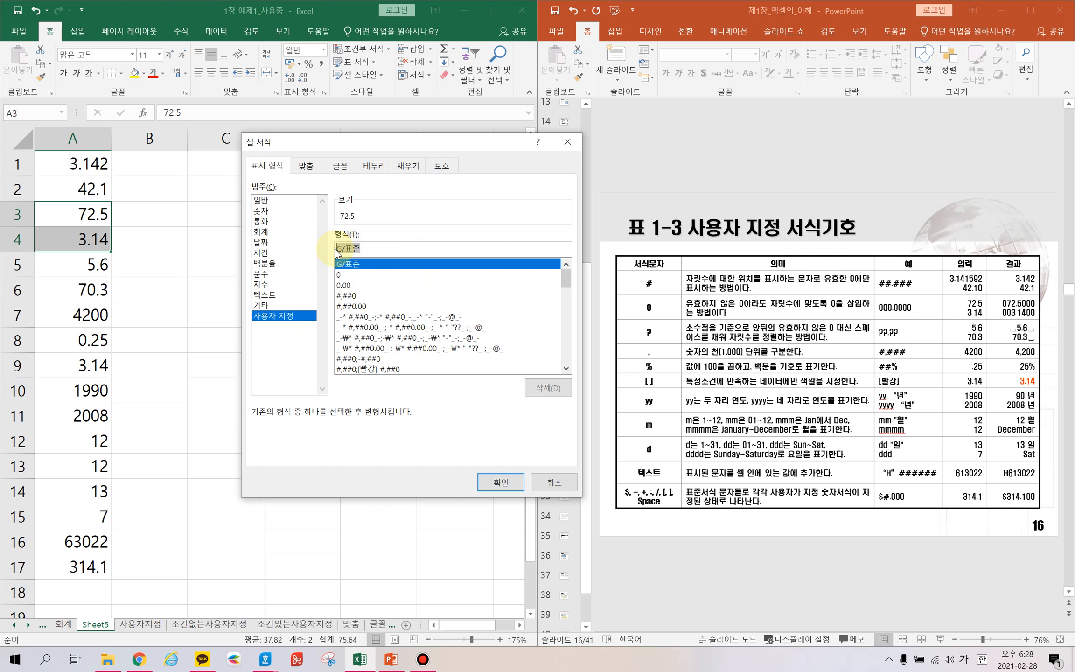
pyautogui.write('0')
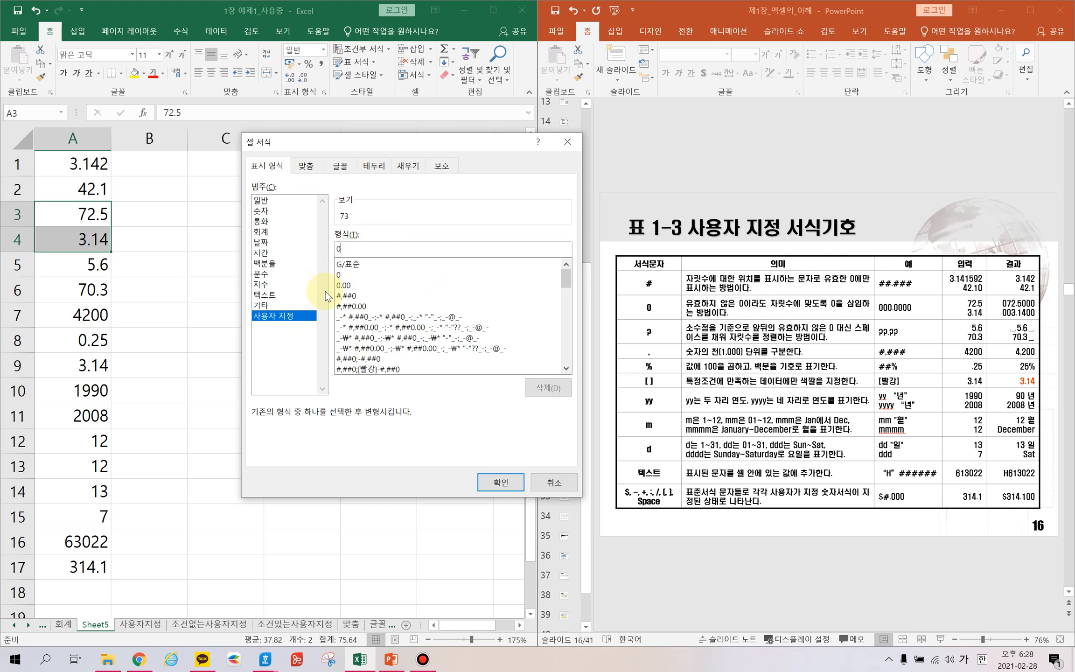
pyautogui.write('00.0000')
pyautogui.click(500, 485)
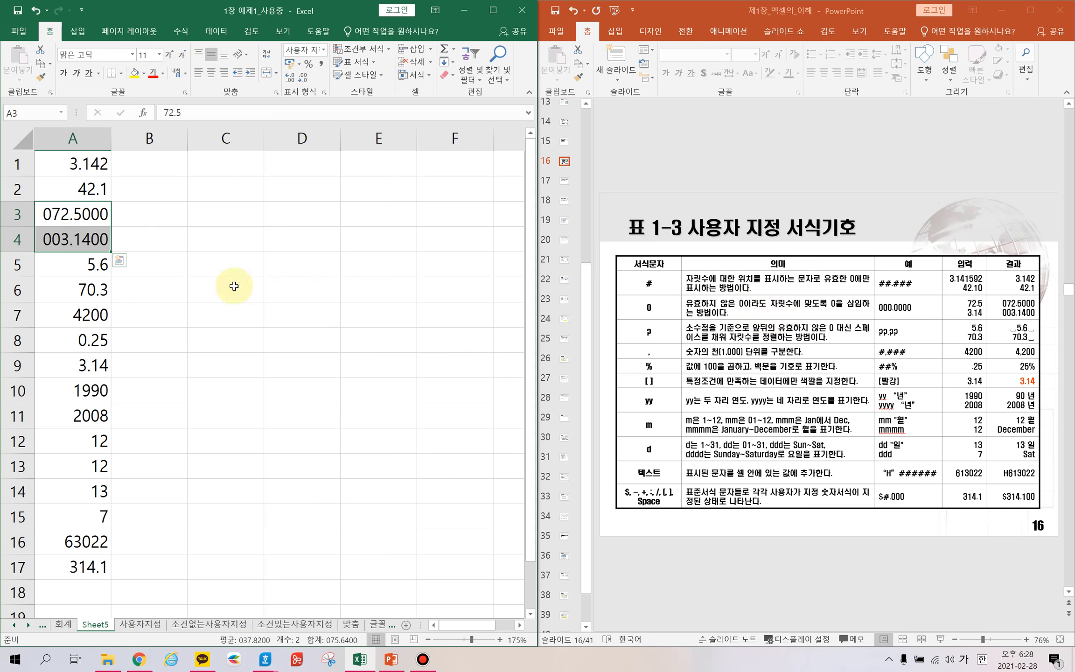
# Step: Apply the custom (사용자 지정) number format ??.?? to cells A5:A6
pyautogui.click(76, 270)
pyautogui.moveTo(77, 271); pyautogui.dragTo(77, 281)
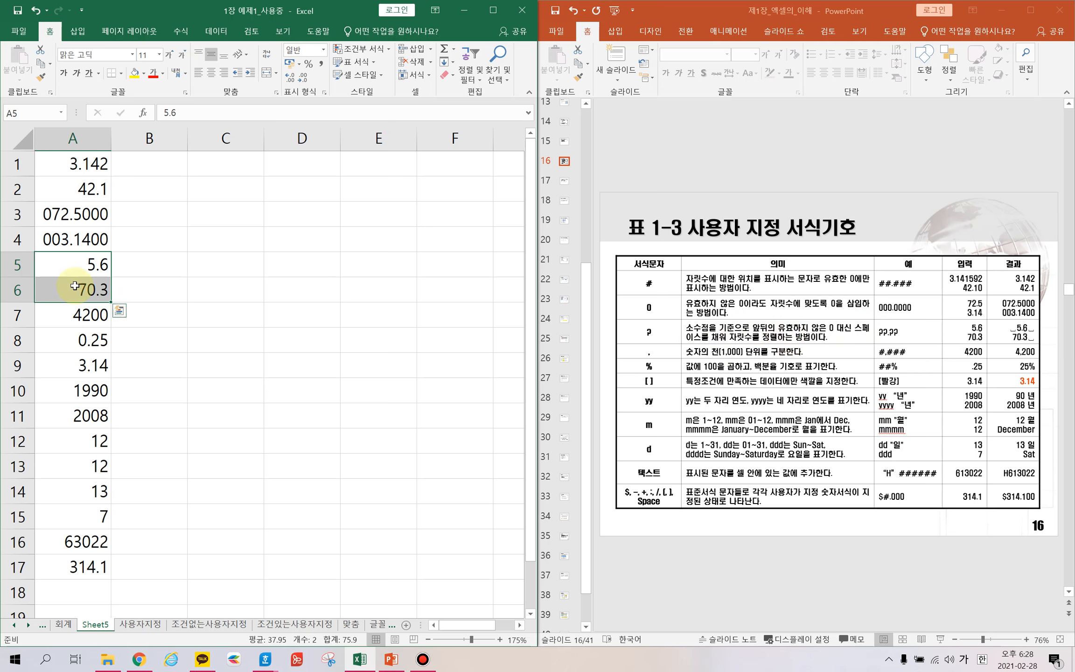
pyautogui.hotkey('ctrl', '1')
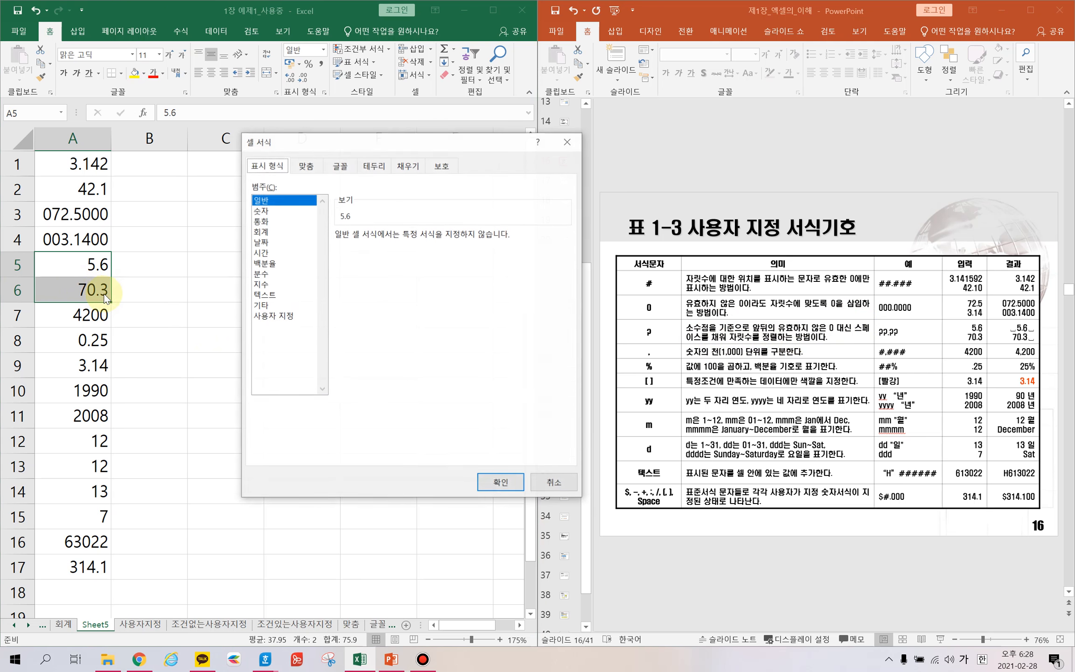
pyautogui.click(289, 320)
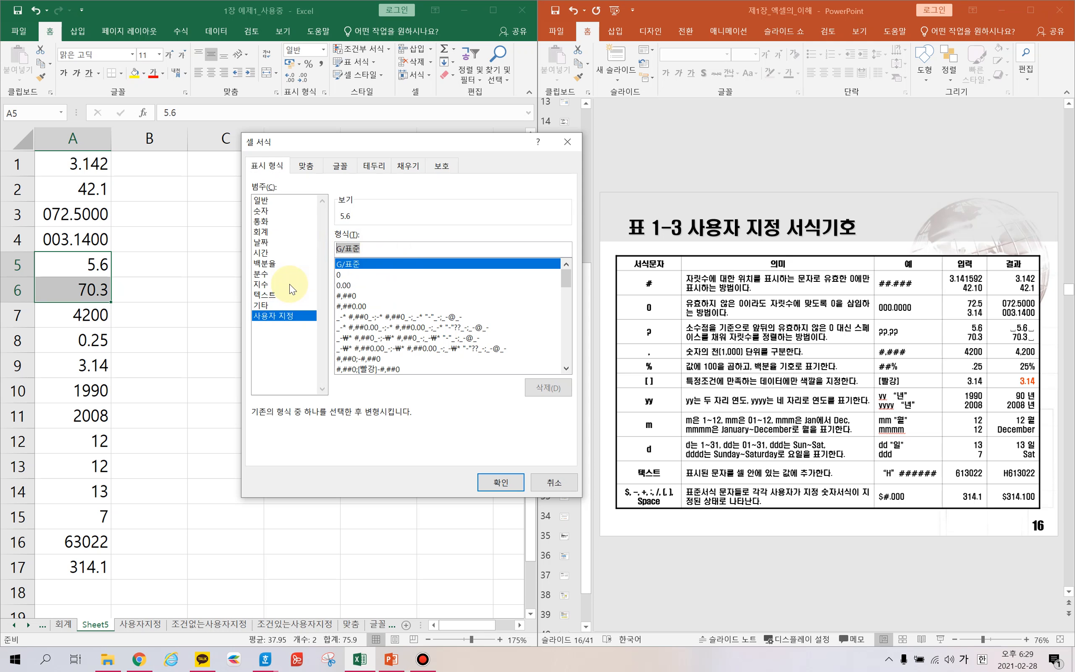
pyautogui.write('?')
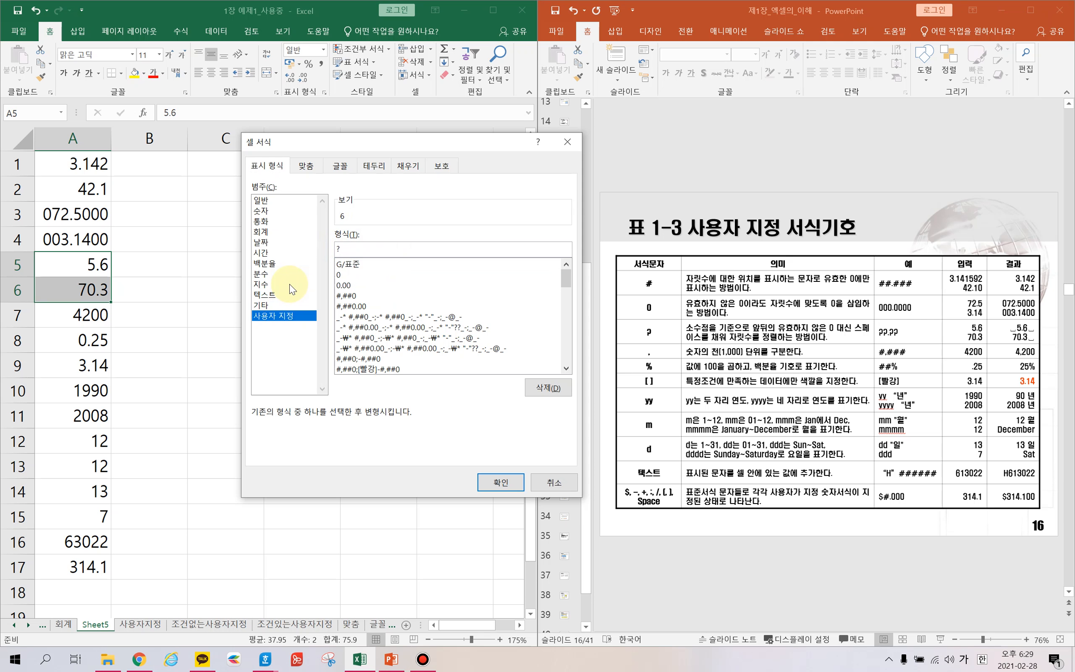
pyautogui.write('?.??')
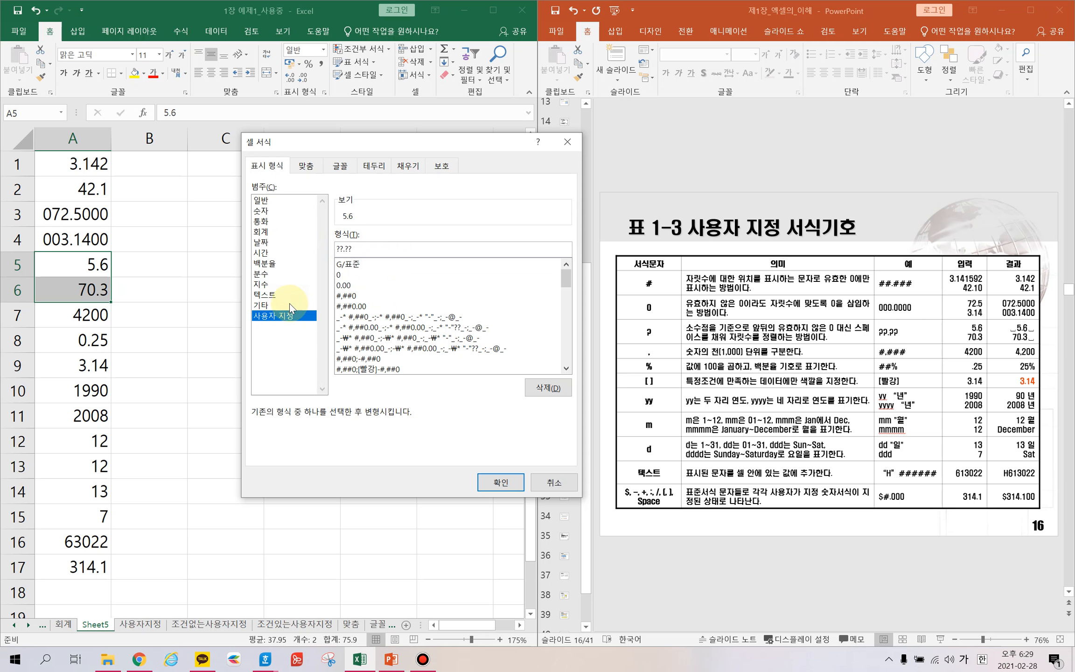
pyautogui.click(499, 482)
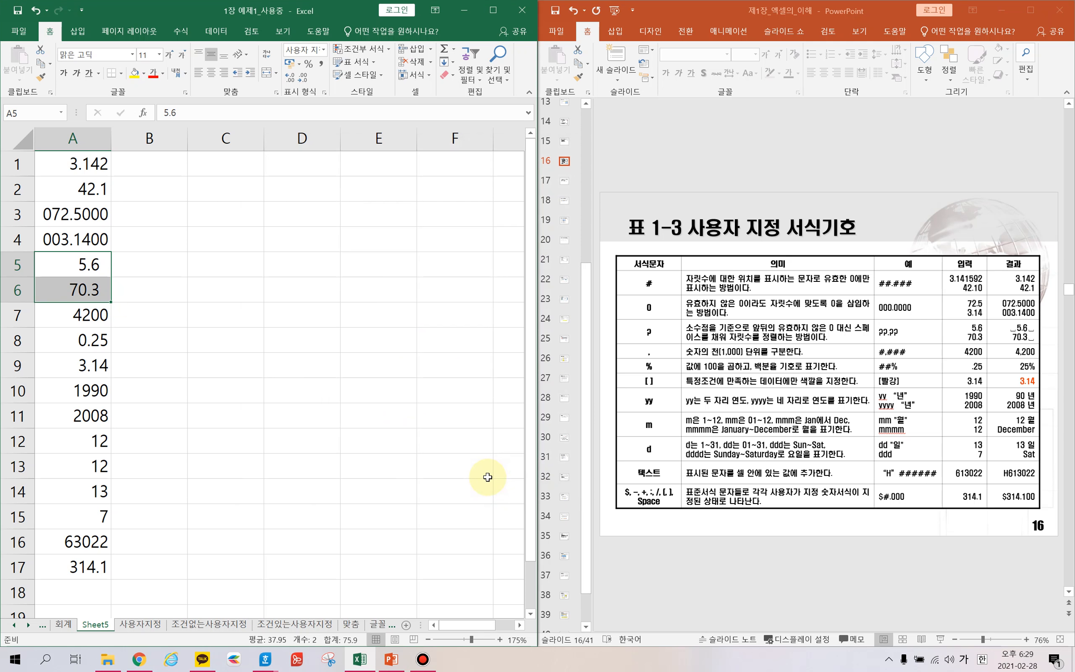
# Step: Compare how cells A5 and A6 are displayed with their stored values
pyautogui.click(88, 273)
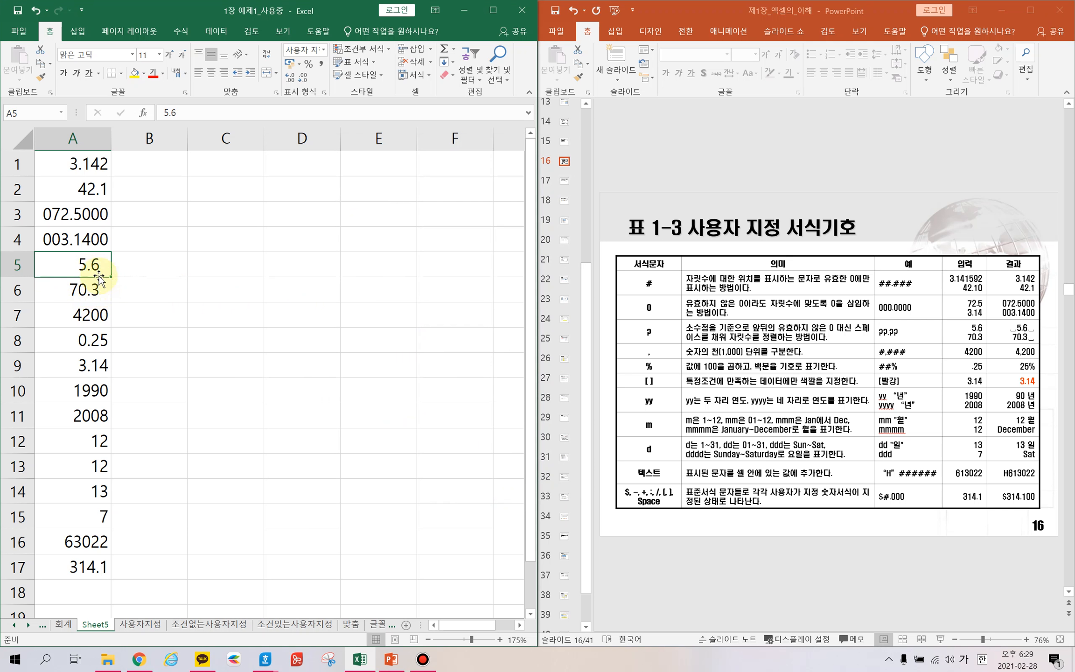
pyautogui.click(66, 270)
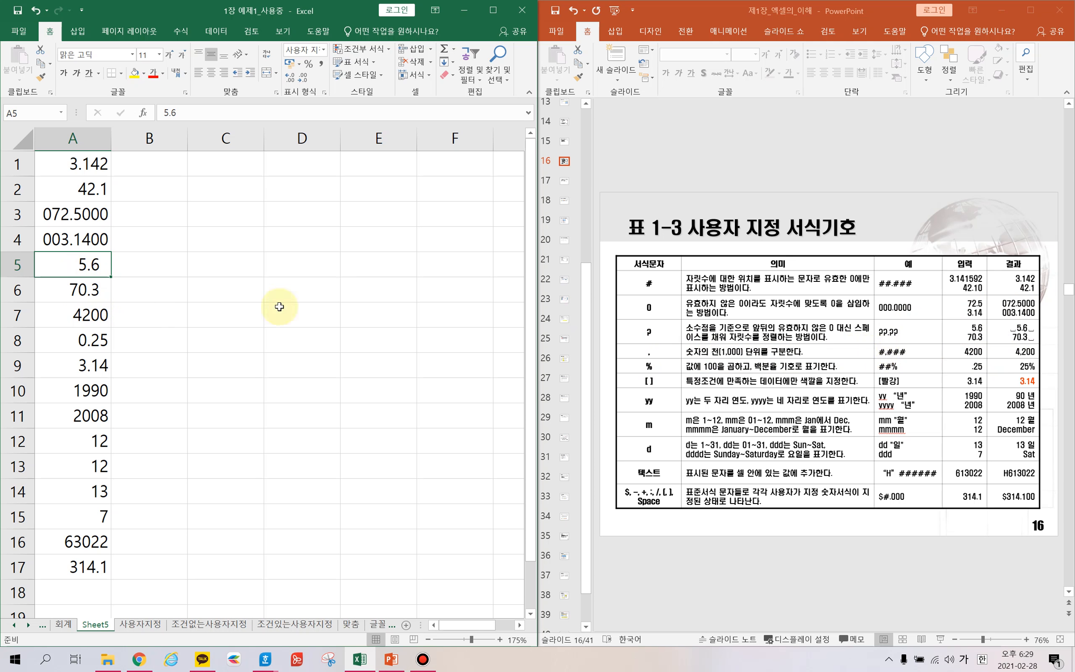
pyautogui.click(75, 292)
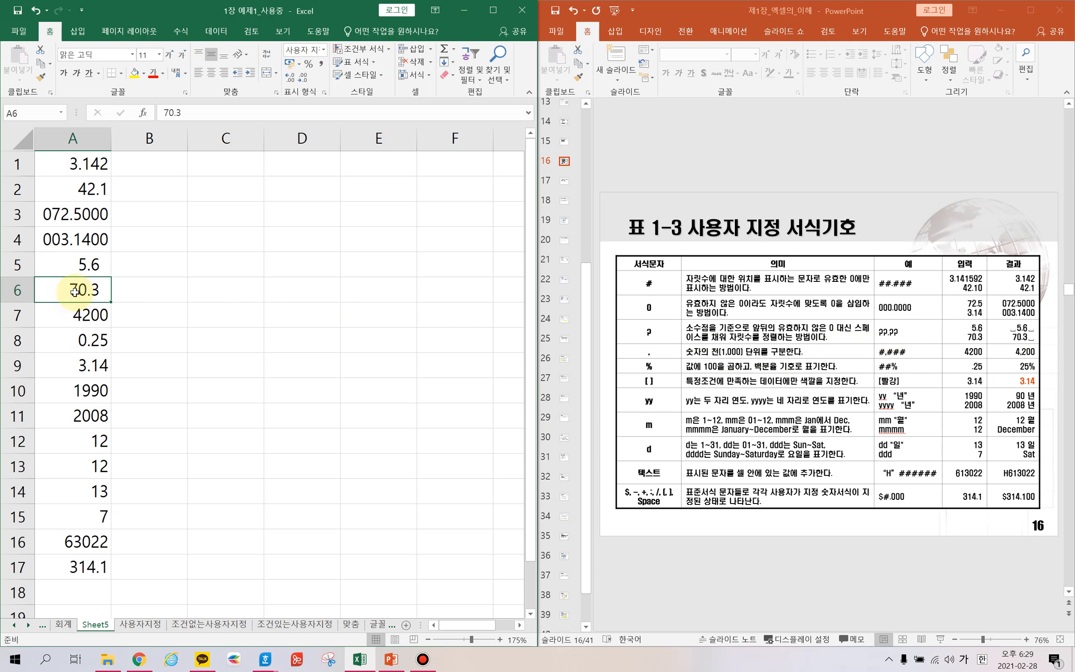
# Step: Try the comma style (쉼표 스타일) on cell A7, and undo it
pyautogui.click(83, 318)
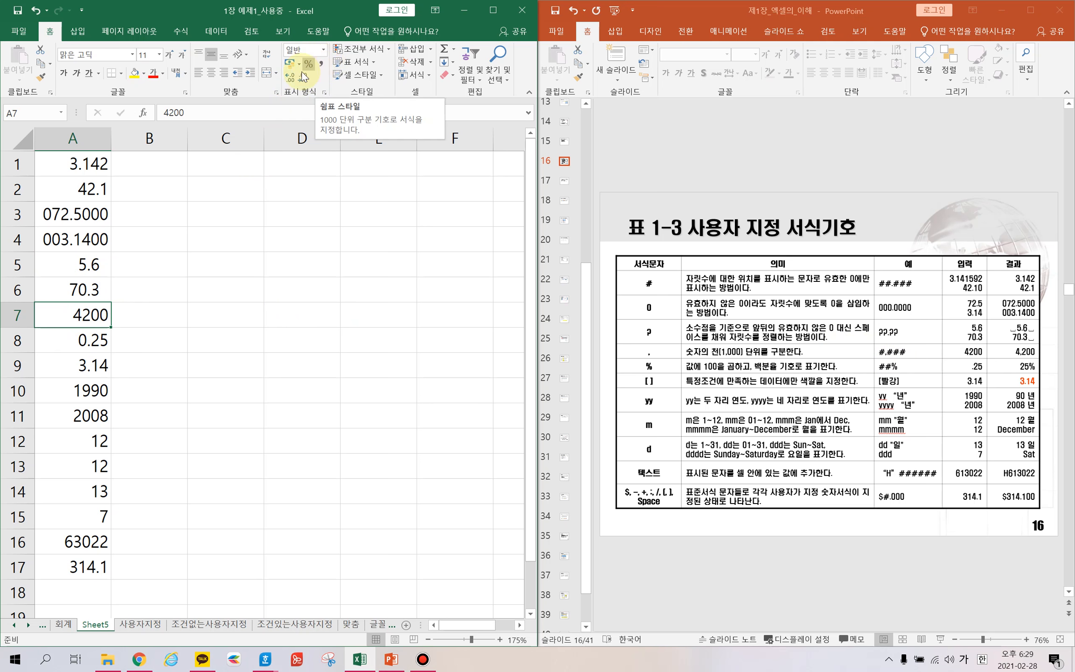
pyautogui.click(321, 64)
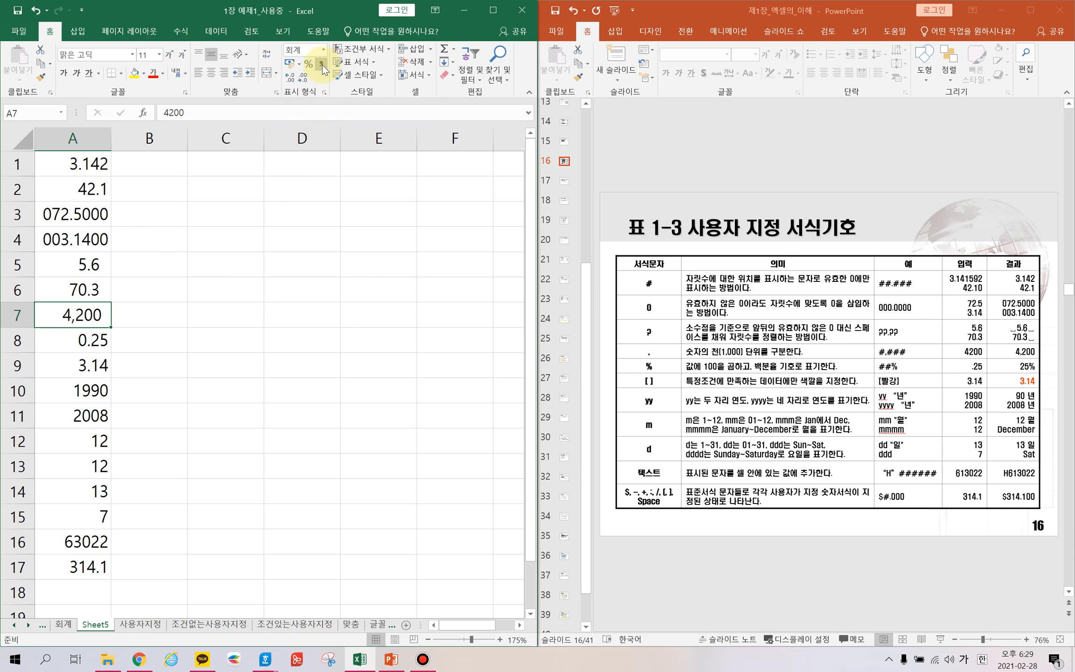
pyautogui.hotkey('ctrl', 'z')
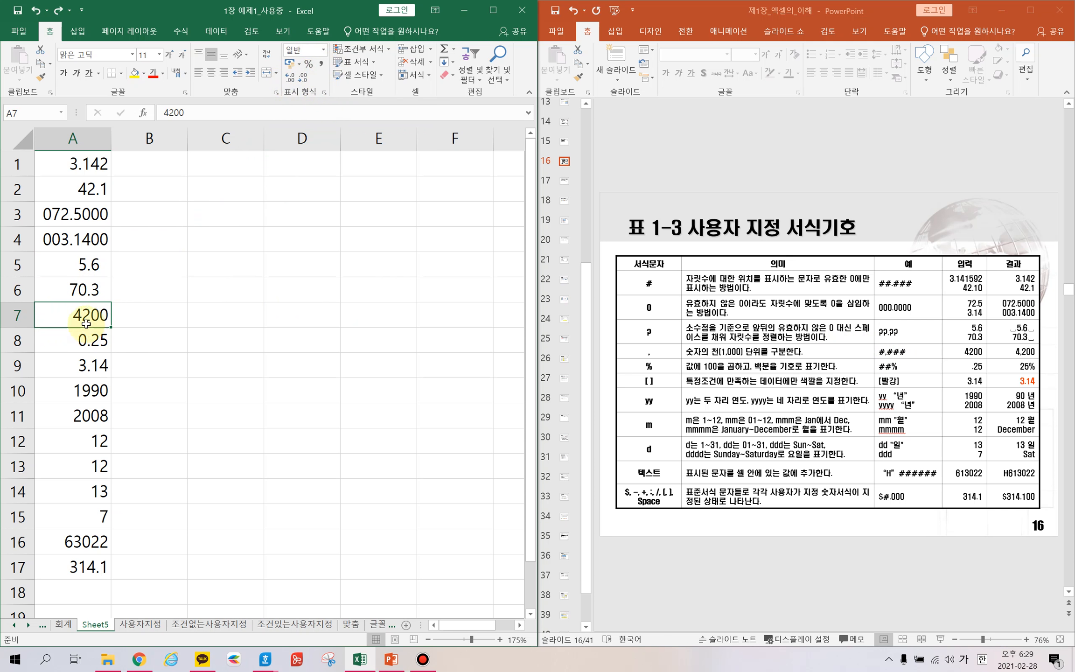
pyautogui.hotkey('ctrl', '1')
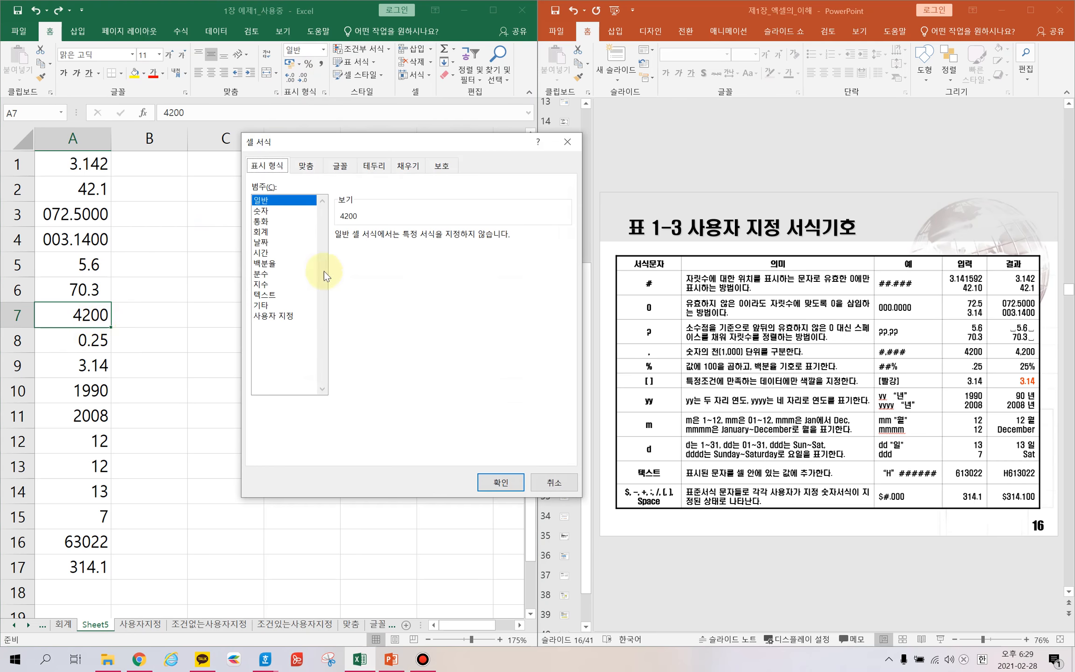
pyautogui.click(272, 315)
pyautogui.press('Escape')
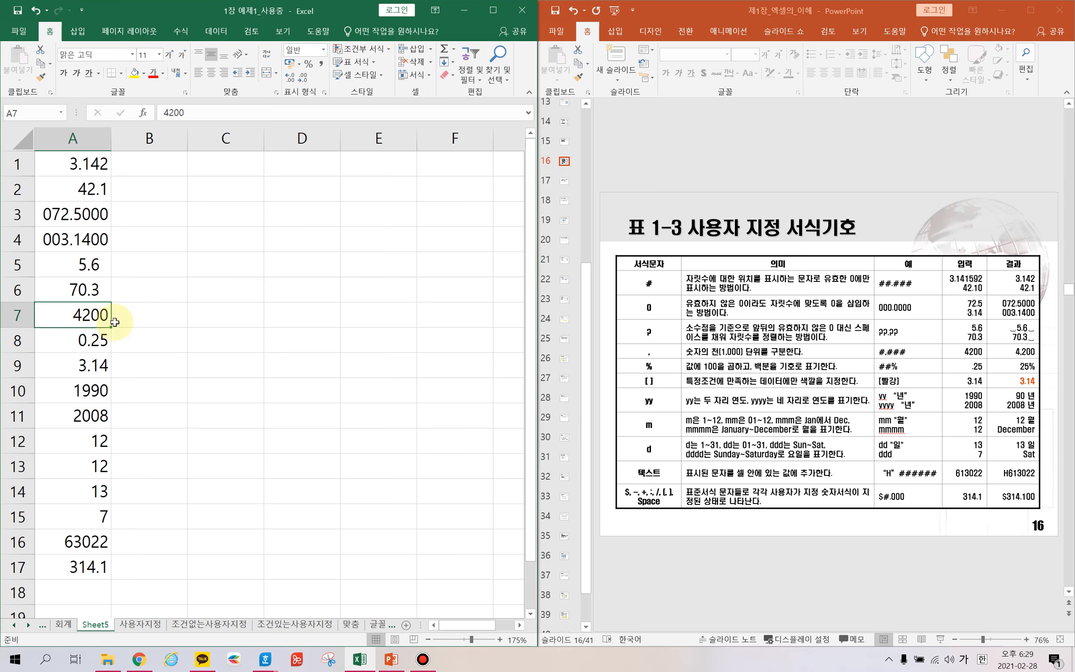
# Step: Apply the custom (사용자 지정) number format #,### to cell A7
pyautogui.hotkey('ctrl', '1')
pyautogui.click(280, 315)
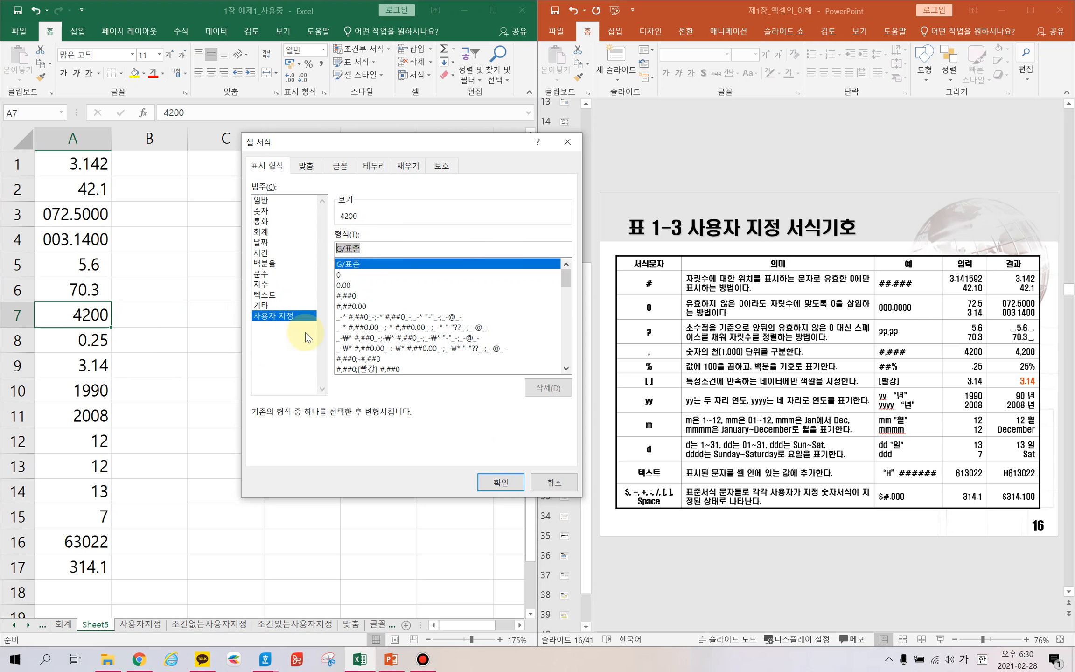
pyautogui.write('#')
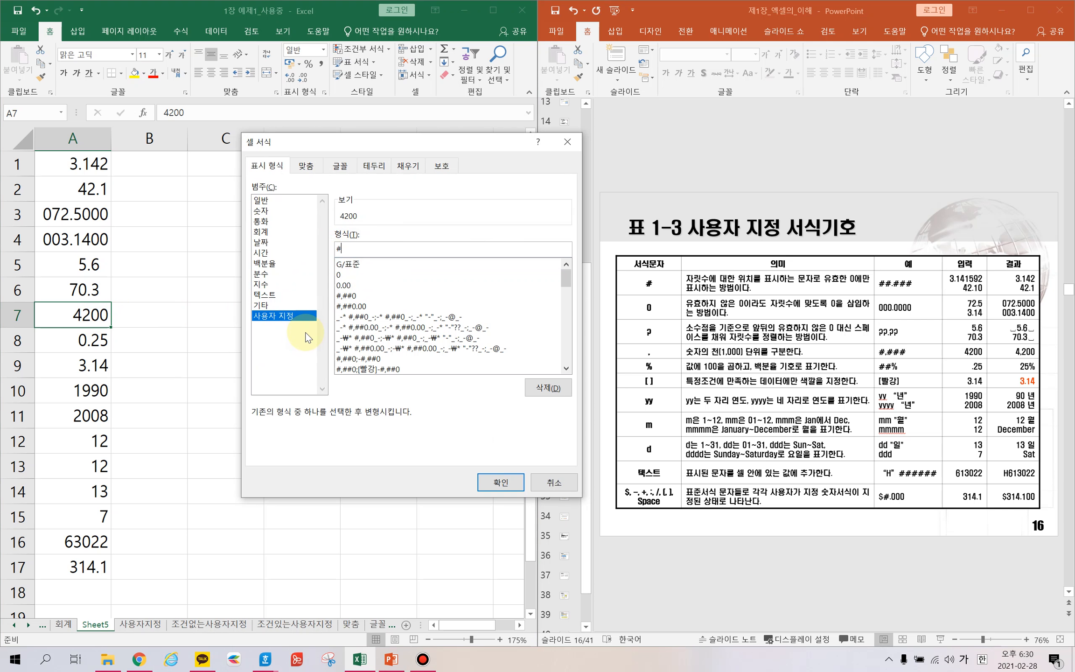
pyautogui.write(',###')
pyautogui.click(492, 482)
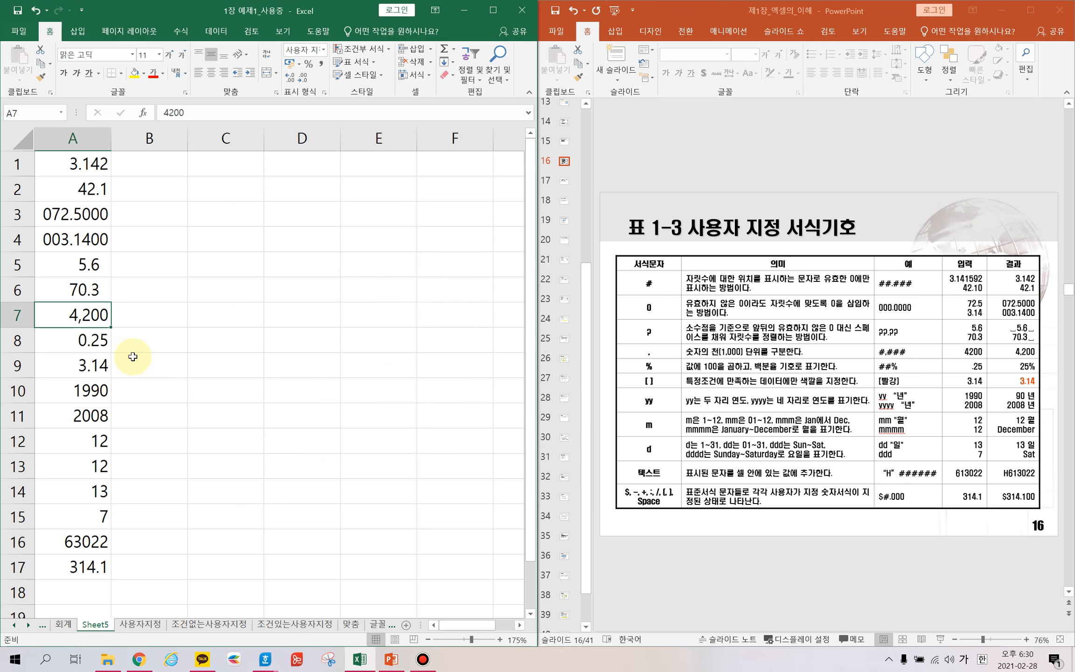
# Step: Apply the custom (사용자 지정) number format ##% to cell A8
pyautogui.click(100, 344)
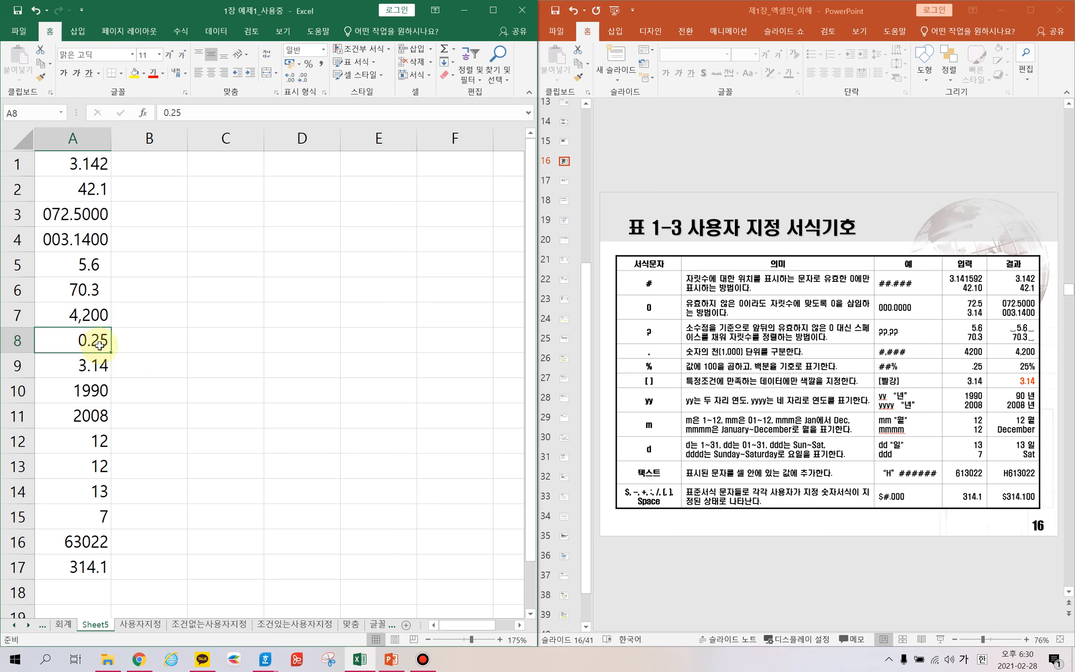
pyautogui.hotkey('ctrl', '1')
pyautogui.click(280, 316)
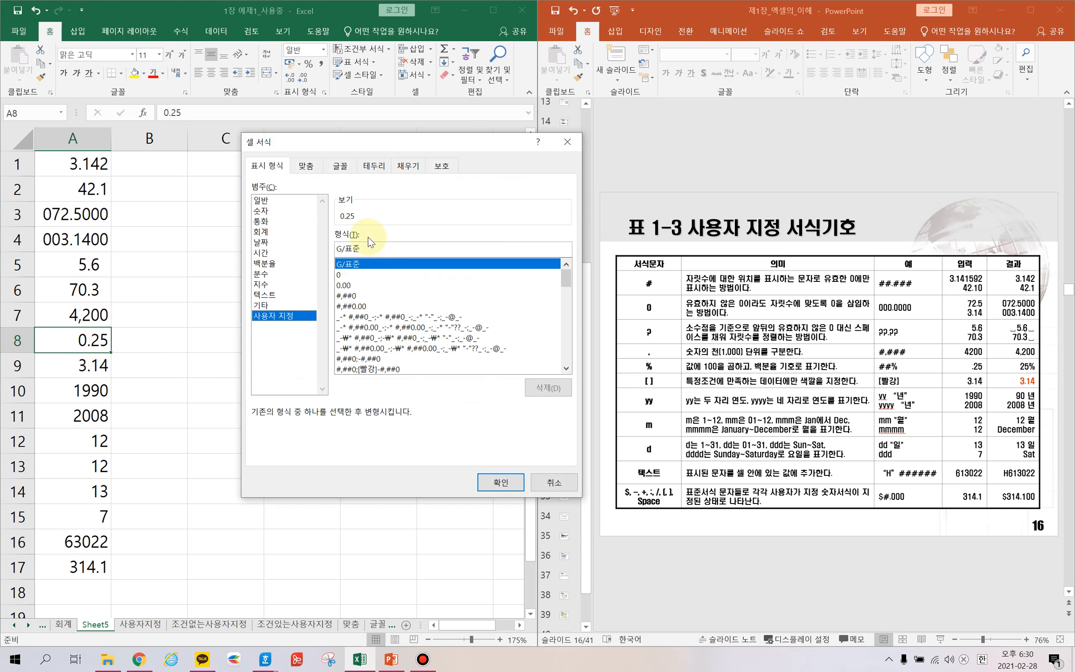
pyautogui.moveTo(364, 249); pyautogui.dragTo(326, 250)
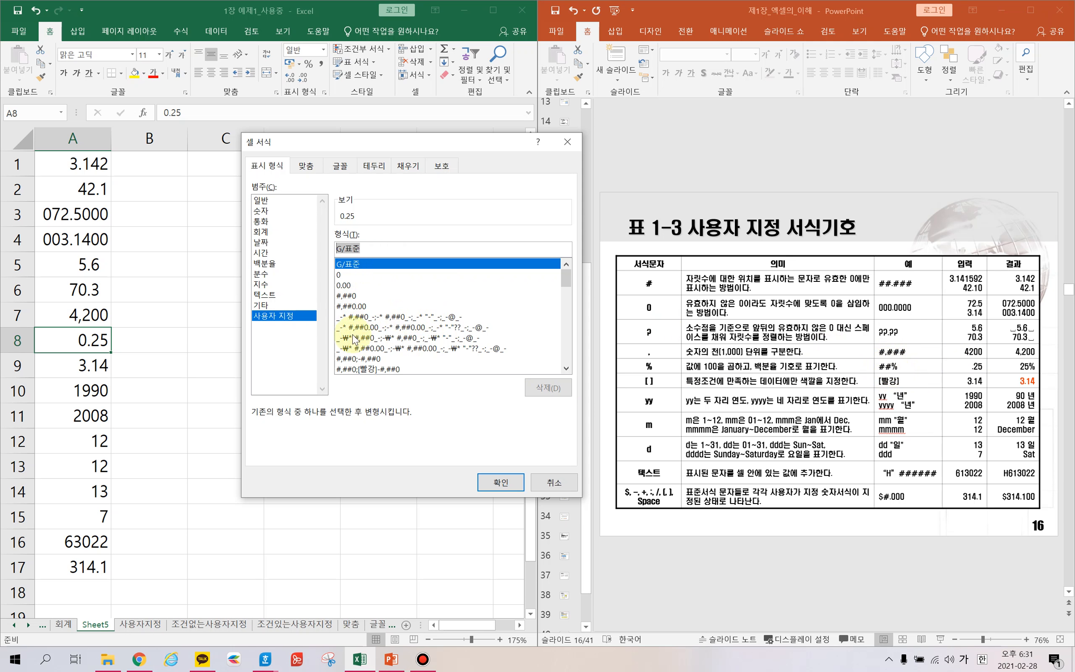
pyautogui.write('##')
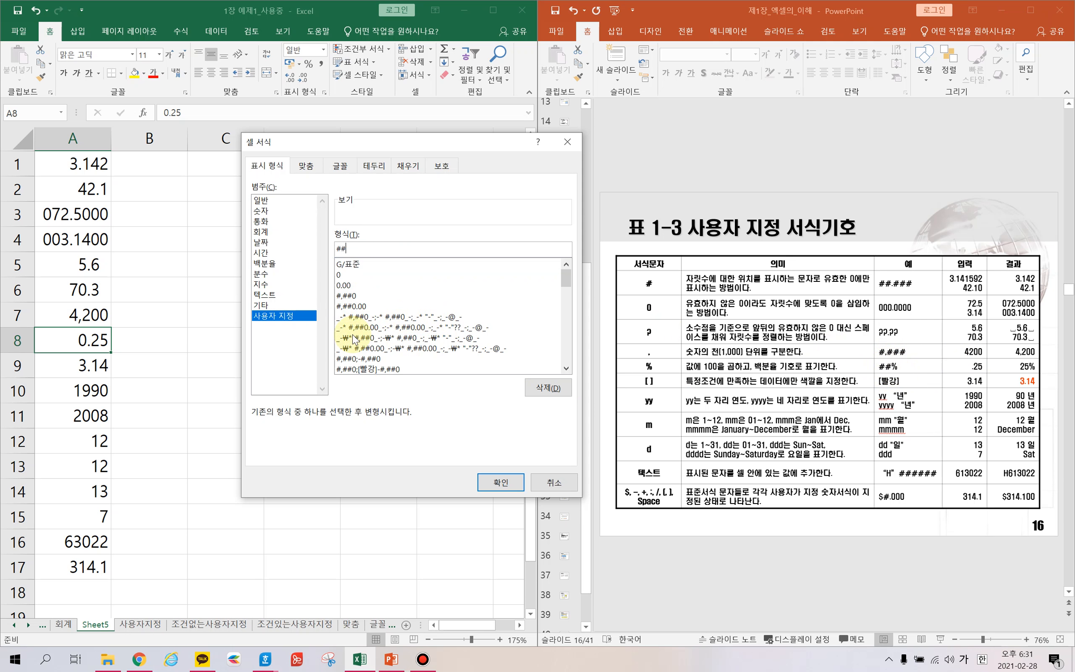
pyautogui.write('%')
pyautogui.click(496, 485)
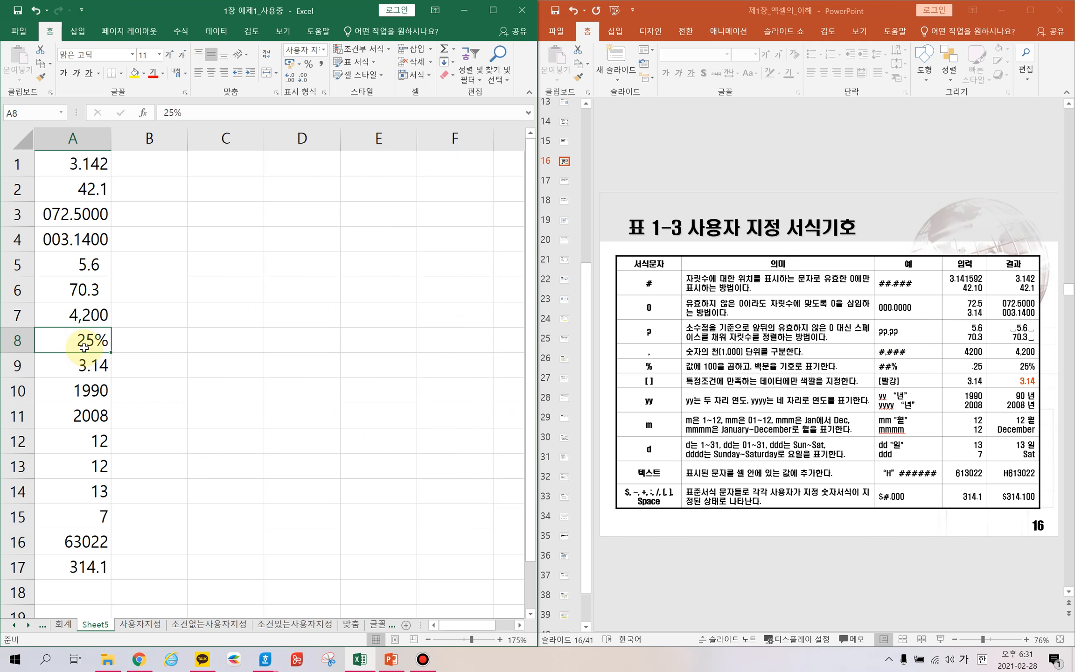
# Step: Undo the custom format on cell A8 and apply the built-in percent style instead
pyautogui.hotkey('ctrl', 'z')
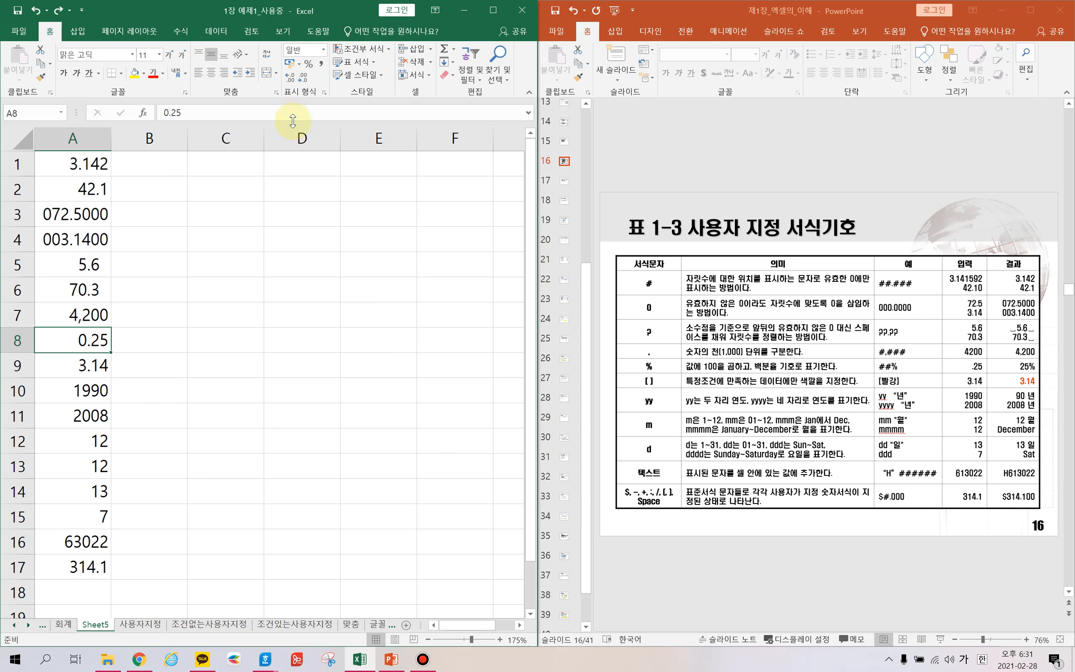
pyautogui.click(308, 66)
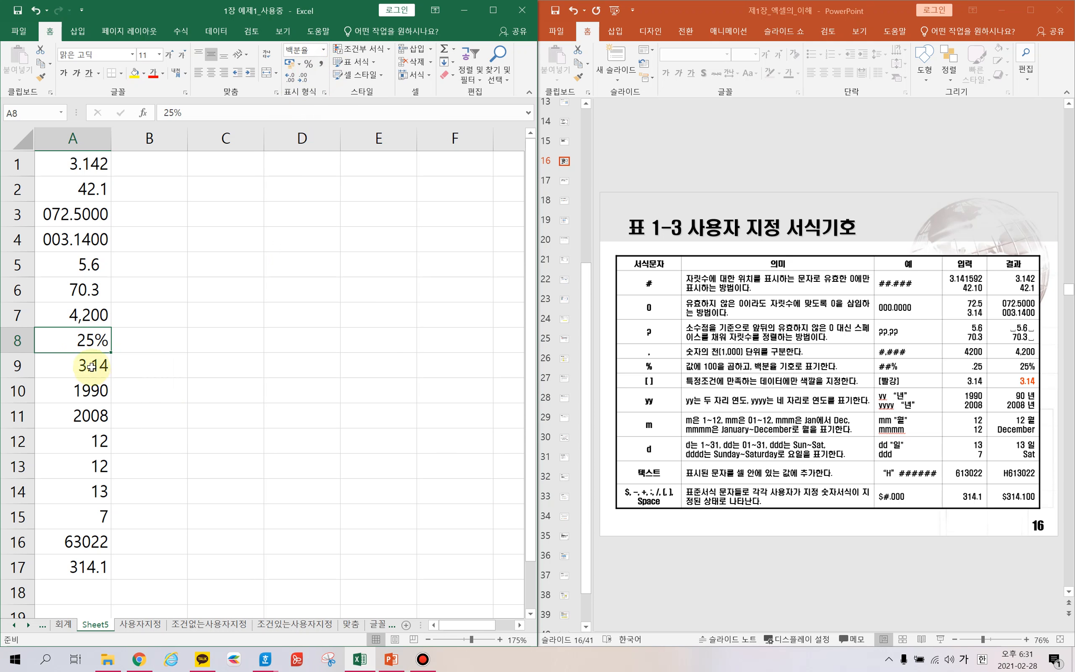
# Step: Apply the custom (사용자 지정) number format [빨강] to cell A9
pyautogui.click(91, 366)
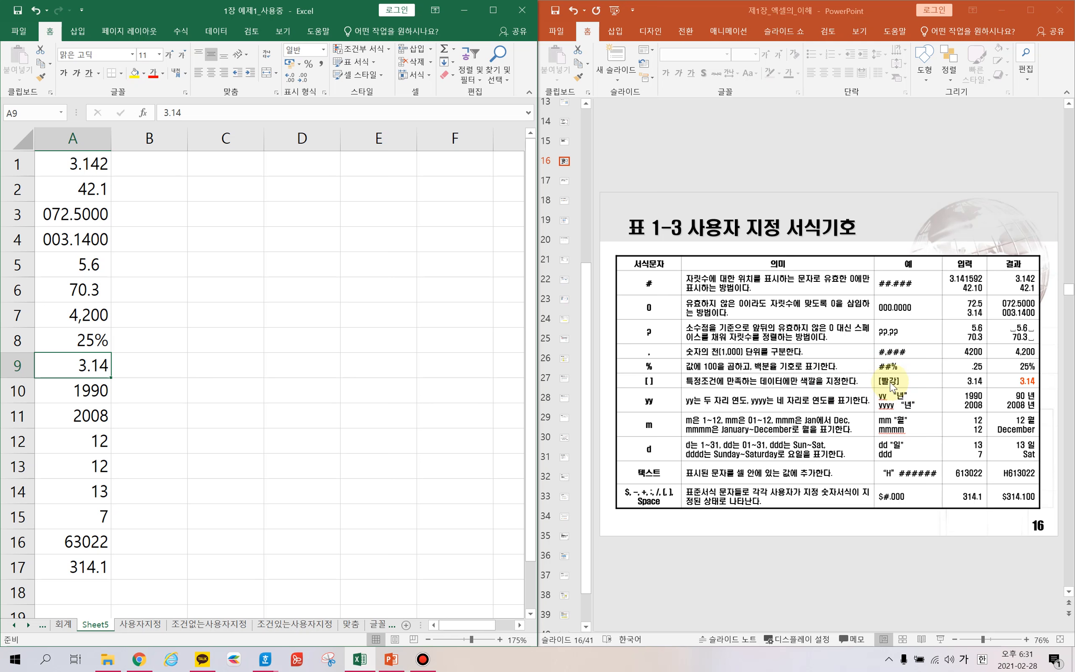
pyautogui.hotkey('ctrl', '1')
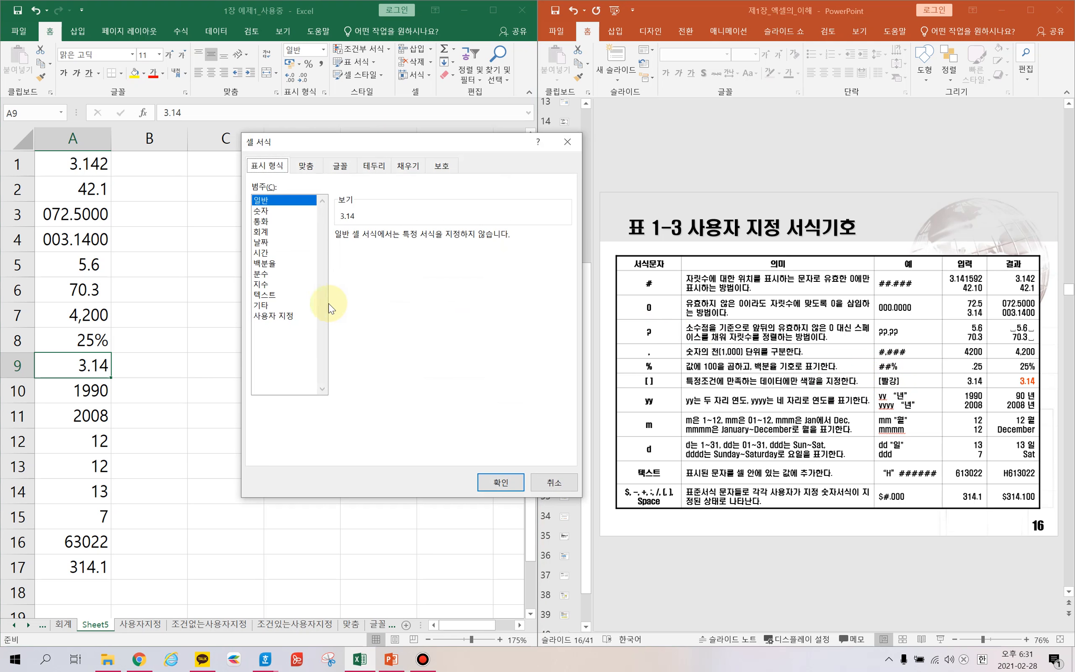
pyautogui.click(283, 315)
pyautogui.moveTo(401, 247); pyautogui.dragTo(333, 250)
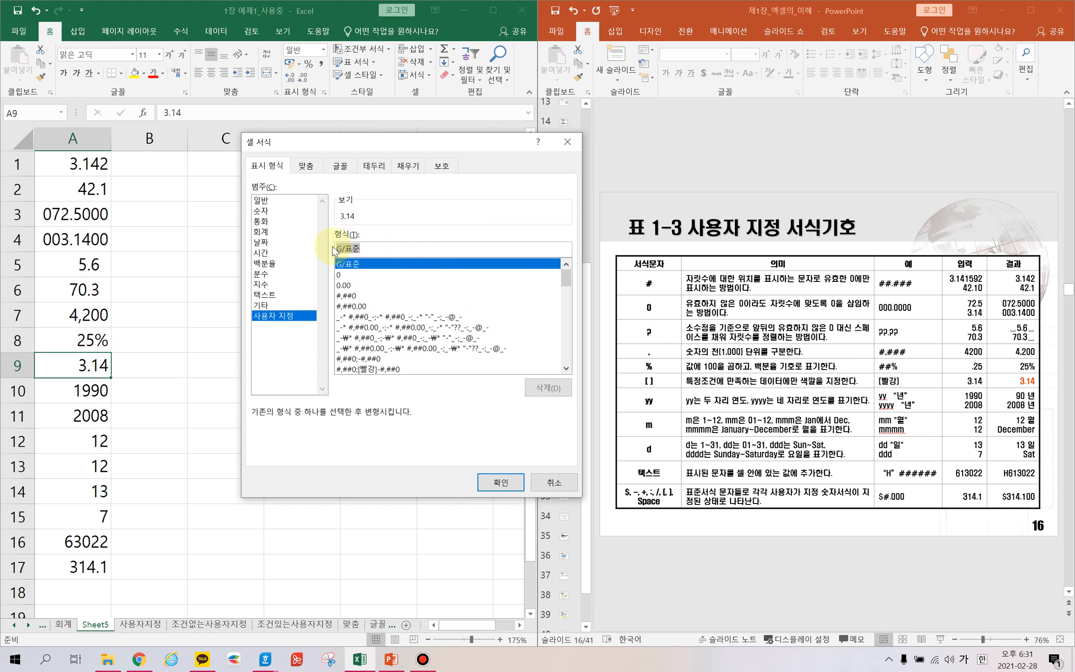
pyautogui.press('BackSpace')
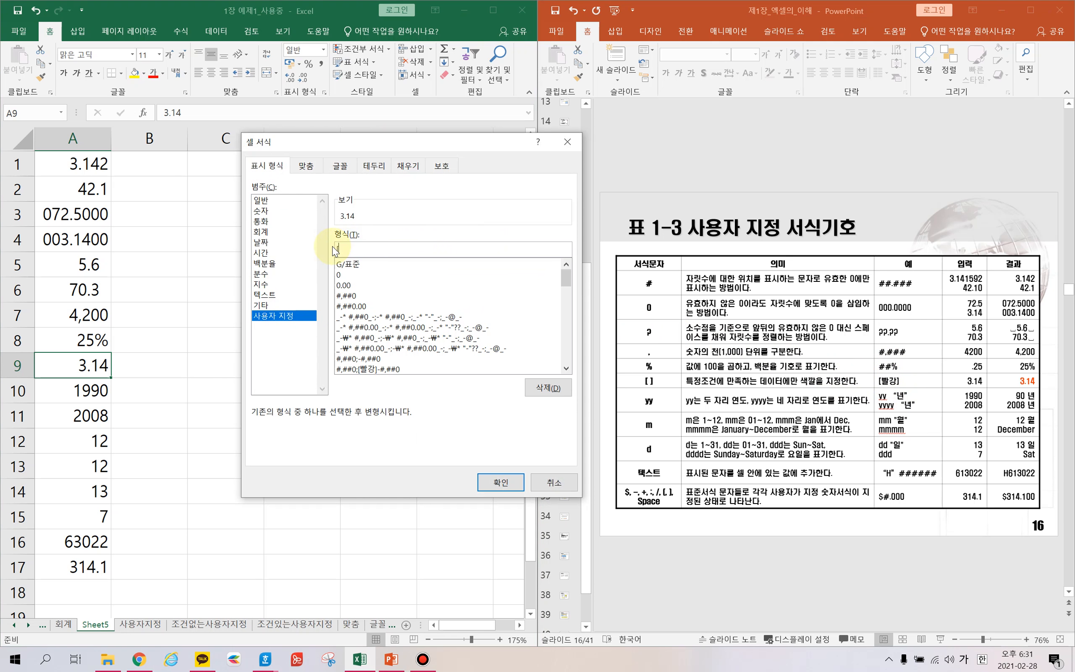
pyautogui.write('[')
pyautogui.write('Q')
pyautogui.press('BackSpace')
pyautogui.press('Hangul')
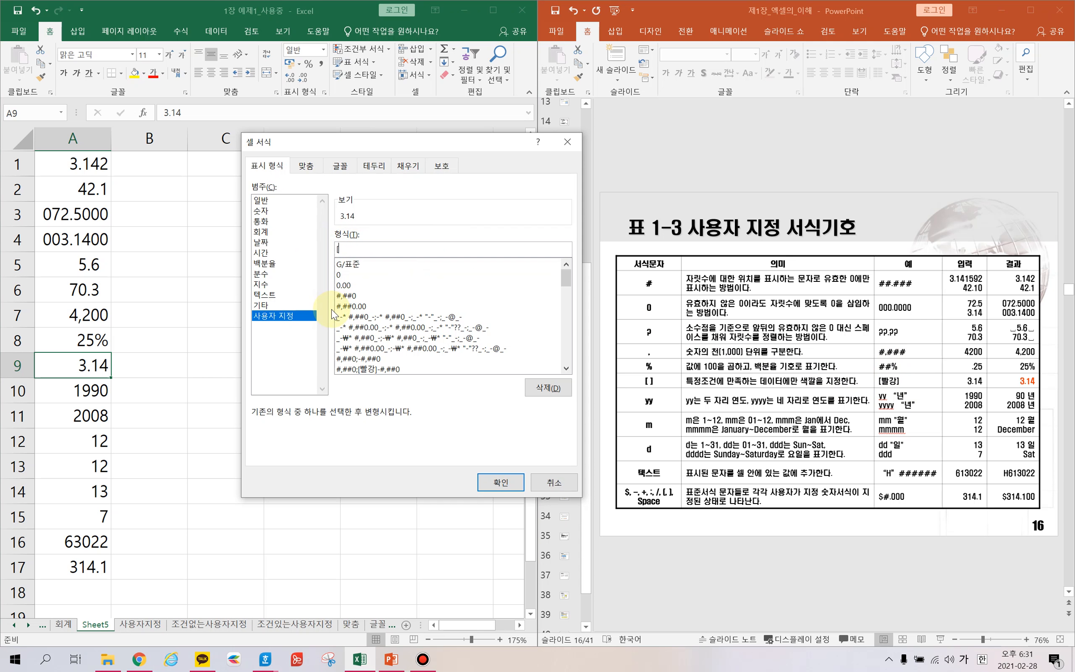
pyautogui.write('빨강]')
pyautogui.click(502, 481)
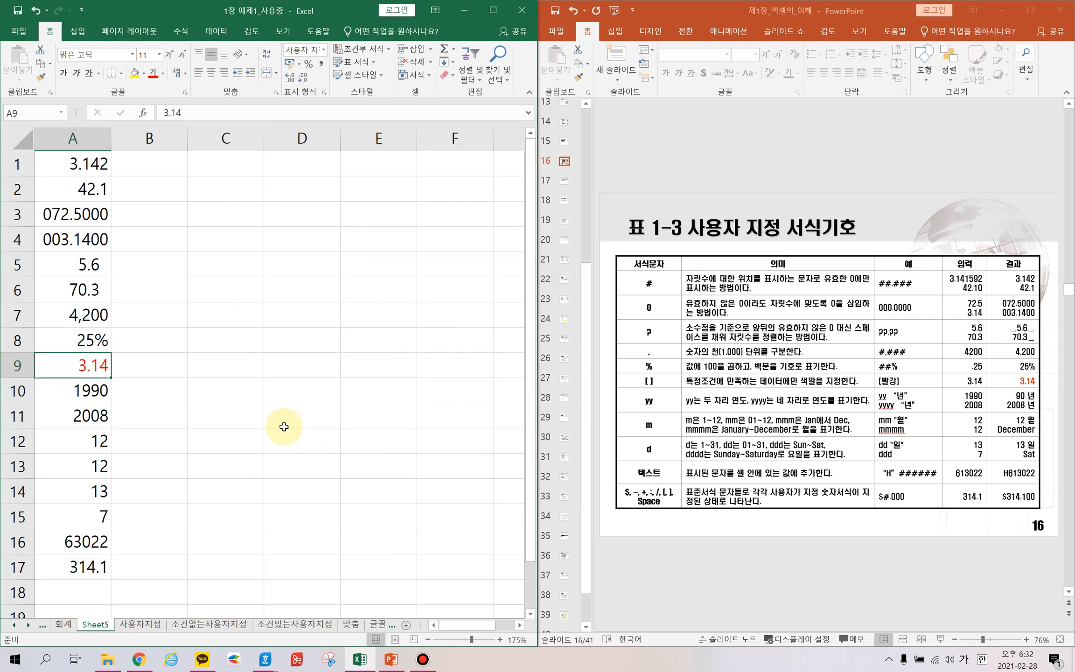
# Step: Try applying the custom (사용자 지정) number format yy"년" to the year numbers in cells A10:A11
pyautogui.moveTo(90, 388); pyautogui.dragTo(107, 418)
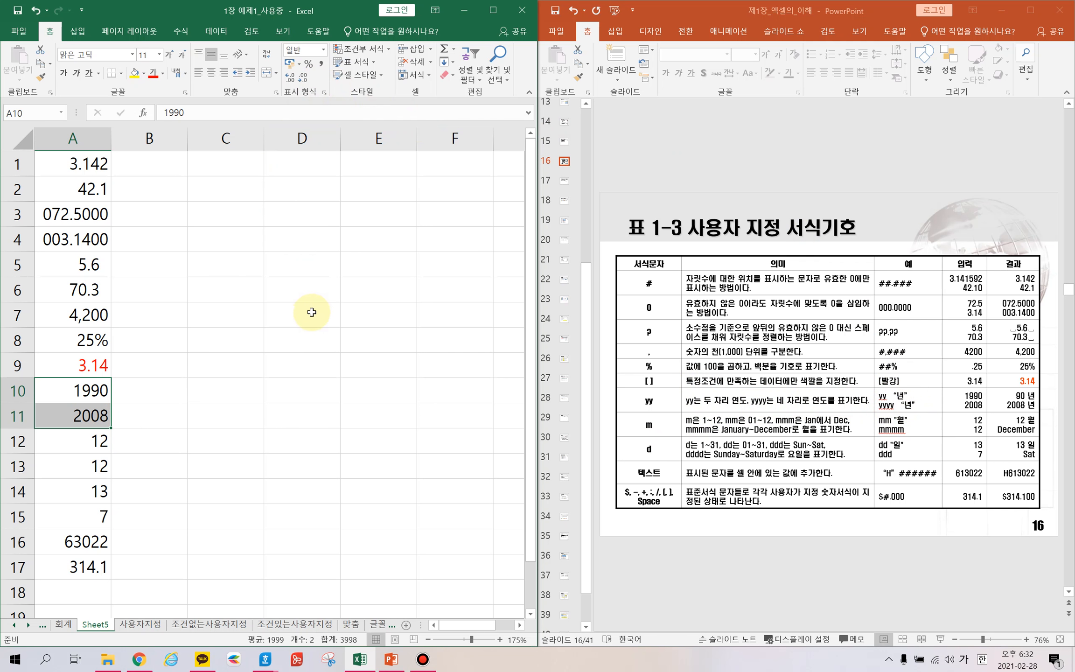
pyautogui.hotkey('ctrl', '1')
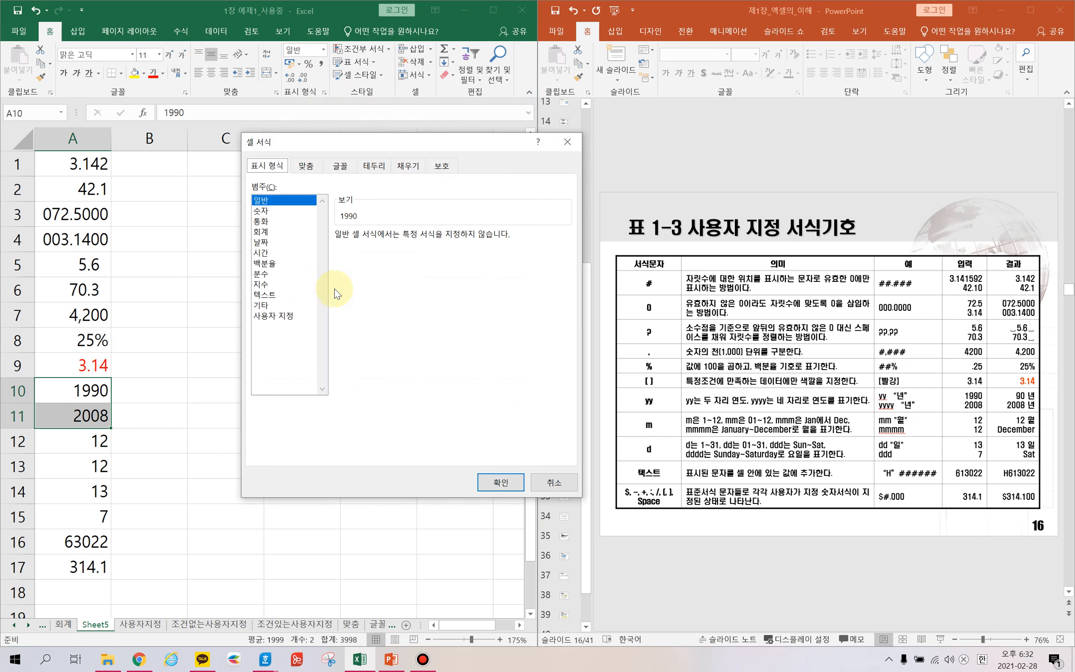
pyautogui.click(283, 317)
pyautogui.moveTo(374, 249); pyautogui.dragTo(327, 250)
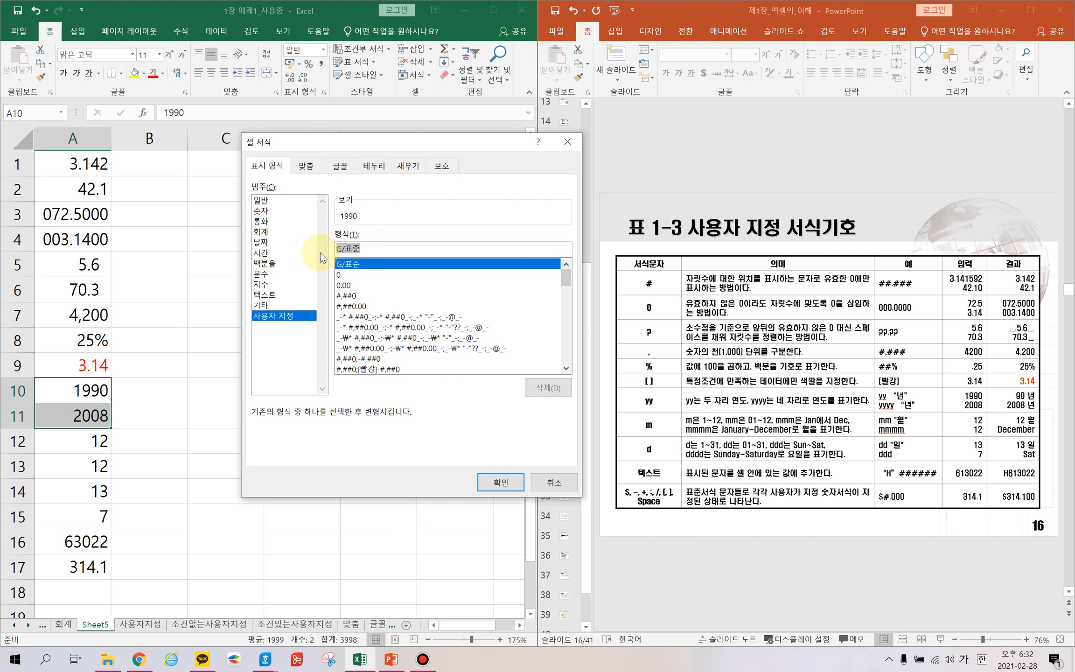
pyautogui.press('BackSpace')
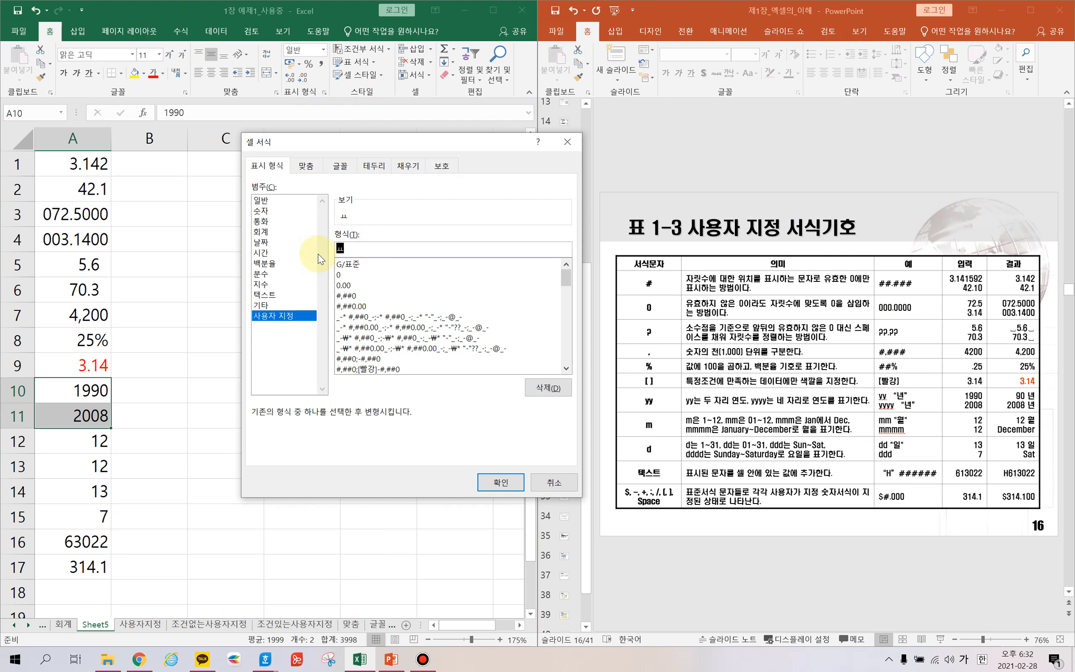
pyautogui.press('Hangul')
pyautogui.write('yy')
pyautogui.write('"')
pyautogui.press('Hangul')
pyautogui.write('녀')
pyautogui.write('"')
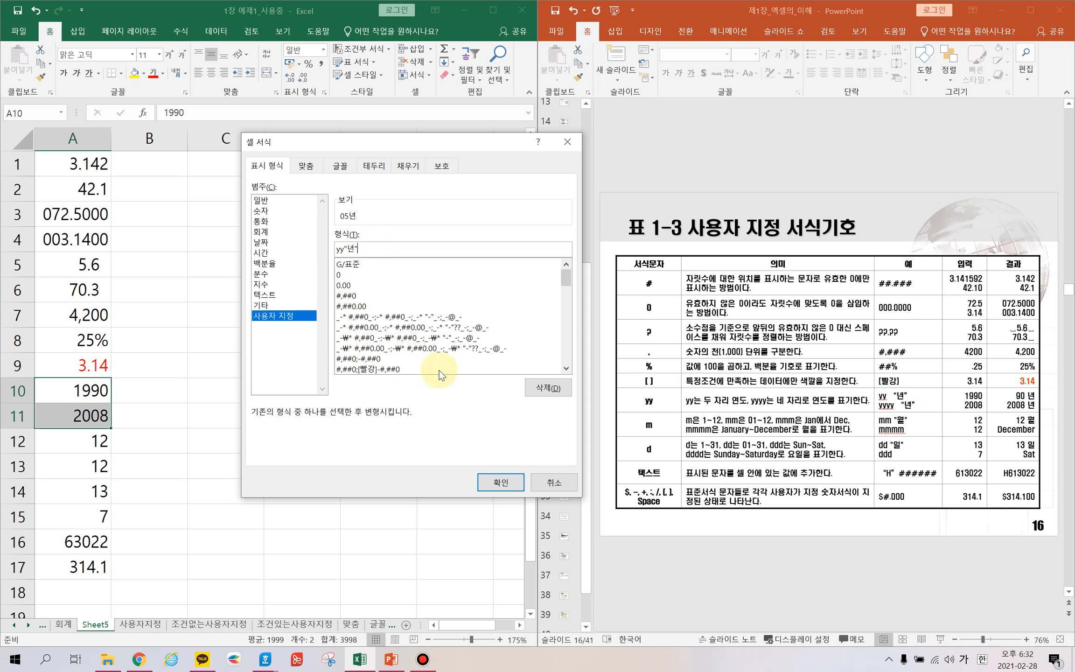
pyautogui.click(501, 482)
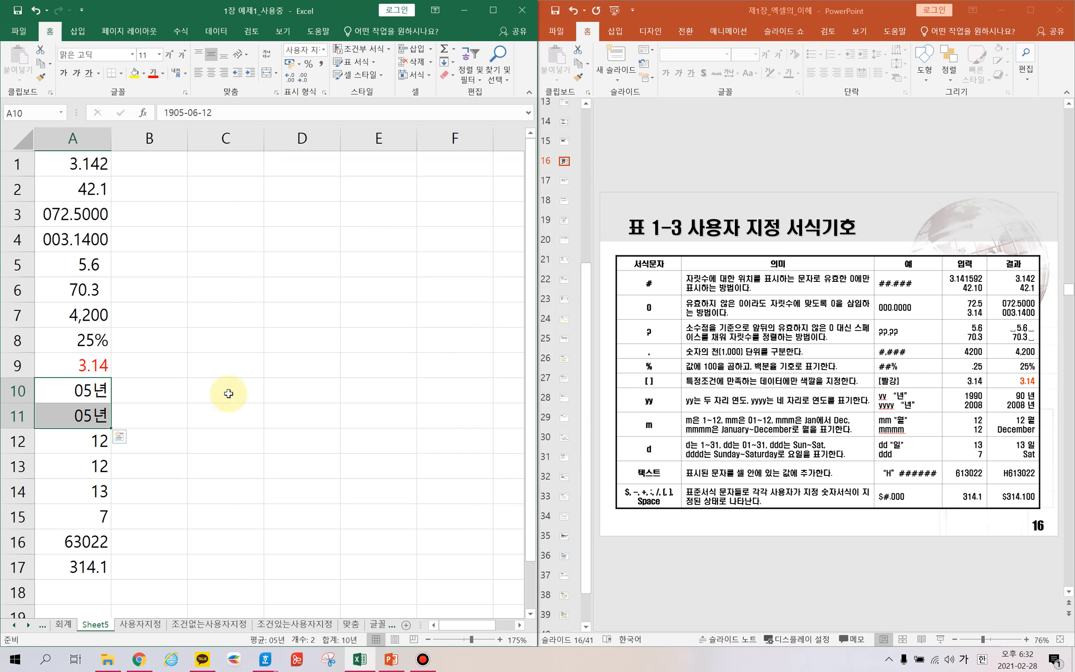
# Step: Check the underlying values of cells A10 and A11, and undo their year format
pyautogui.click(84, 391)
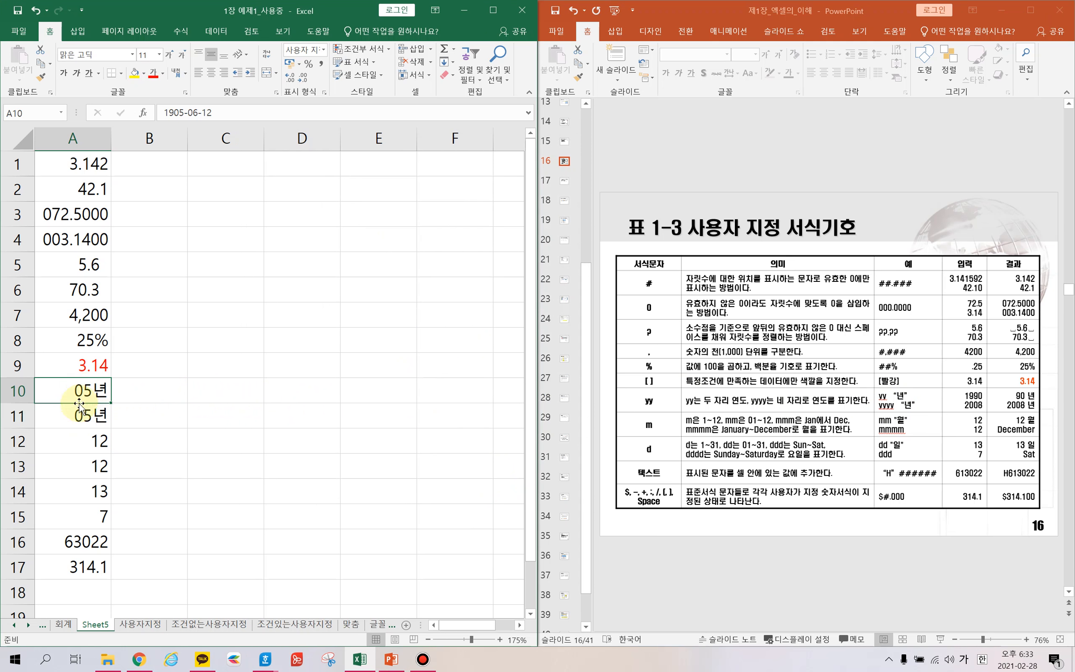
pyautogui.click(79, 412)
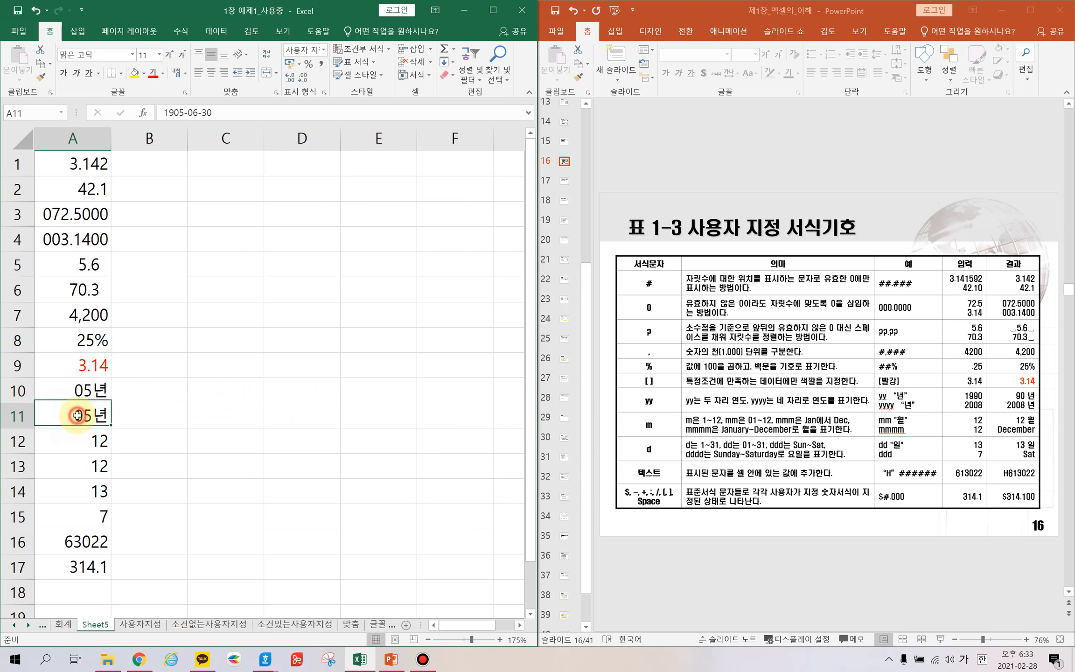
pyautogui.click(82, 390)
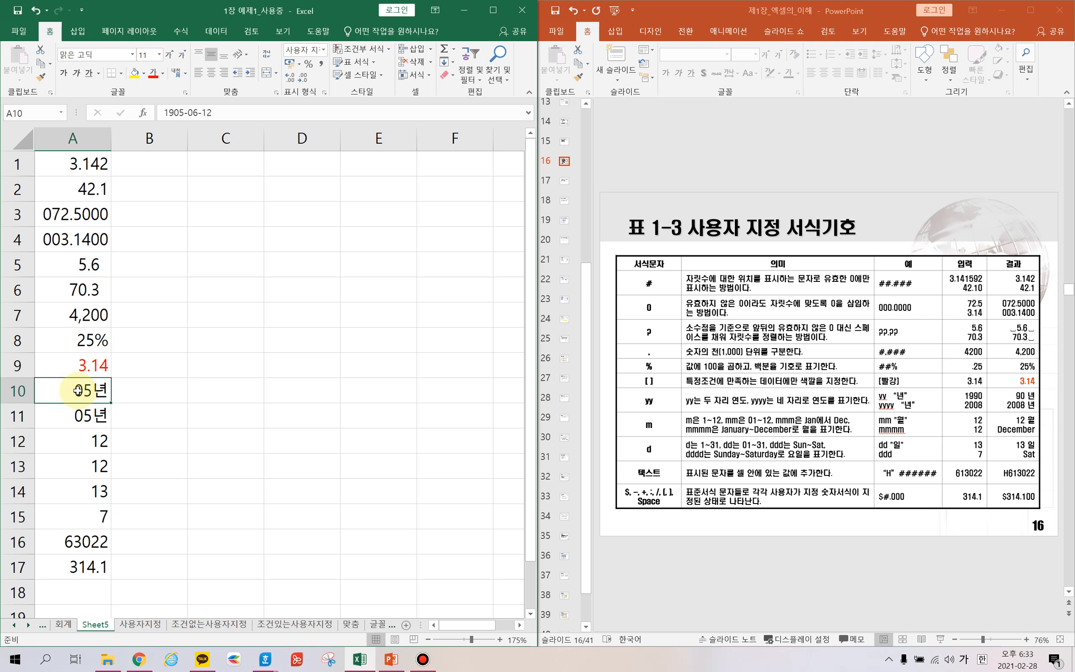
pyautogui.hotkey('ctrl', 'z')
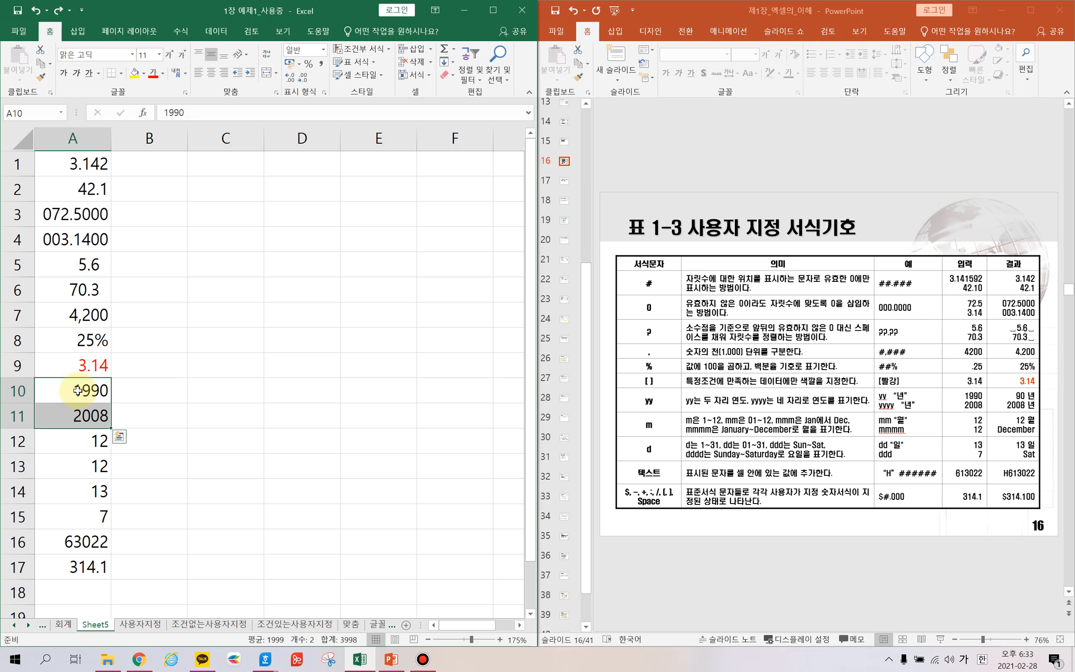
# Step: Replace the value in cell A10 with the full date 1990-01-05
pyautogui.click(77, 391)
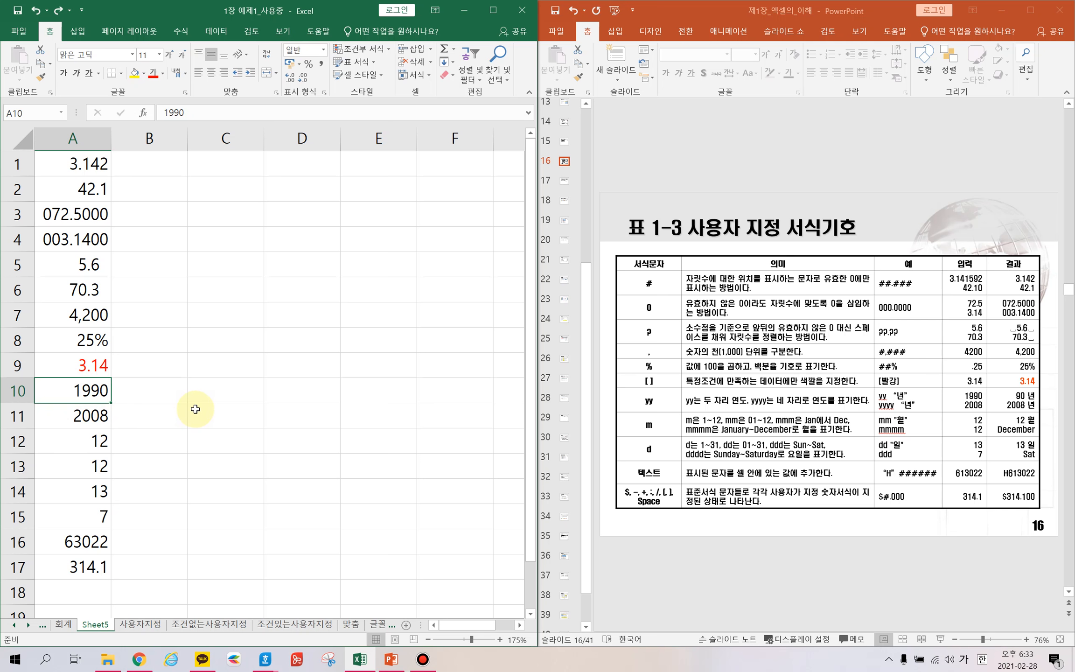
pyautogui.write('1')
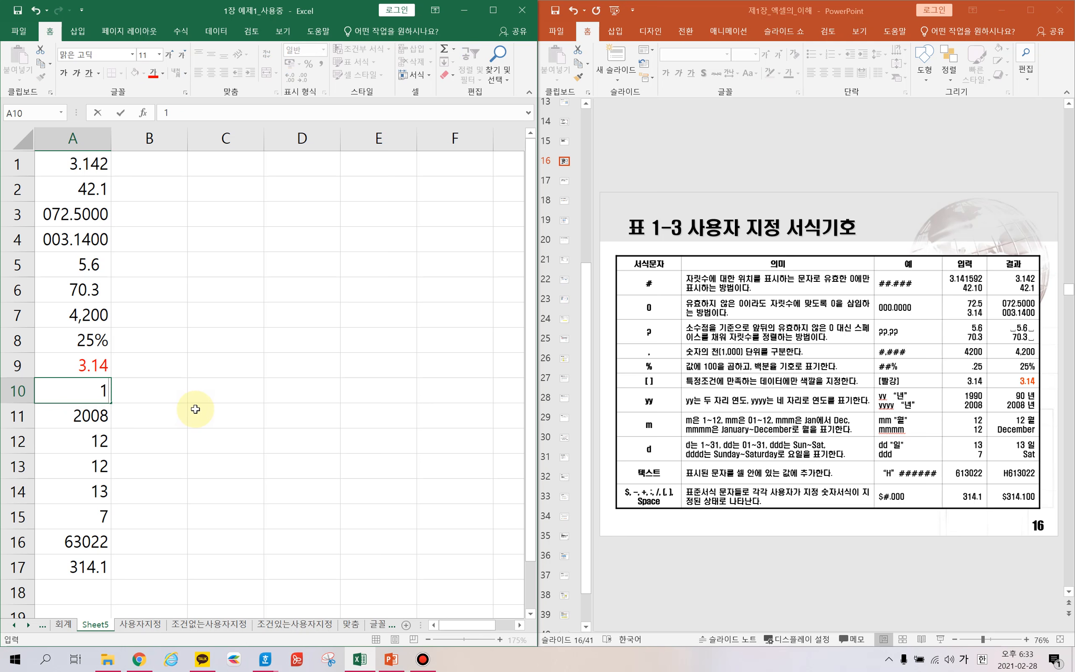
pyautogui.write('990-01-')
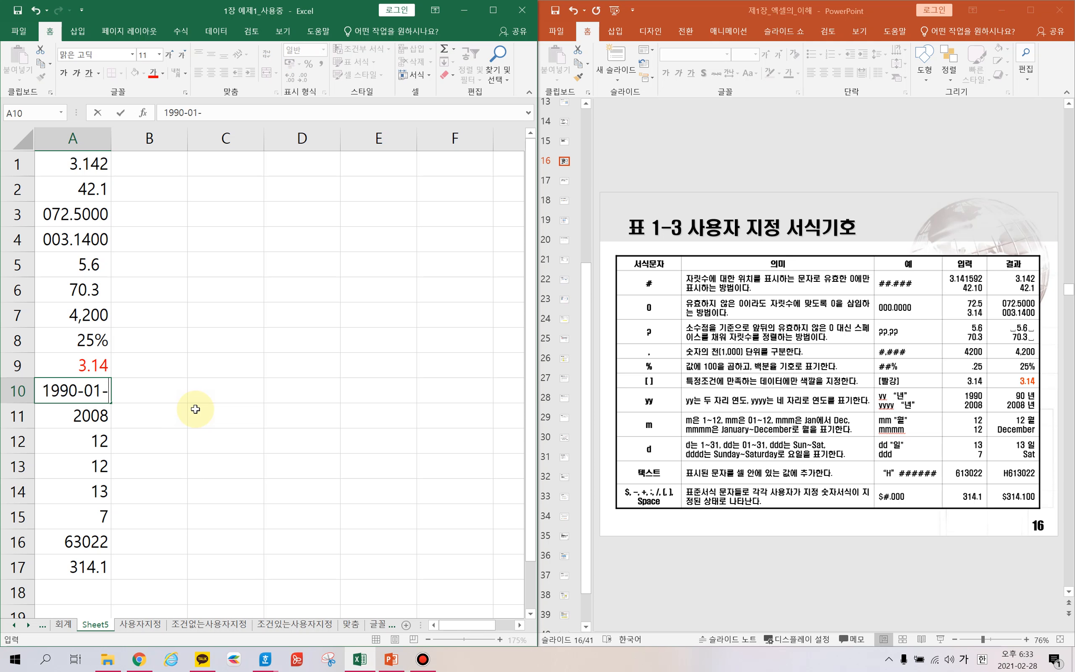
pyautogui.write('05')
pyautogui.press('Return')
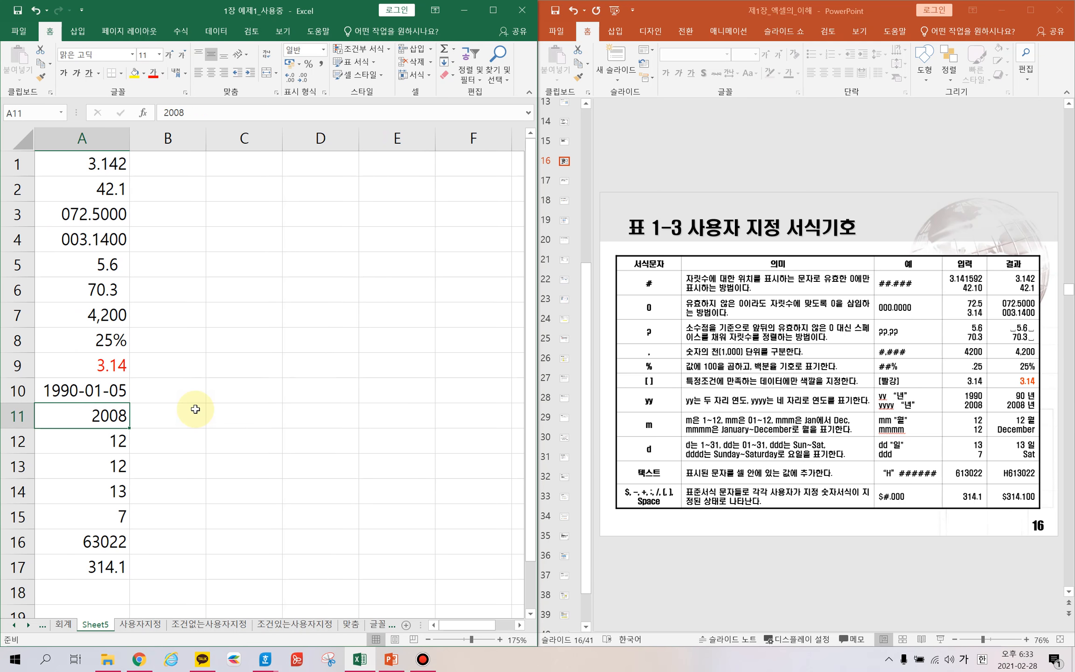
# Step: Replace the value in cell A11 with the full date 2021-03-02
pyautogui.click(105, 391)
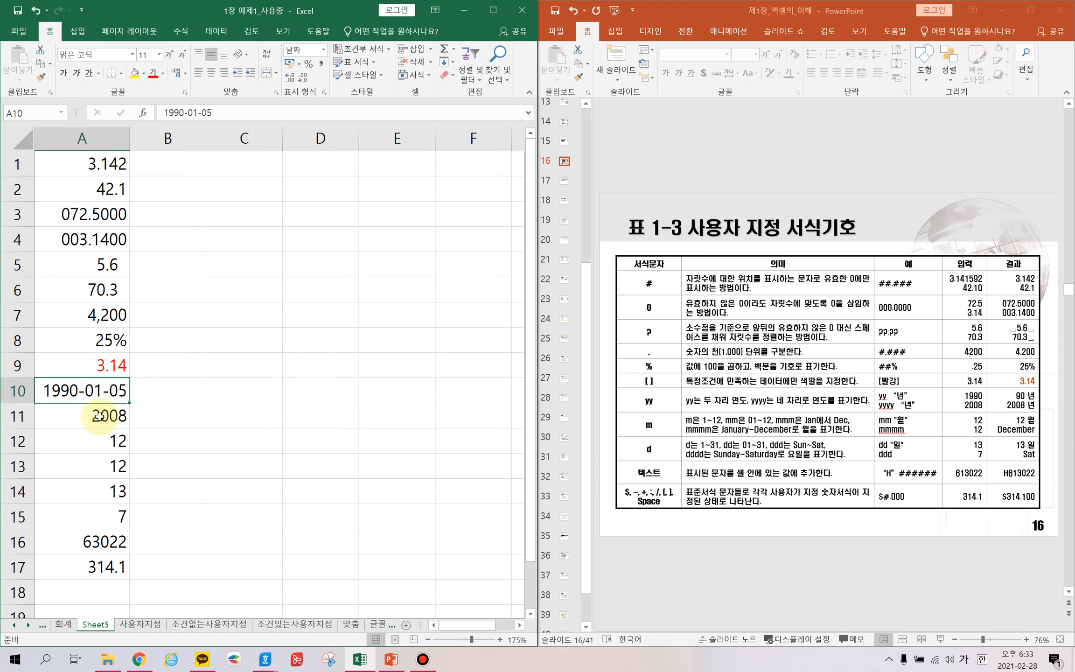
pyautogui.click(99, 416)
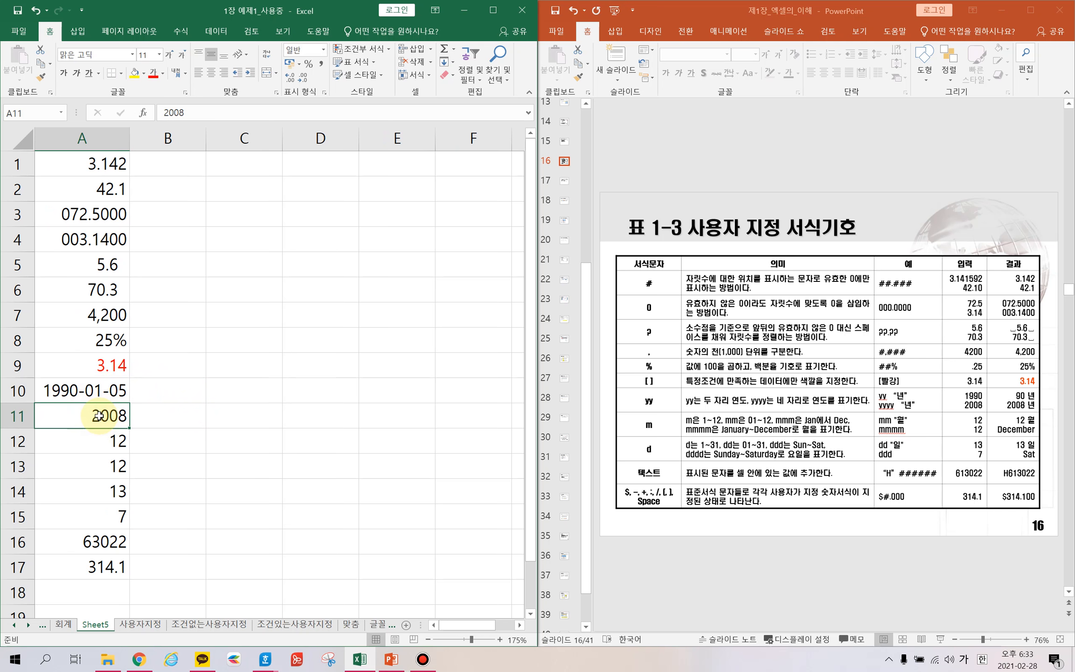
pyautogui.write('200')
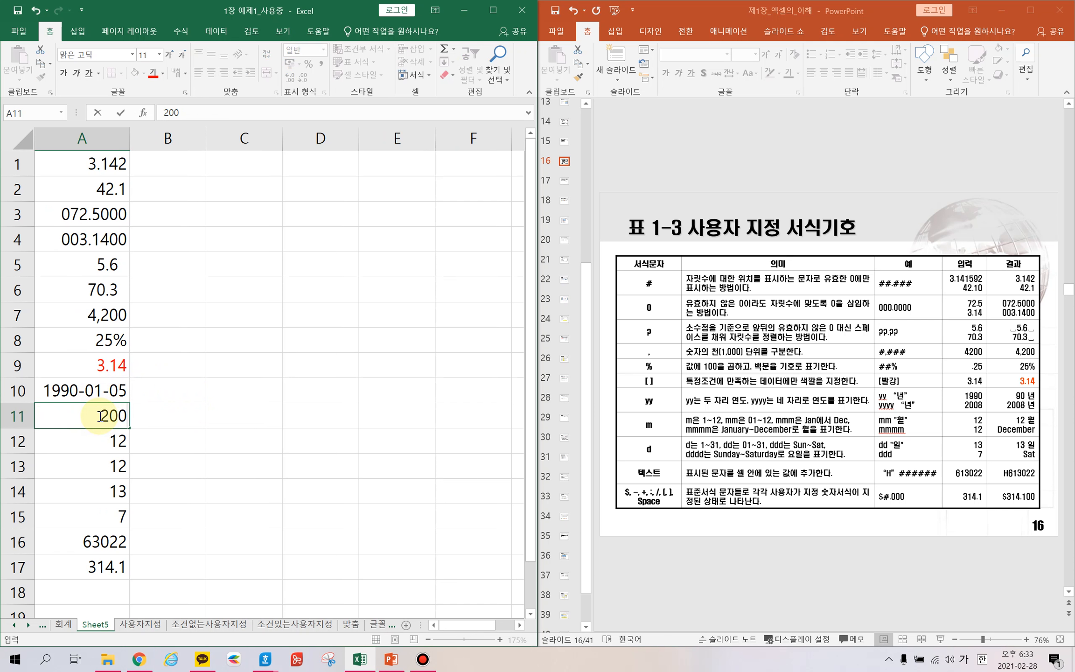
pyautogui.press('BackSpace')
pyautogui.write('20')
pyautogui.press('BackSpace')
pyautogui.write('1-03-02')
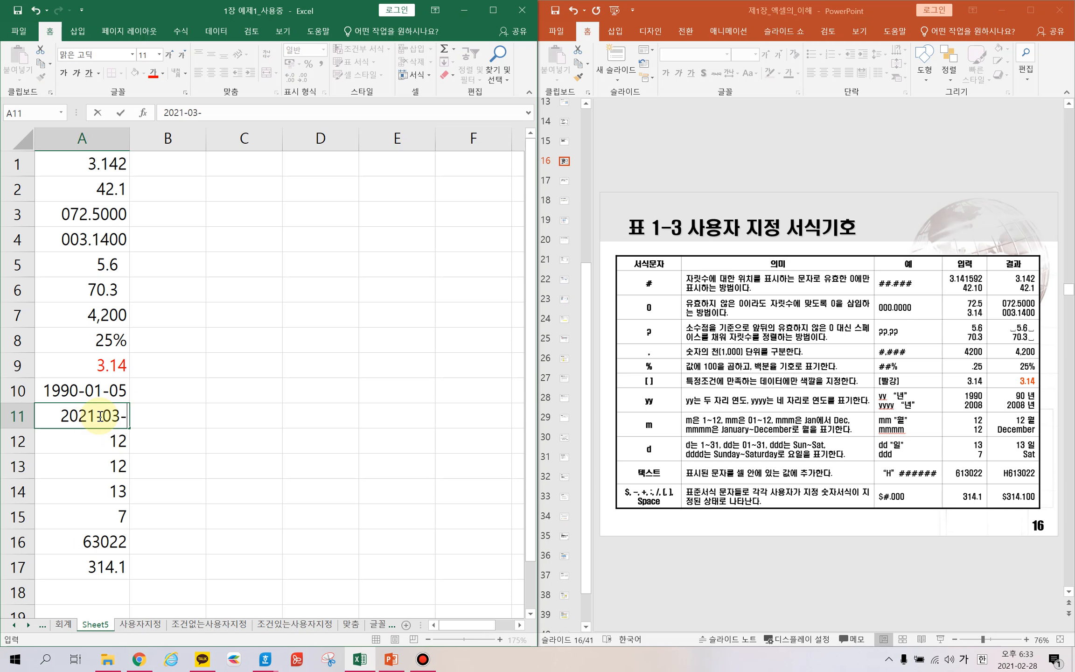
pyautogui.press('Return')
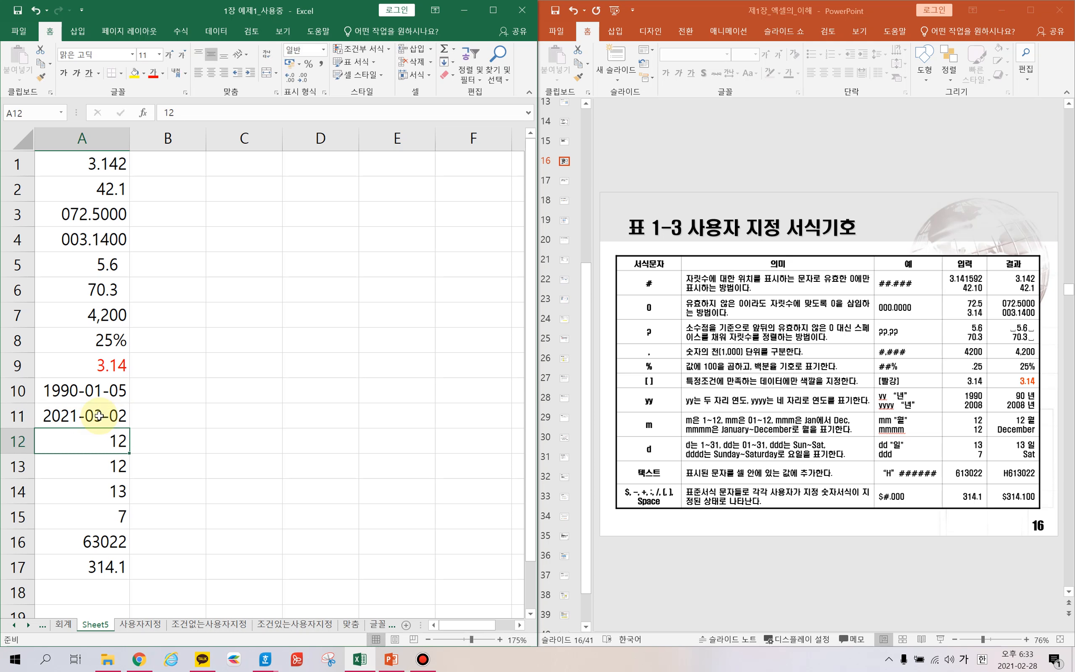
# Step: Apply the custom (사용자 지정) number format yy"년" to the date in cell A10
pyautogui.click(93, 394)
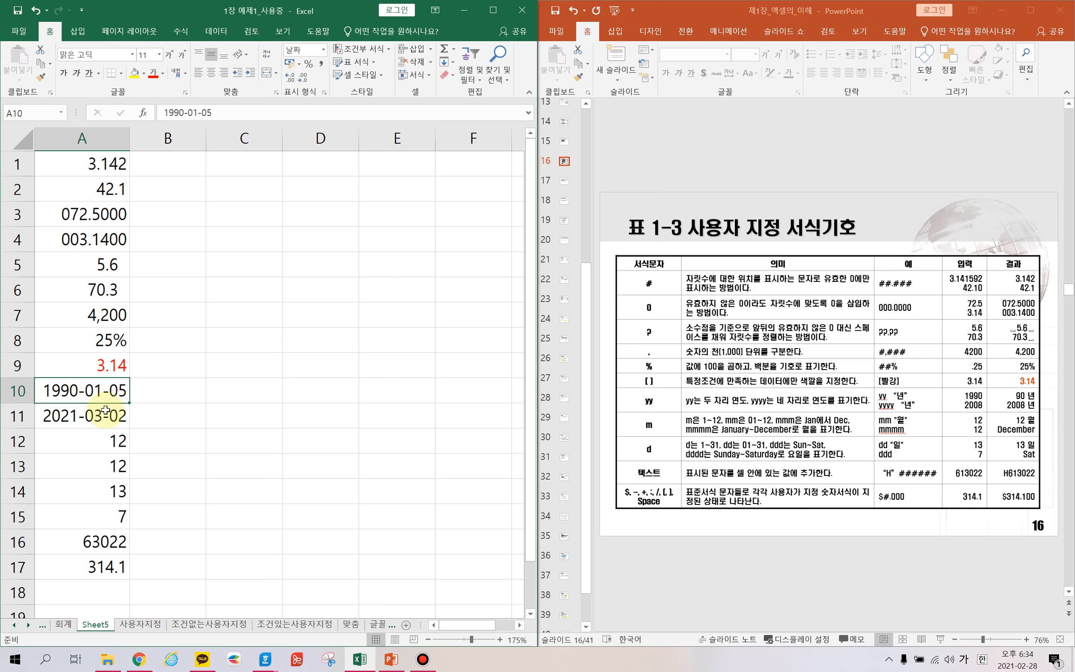
pyautogui.hotkey('ctrl', '1')
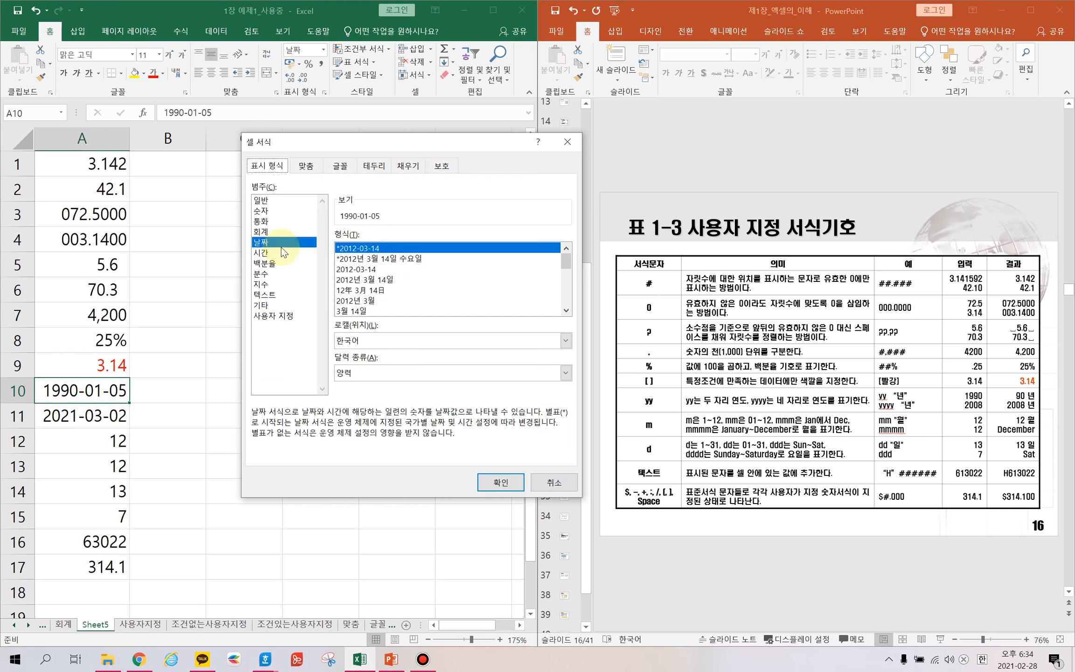
pyautogui.click(274, 315)
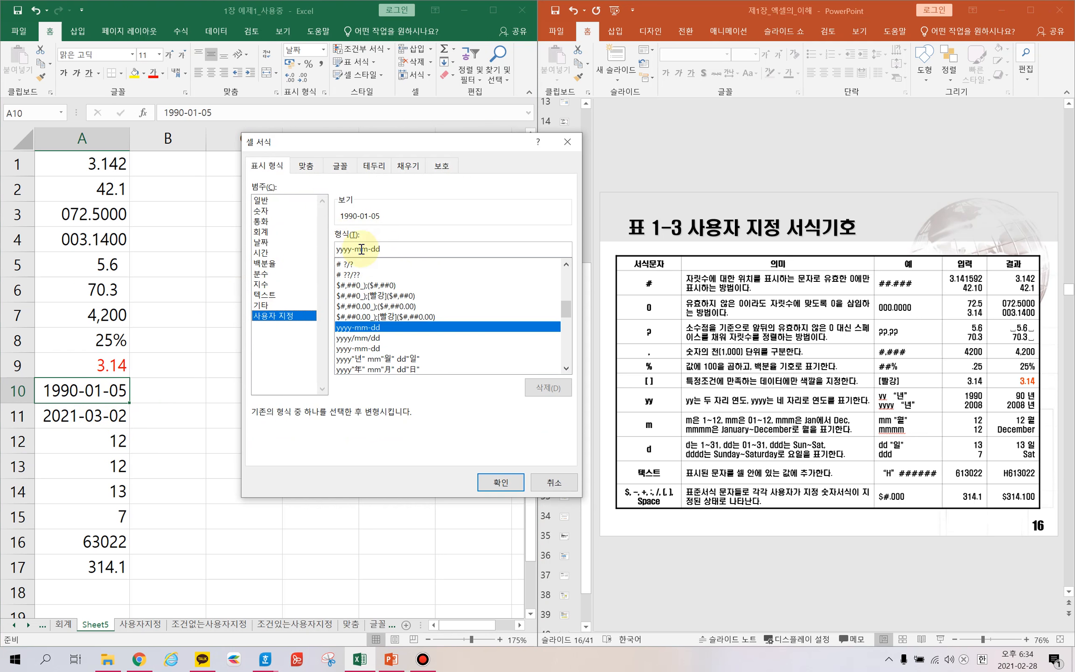
pyautogui.moveTo(381, 249); pyautogui.dragTo(335, 249)
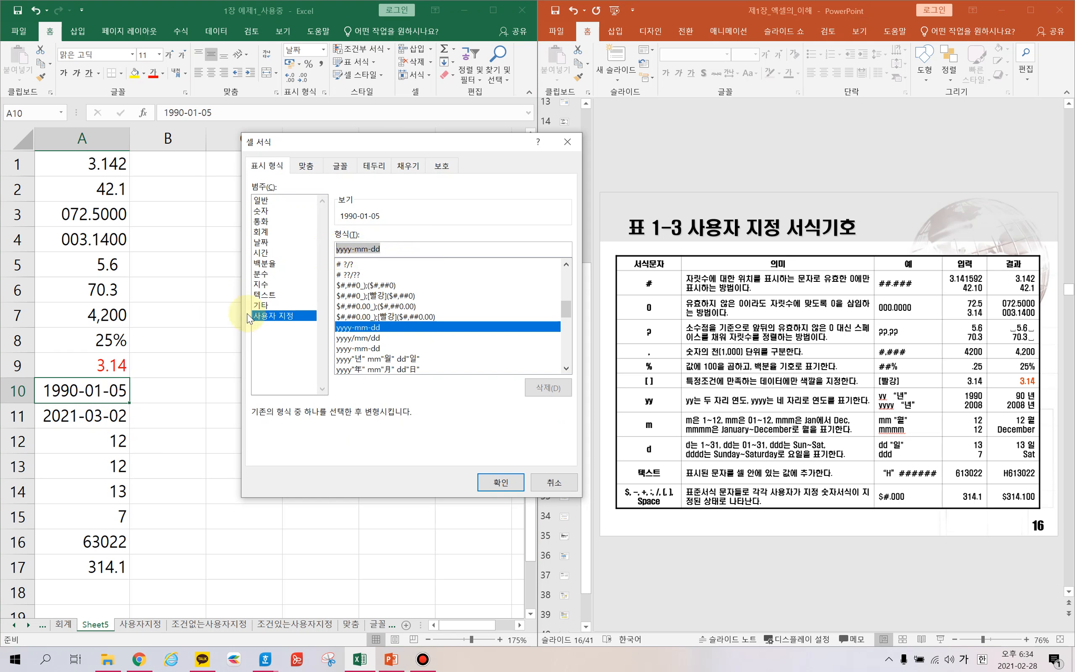
pyautogui.press('Hangul')
pyautogui.write('yy')
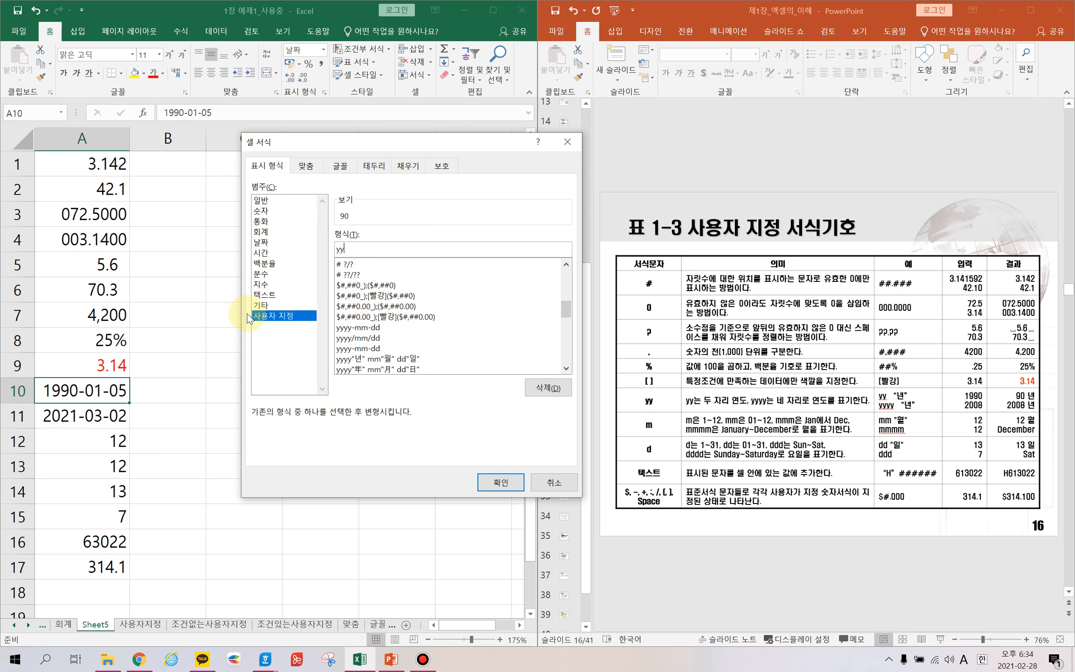
pyautogui.write('"')
pyautogui.press('Hangul')
pyautogui.write('녀')
pyautogui.write('"')
pyautogui.click(490, 481)
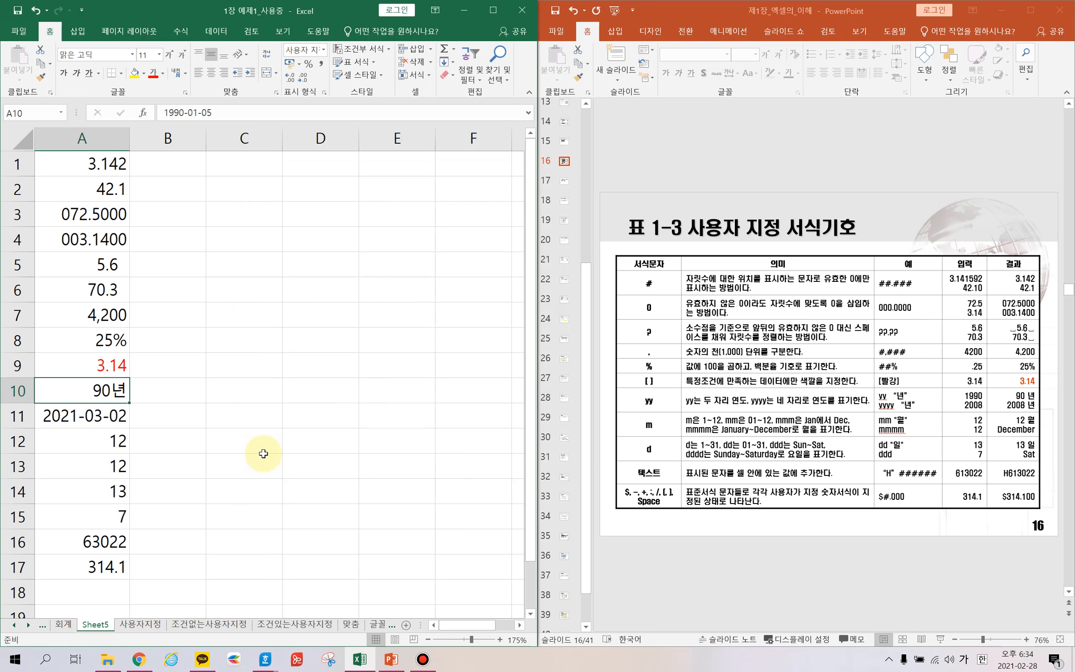
# Step: Apply the custom (사용자 지정) number format yyyy"년" to the date in cell A11
pyautogui.click(90, 417)
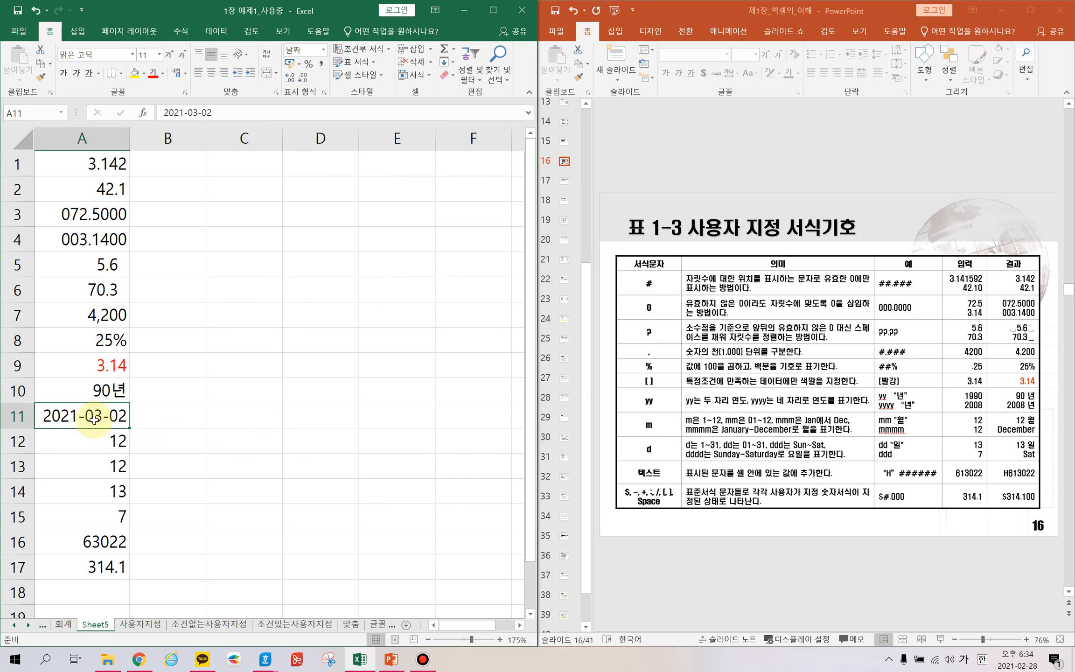
pyautogui.hotkey('ctrl', '1')
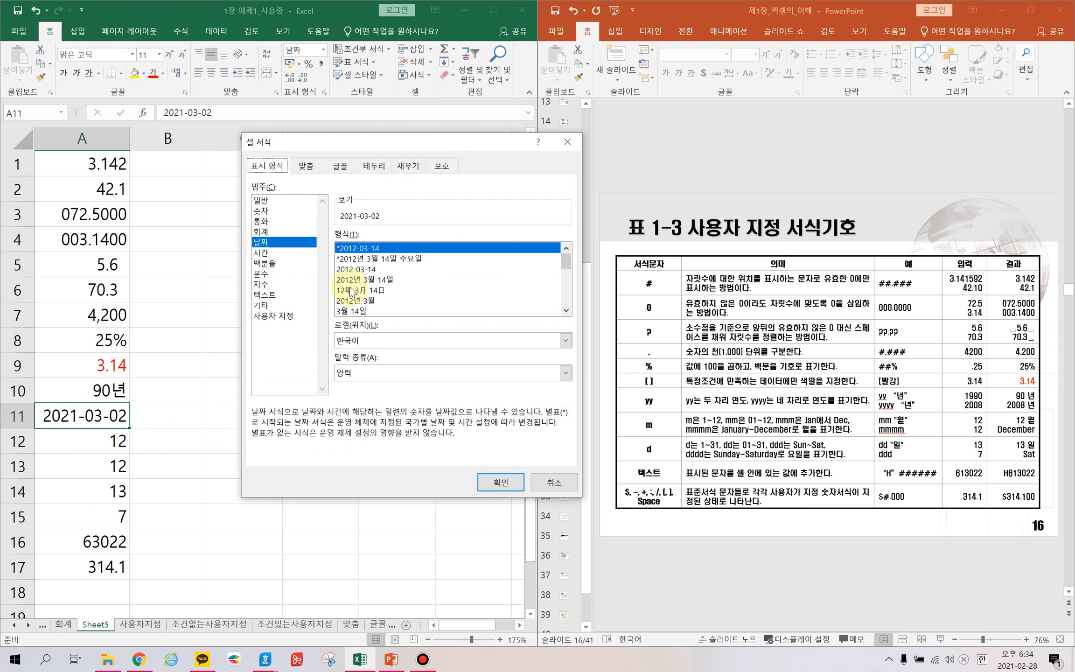
pyautogui.click(279, 315)
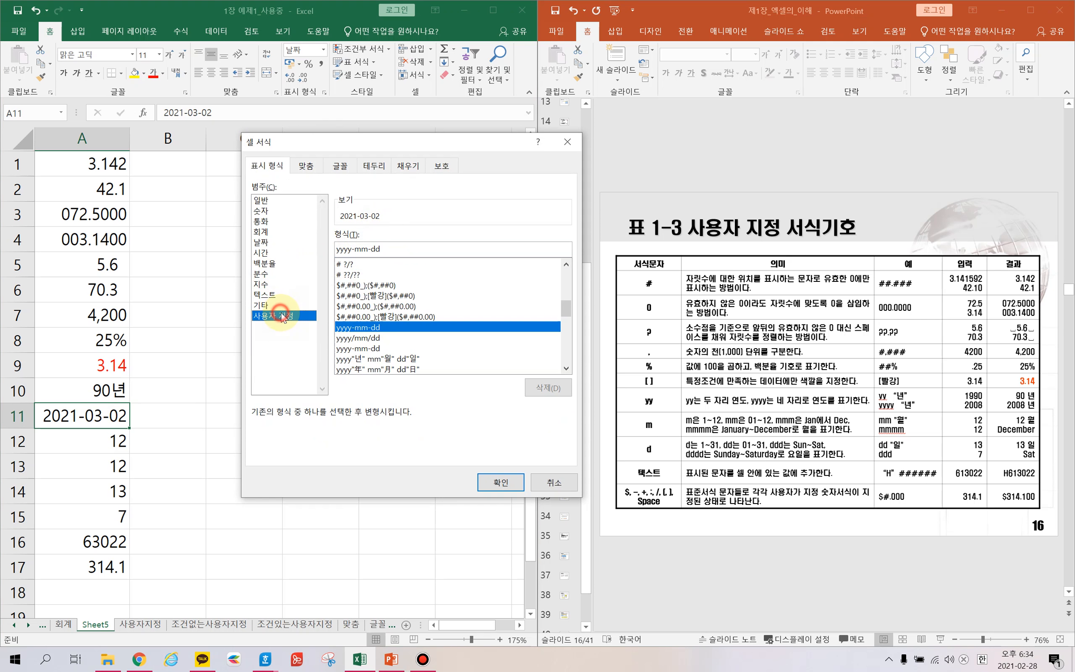
pyautogui.moveTo(394, 251); pyautogui.dragTo(334, 253)
pyautogui.press('Hangul')
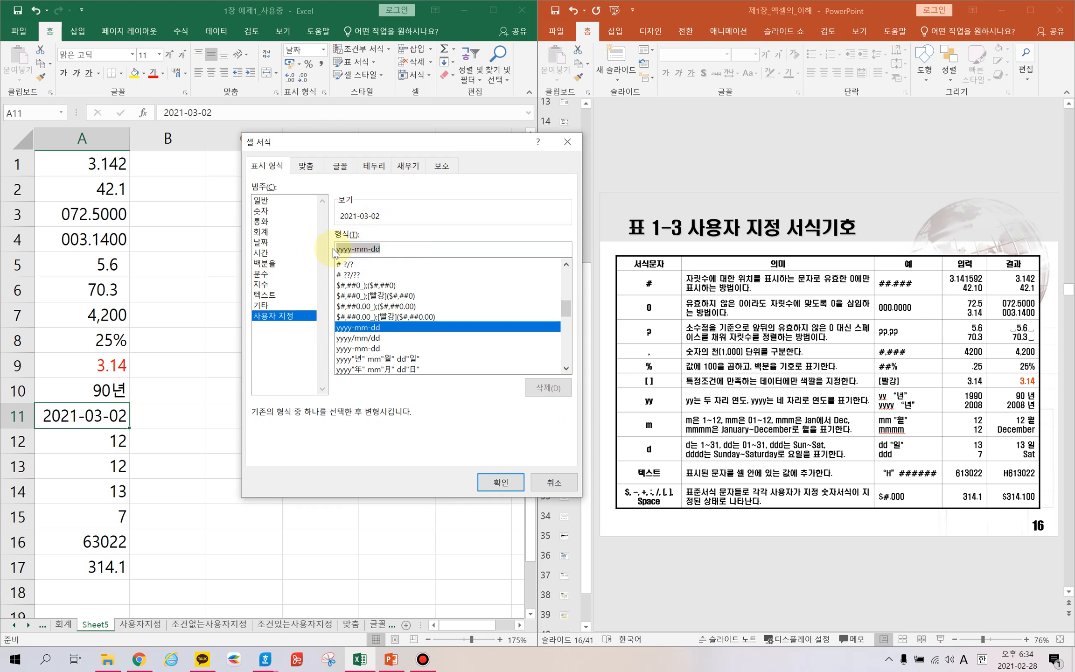
pyautogui.write('yyyy"')
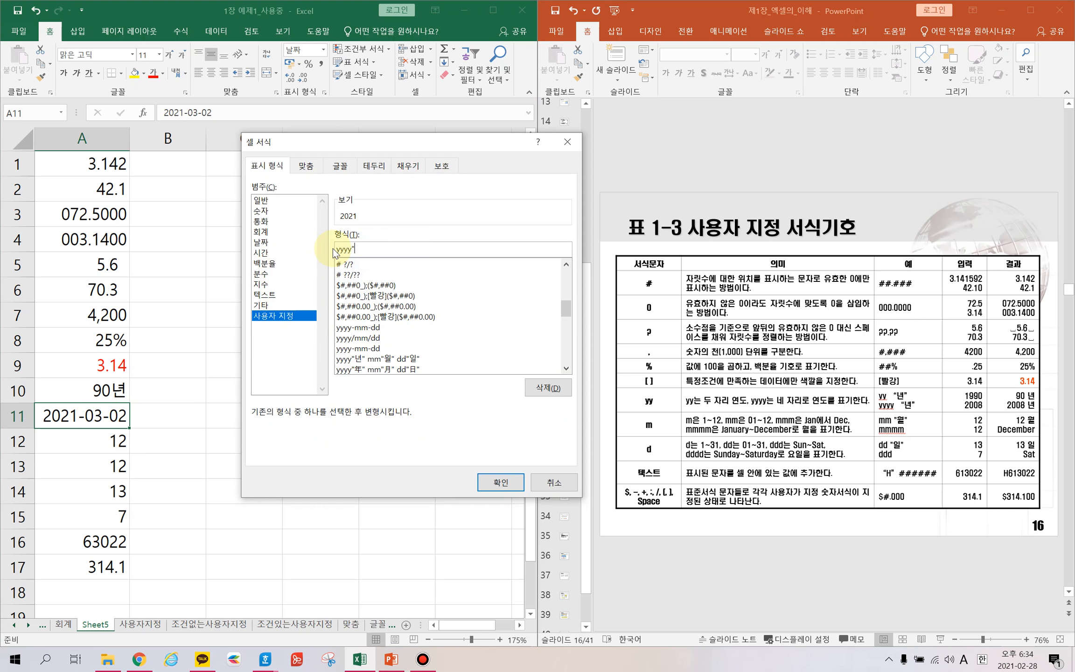
pyautogui.press('Hangul')
pyautogui.write('년"')
pyautogui.click(491, 481)
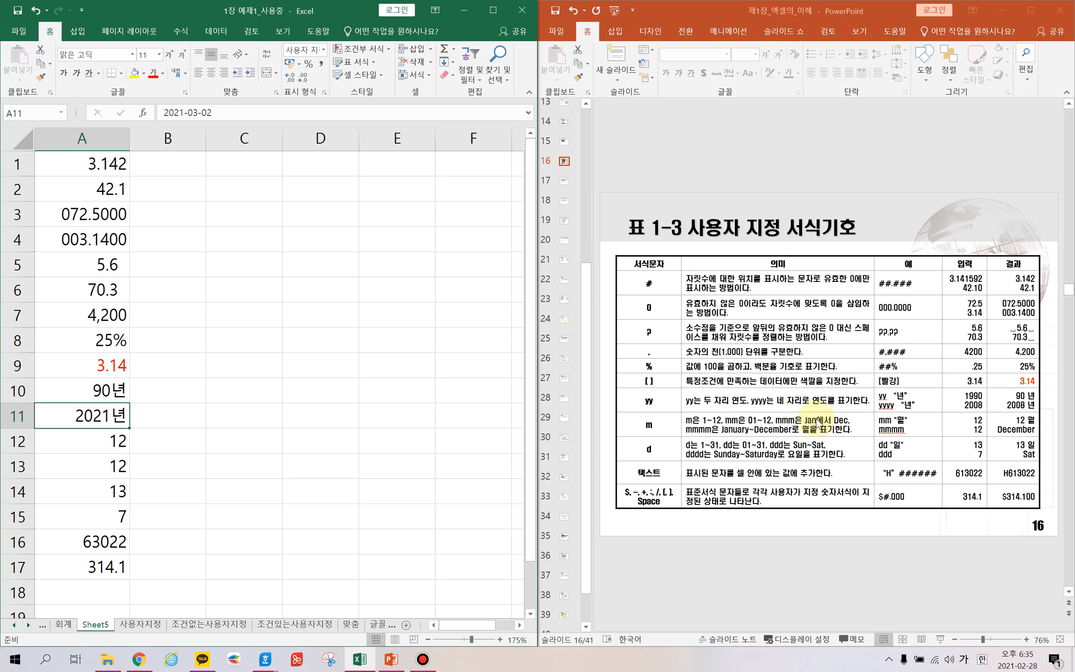
# Step: Apply the custom (사용자 지정) number format mm"월" to cell A12
pyautogui.click(113, 444)
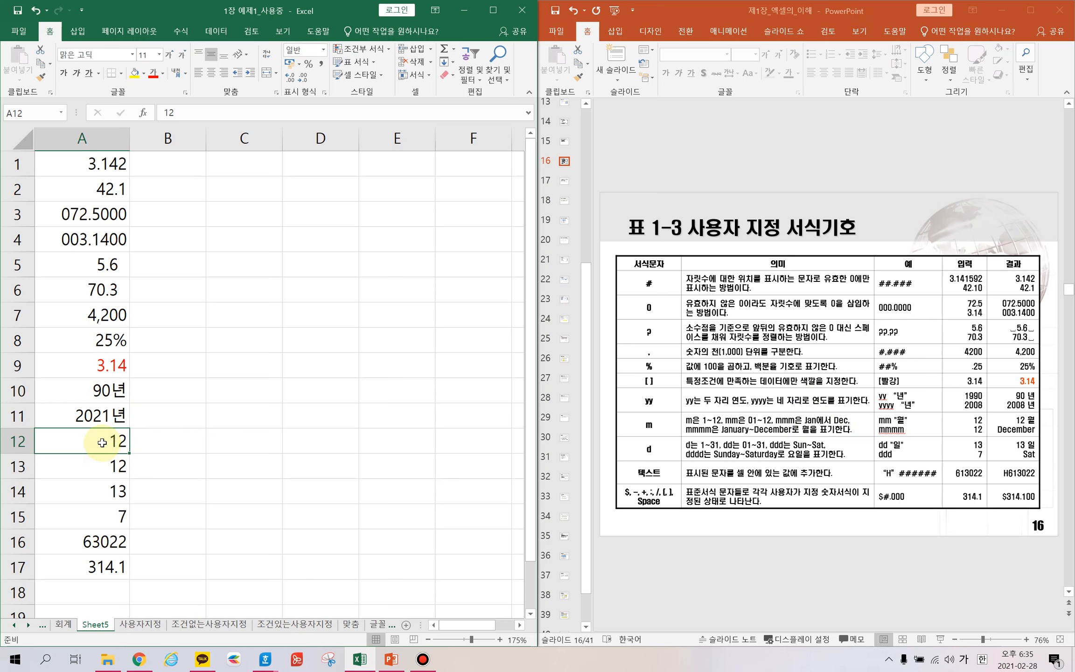
pyautogui.hotkey('ctrl', '1')
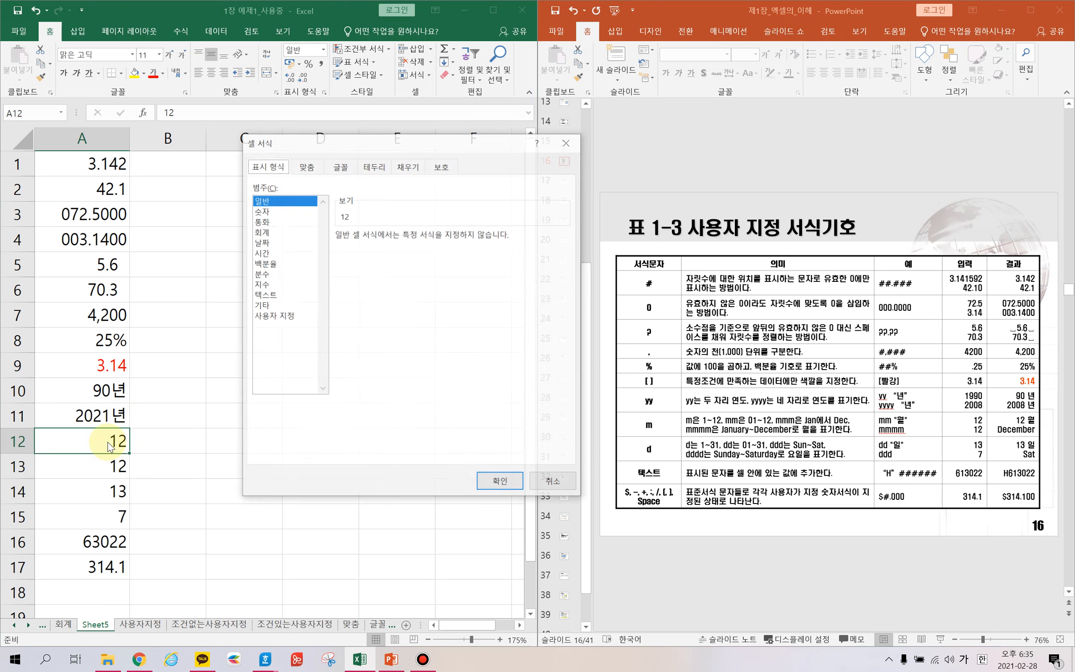
pyautogui.click(273, 316)
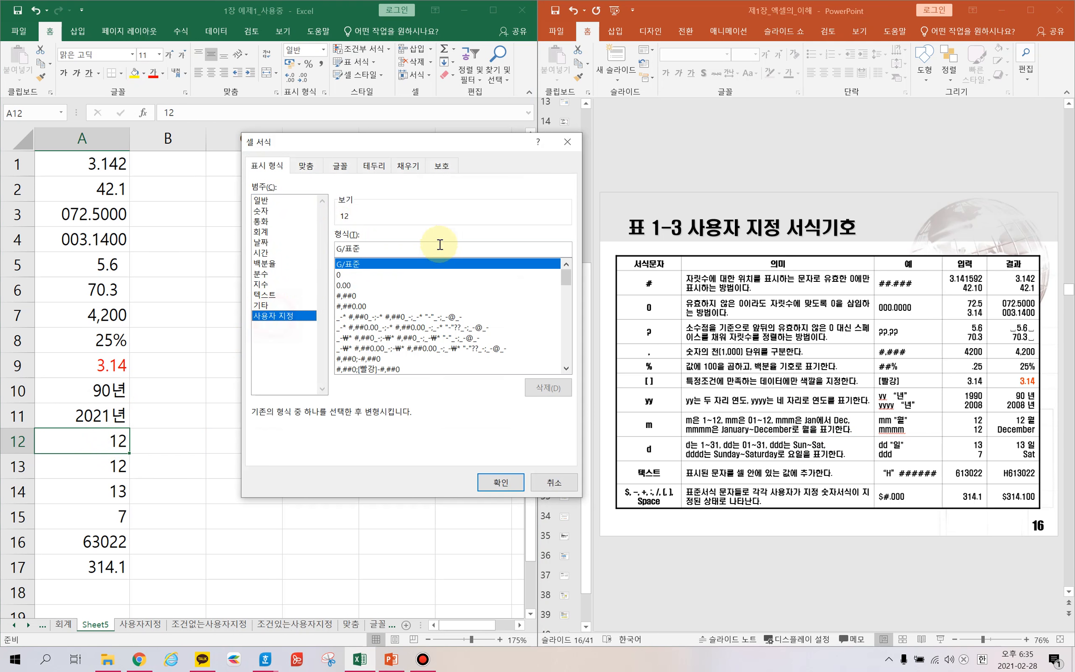
pyautogui.moveTo(373, 249); pyautogui.dragTo(335, 251)
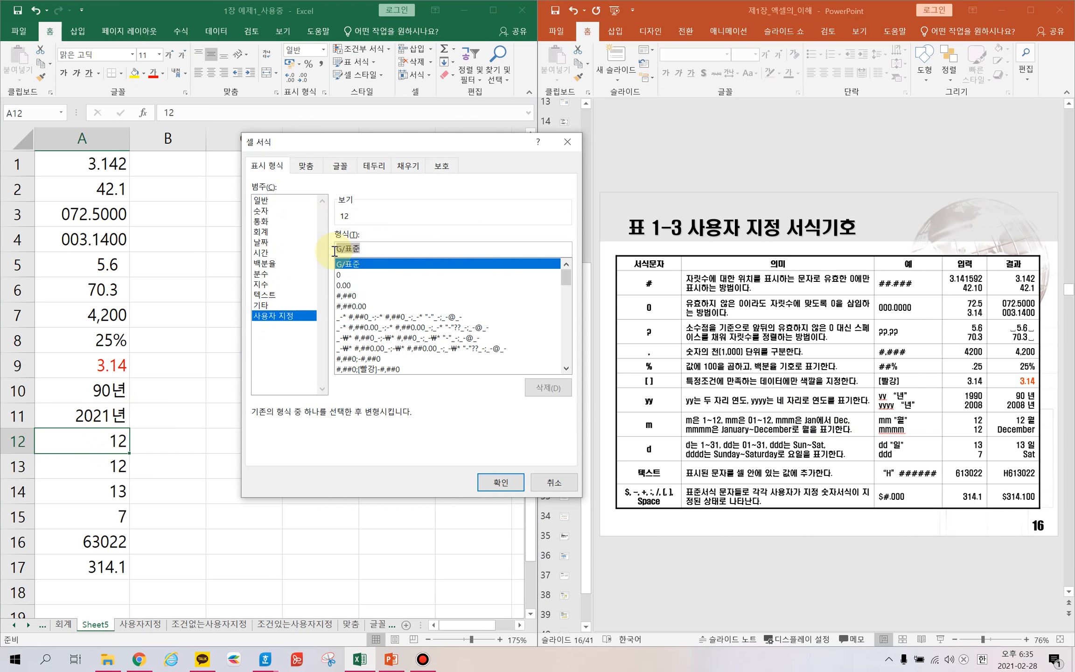
pyautogui.press('Hangul')
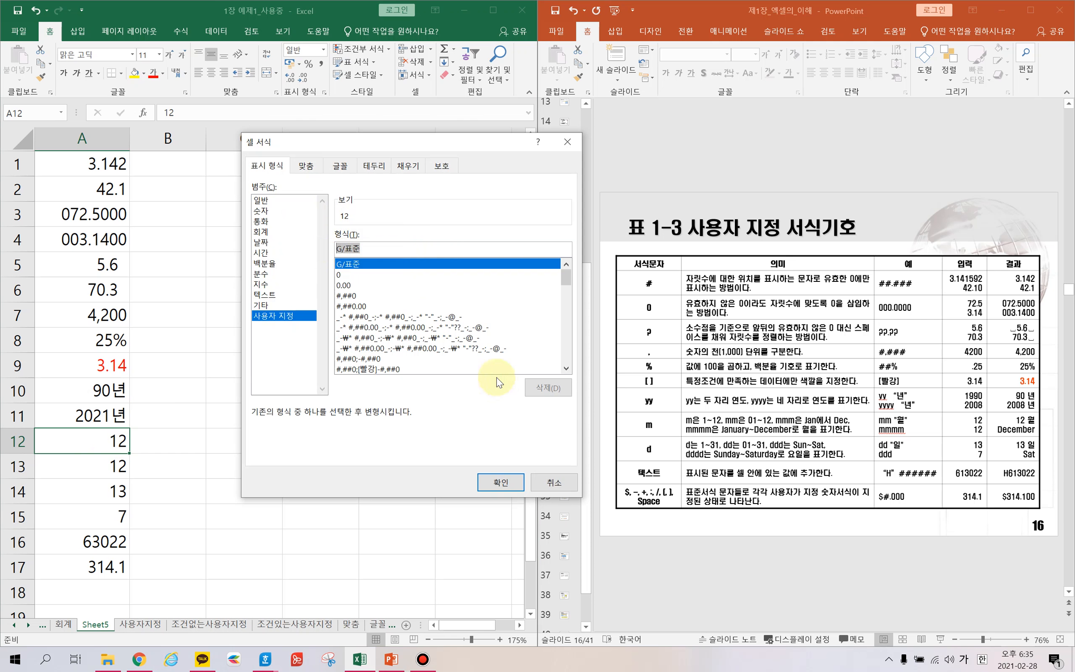
pyautogui.press('Hangul')
pyautogui.write('mm')
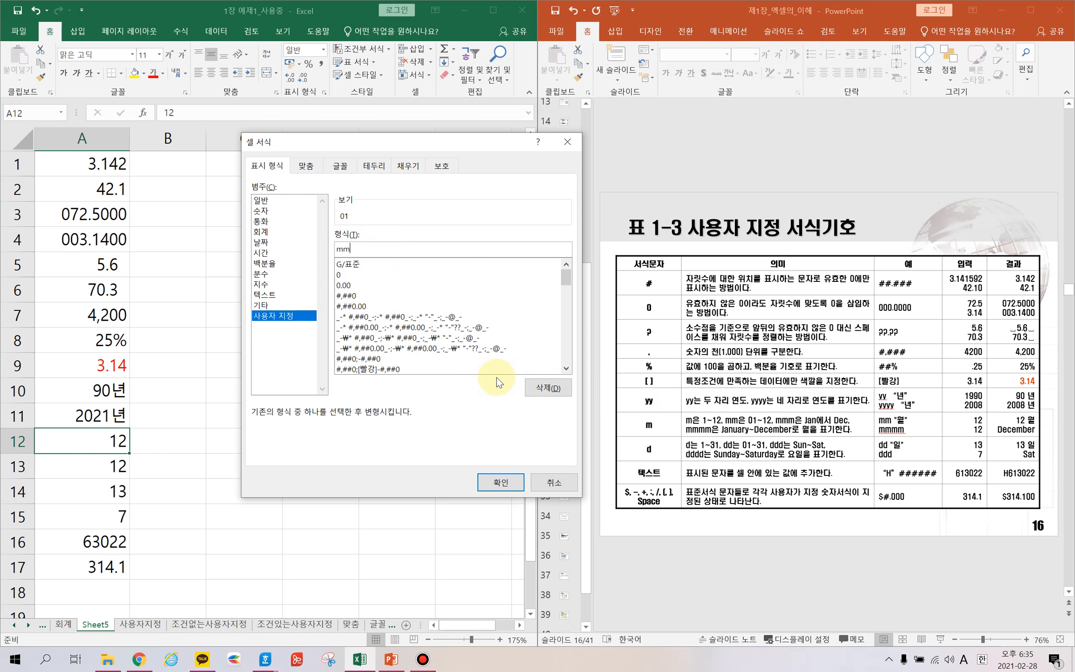
pyautogui.write('"')
pyautogui.press('Hangul')
pyautogui.write('월"')
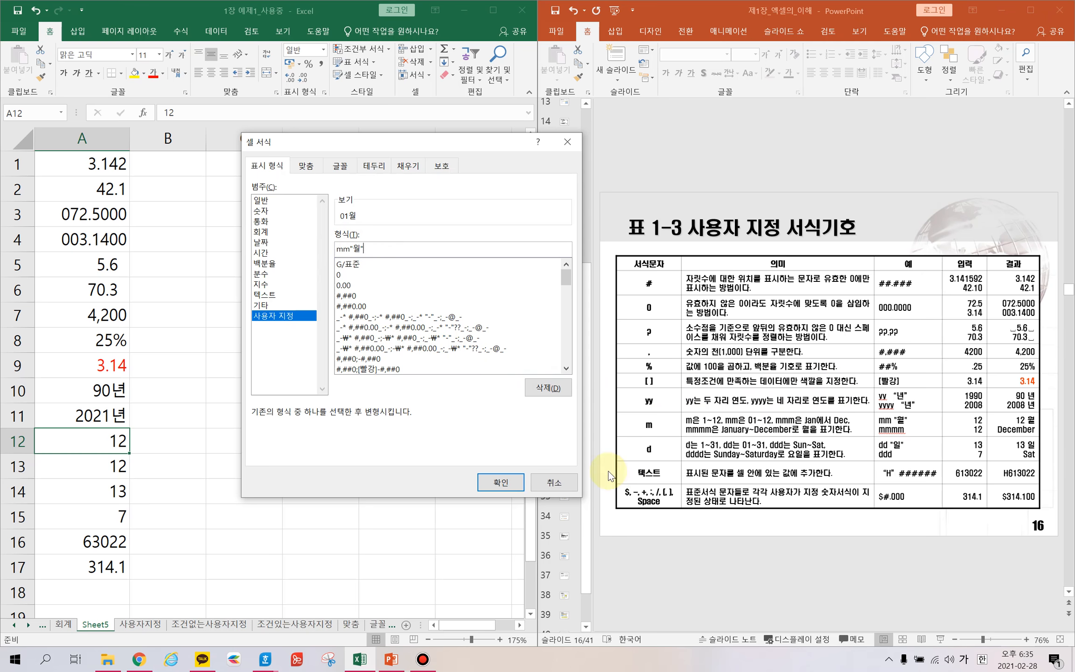
pyautogui.click(496, 480)
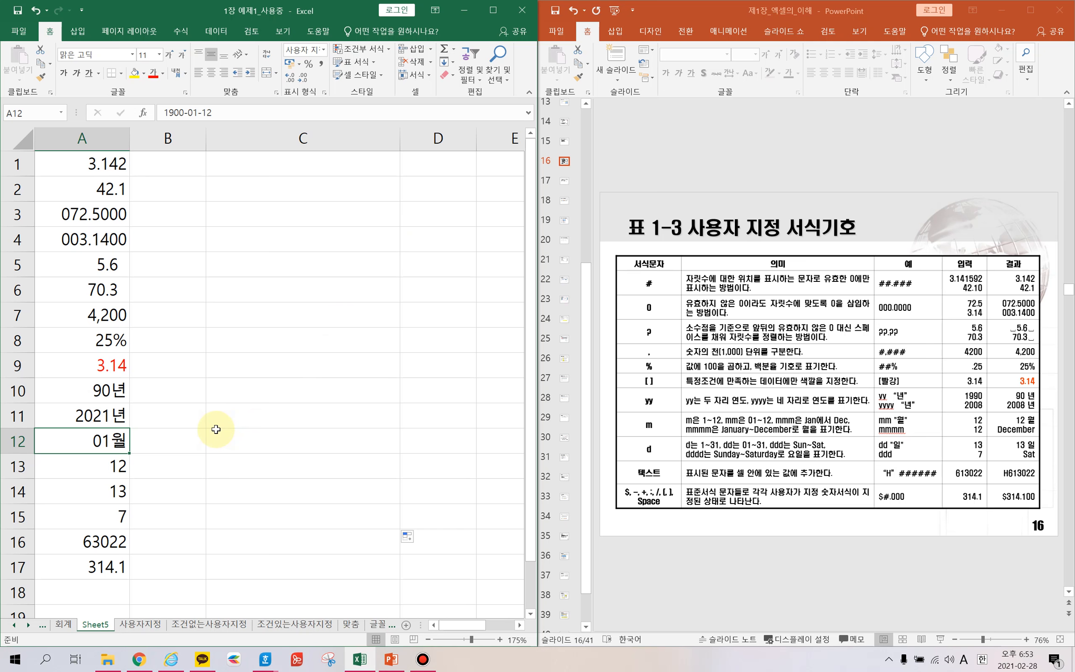
# Step: Replace the value in cell A12 with the full date 1999-12-22
pyautogui.write('1999-12-22')
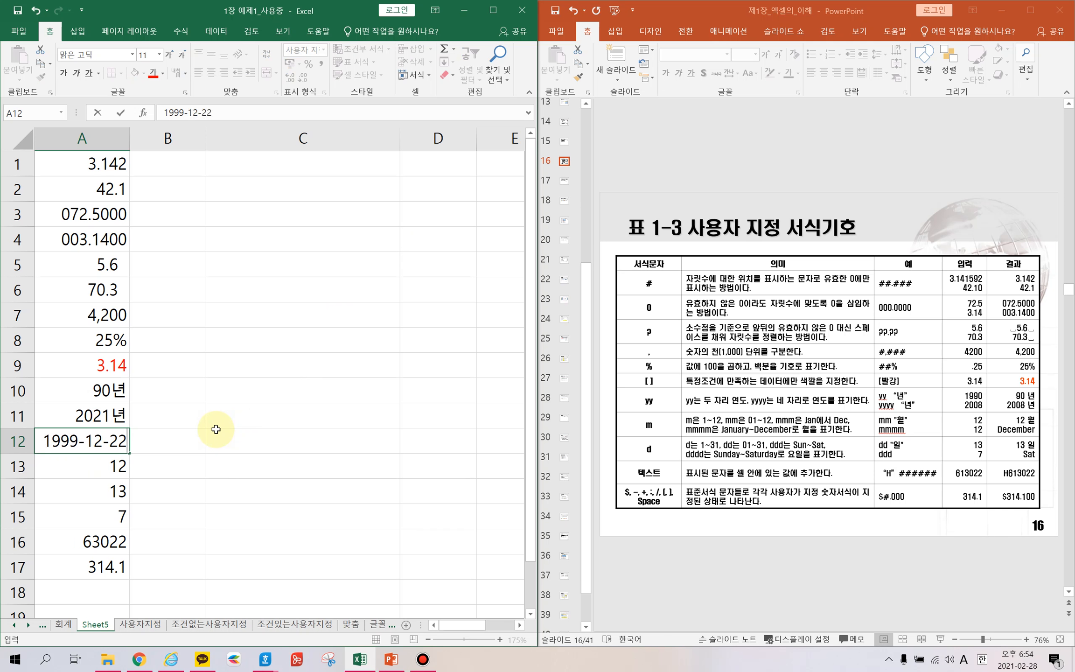
pyautogui.press('Return')
pyautogui.click(120, 446)
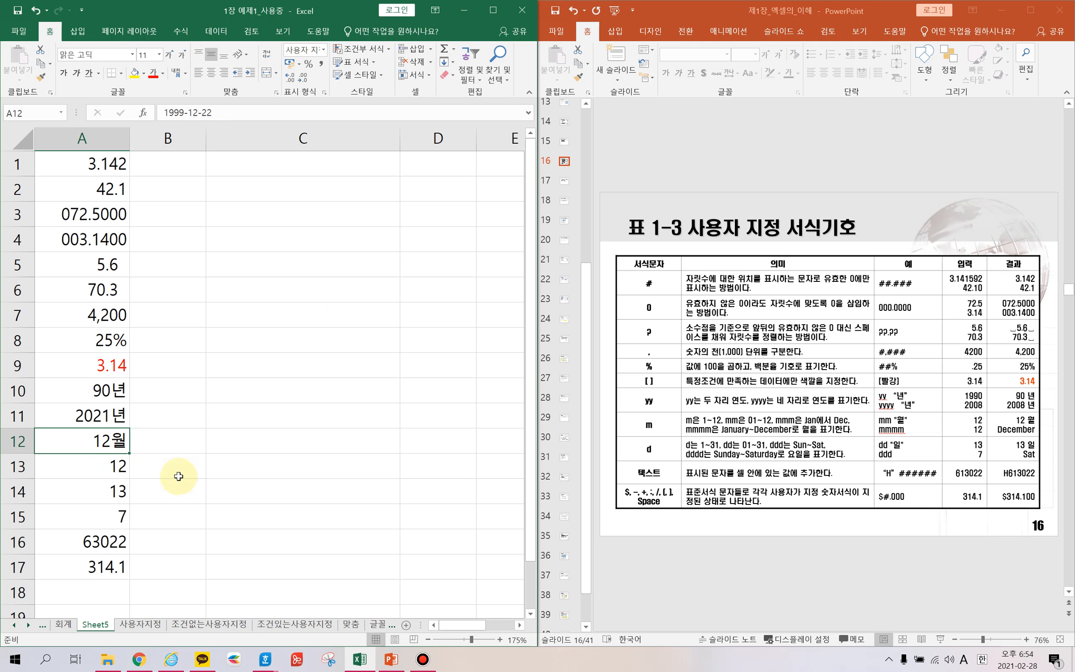
# Step: Apply the custom (사용자 지정) number format mmmm to cell A13 to display the full English month name
pyautogui.click(119, 468)
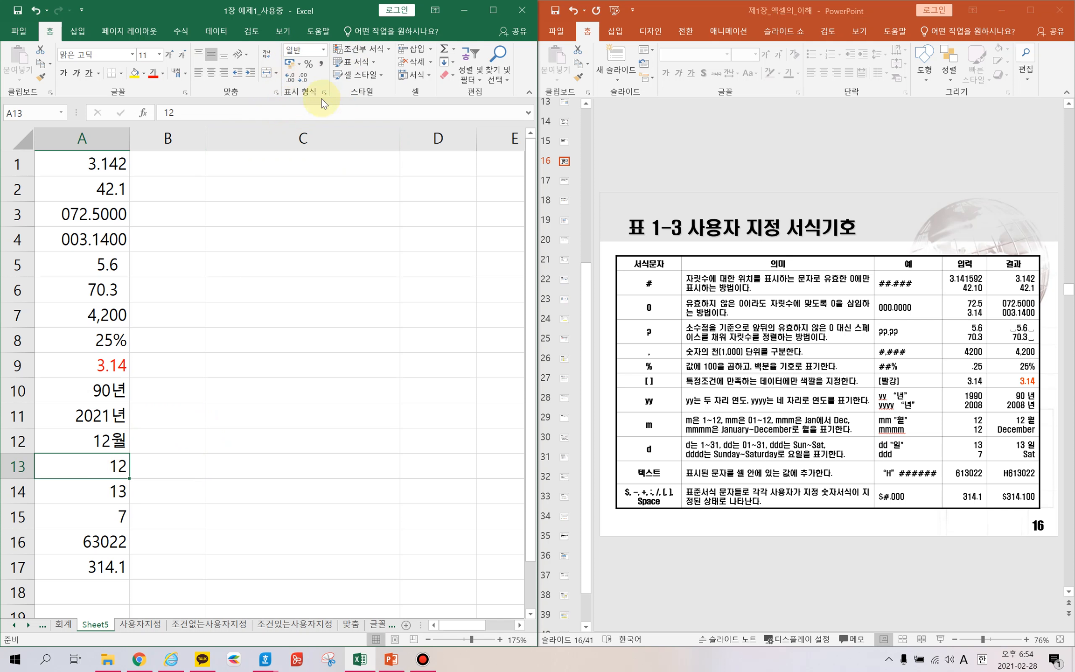
pyautogui.click(327, 50)
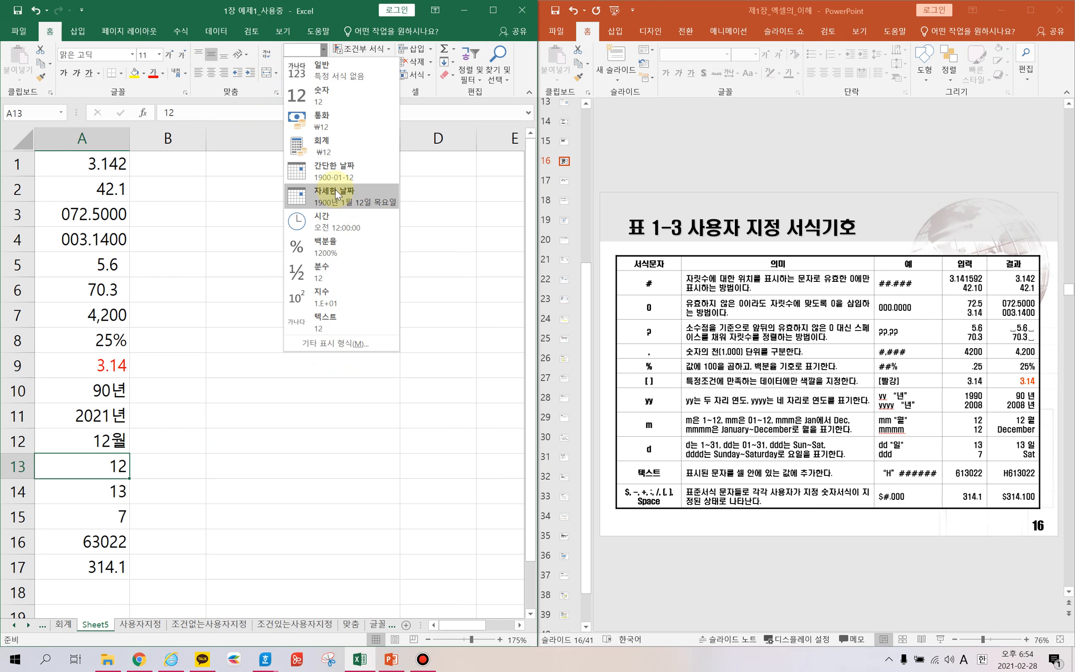
pyautogui.click(342, 345)
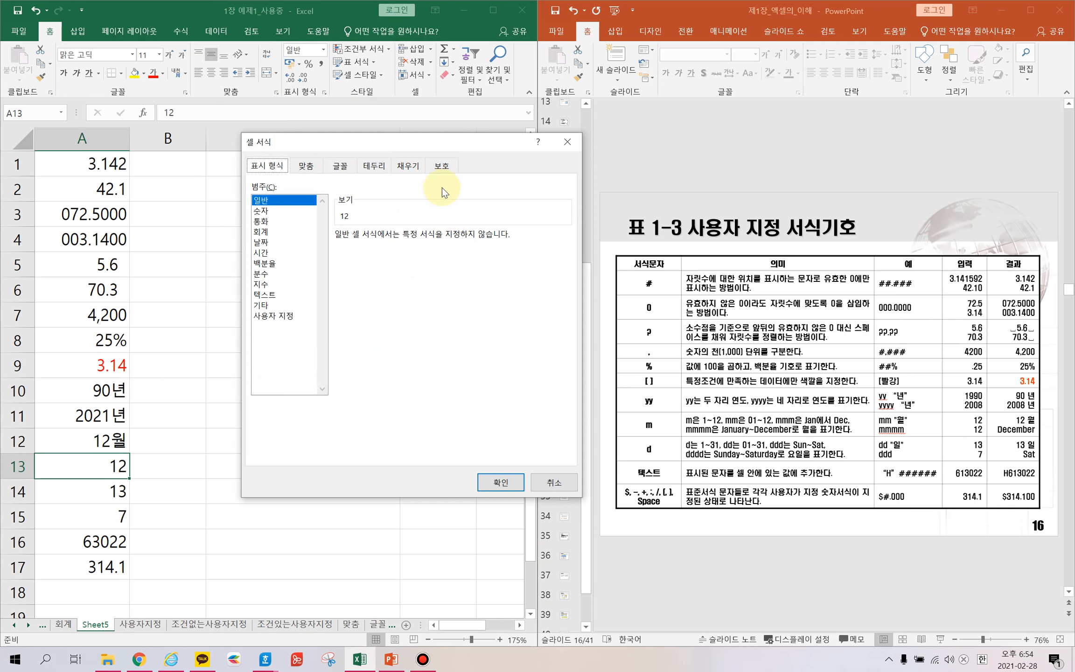
pyautogui.click(279, 316)
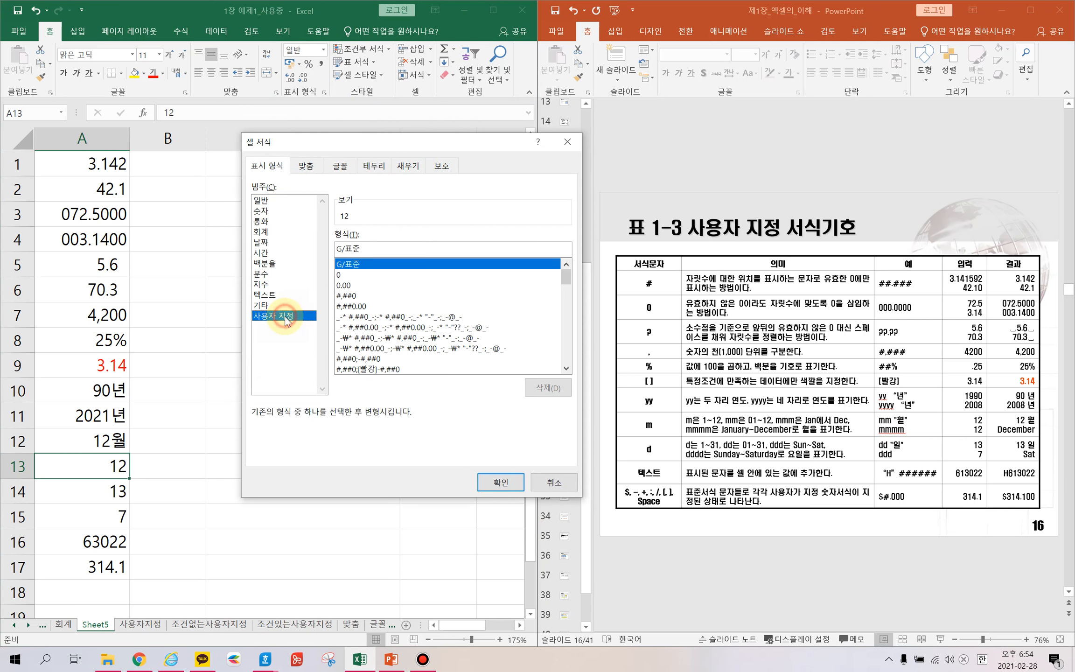
pyautogui.moveTo(387, 250); pyautogui.dragTo(321, 251)
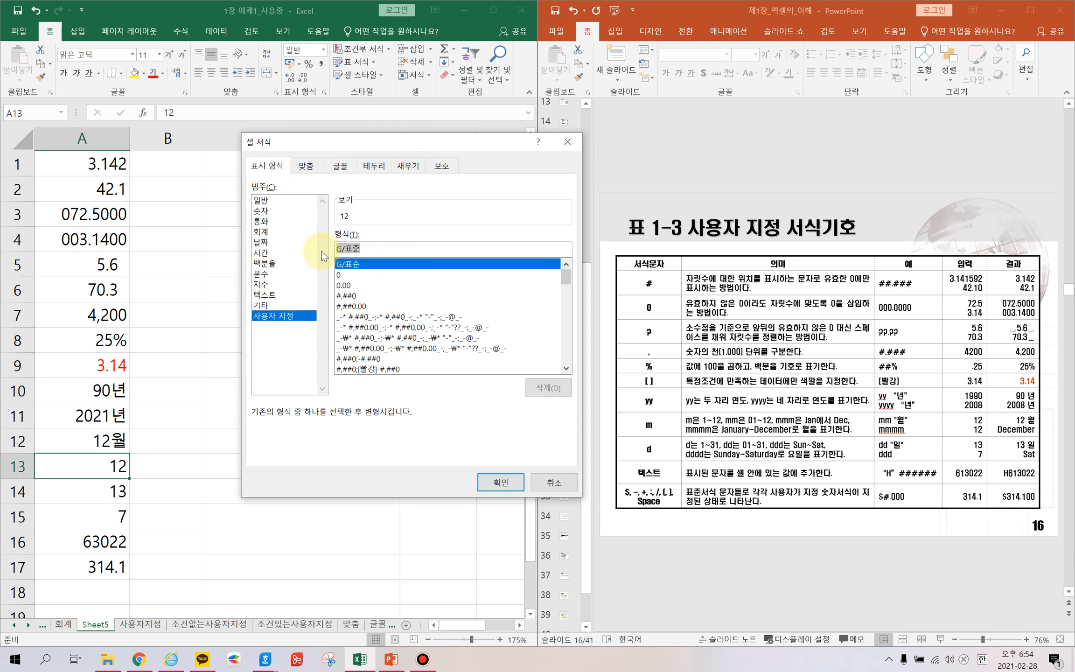
pyautogui.write('mmmm')
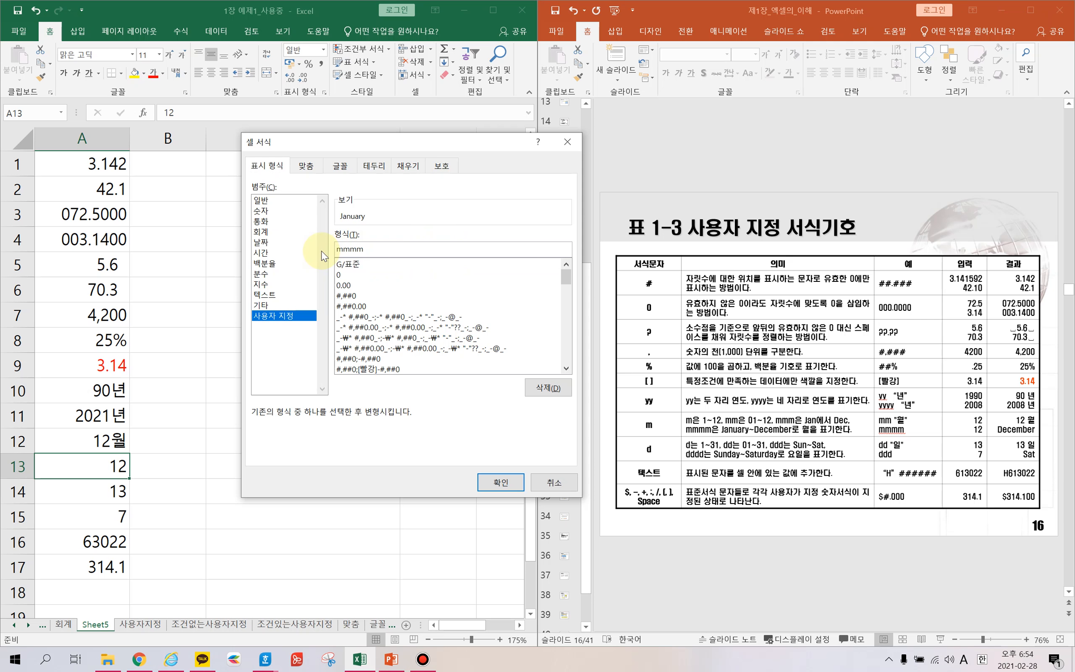
pyautogui.write('mmmm')
pyautogui.press('BackSpace')
pyautogui.press('BackSpace')
pyautogui.press('BackSpace')
pyautogui.press('BackSpace')
pyautogui.press('BackSpace')
pyautogui.press('BackSpace')
pyautogui.write('mmm')
pyautogui.press('BackSpace')
pyautogui.write('m')
pyautogui.click(494, 484)
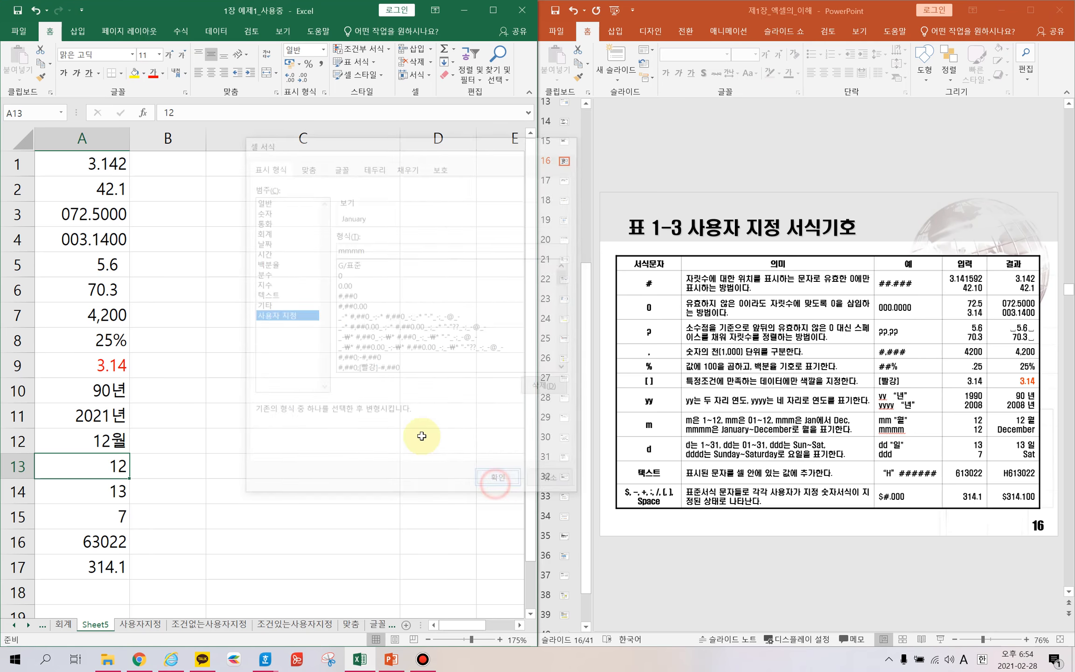
# Step: Apply the custom (사용자 지정) number format dddd to cell A14
pyautogui.click(117, 495)
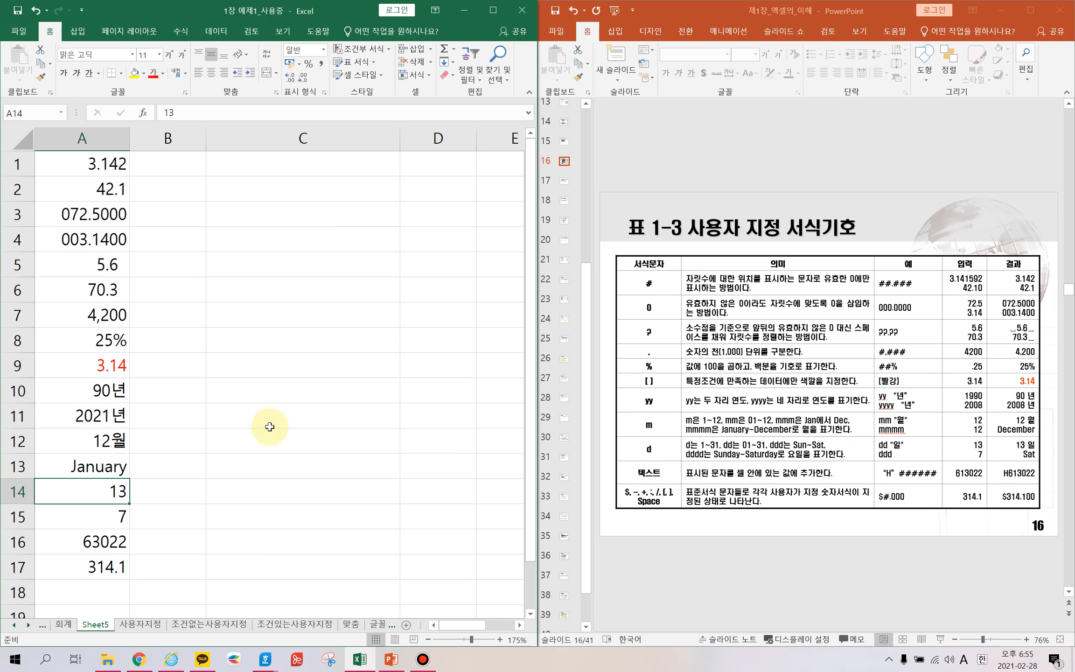
pyautogui.hotkey('ctrl', '1')
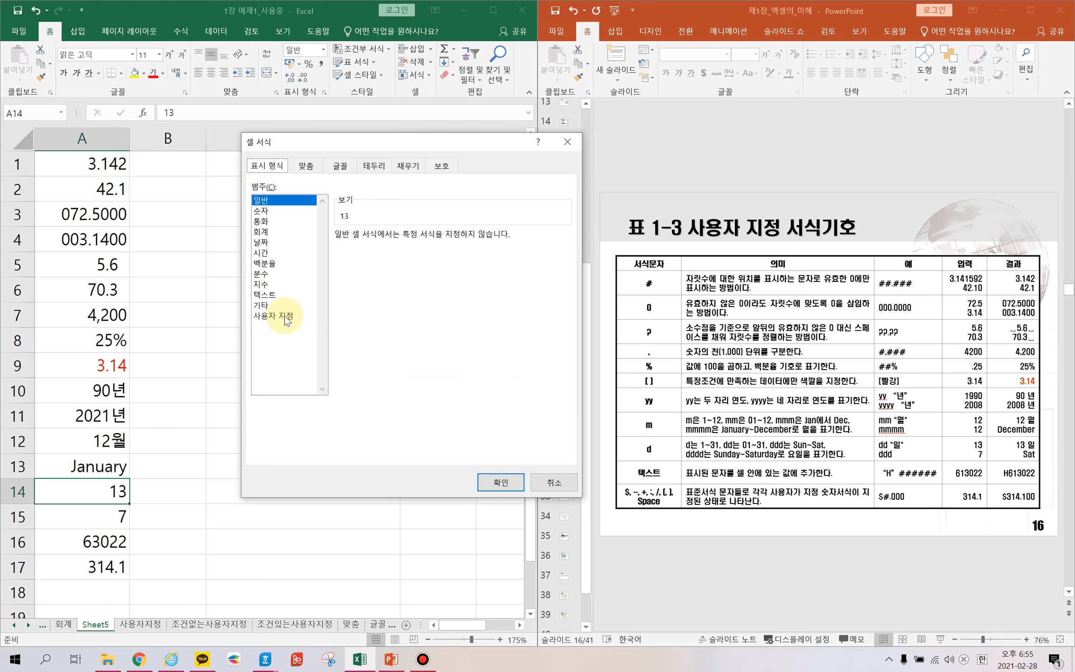
pyautogui.click(280, 315)
pyautogui.moveTo(384, 251); pyautogui.dragTo(333, 248)
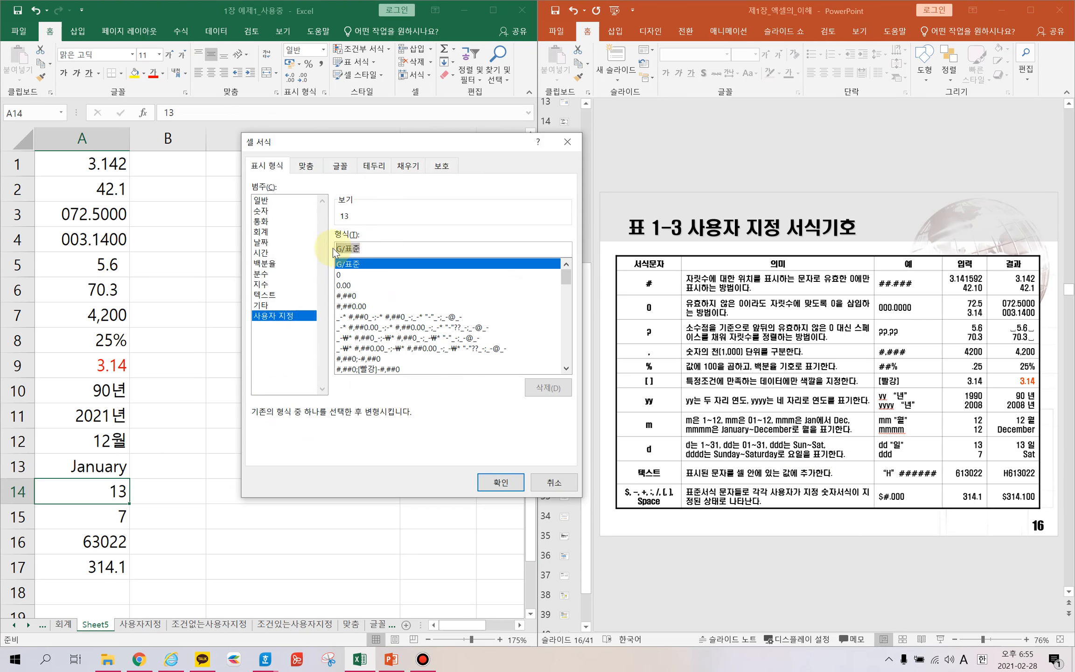
pyautogui.write('dddd')
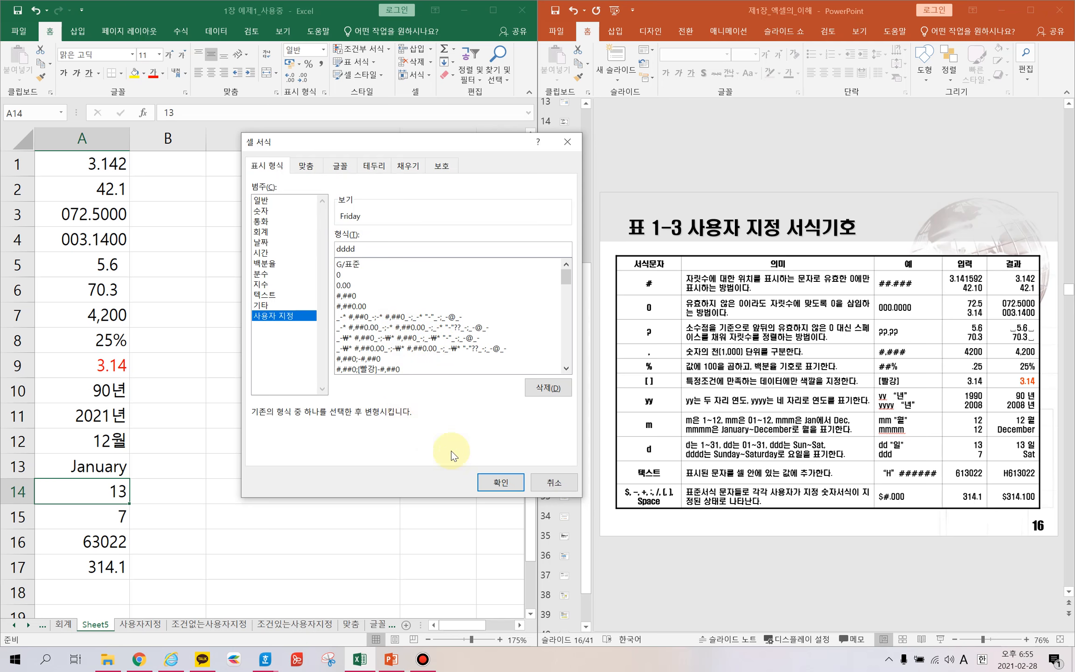
pyautogui.click(497, 482)
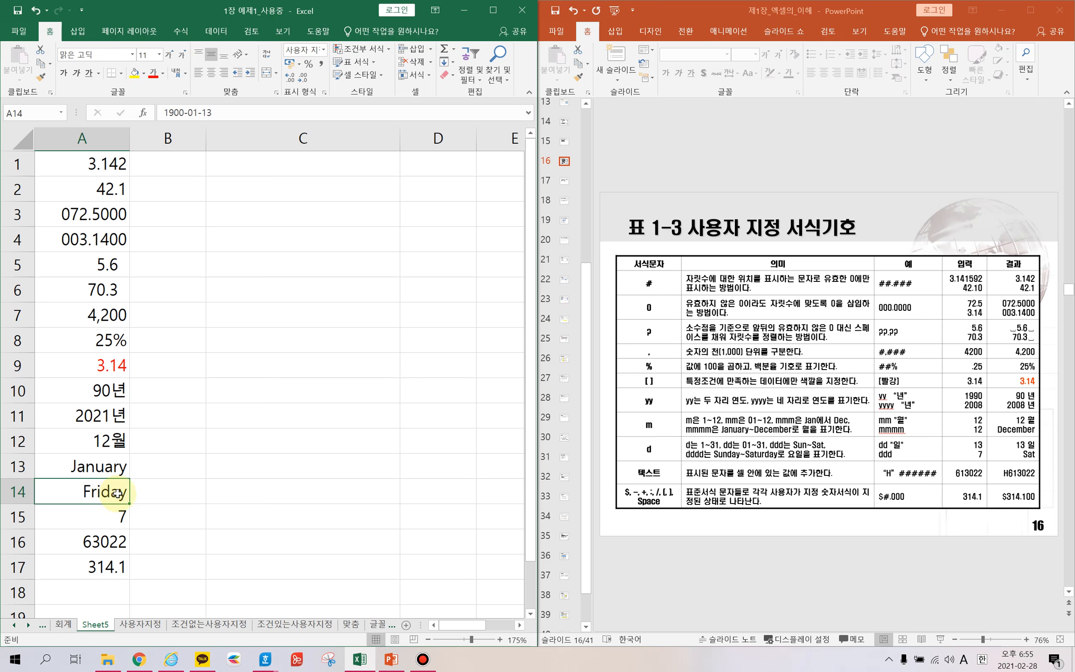
# Step: Change the custom number format of cell A14 to dd "일", with spaces between the day code and the quoted text
pyautogui.hotkey('ctrl', '1')
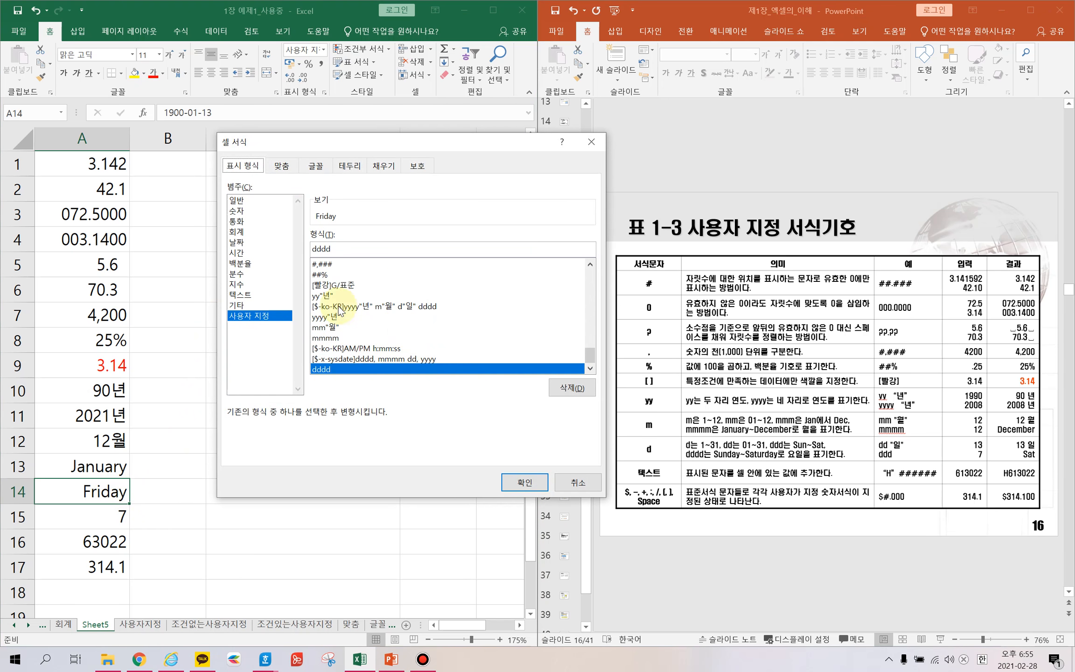
pyautogui.moveTo(351, 250); pyautogui.dragTo(298, 254)
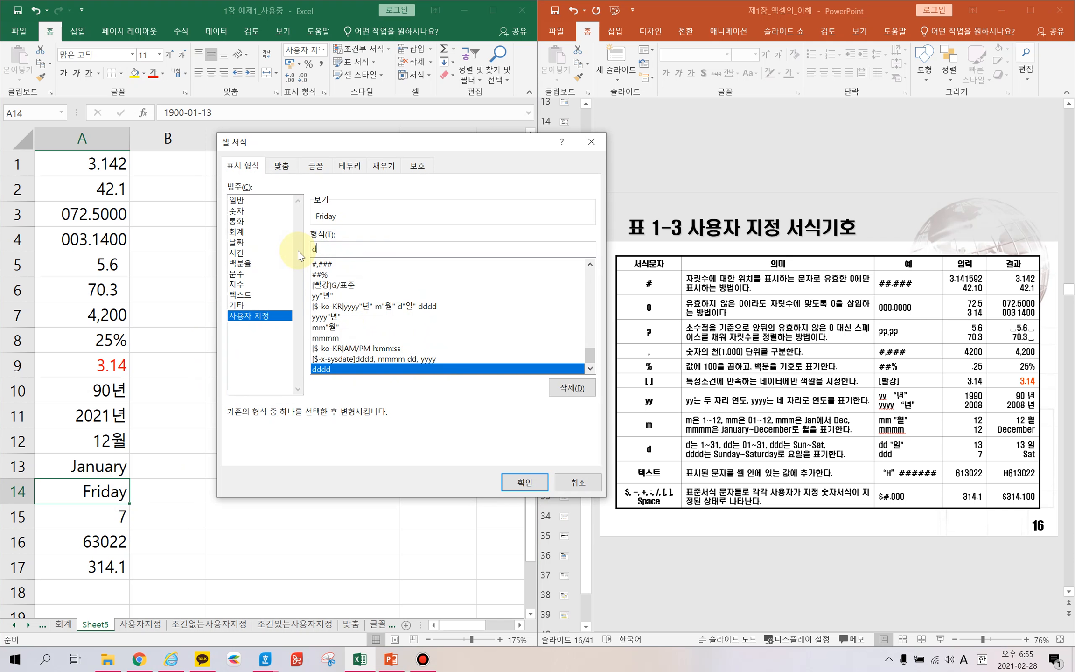
pyautogui.write('dd')
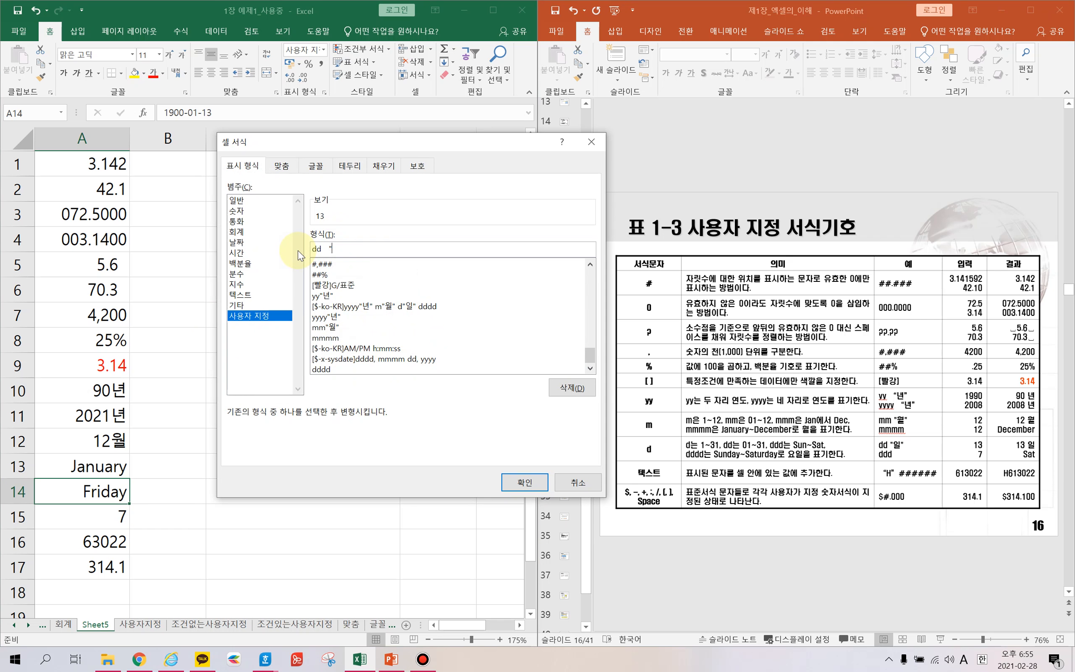
pyautogui.press('Hangul')
pyautogui.write('일"')
pyautogui.click(524, 482)
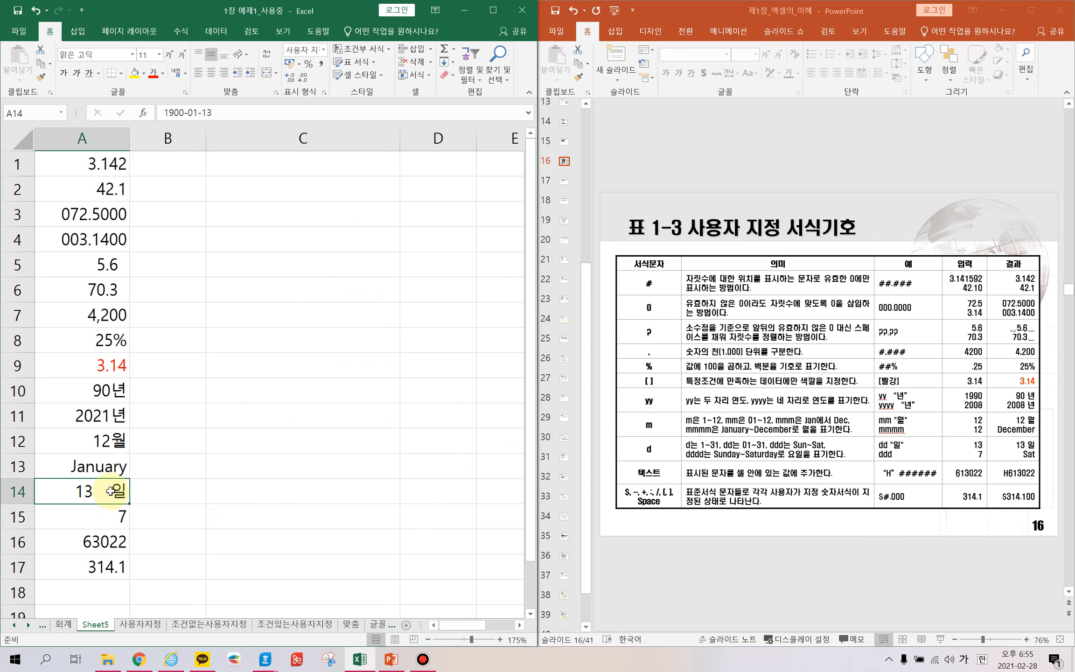
# Step: Apply the custom (사용자 지정) number format ddd to cell A15 to display the abbreviated weekday name
pyautogui.click(111, 519)
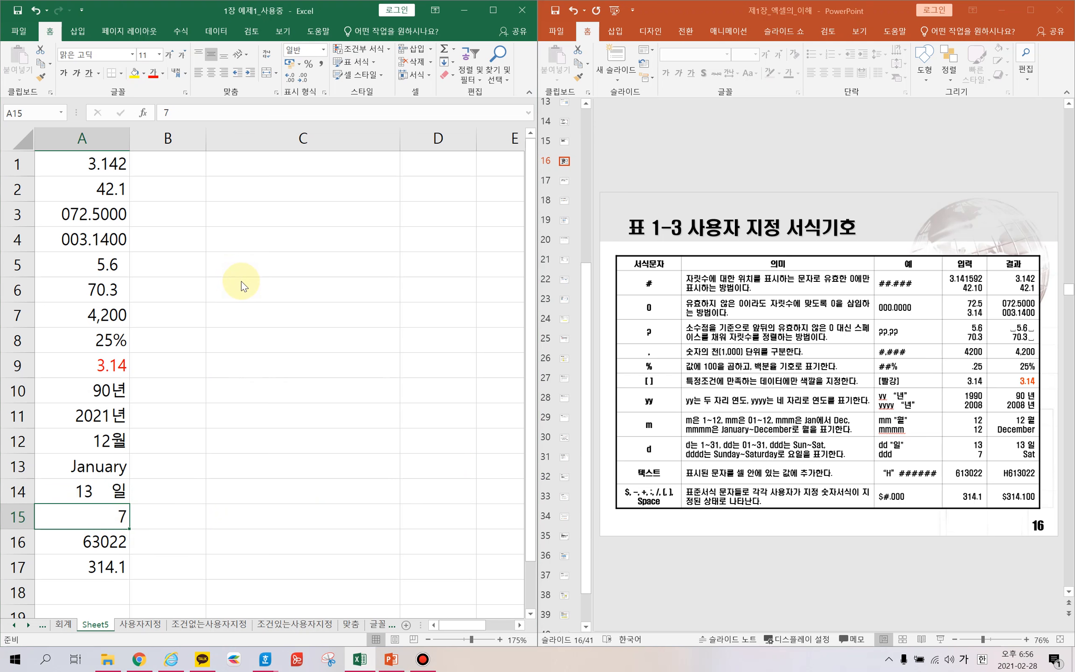
pyautogui.hotkey('ctrl', '1')
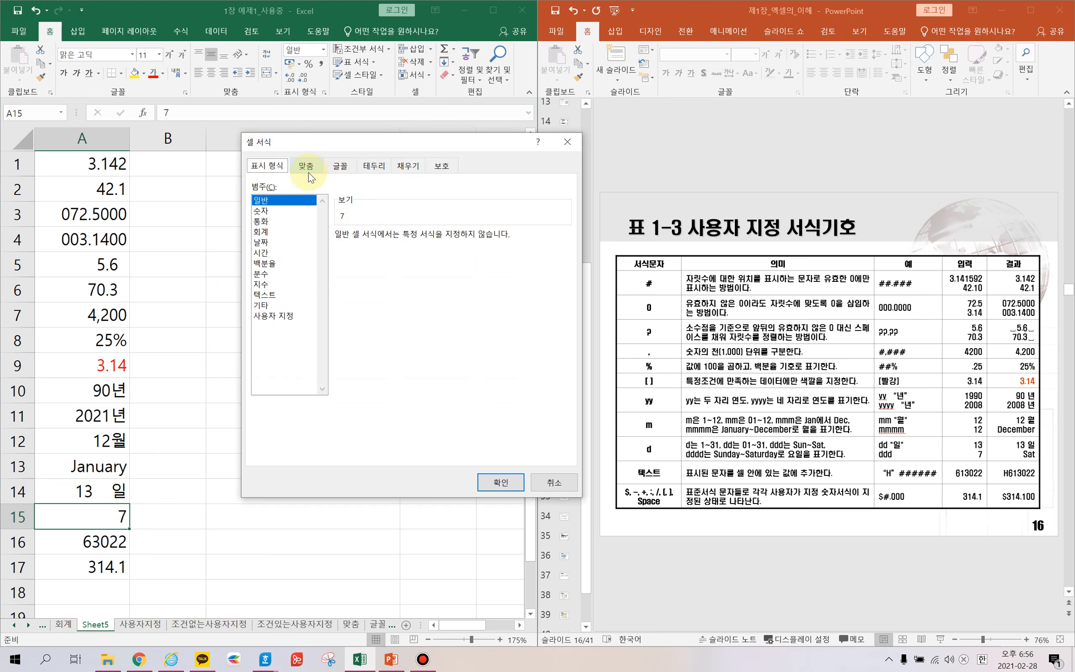
pyautogui.click(280, 316)
pyautogui.moveTo(369, 254); pyautogui.dragTo(335, 250)
pyautogui.press('Hangul')
pyautogui.write('ddd')
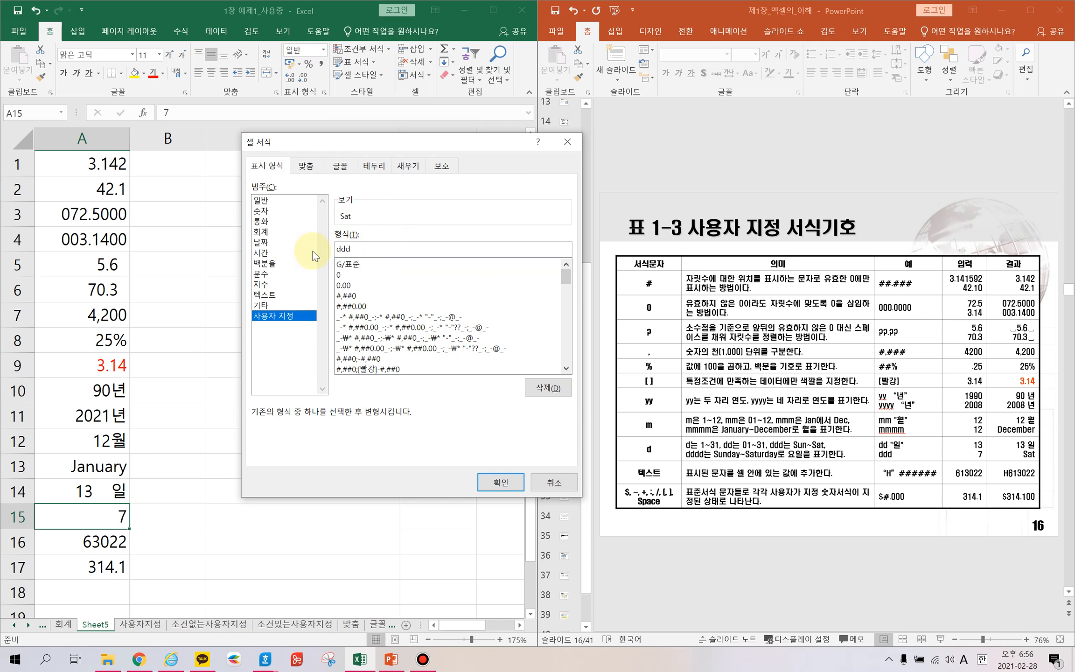
pyautogui.click(493, 482)
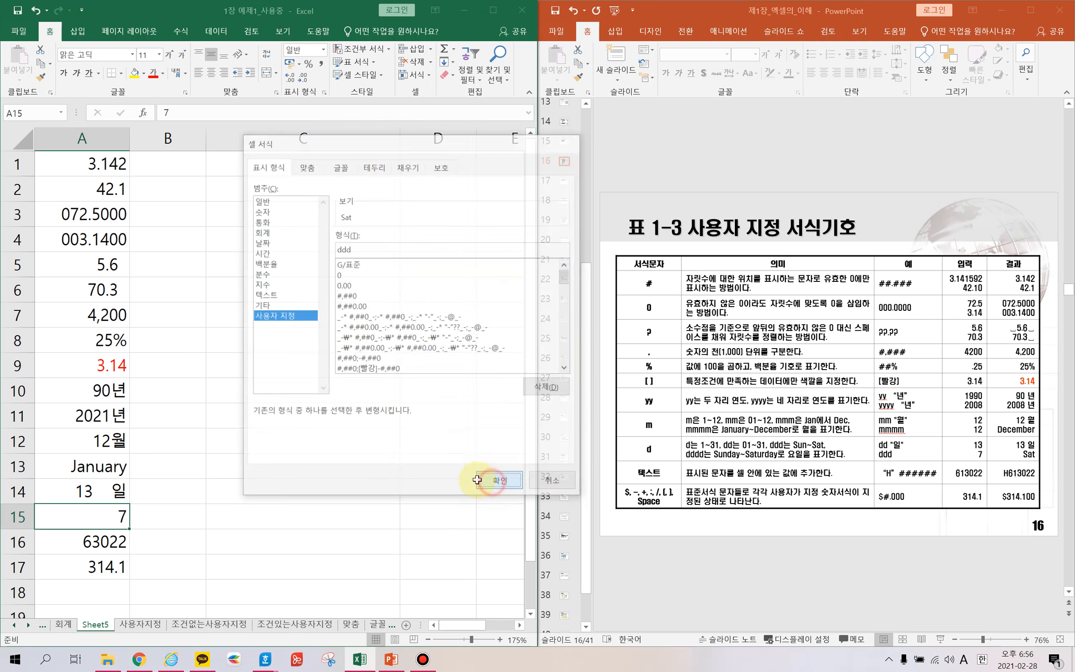
# Step: Apply the custom (사용자 지정) number format "H"###### to cell A16 to prefix its value with the letter H
pyautogui.click(114, 541)
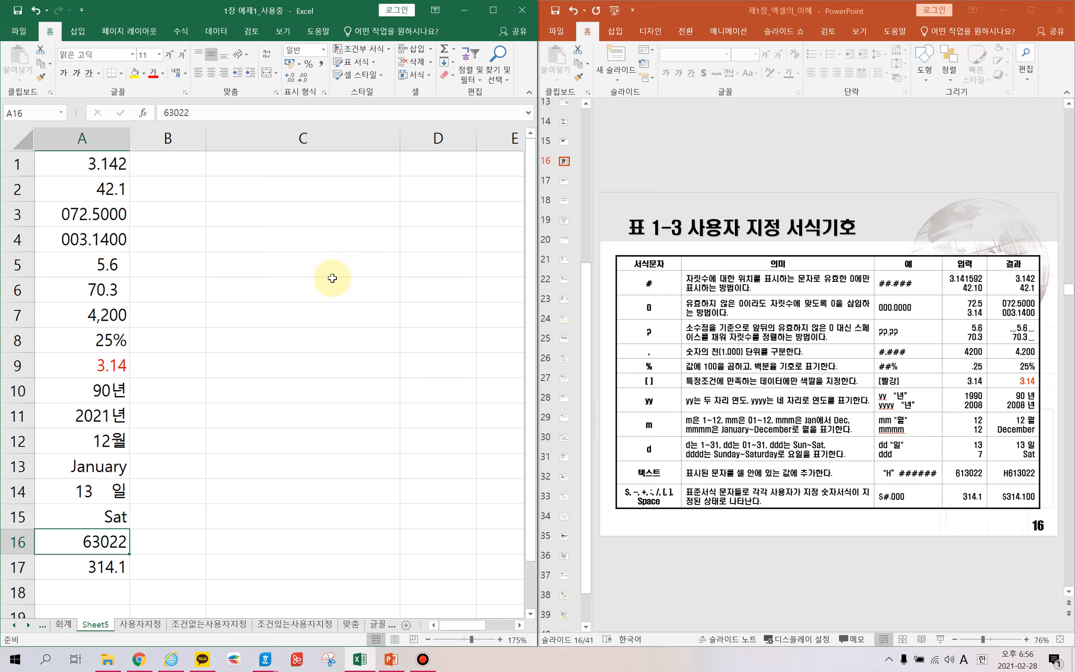
pyautogui.hotkey('ctrl', '1')
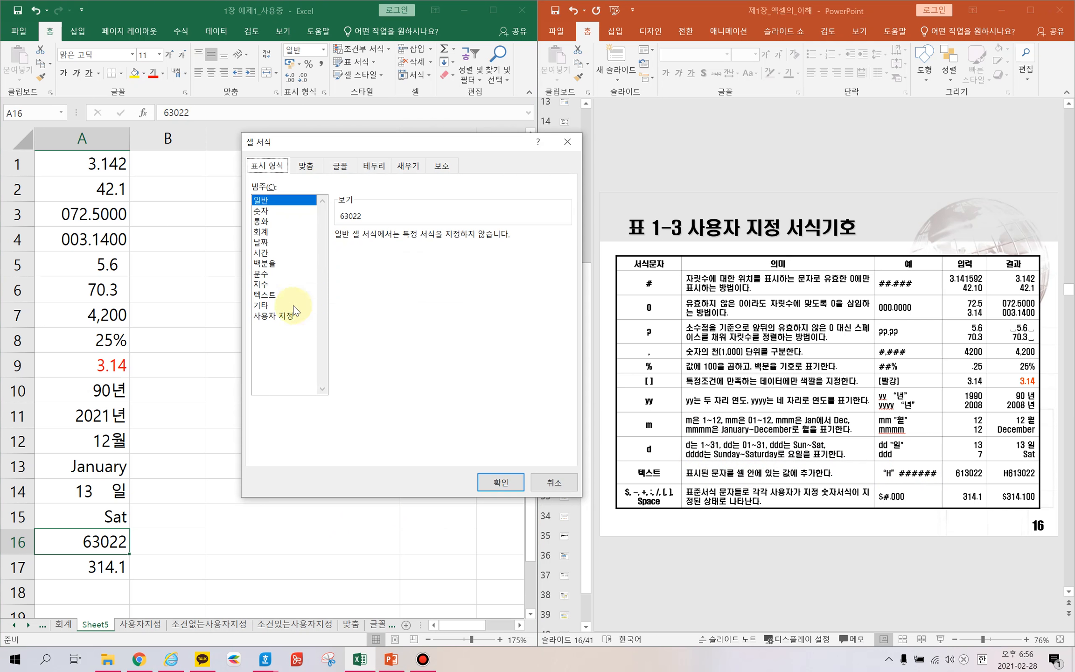
pyautogui.click(282, 316)
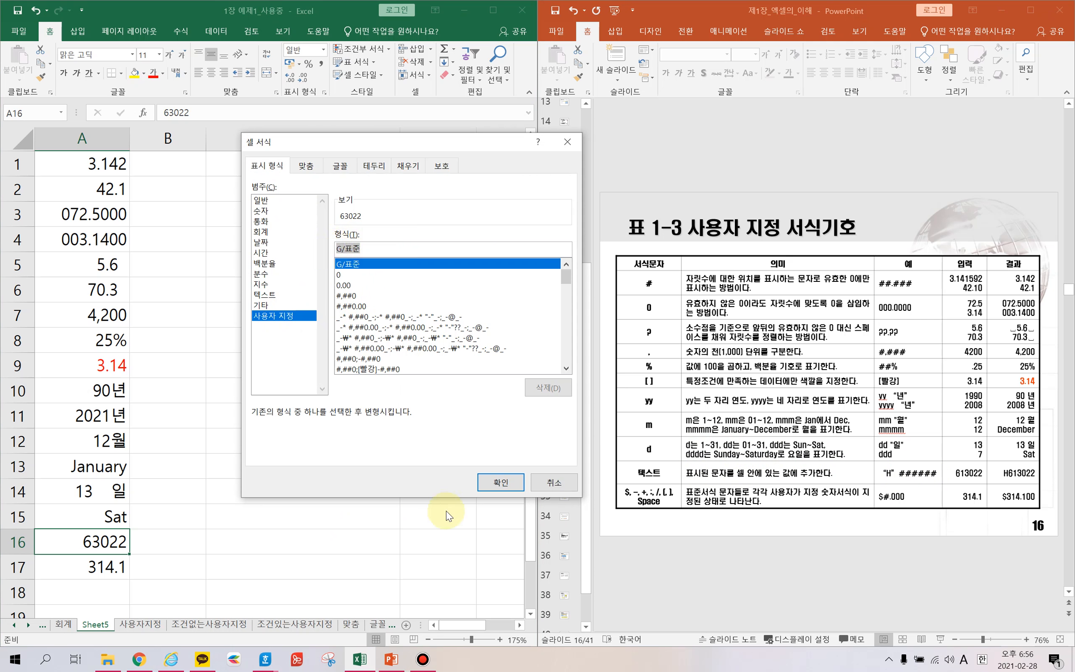
pyautogui.write('"')
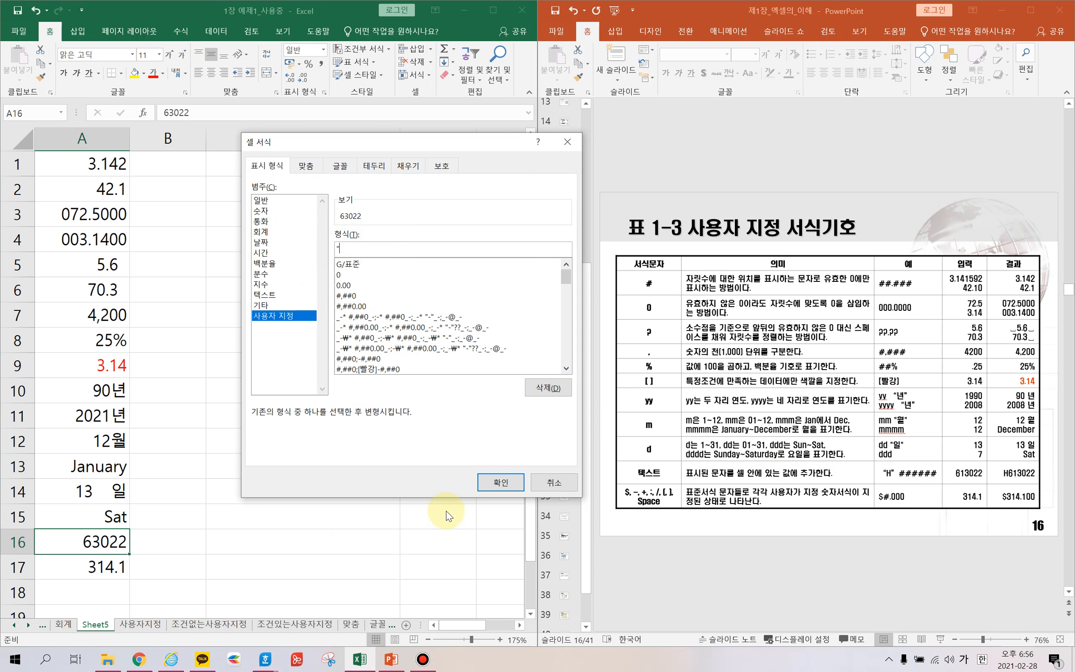
pyautogui.write('H"')
pyautogui.write('######')
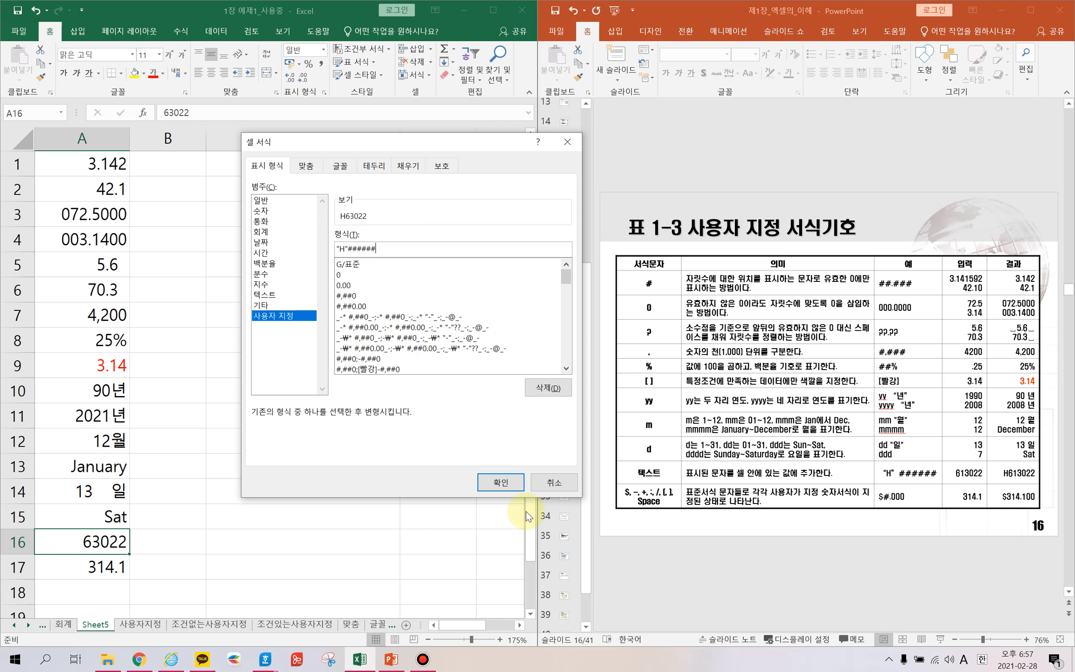
pyautogui.click(496, 481)
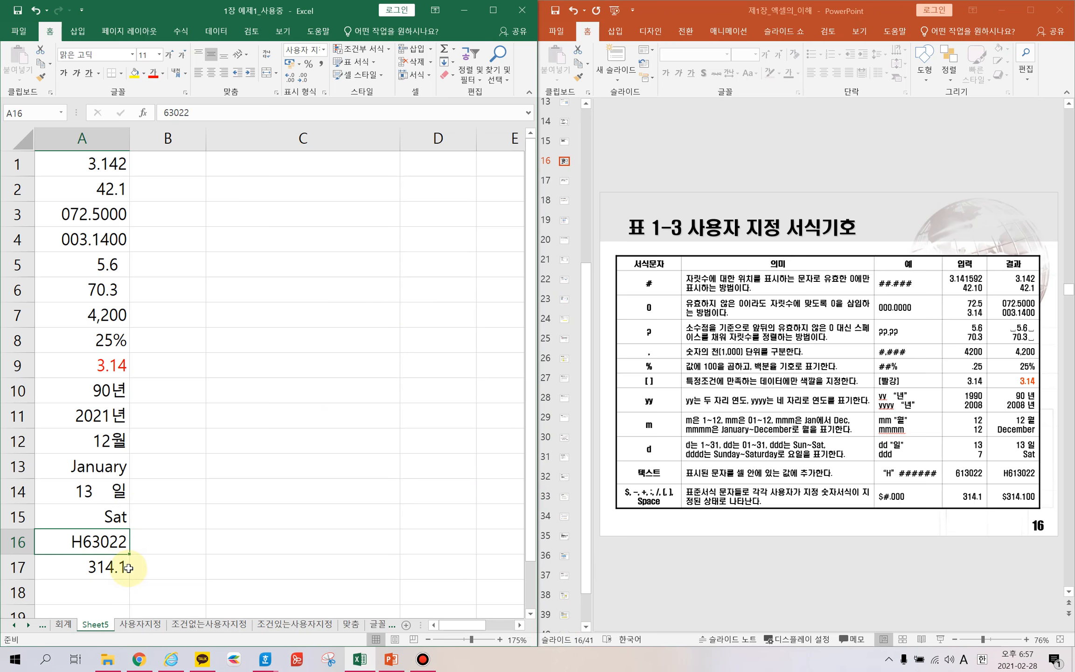
# Step: Change the custom number format of cell A16 to ######"의미", removing the H prefix and adding the quoted text after the digits
pyautogui.hotkey('ctrl', '1')
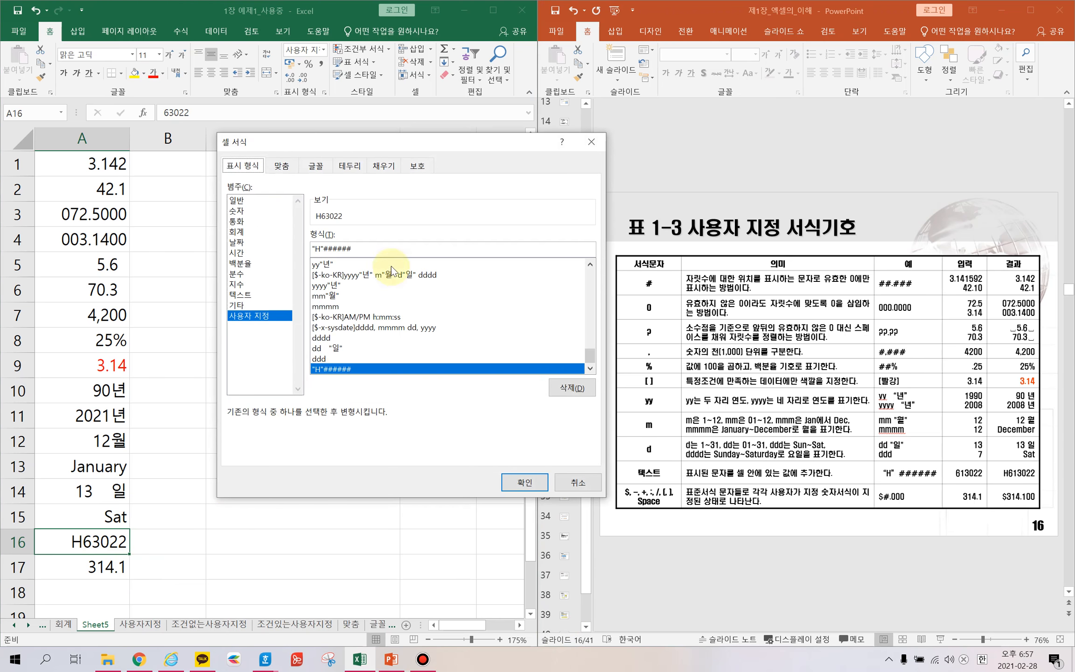
pyautogui.click(378, 248)
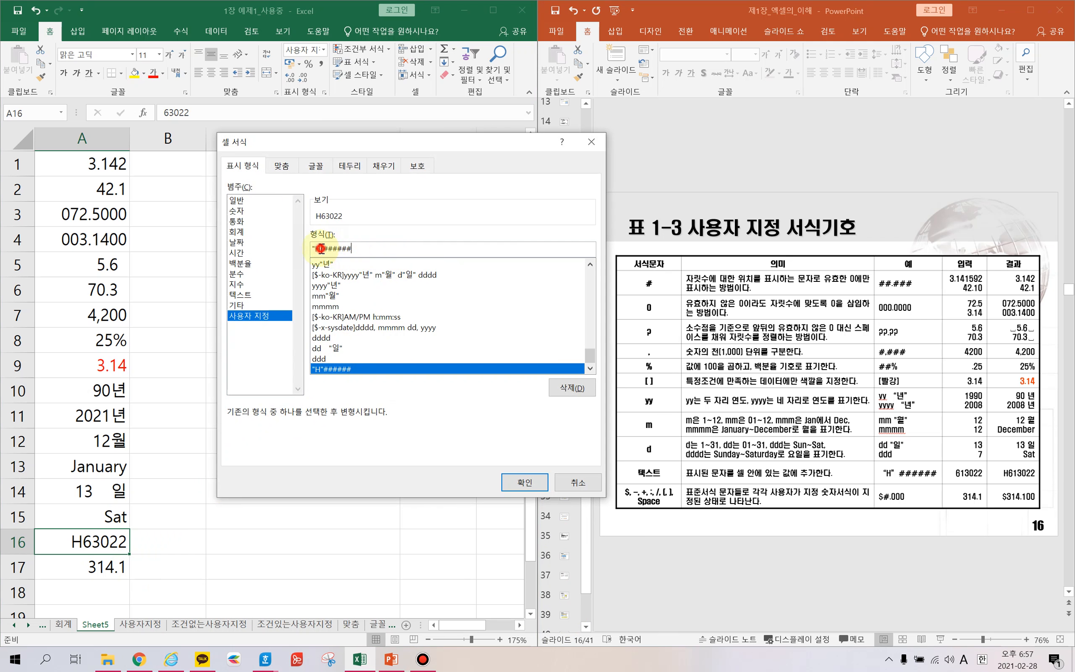
pyautogui.press('BackSpace')
pyautogui.press('BackSpace')
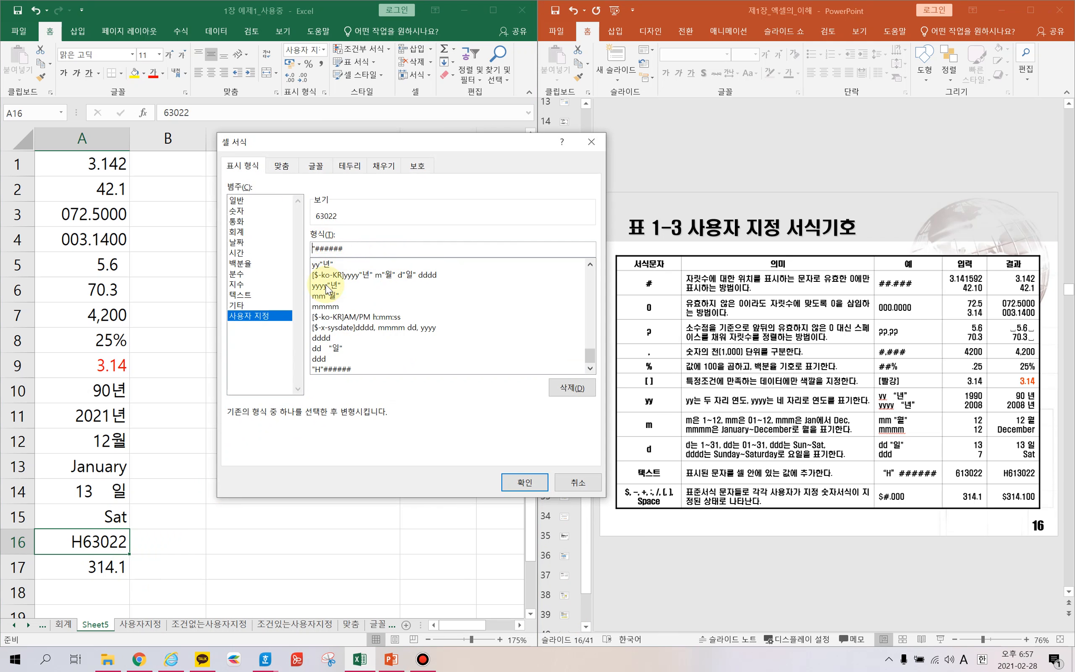
pyautogui.write('.')
pyautogui.press('BackSpace')
pyautogui.press('Delete')
pyautogui.press('Right')
pyautogui.write('"')
pyautogui.press('Hangul')
pyautogui.write('의미"')
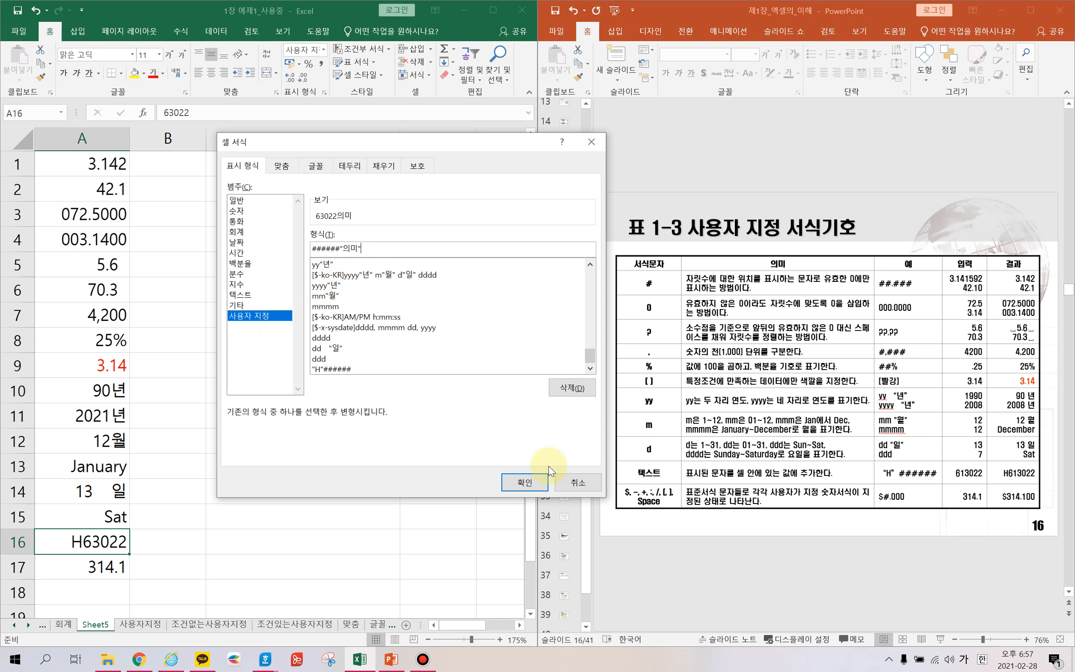
pyautogui.click(523, 481)
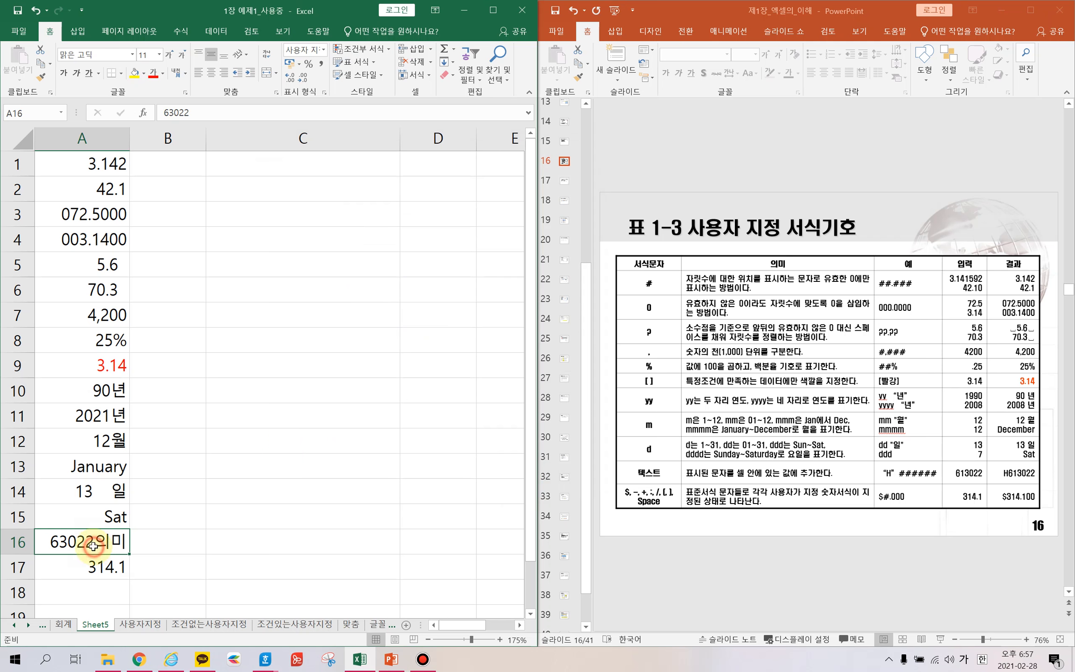
# Step: Examine the stored value of cell A16 in edit mode and leave the cell without editing it
pyautogui.moveTo(202, 112); pyautogui.dragTo(161, 112)
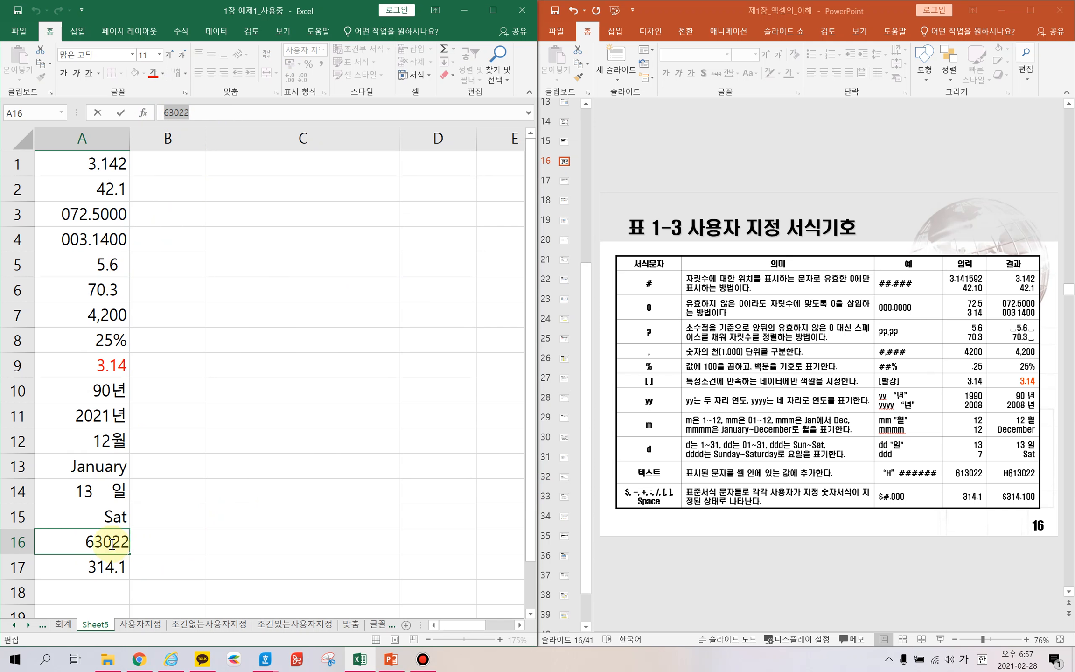
pyautogui.press('Escape')
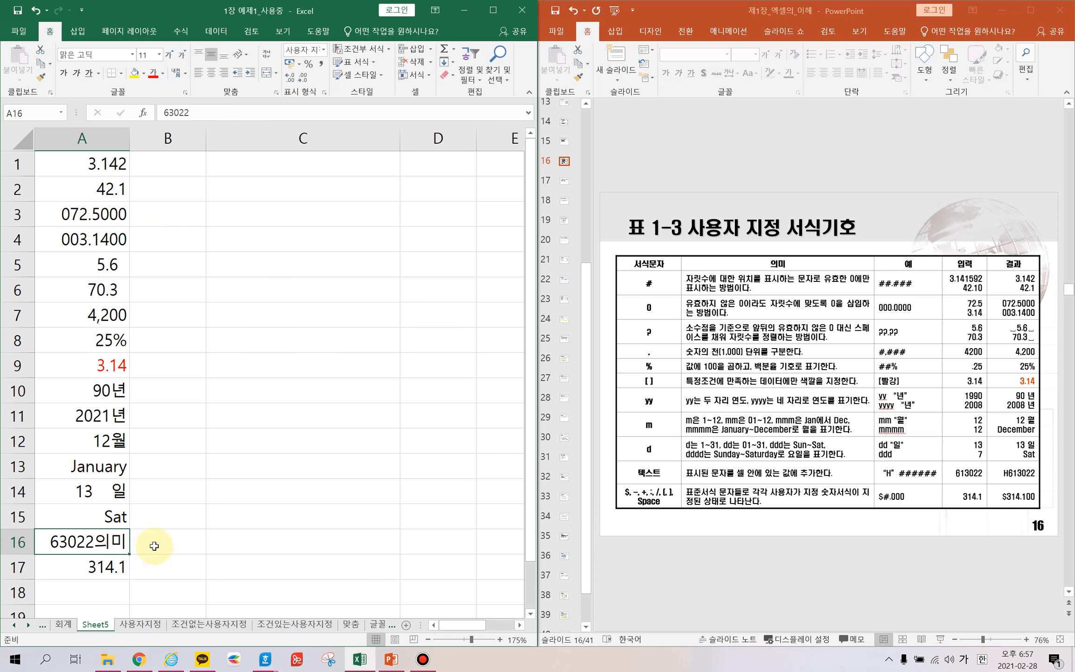
pyautogui.doubleClick(98, 541)
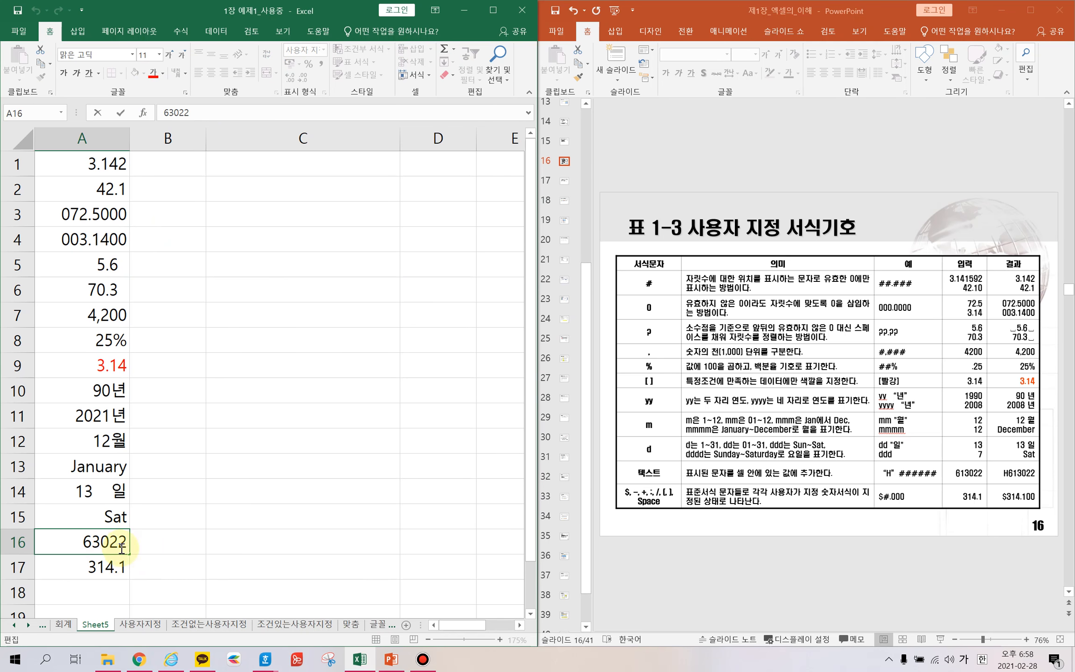
pyautogui.press('Escape')
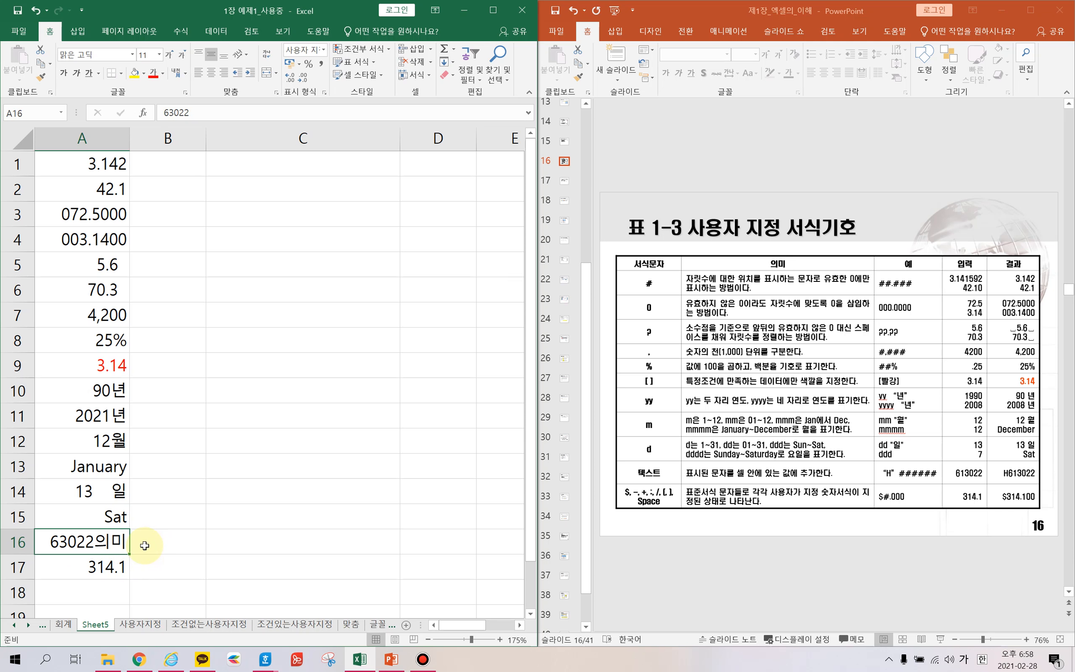
# Step: Apply the custom (사용자 지정) number format $#.000 to cell A17 to show a dollar sign and three decimal places
pyautogui.click(109, 568)
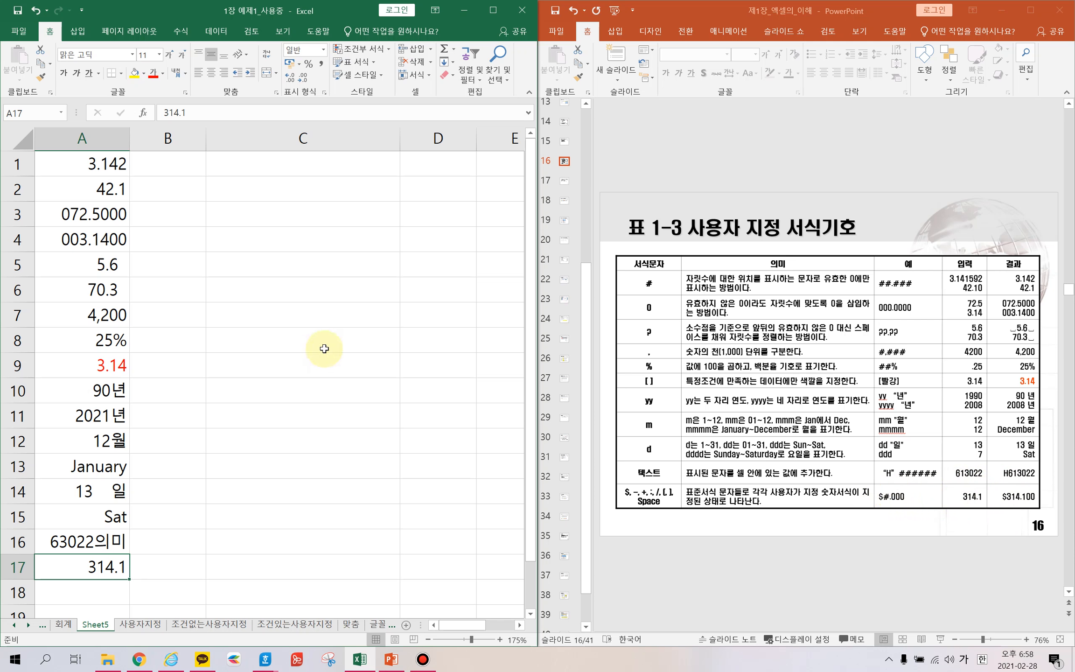
pyautogui.hotkey('ctrl', '1')
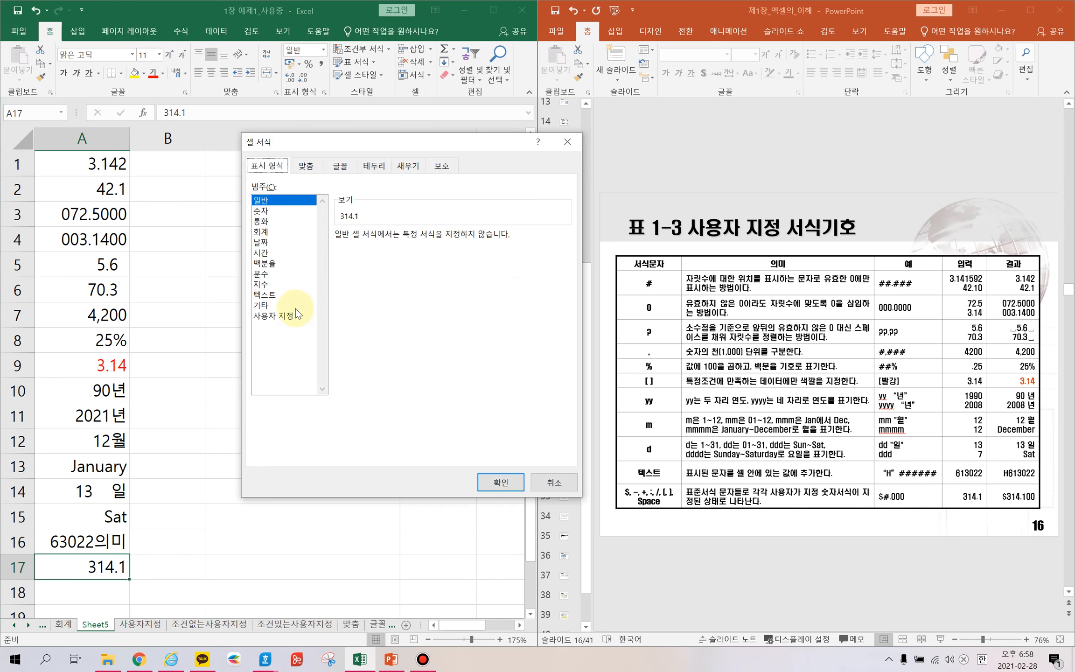
pyautogui.click(286, 317)
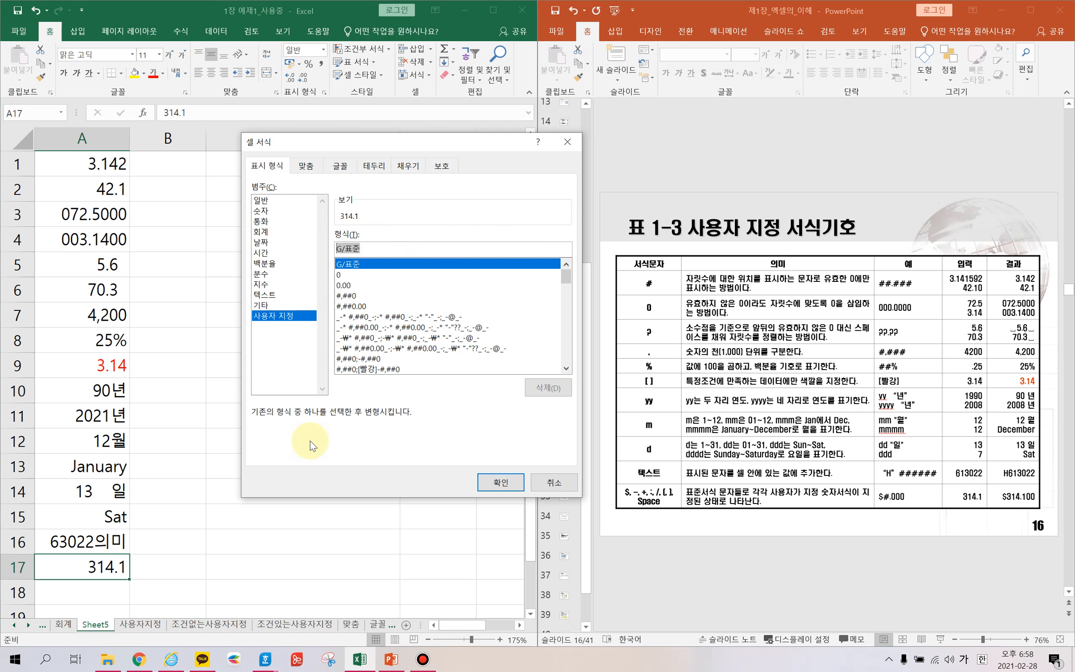
pyautogui.write('$')
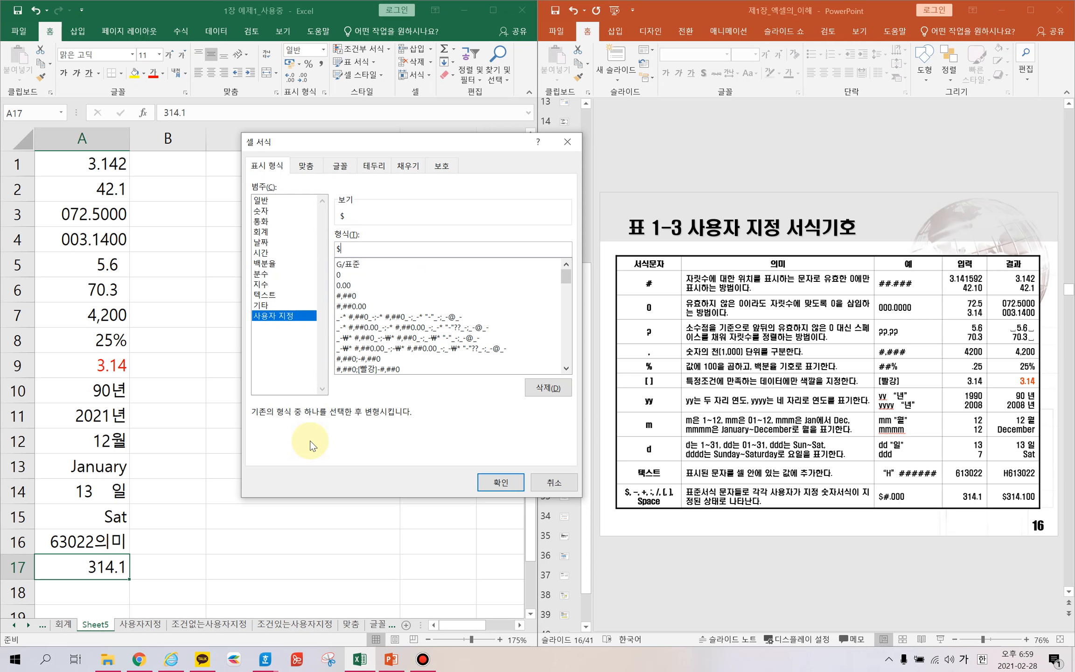
pyautogui.write('#.000')
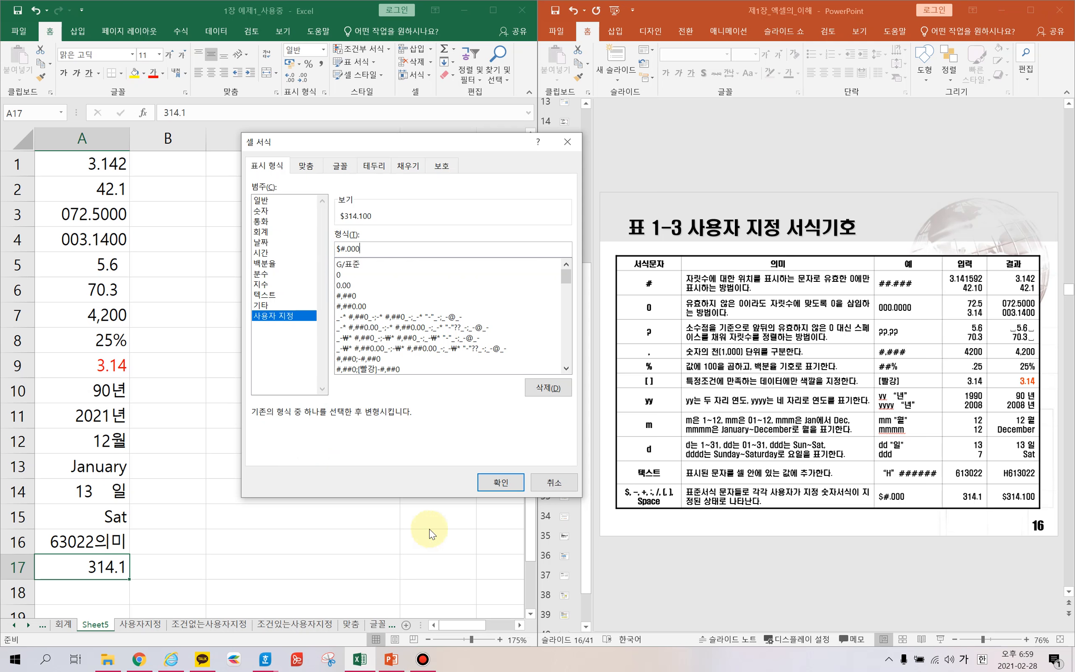
pyautogui.click(497, 481)
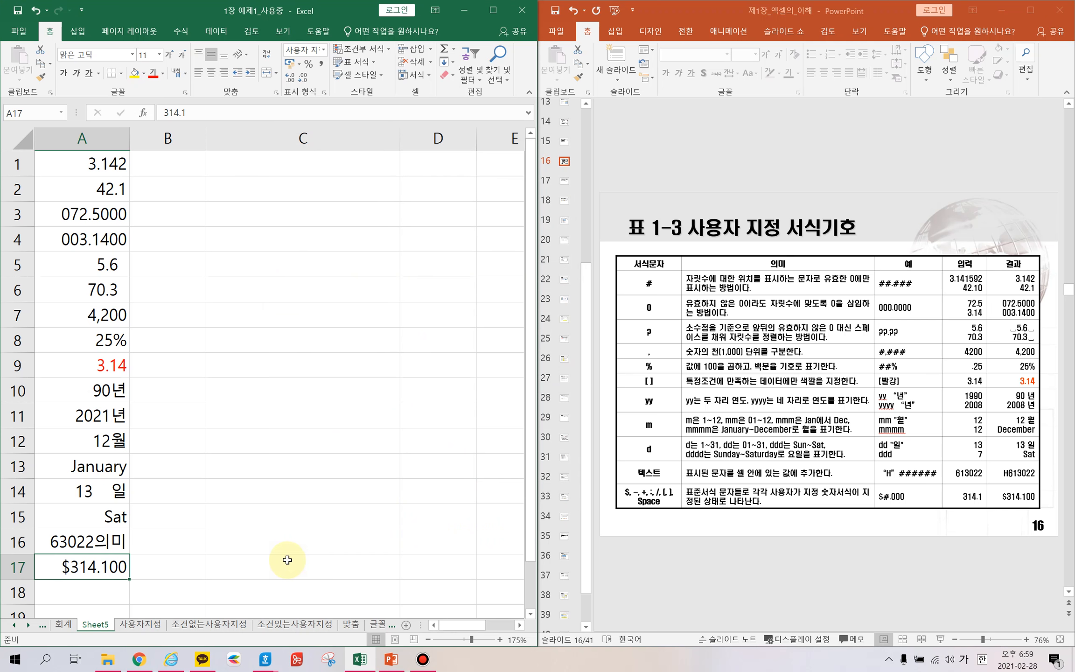
pyautogui.moveTo(106, 163); pyautogui.dragTo(87, 574)
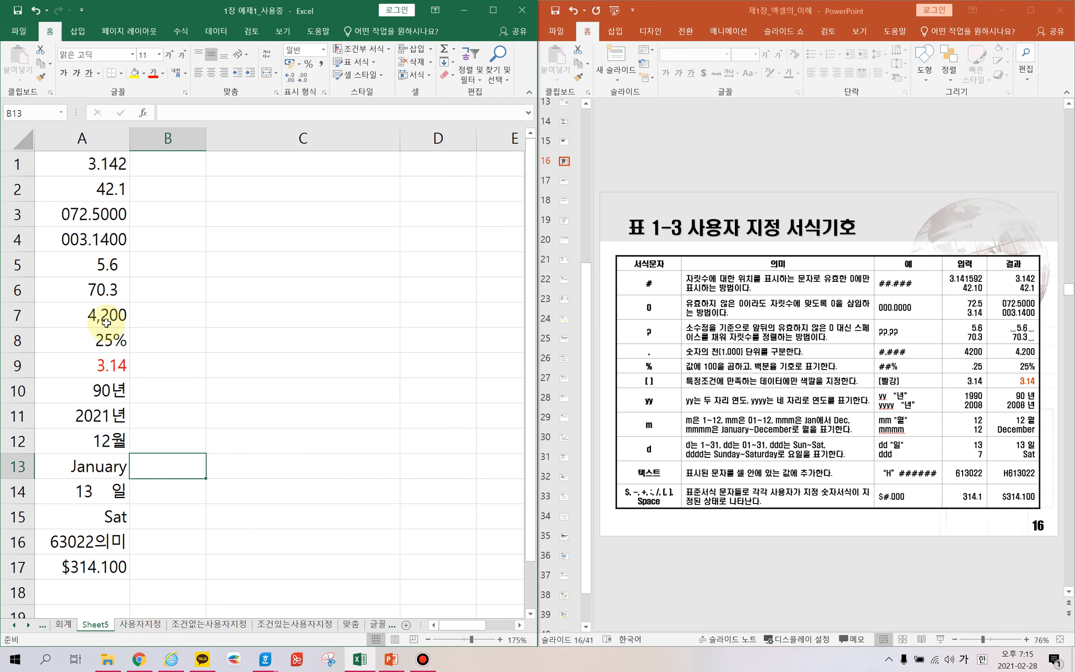
# Step: Apply the 숫자 (Number) format to cell A7 and replace it with the comma style
pyautogui.click(106, 322)
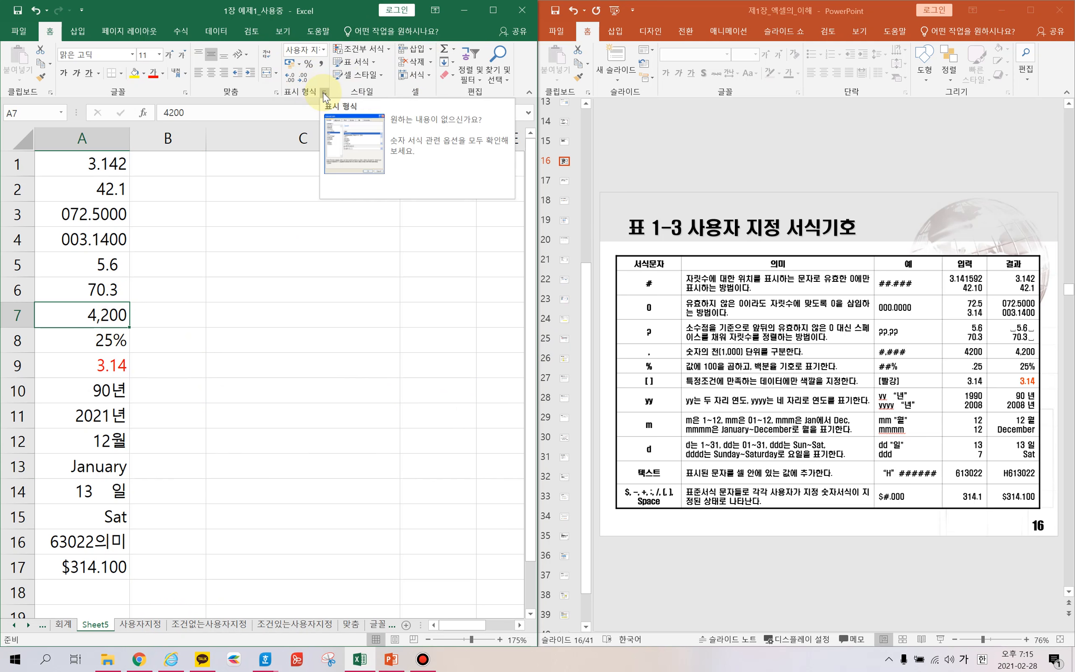
pyautogui.click(324, 49)
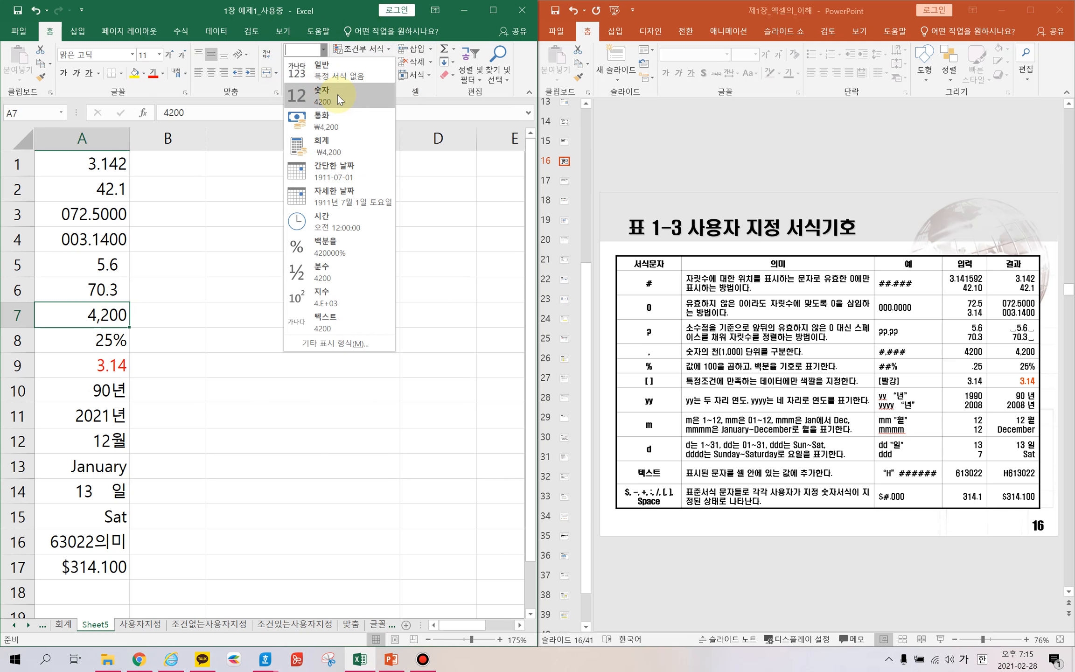
pyautogui.click(337, 96)
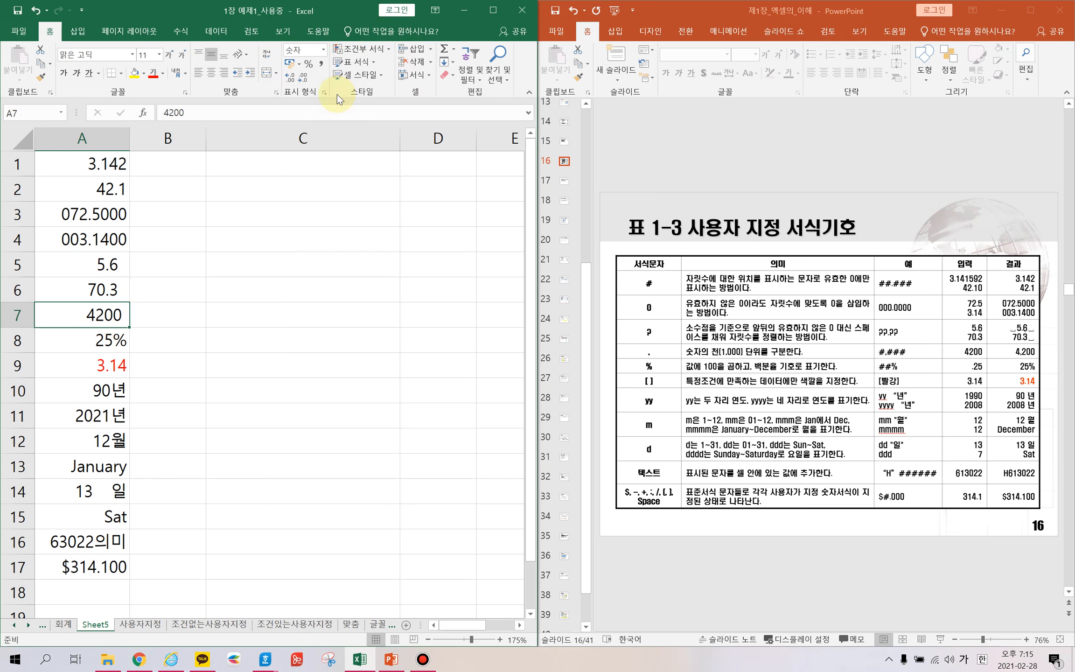
pyautogui.click(320, 65)
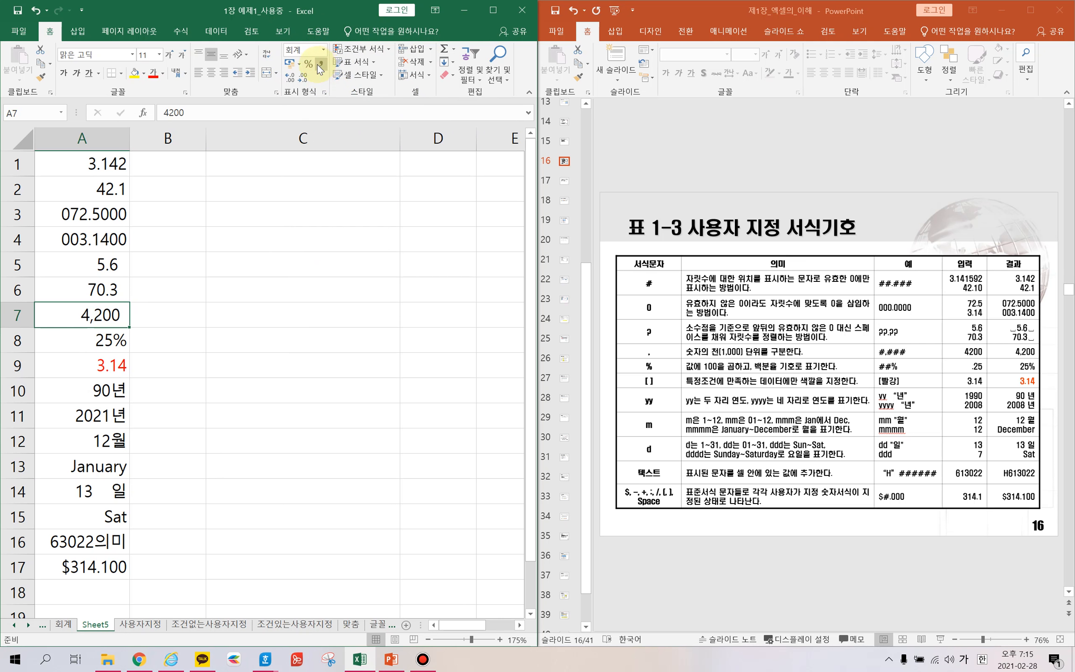
# Step: Apply the percent style to cell A7, increasing its decimals to two places and reducing them back to none
pyautogui.click(311, 65)
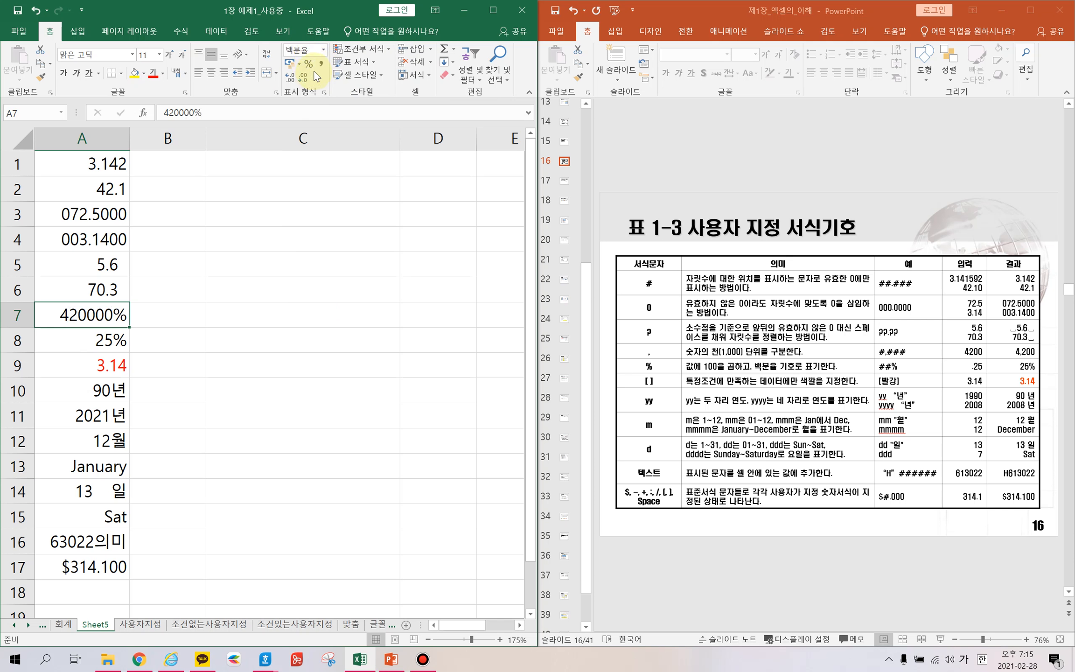
pyautogui.click(289, 77)
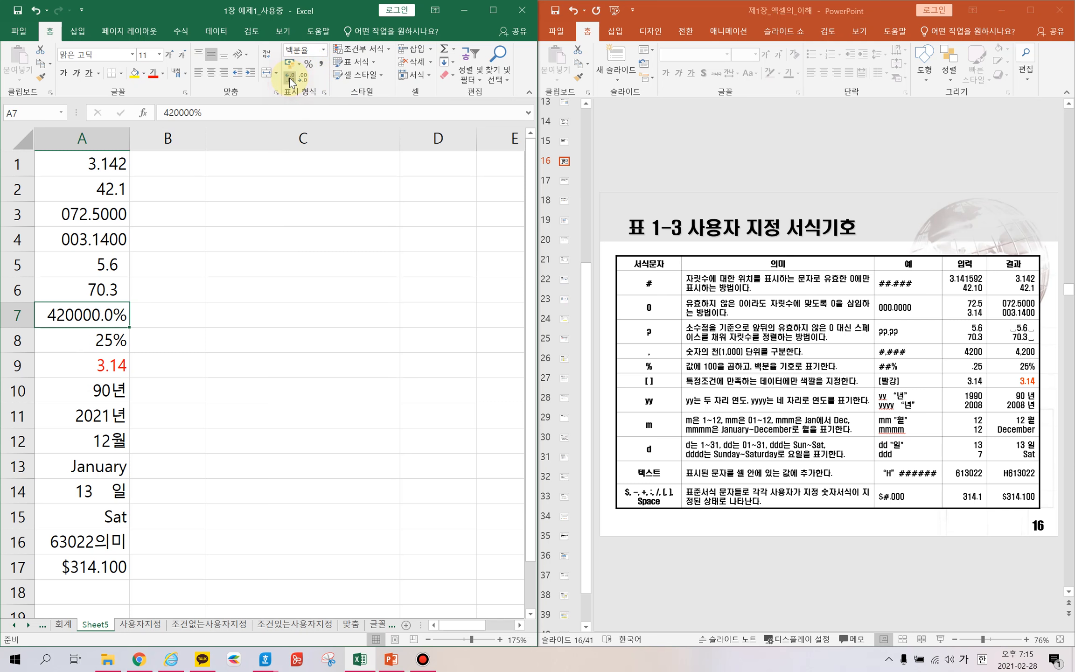
pyautogui.click(290, 78)
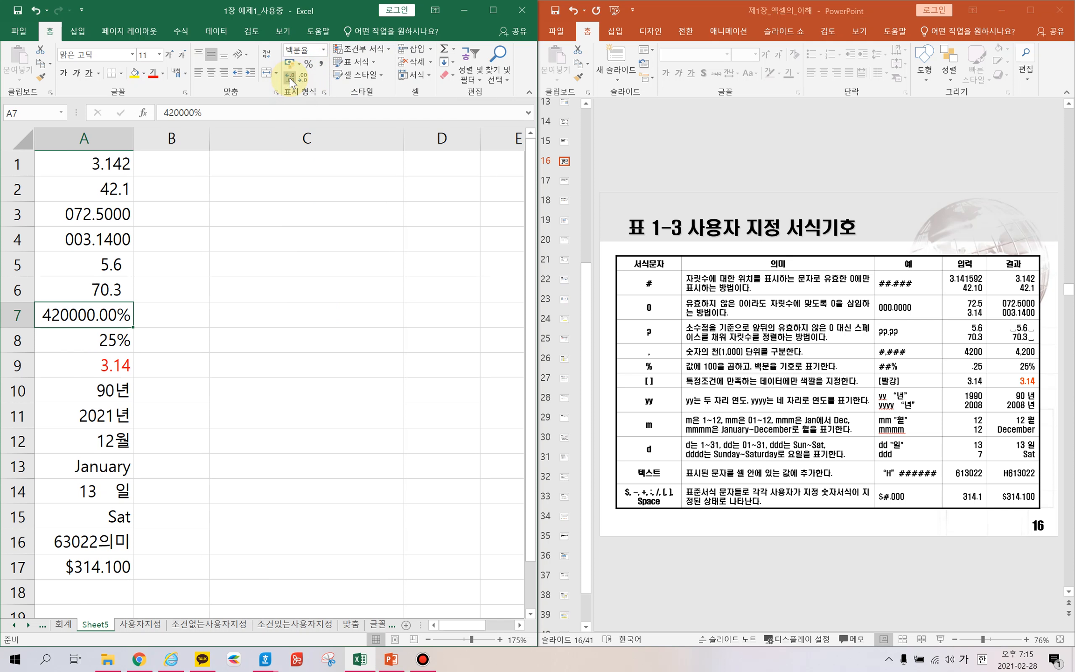
pyautogui.click(303, 78)
pyautogui.click(303, 78)
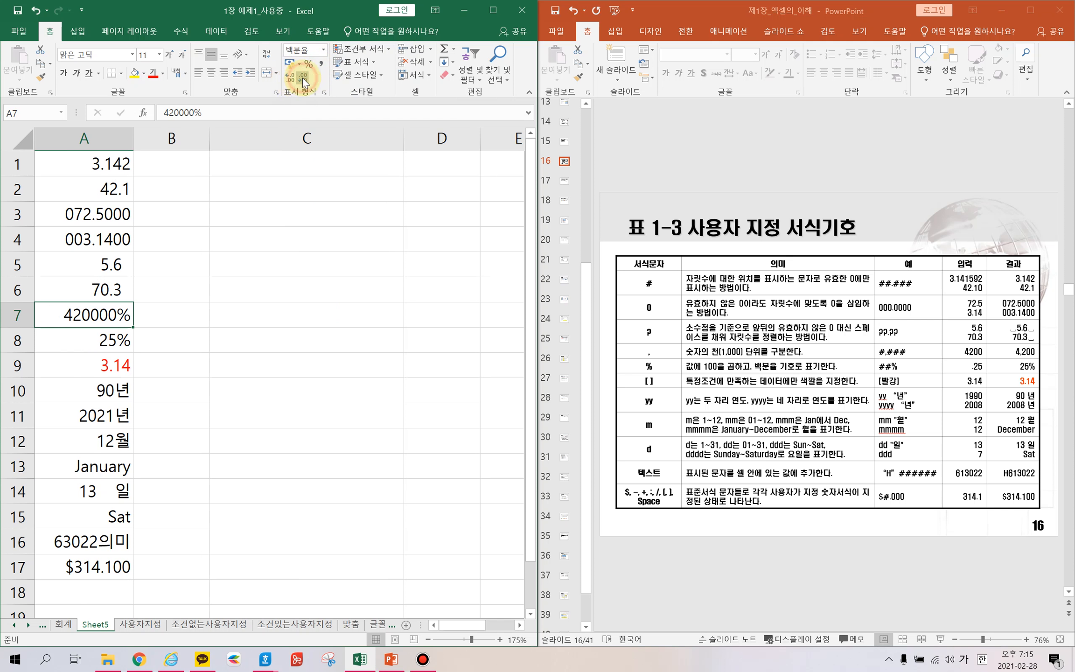